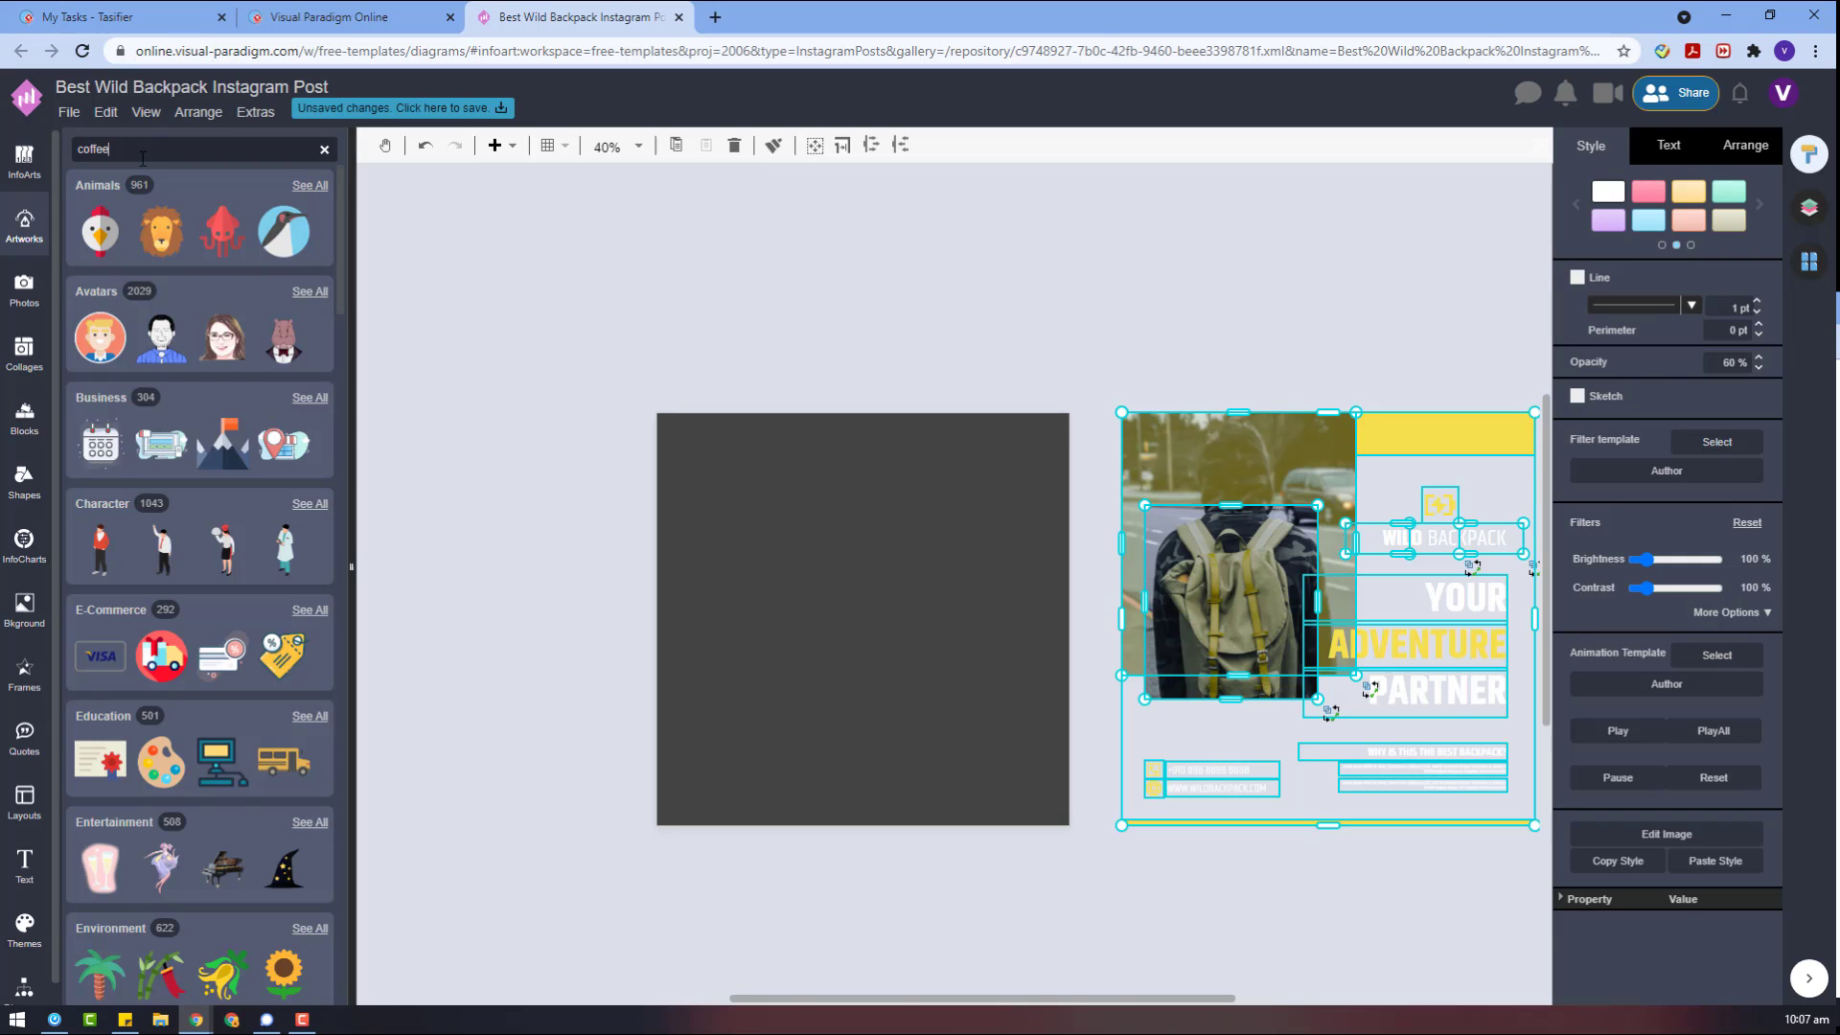
- Search the artworks for coffee and add the white cup and saucer with coffee beans to the dark page
key(Return)
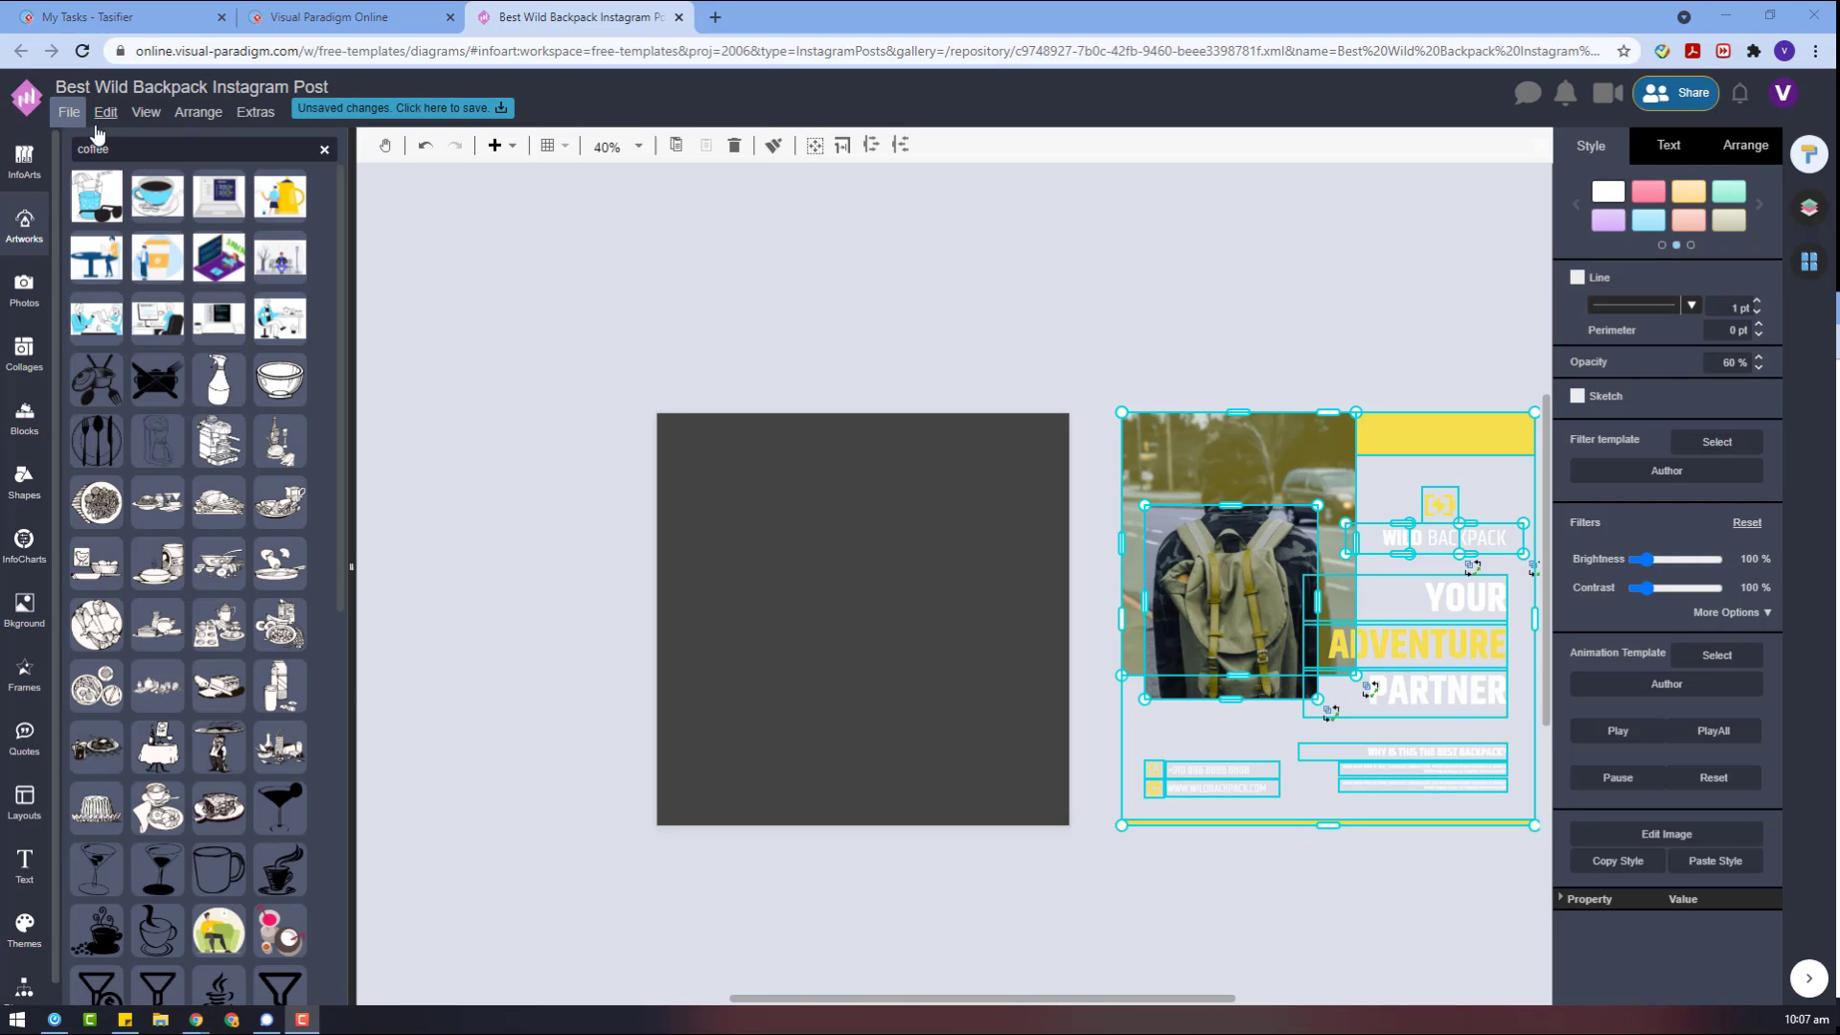
scroll(168, 464, down, 8)
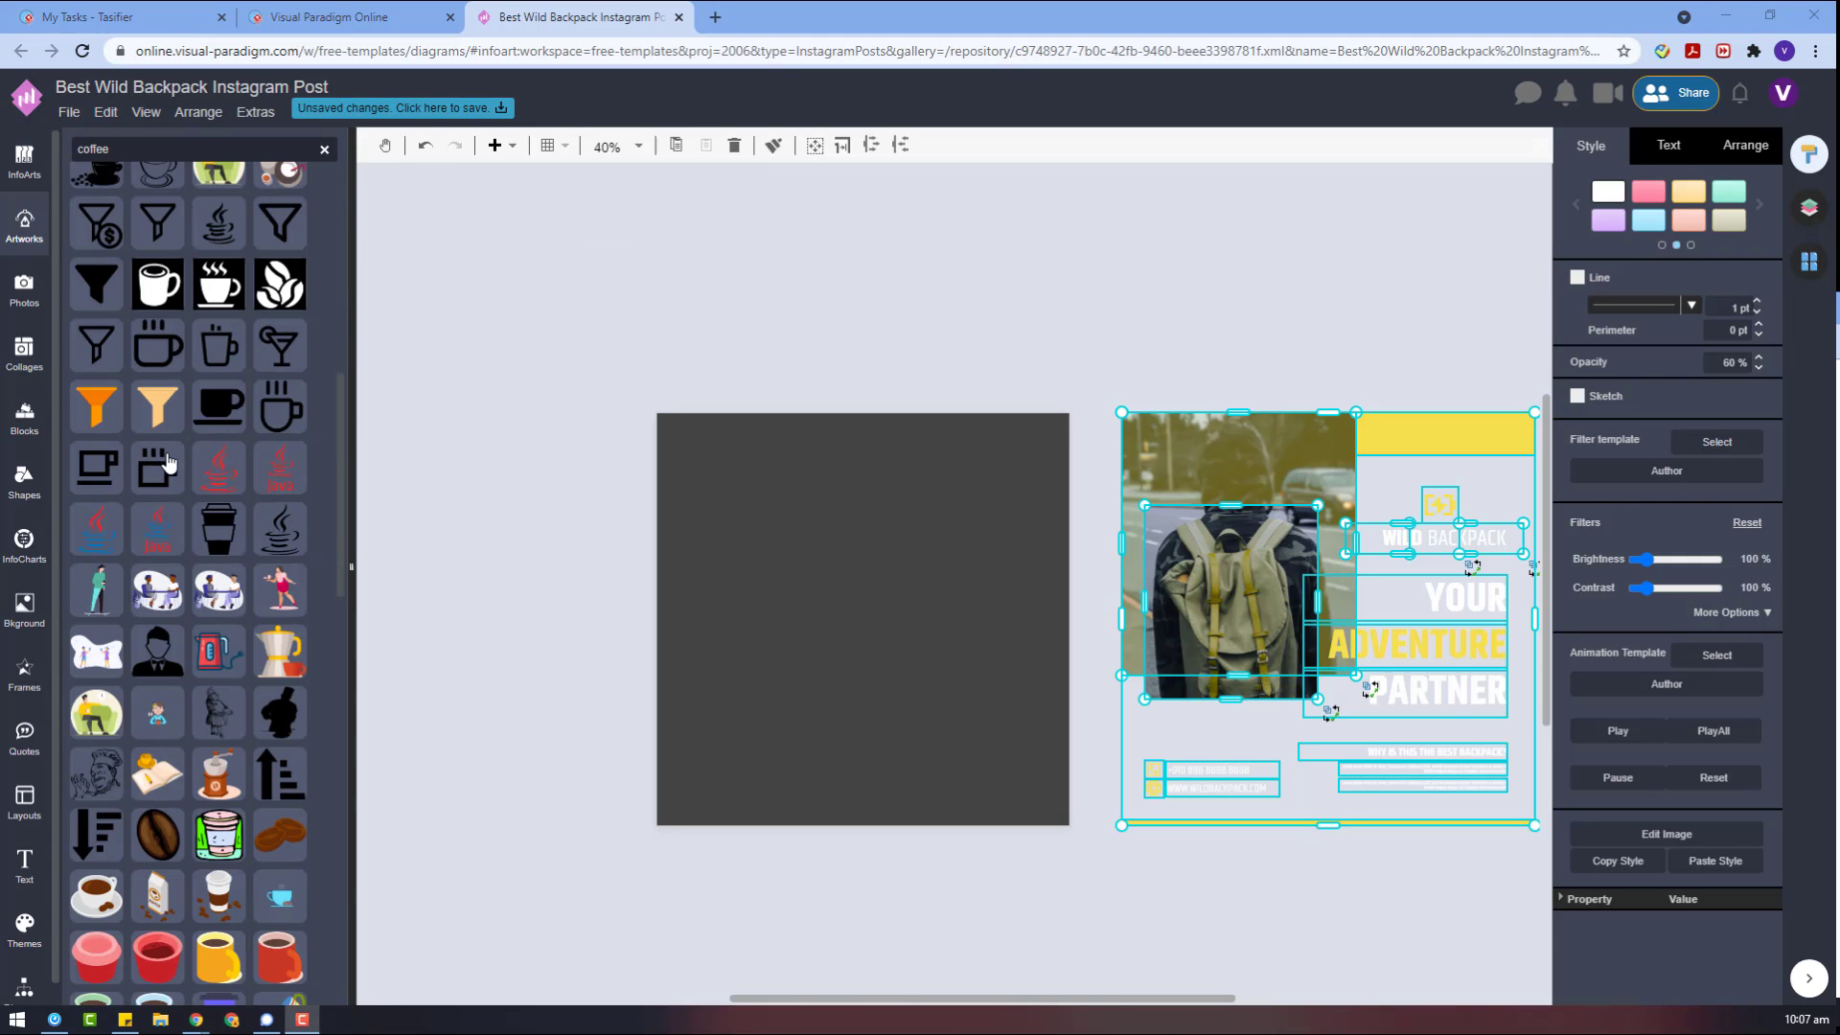
scroll(167, 464, down, 4)
mouse_move(95, 527)
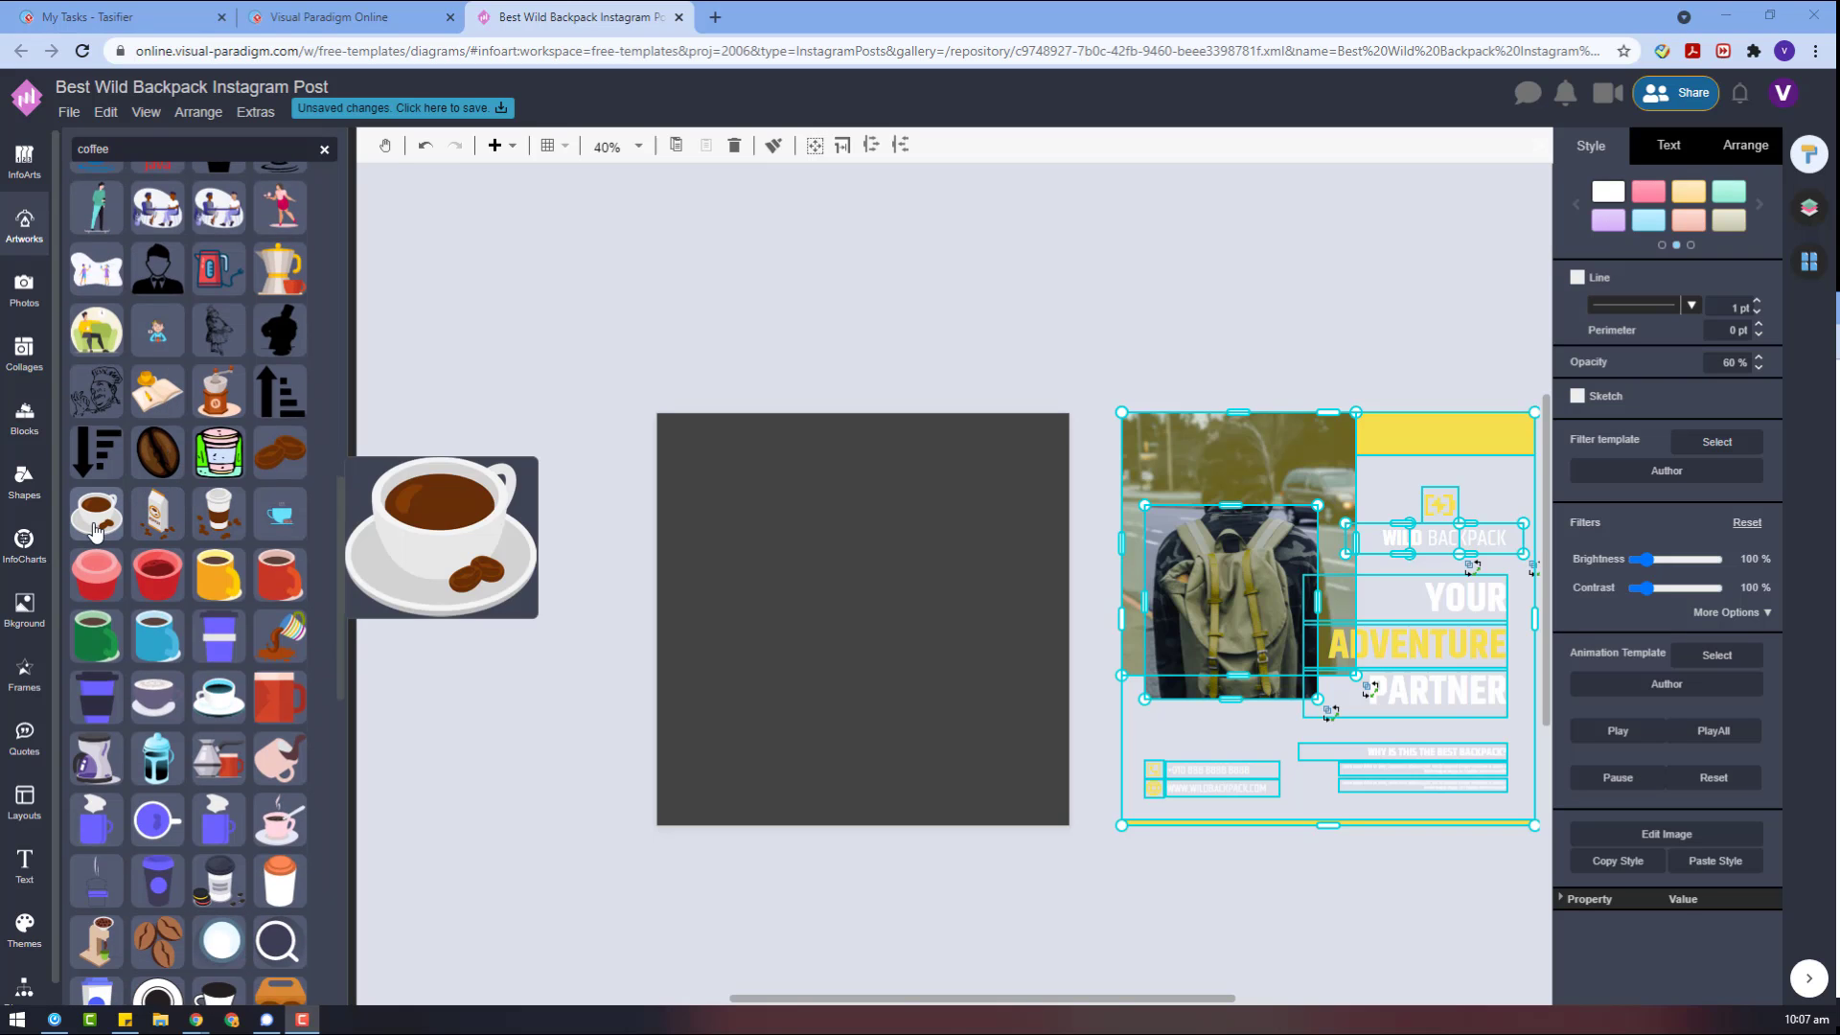
drag(96, 527, 753, 642)
- Add top-view coffee cup artworks on and beside the dark page and delete the ones lying on the page
scroll(218, 725, down, 4)
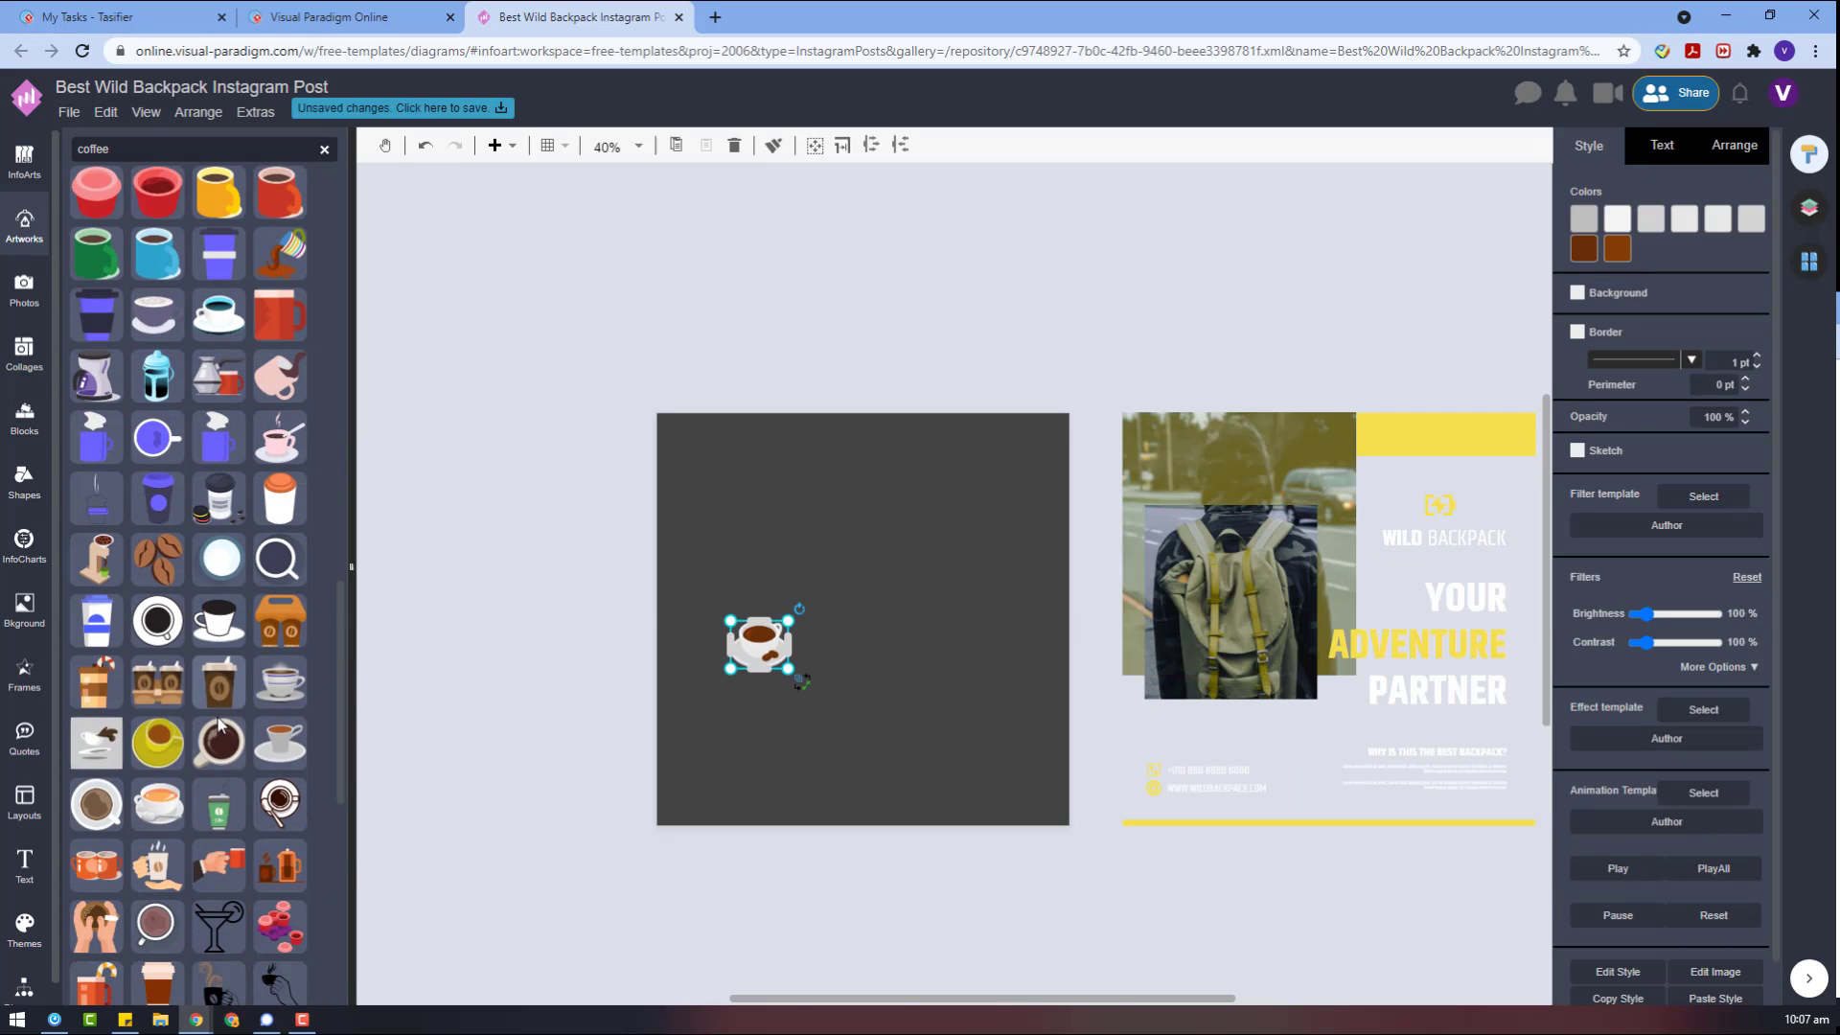
drag(218, 725, 808, 465)
drag(96, 803, 527, 503)
drag(155, 922, 613, 673)
key(Delete)
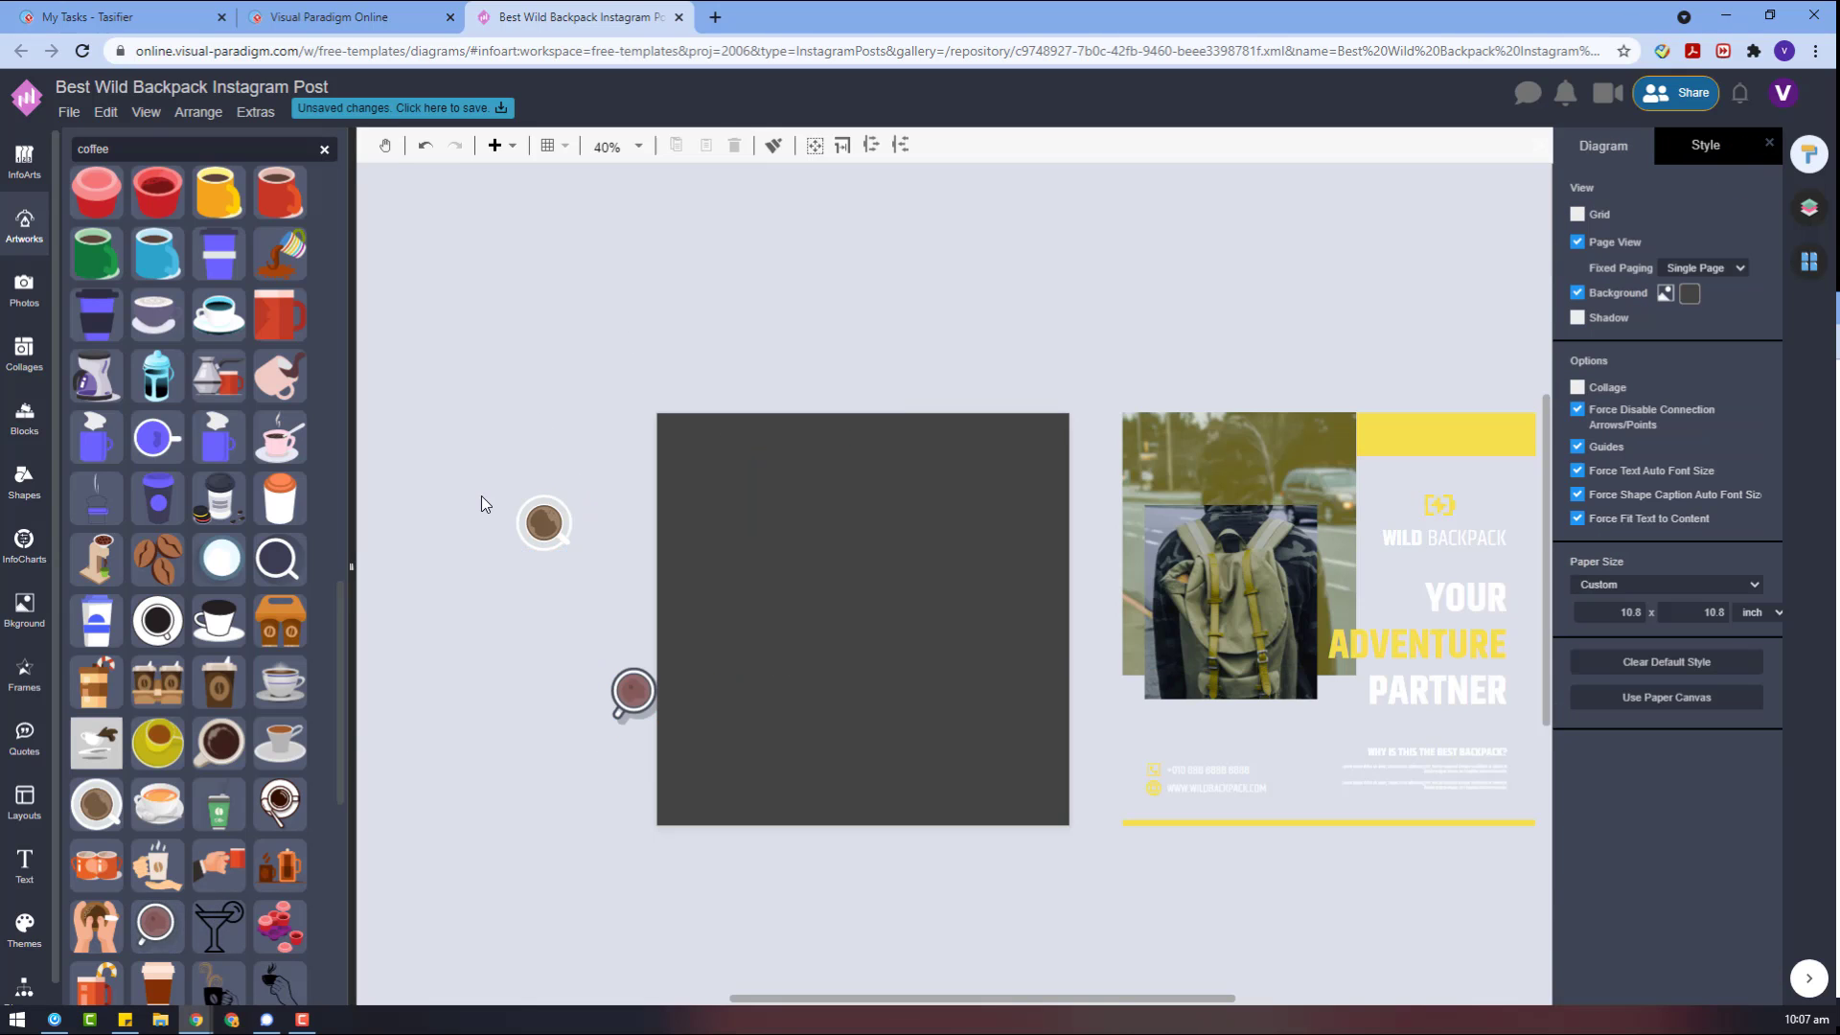
- Move the small brown coffee cup onto the page, then enlarge the mug with the handle and centre it there
drag(565, 539, 824, 560)
scroll(258, 762, down, 3)
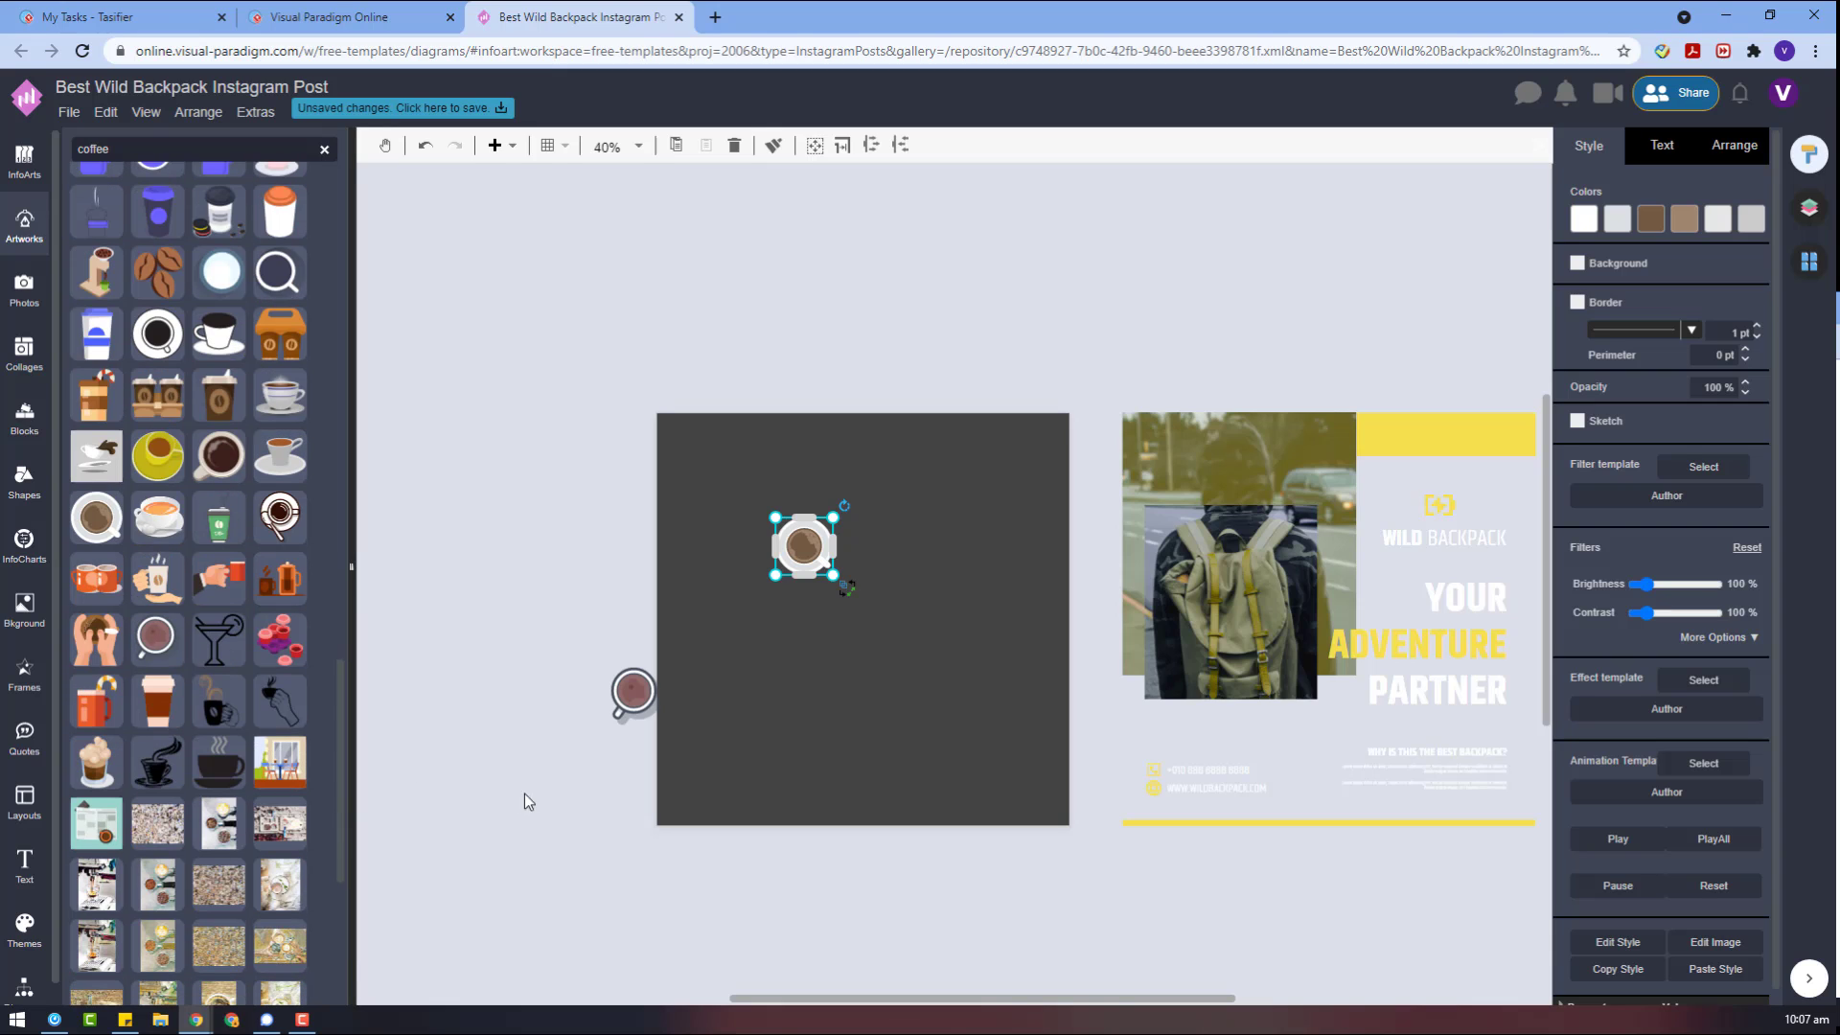
click(634, 691)
drag(658, 668, 770, 521)
drag(690, 623, 867, 638)
- Change the page background to a light peach colour
click(955, 506)
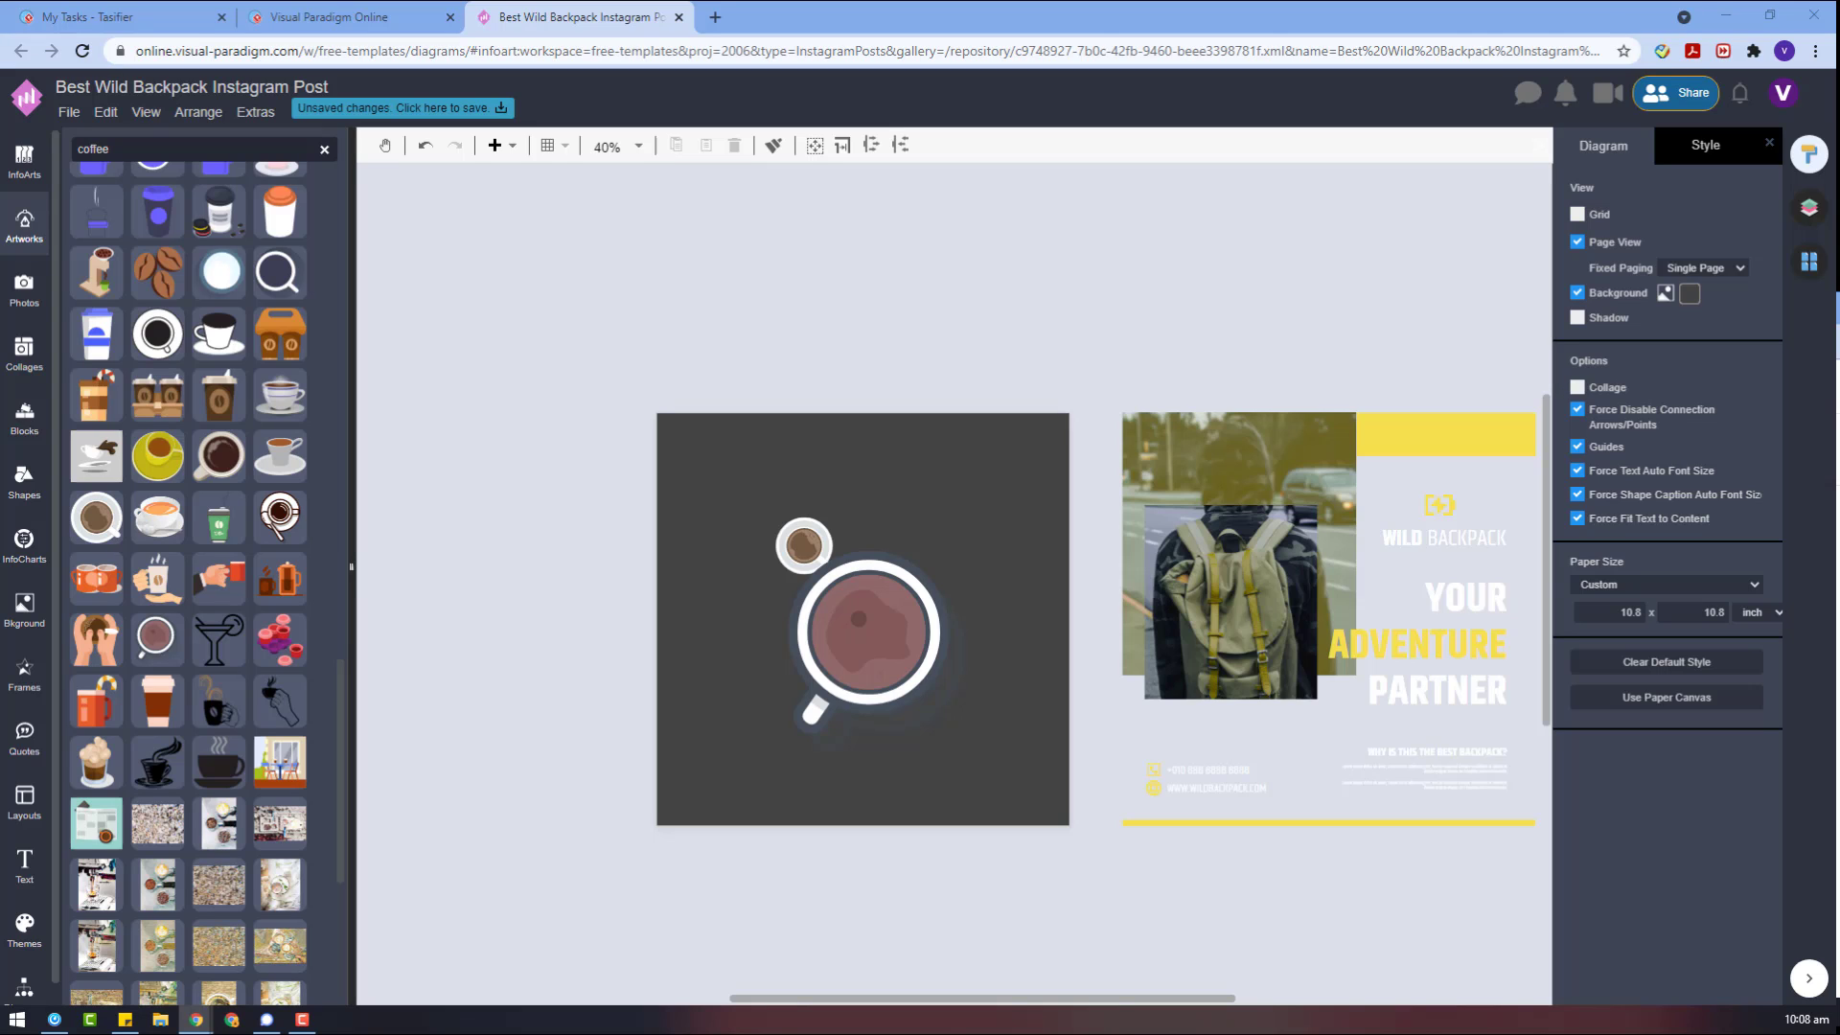
click(1690, 293)
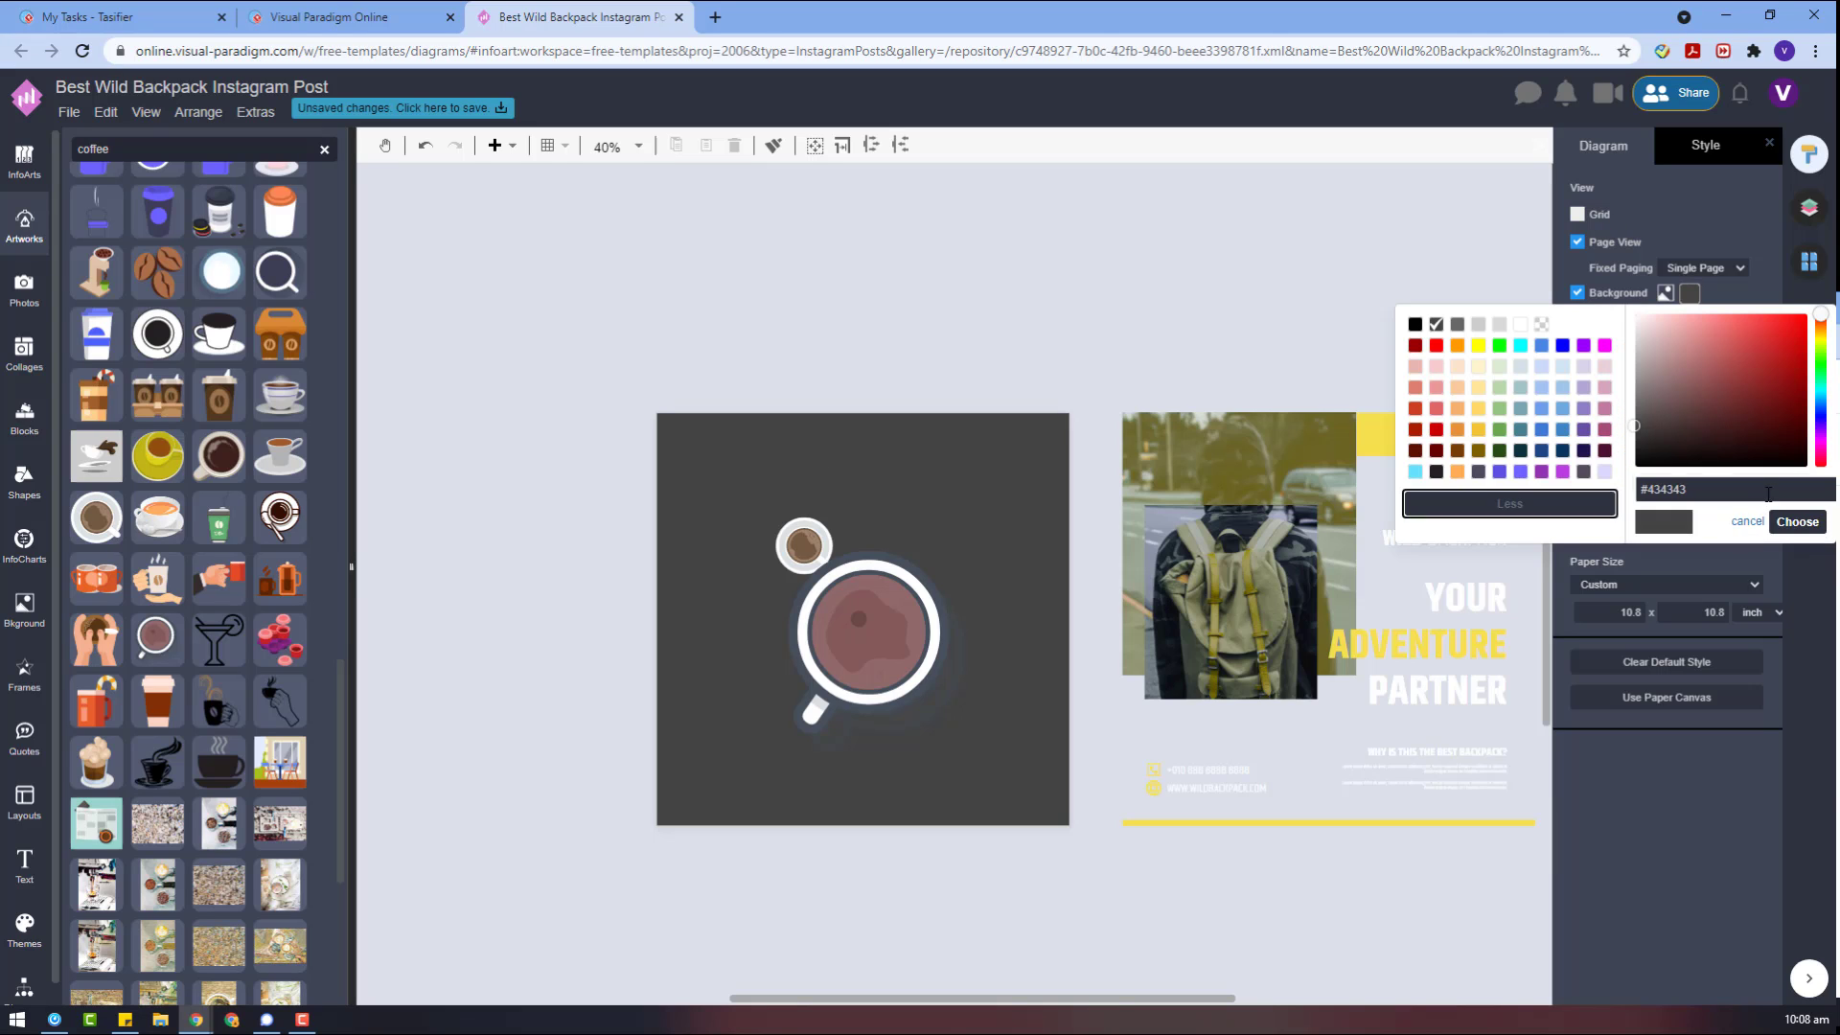
right_click(1782, 523)
click(1609, 589)
click(1000, 631)
key(Tab)
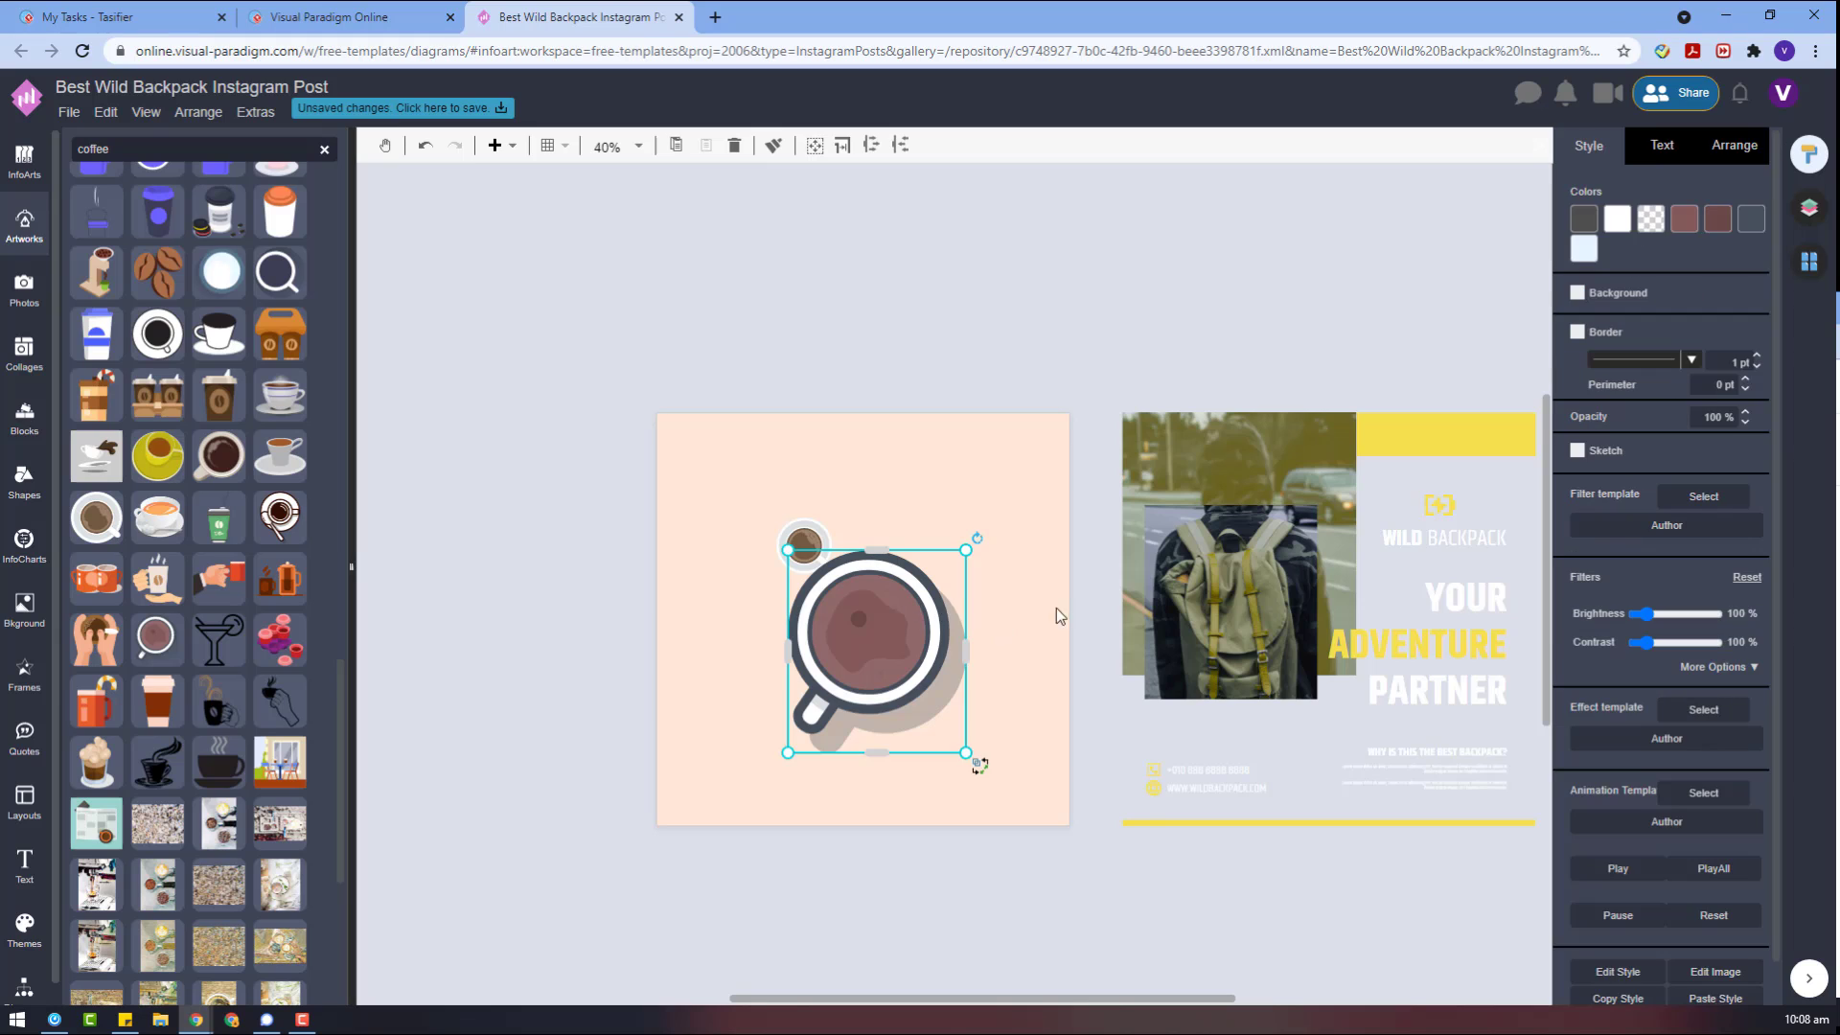
- Move the large mug lower on the page and delete the small coffee cup
drag(864, 630, 848, 664)
click(809, 551)
key(Delete)
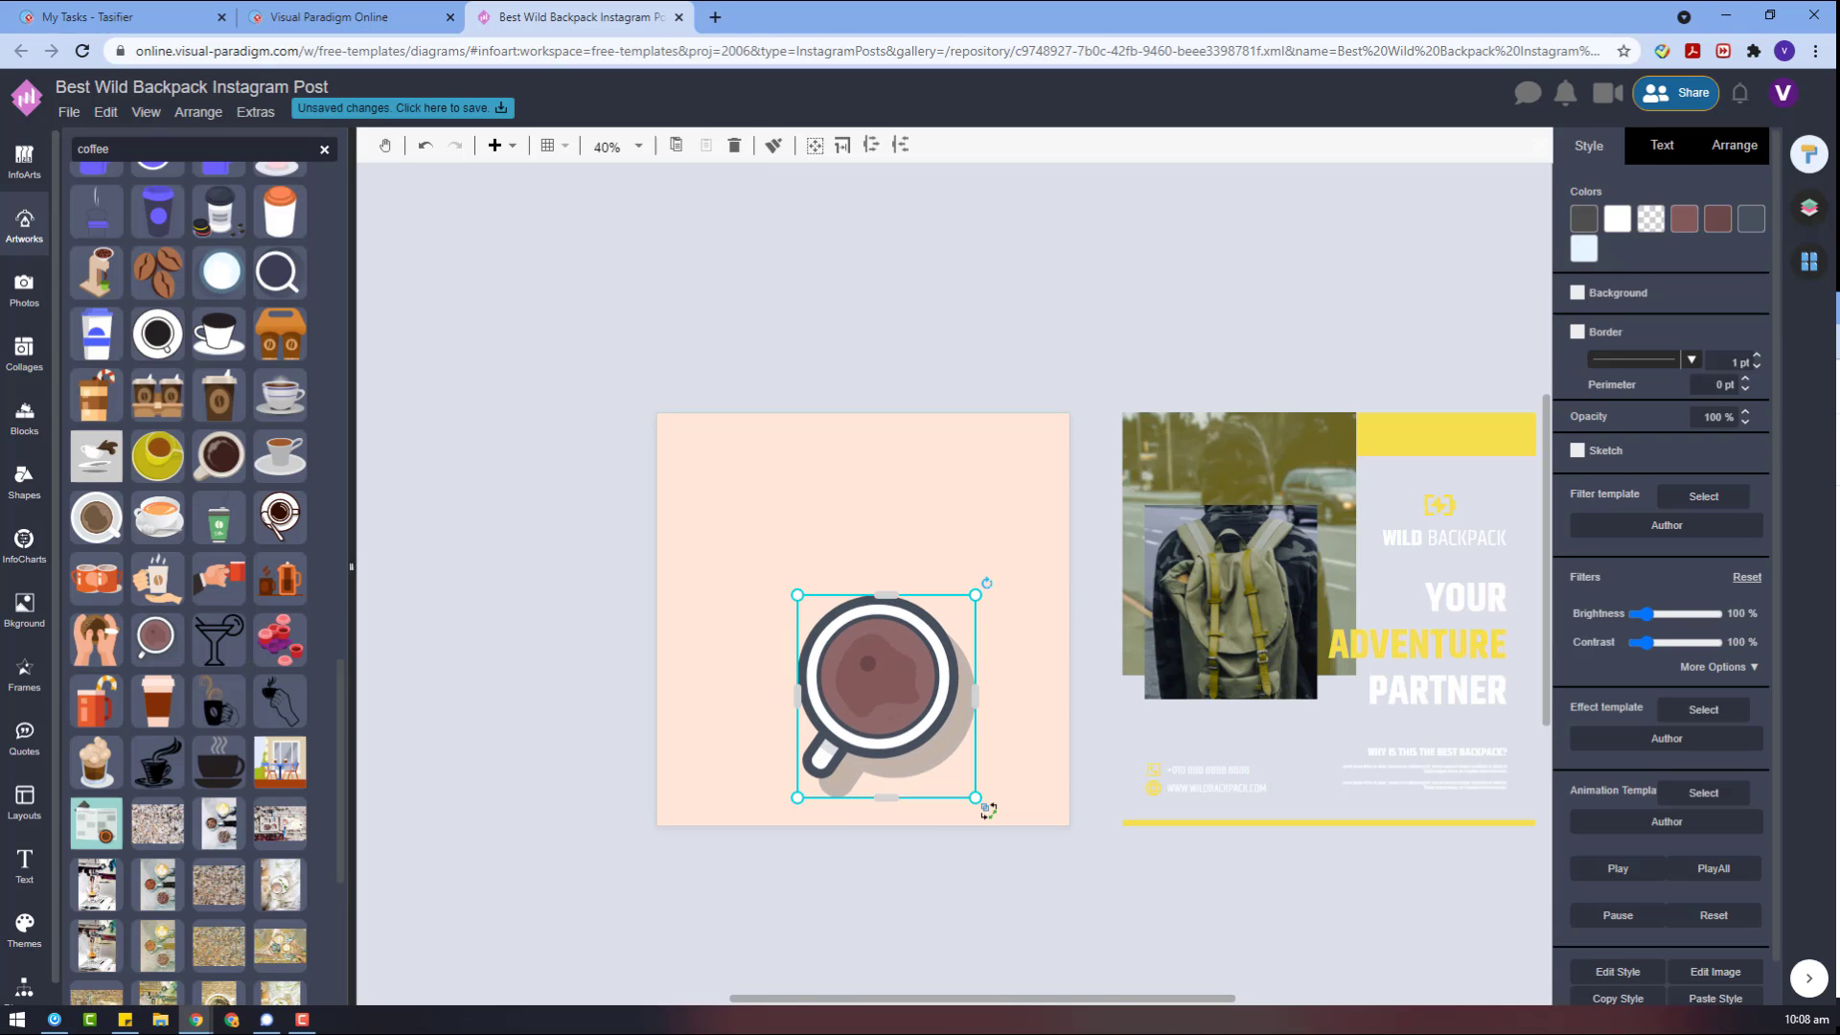
- Recolour both dark grey tones of the mug olive green and move the mug to the upper middle of the page
click(1583, 218)
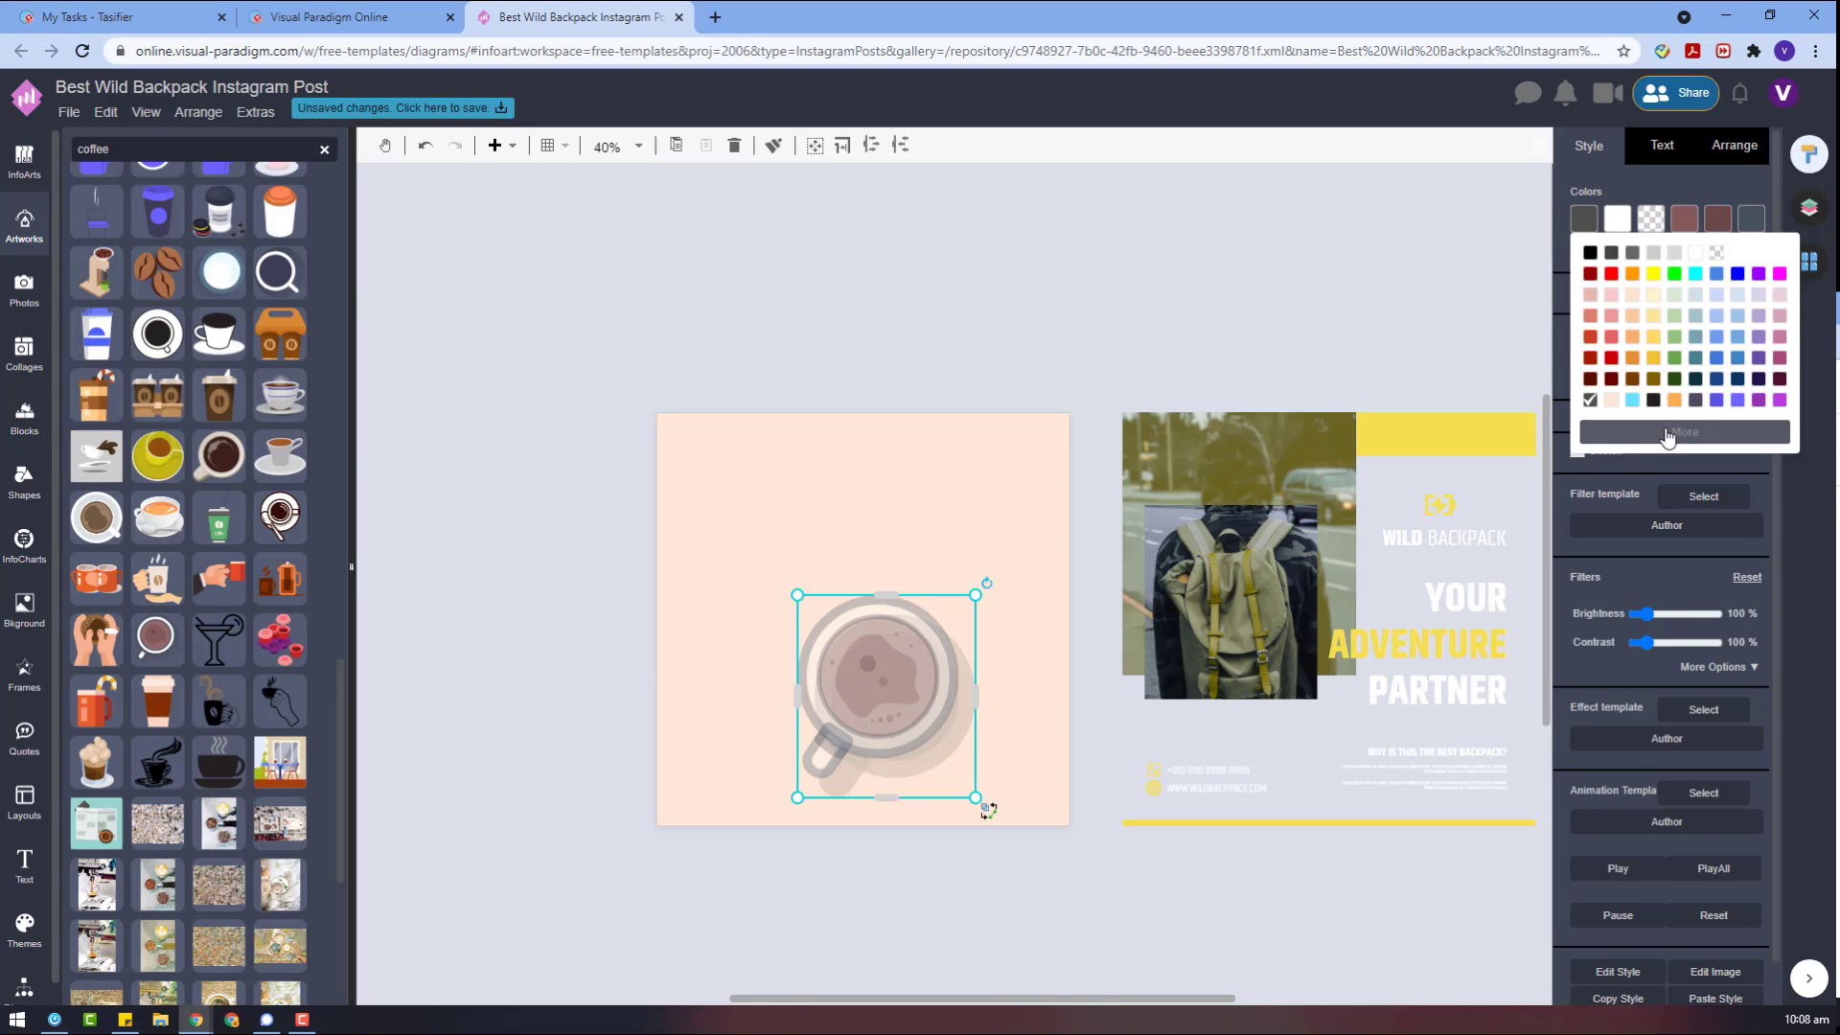
click(1495, 344)
click(1798, 482)
drag(890, 705, 863, 585)
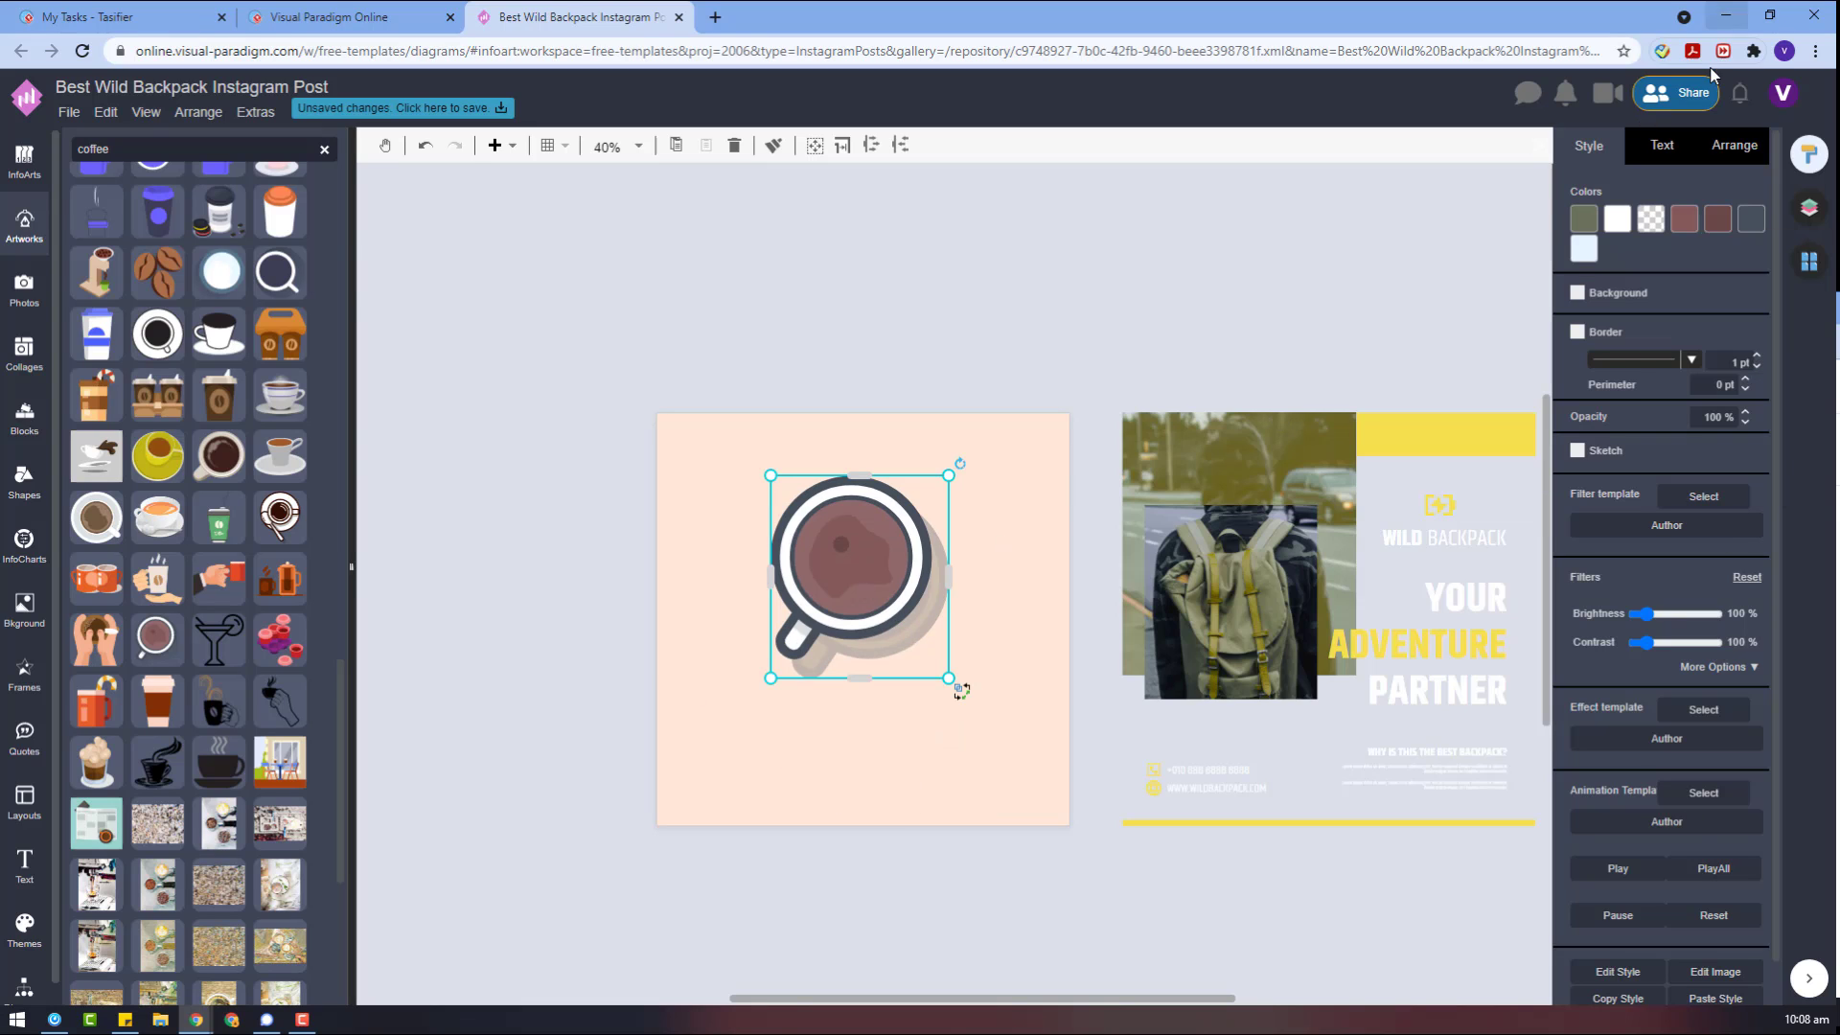
click(1751, 219)
click(1642, 402)
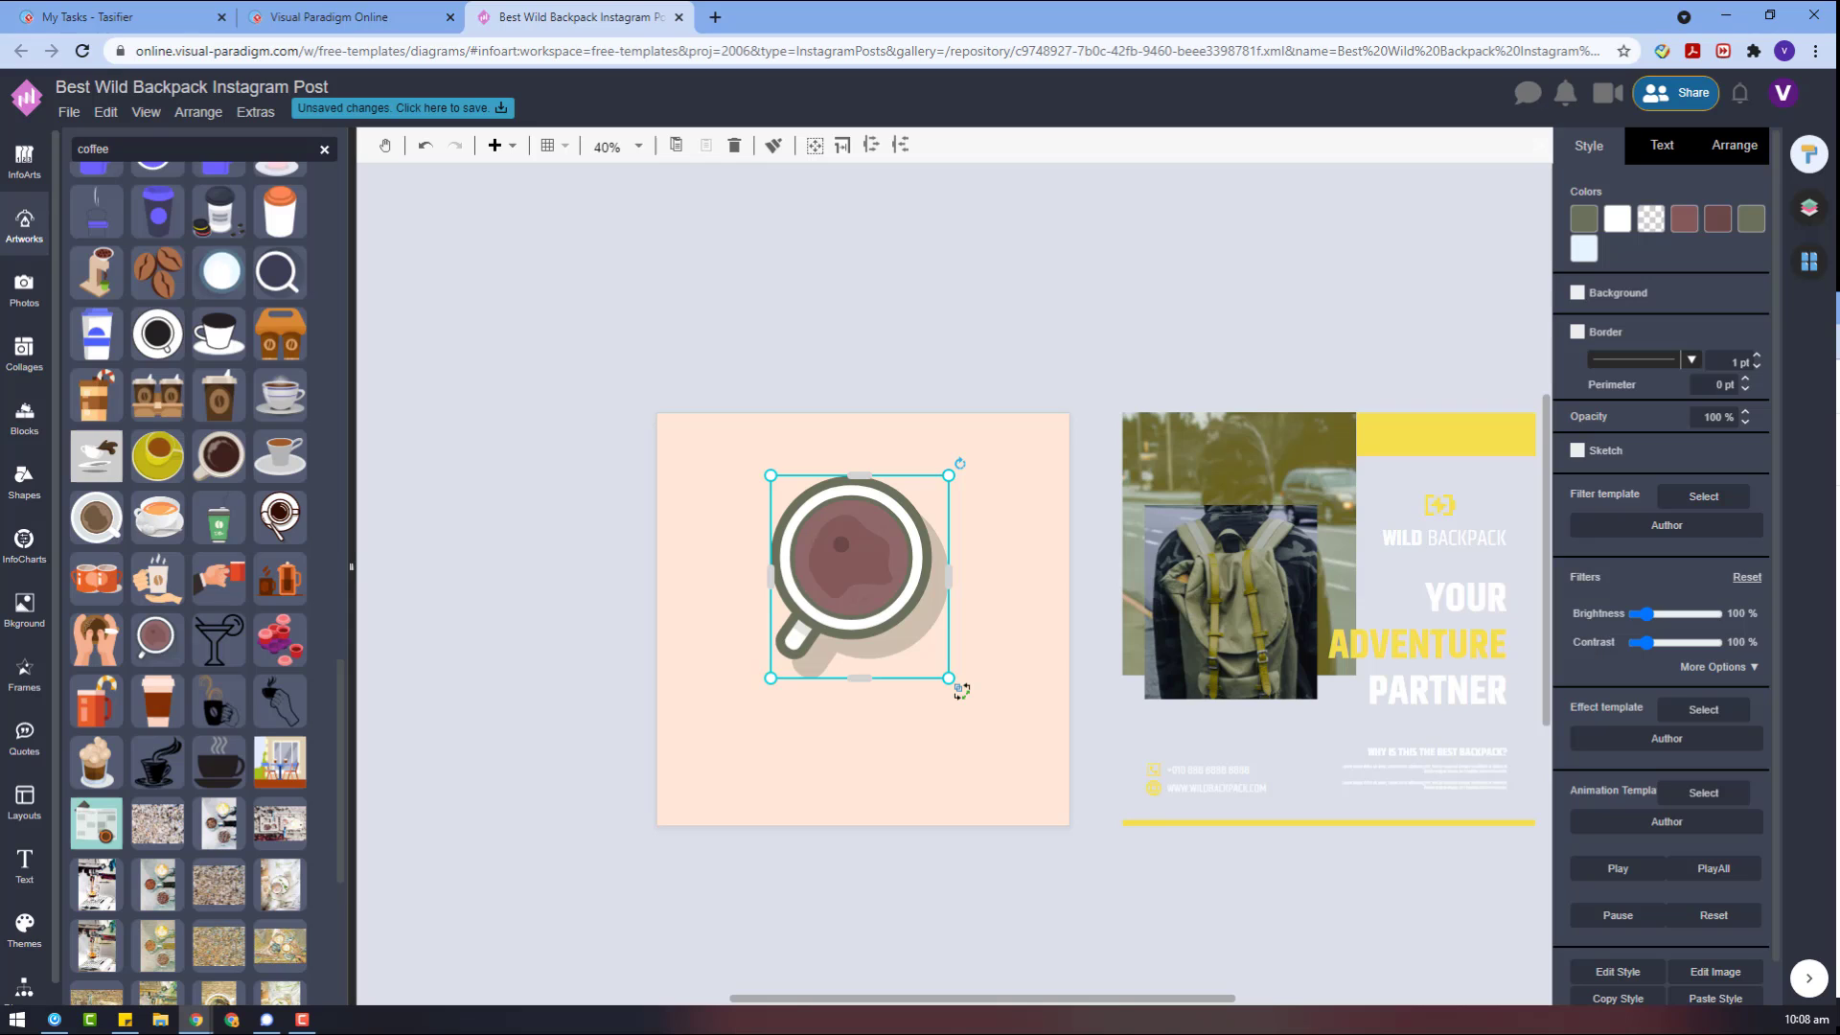
- Recolour the mug's two reddish-brown coffee tones terracotta
click(1715, 221)
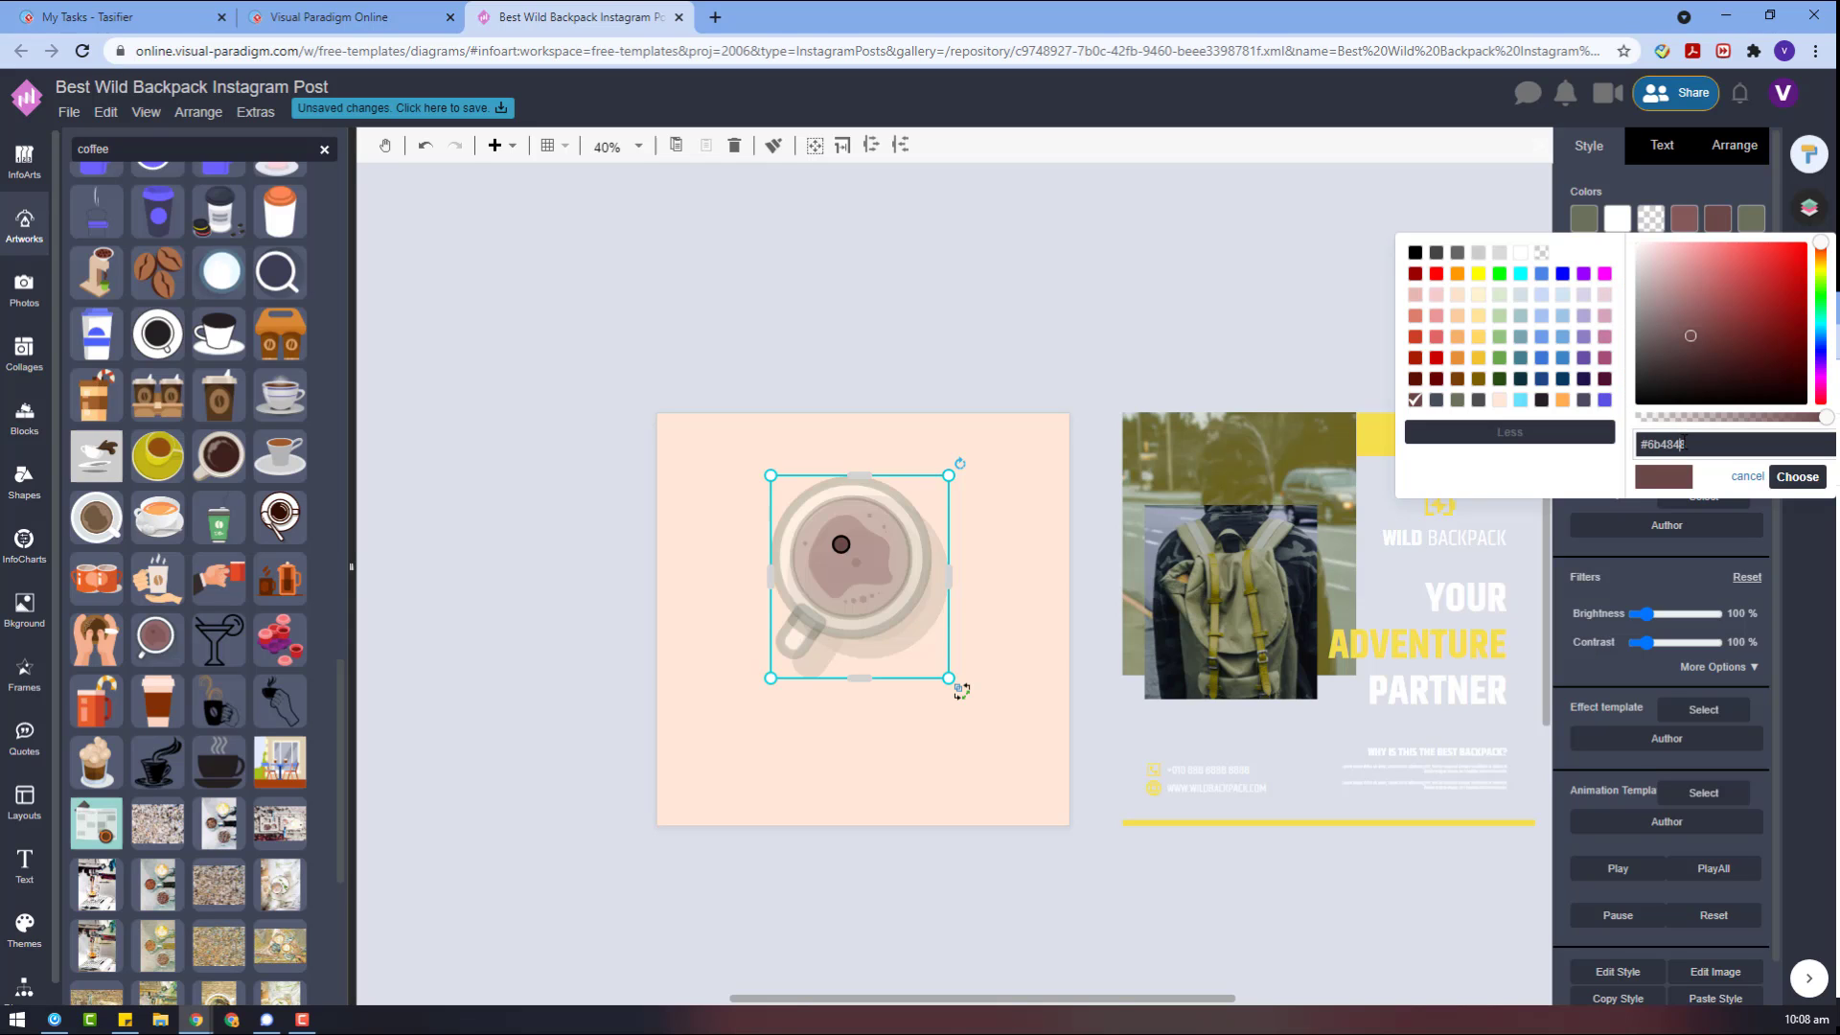
click(1668, 282)
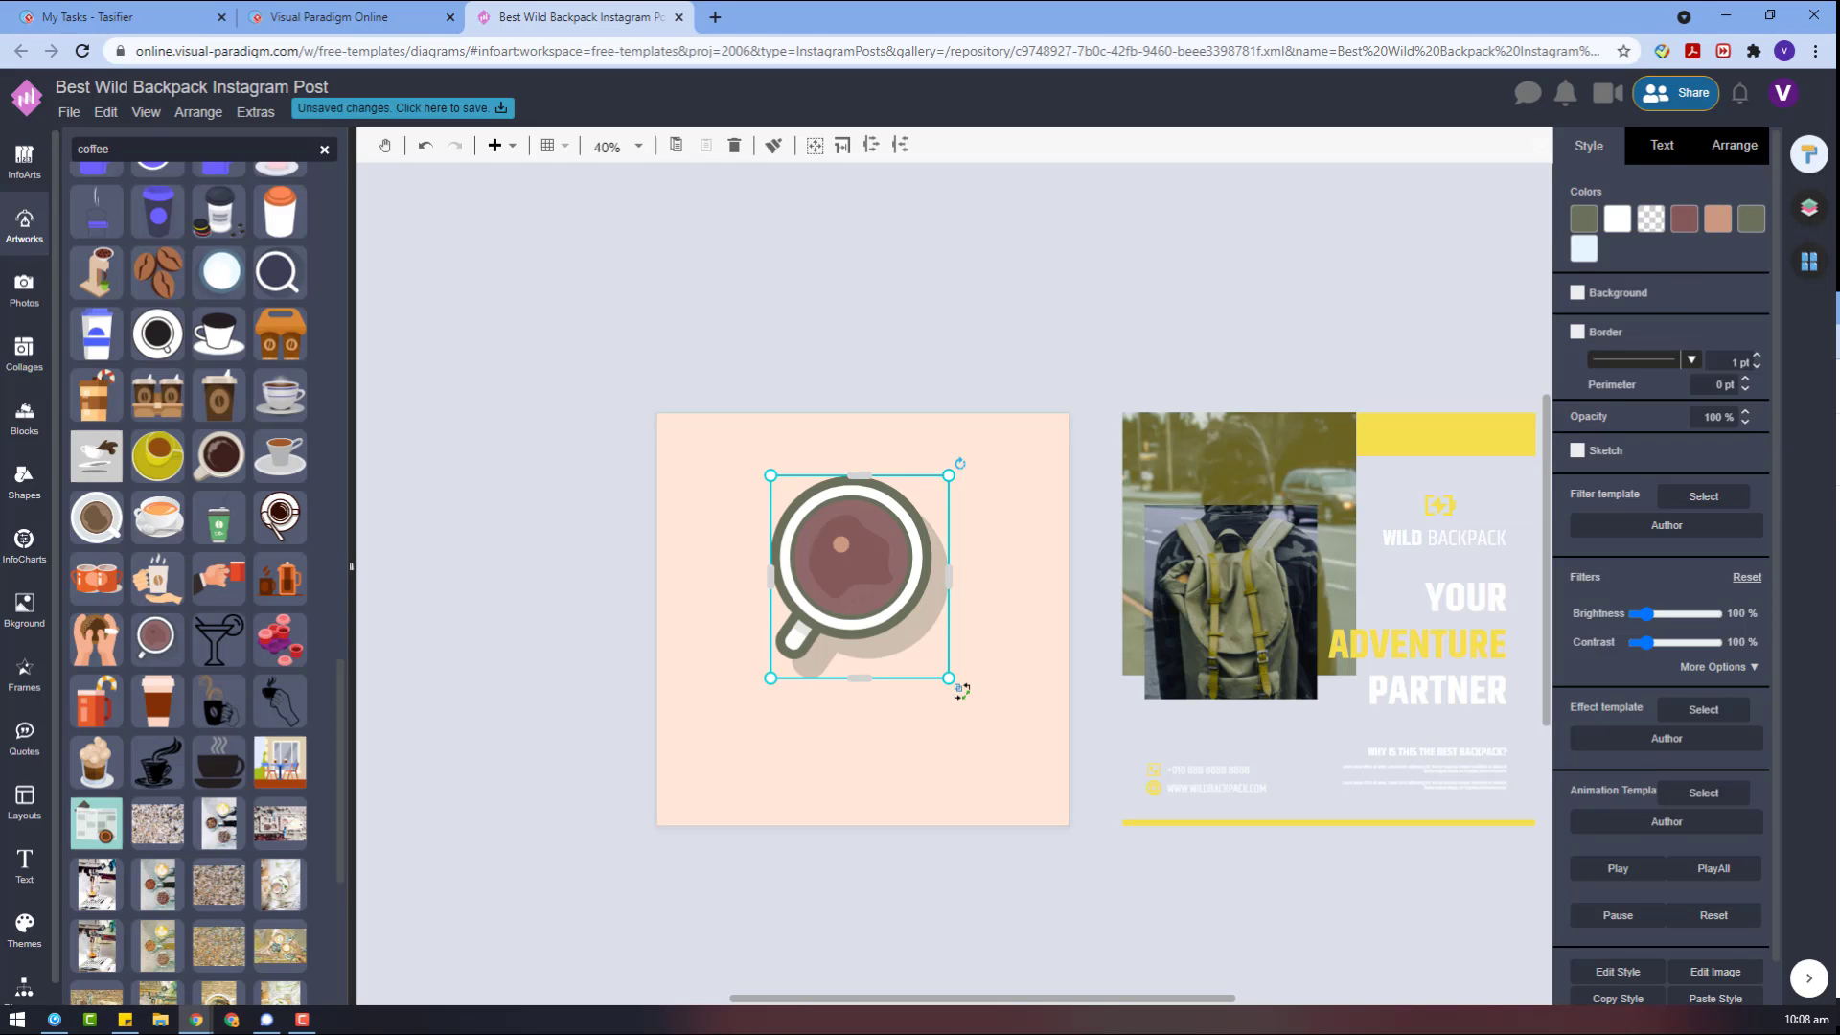
click(1685, 221)
click(1650, 401)
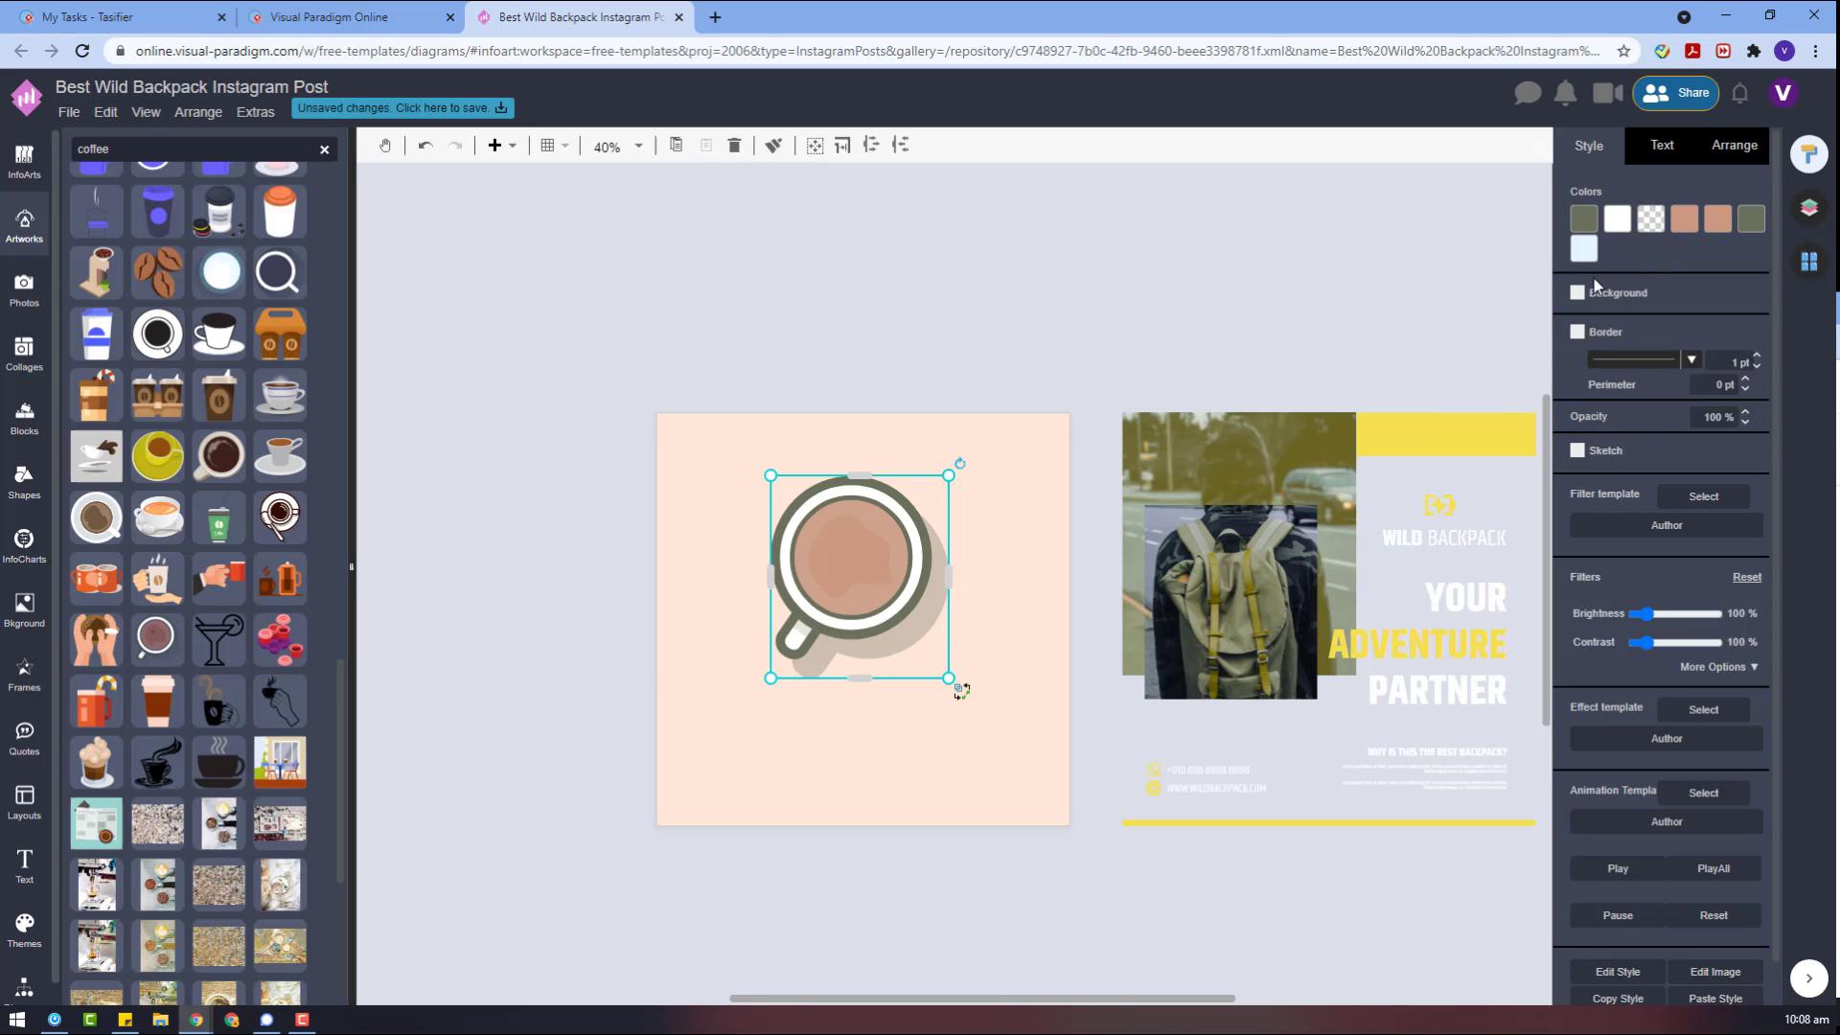
- Recolour the mug's white rim light sage green and try the same sage on its transparent colour
click(1618, 218)
click(1718, 432)
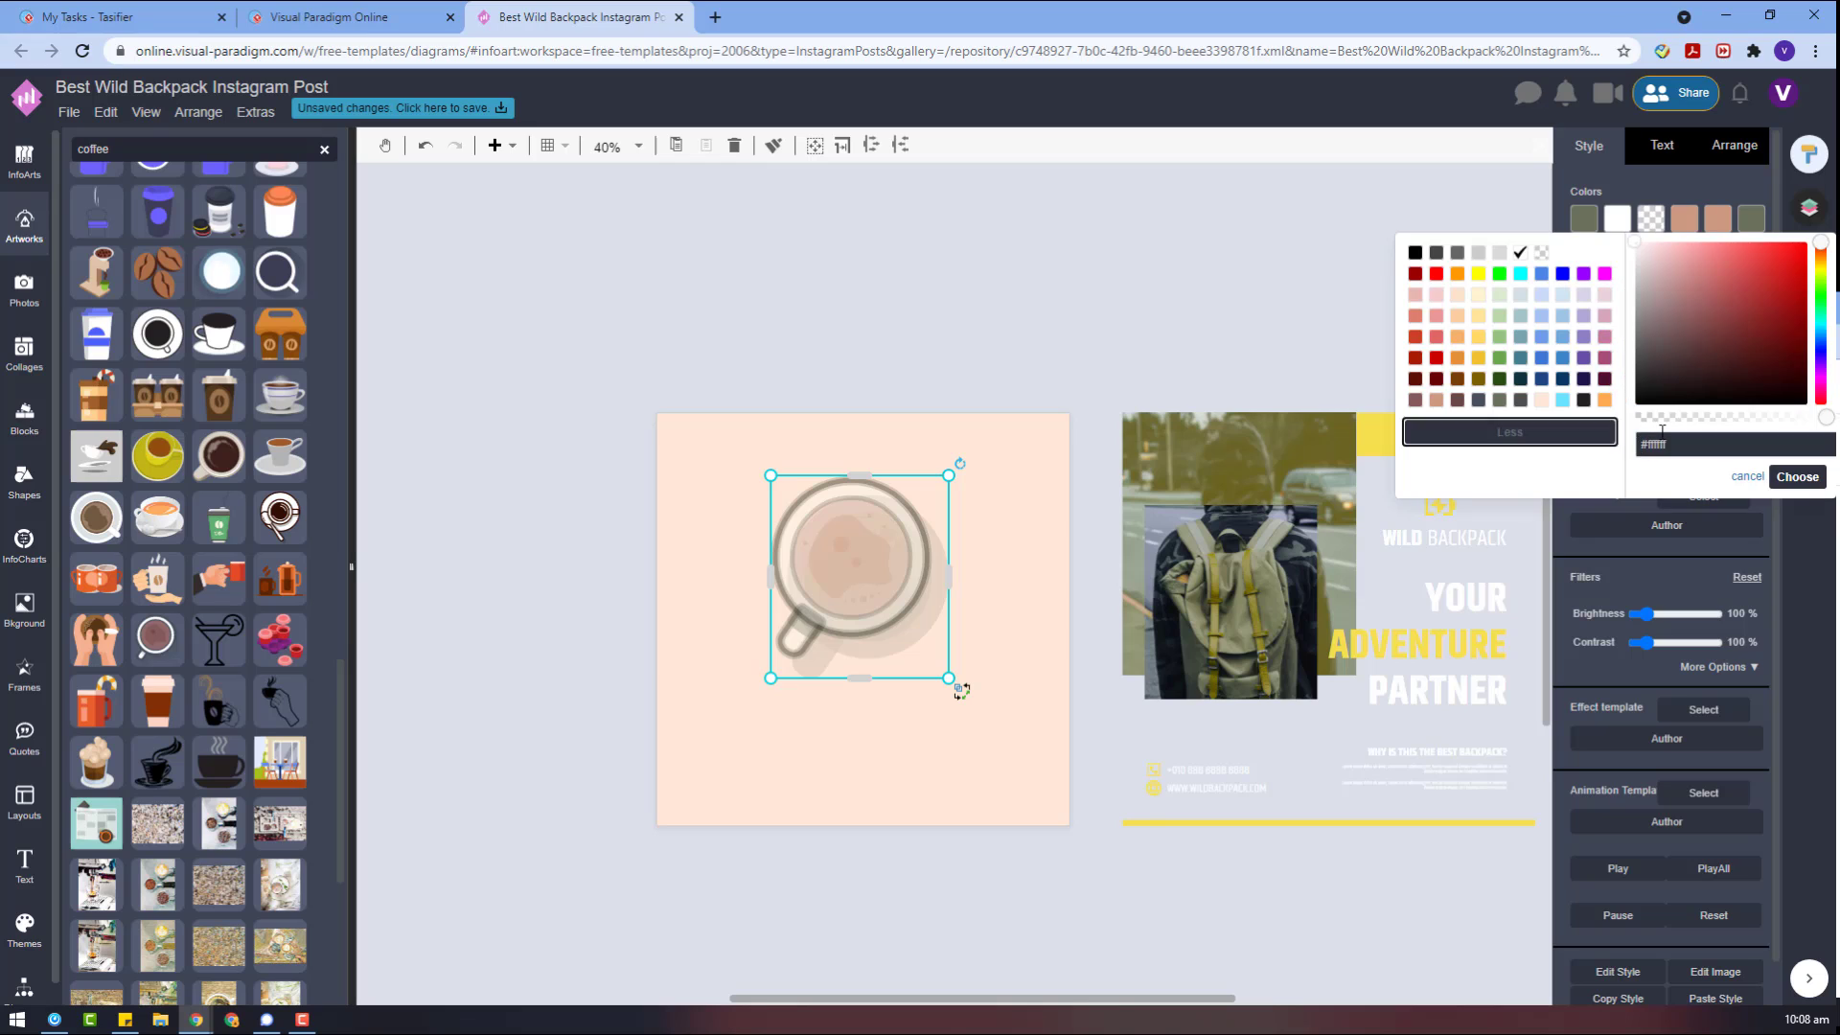
click(1677, 431)
click(1798, 479)
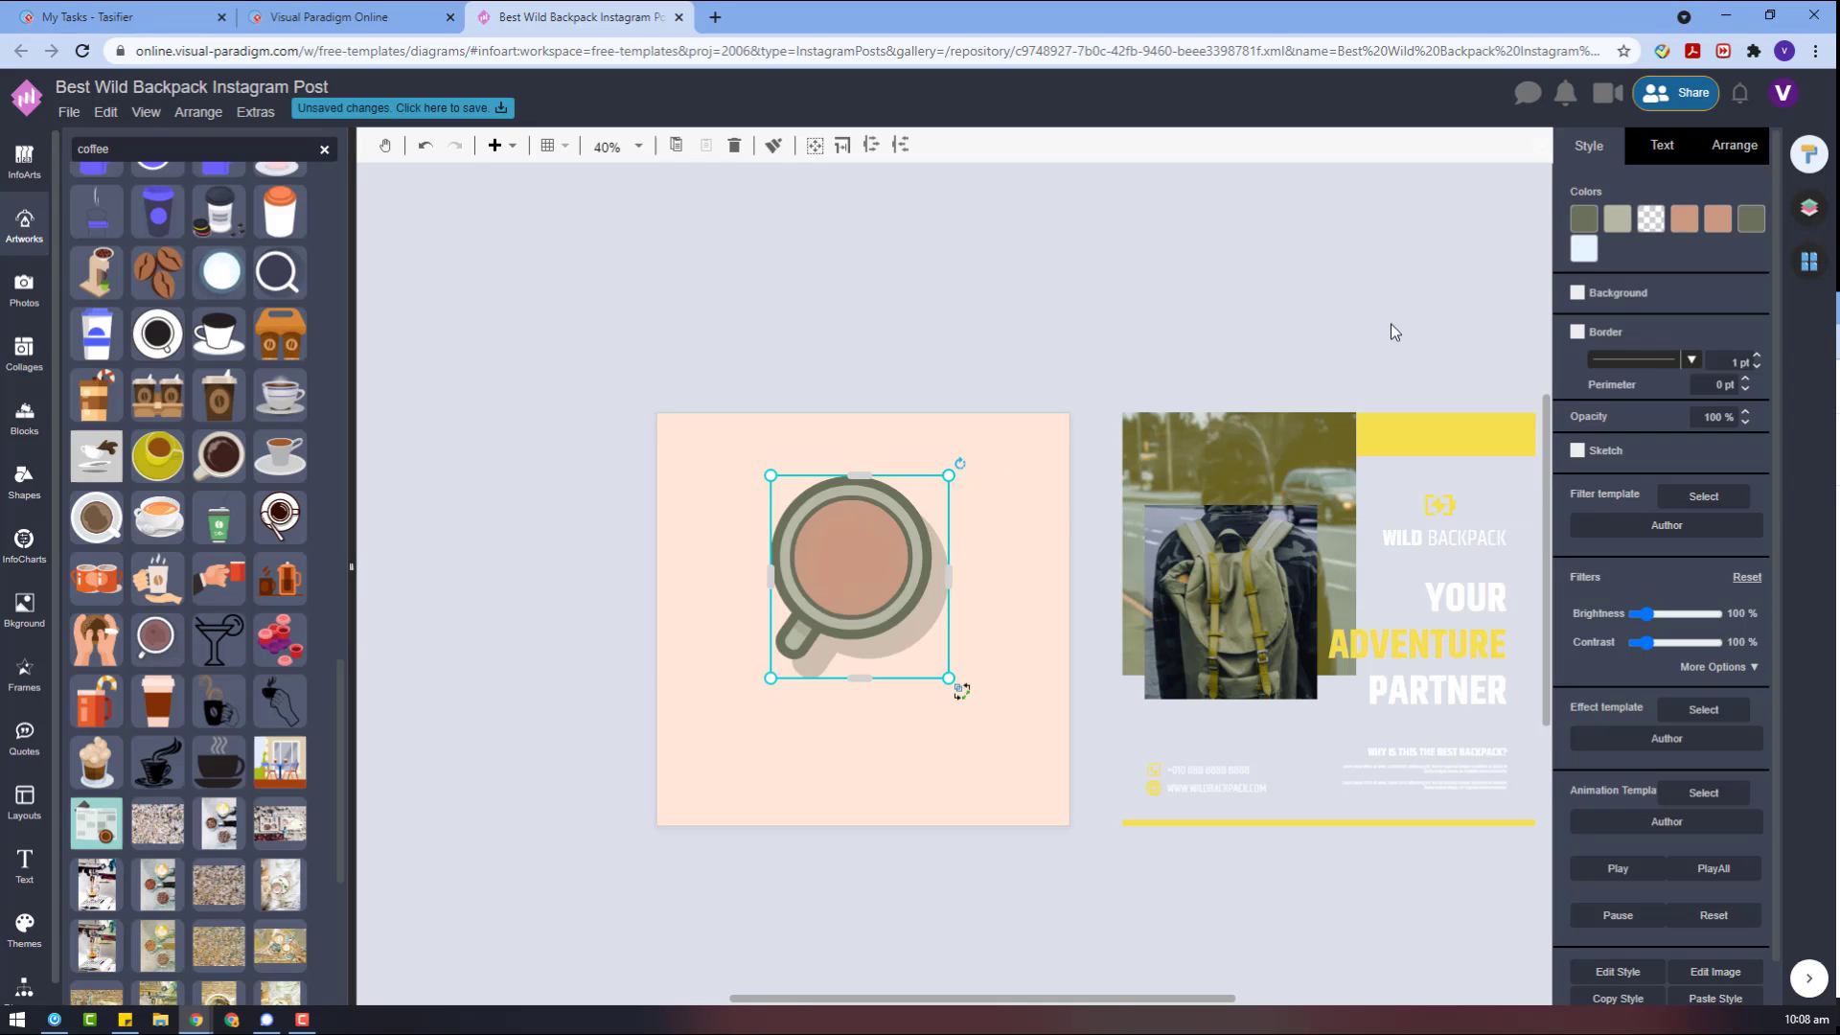
click(1650, 218)
click(1636, 412)
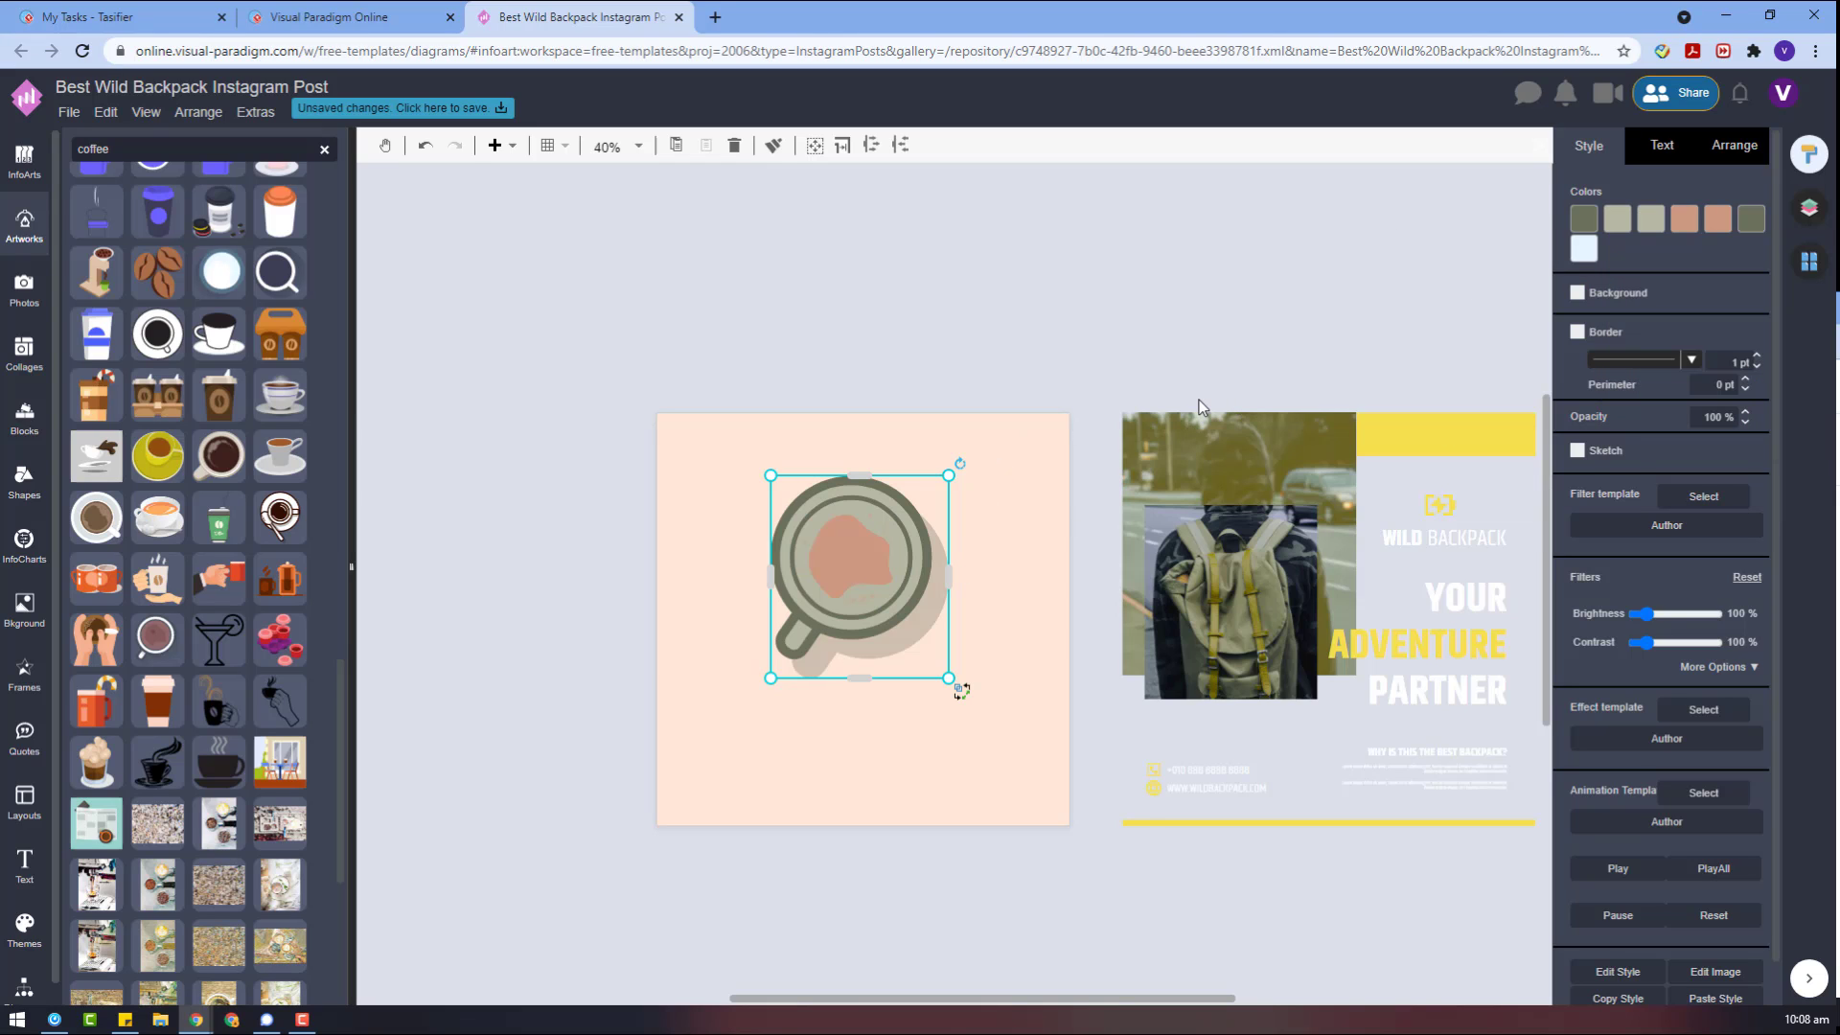
- Recolour the coffee patch inside the mug light tan #ddbea9 and the artwork's pale blue tone reddish brown
click(1650, 218)
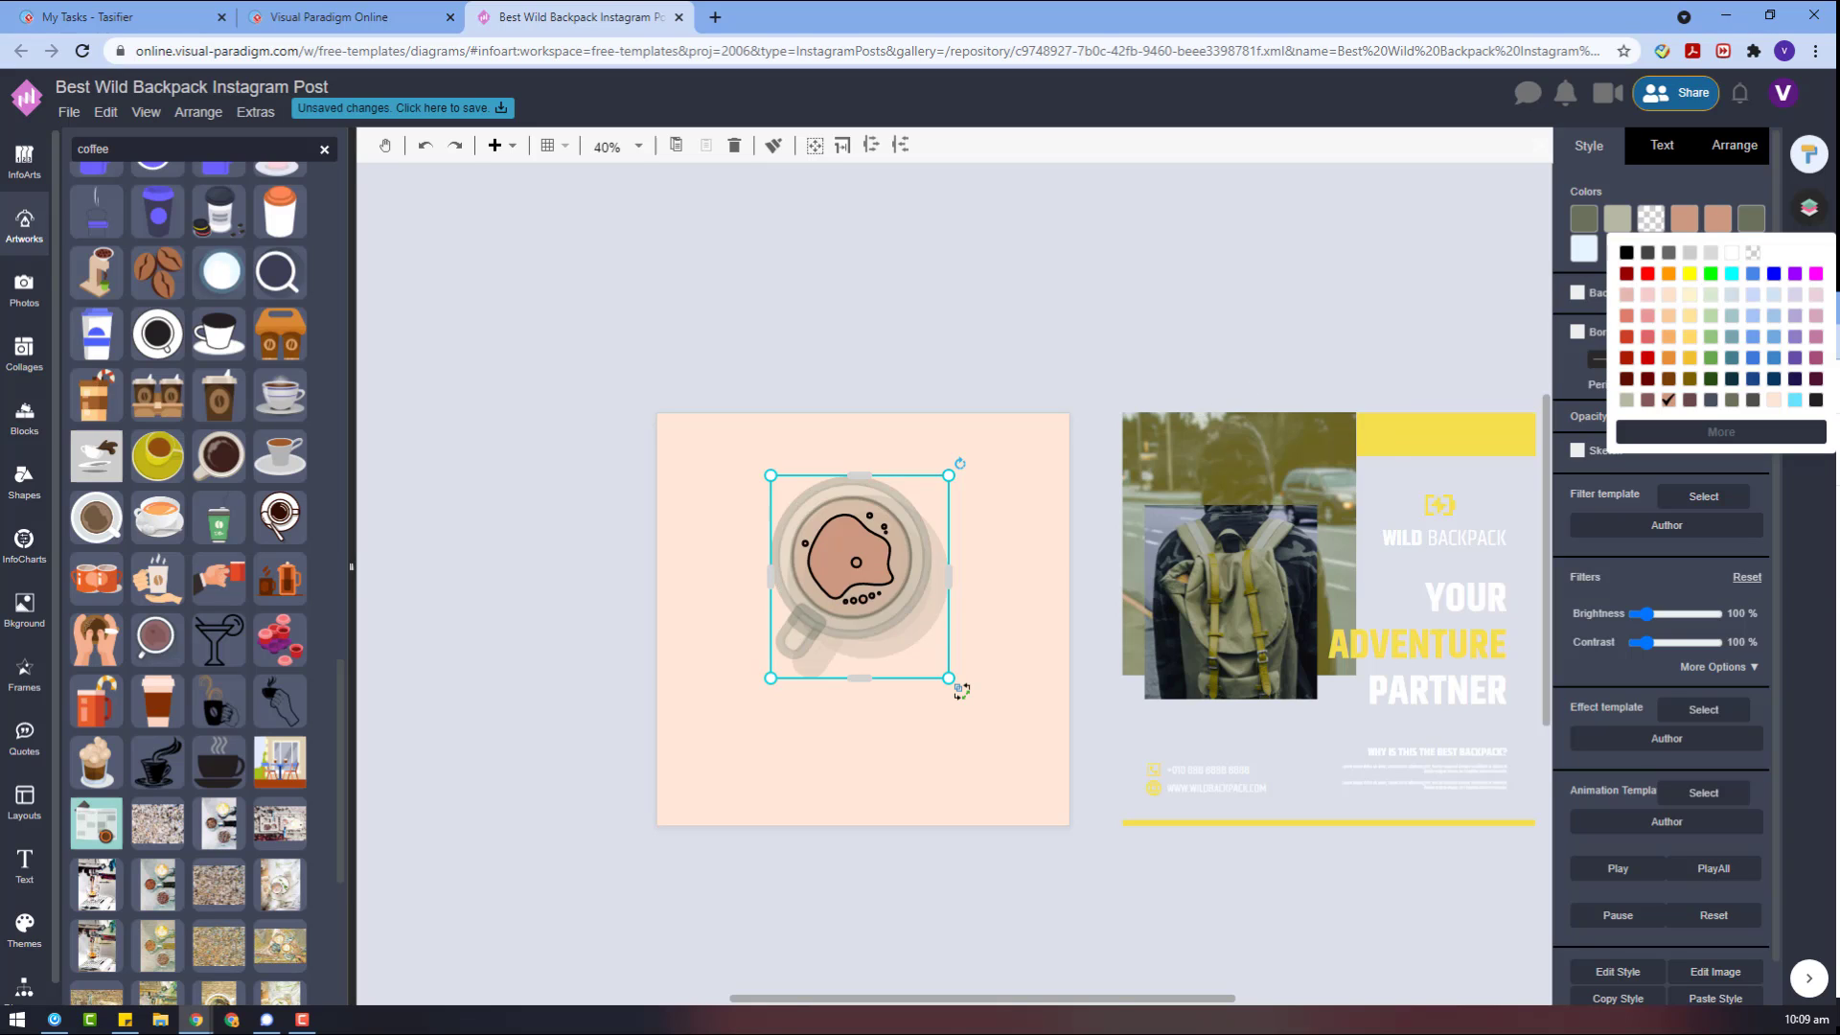
click(1721, 432)
click(1797, 479)
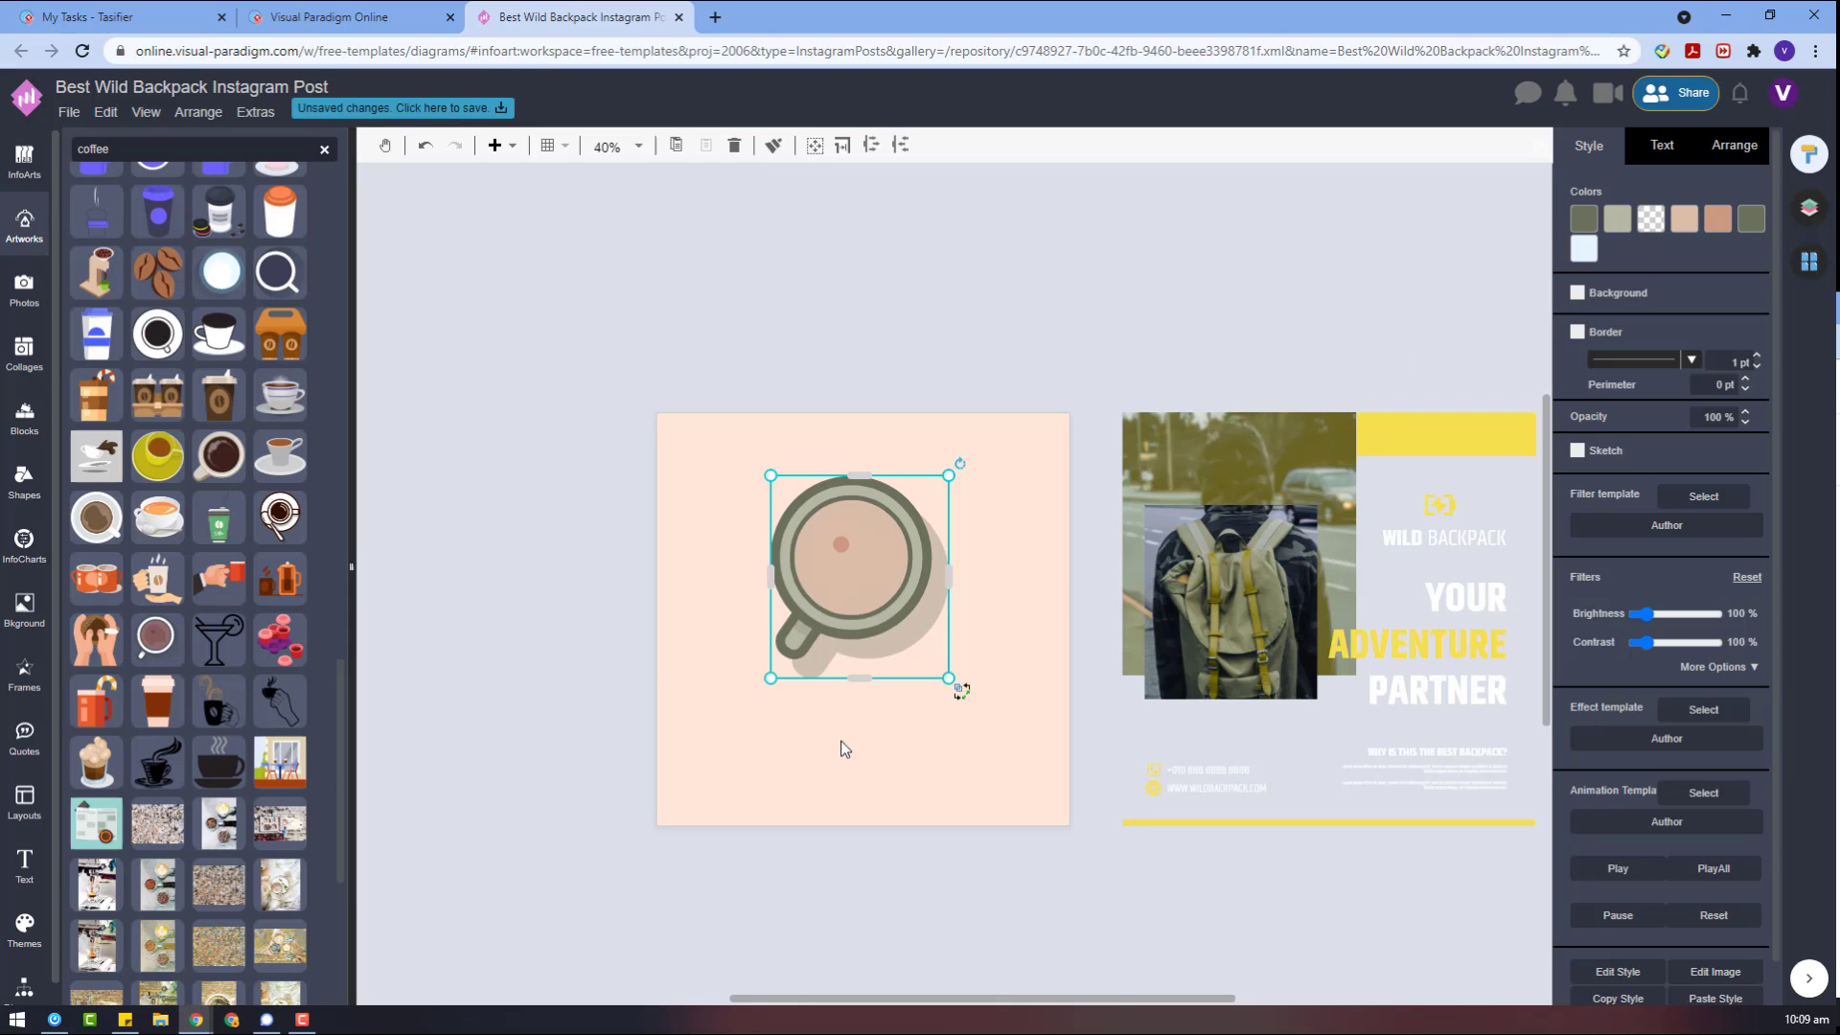
click(1582, 254)
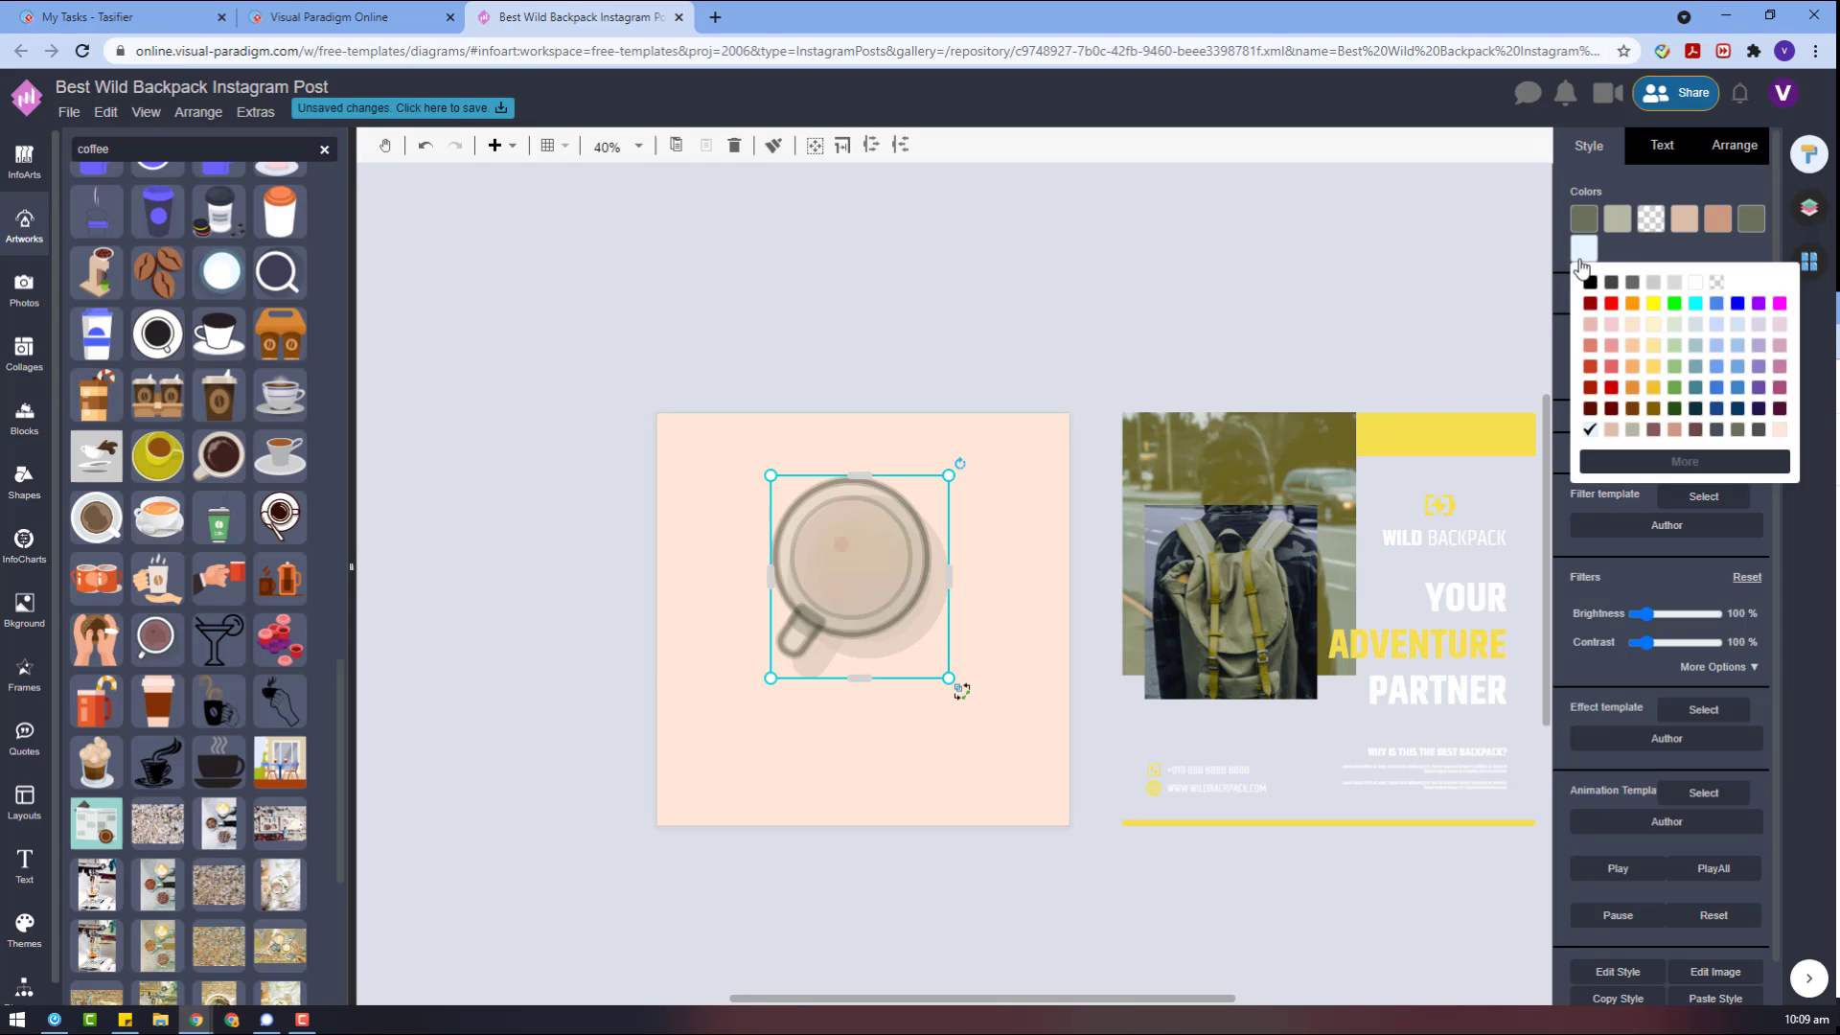
click(1655, 431)
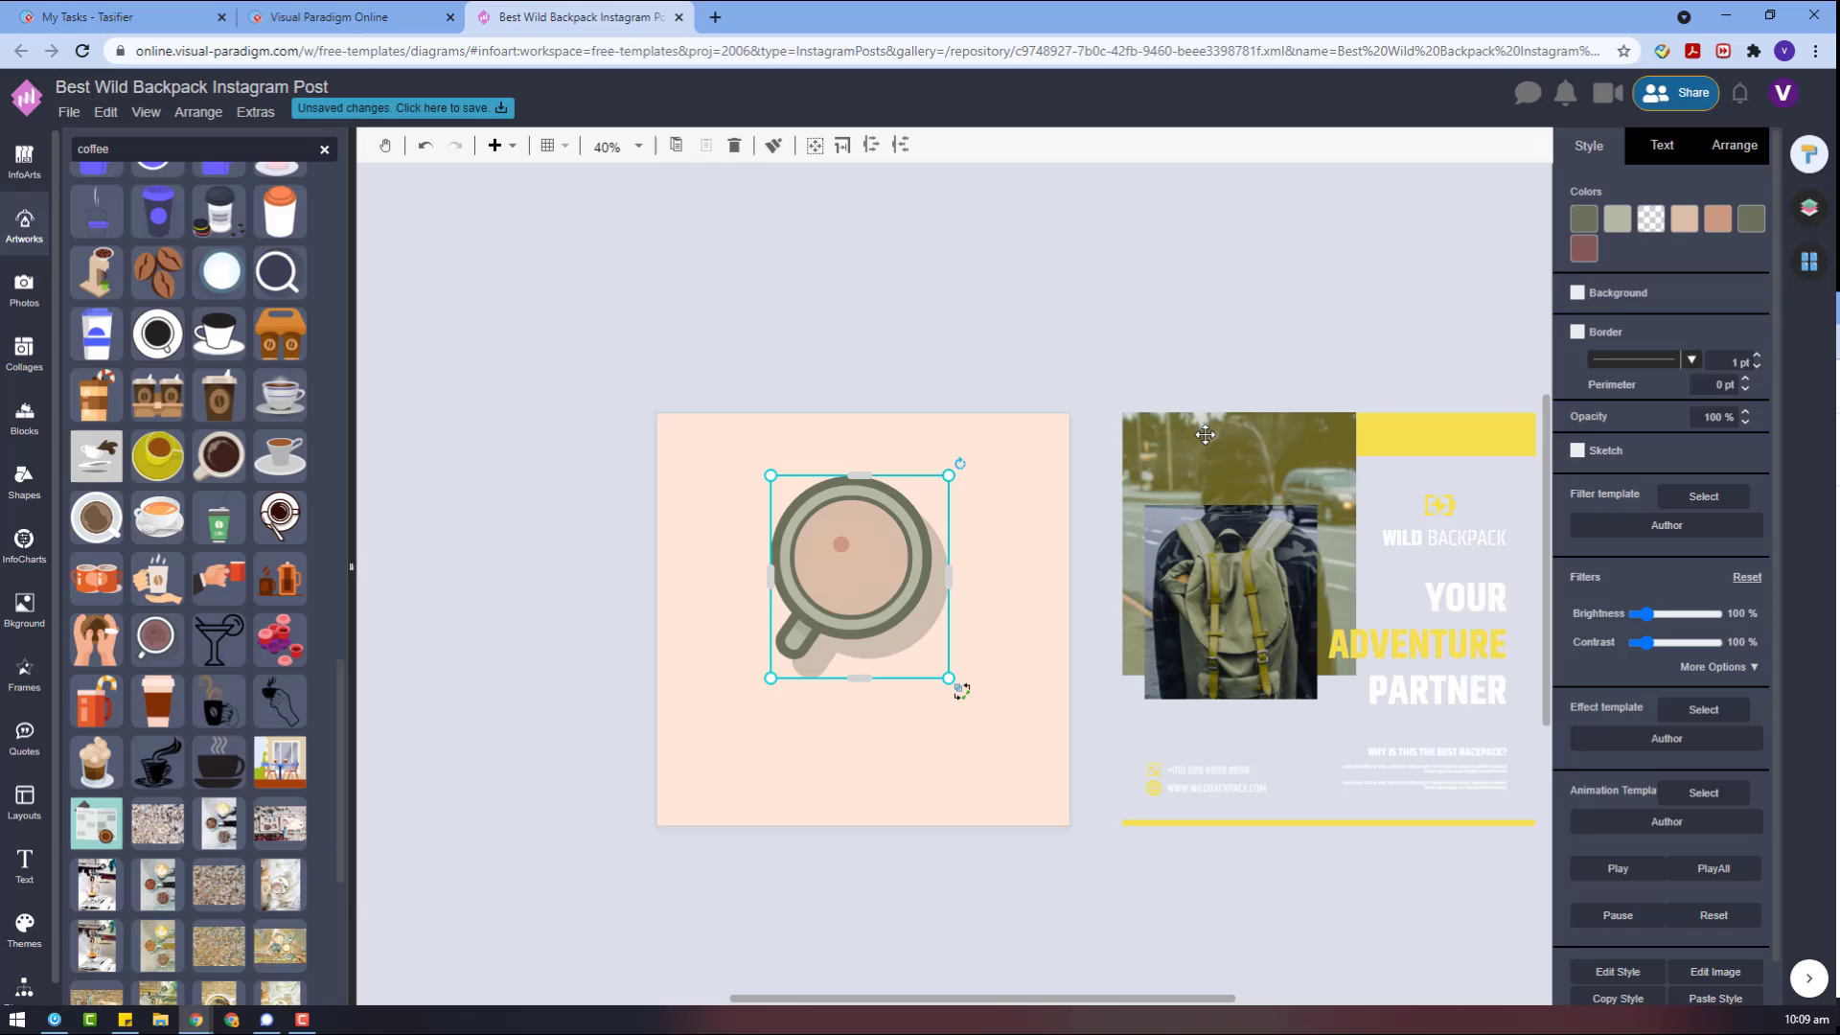
- Try dark maroon on the terracotta spot in the coffee and pale peach on the mug's transparent colour
click(1722, 222)
click(1733, 401)
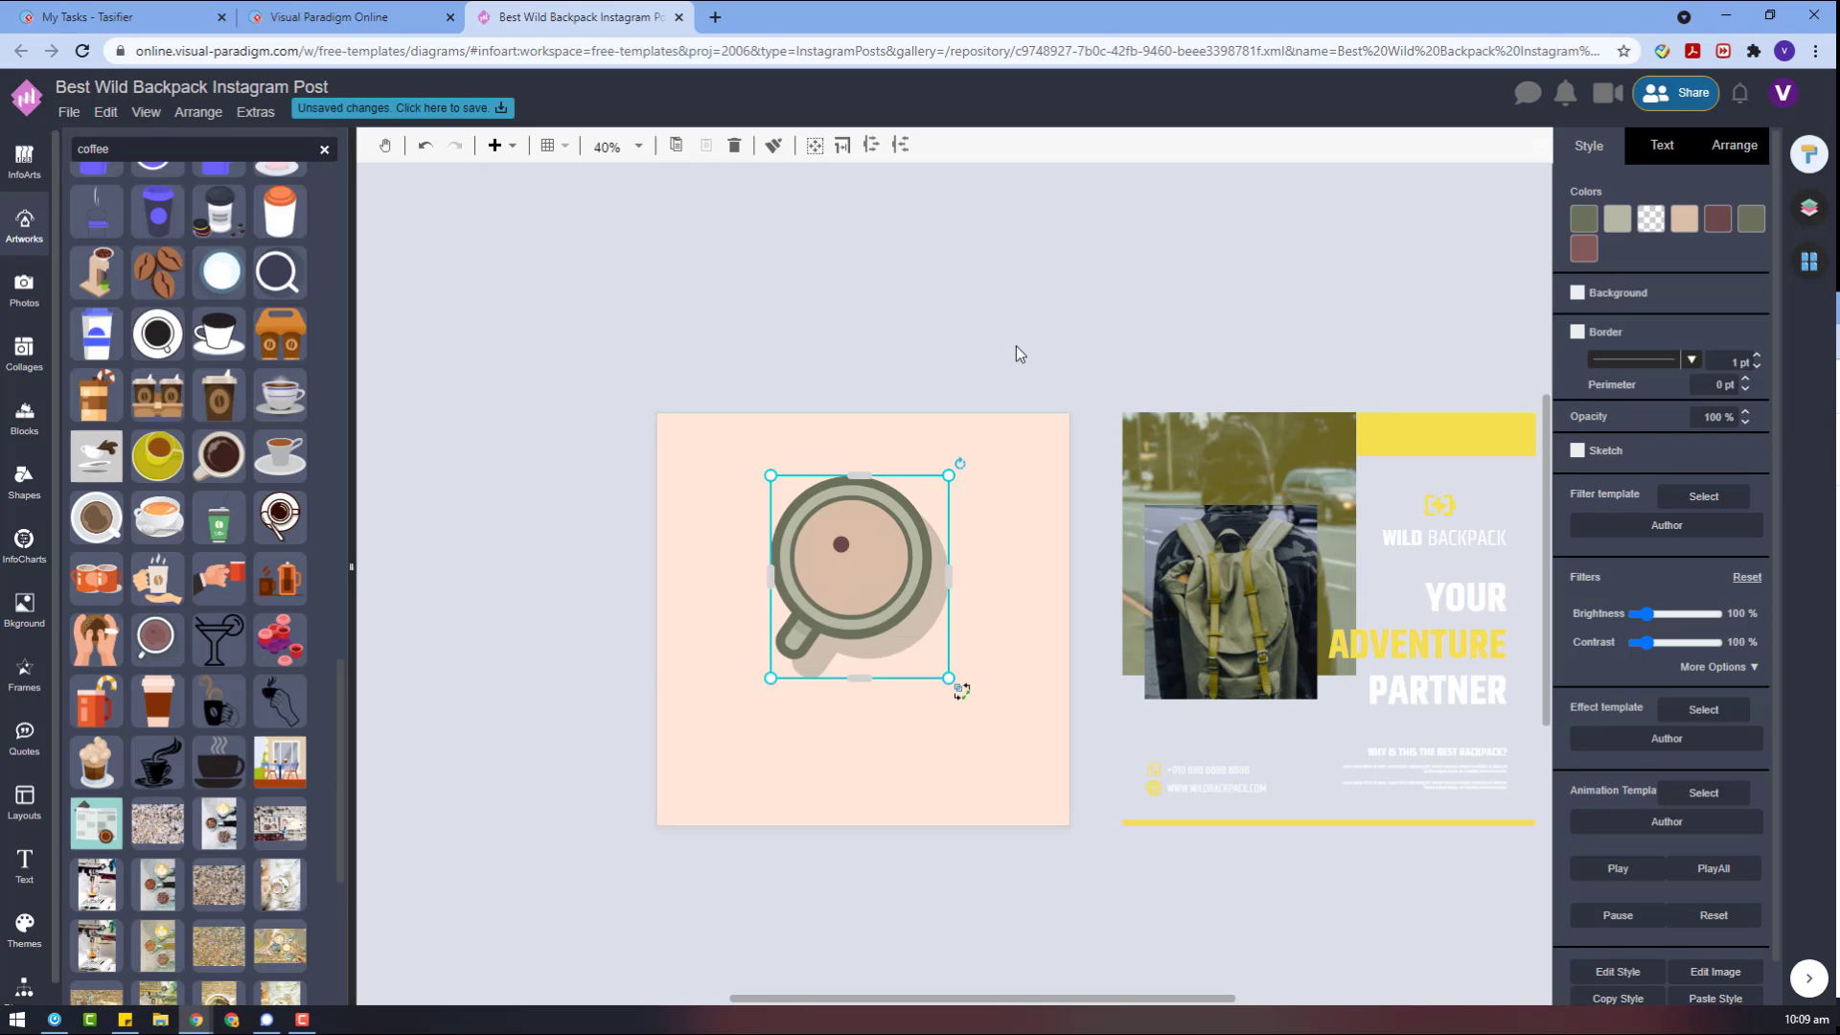
click(1646, 222)
click(1815, 399)
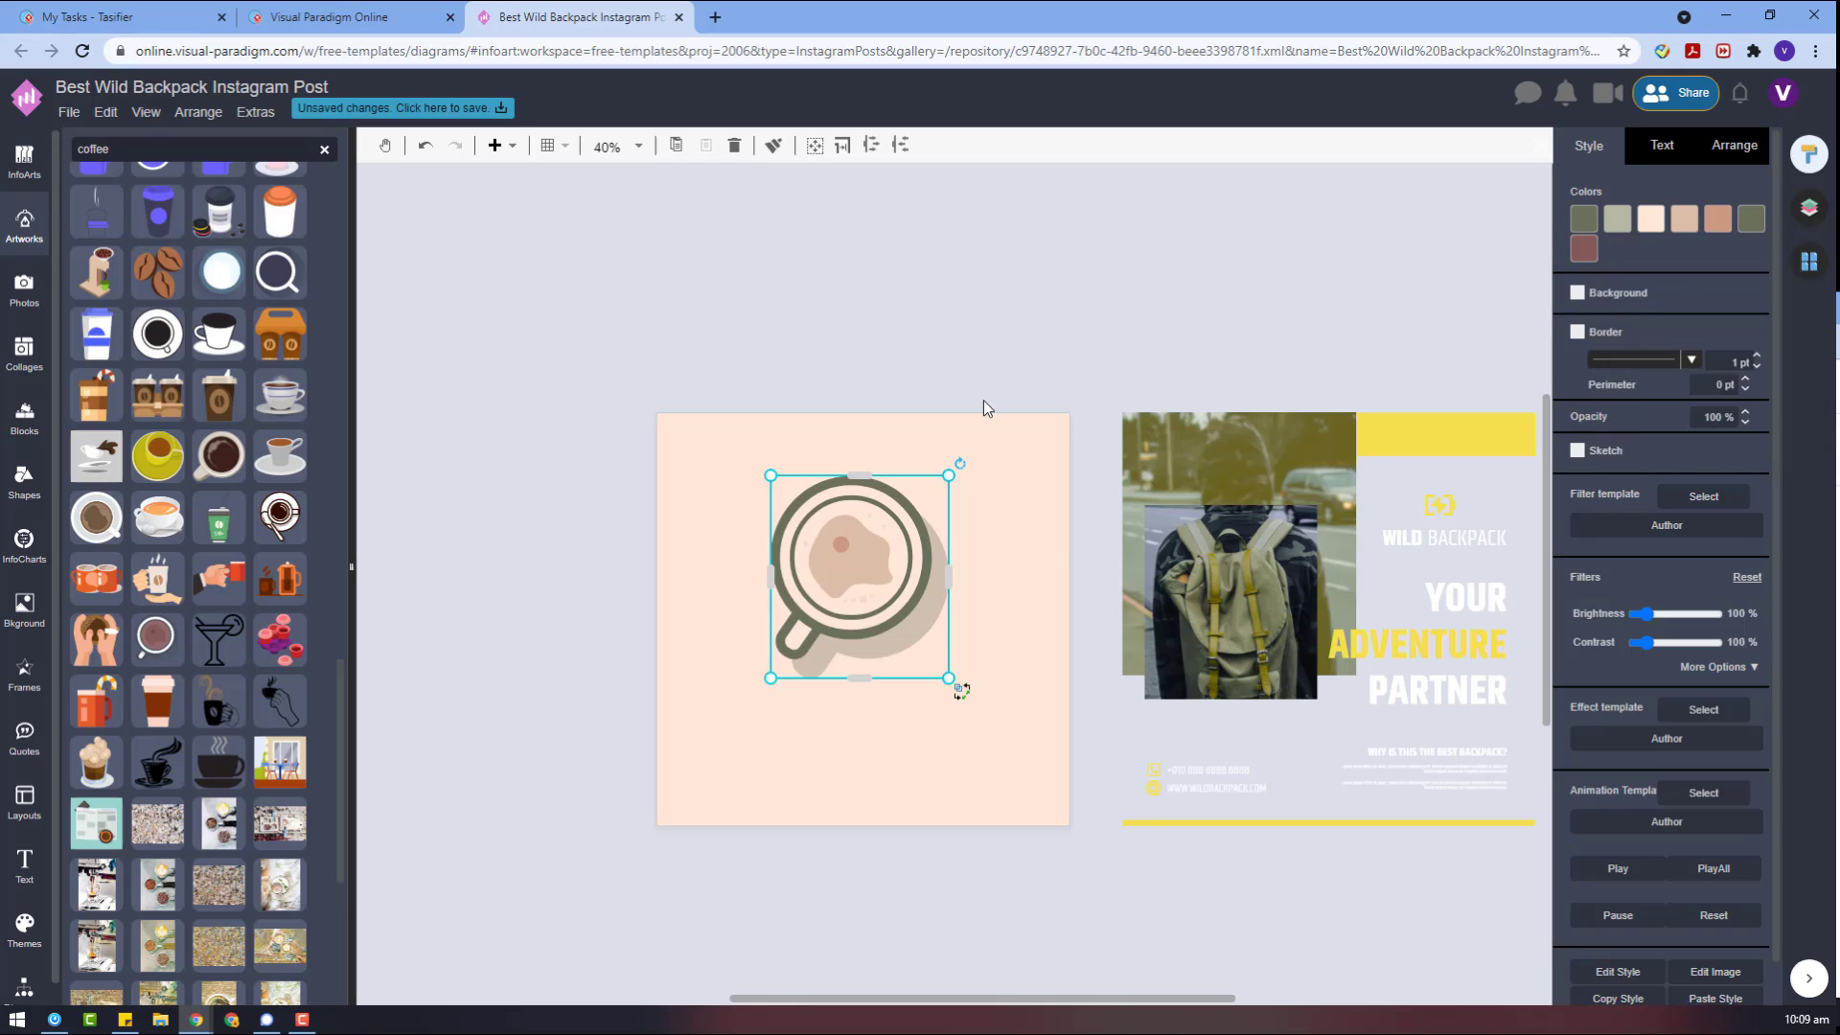
- Try light tan #ddbea9 on the mug's pale peach colour and undo it
click(1651, 236)
click(1655, 407)
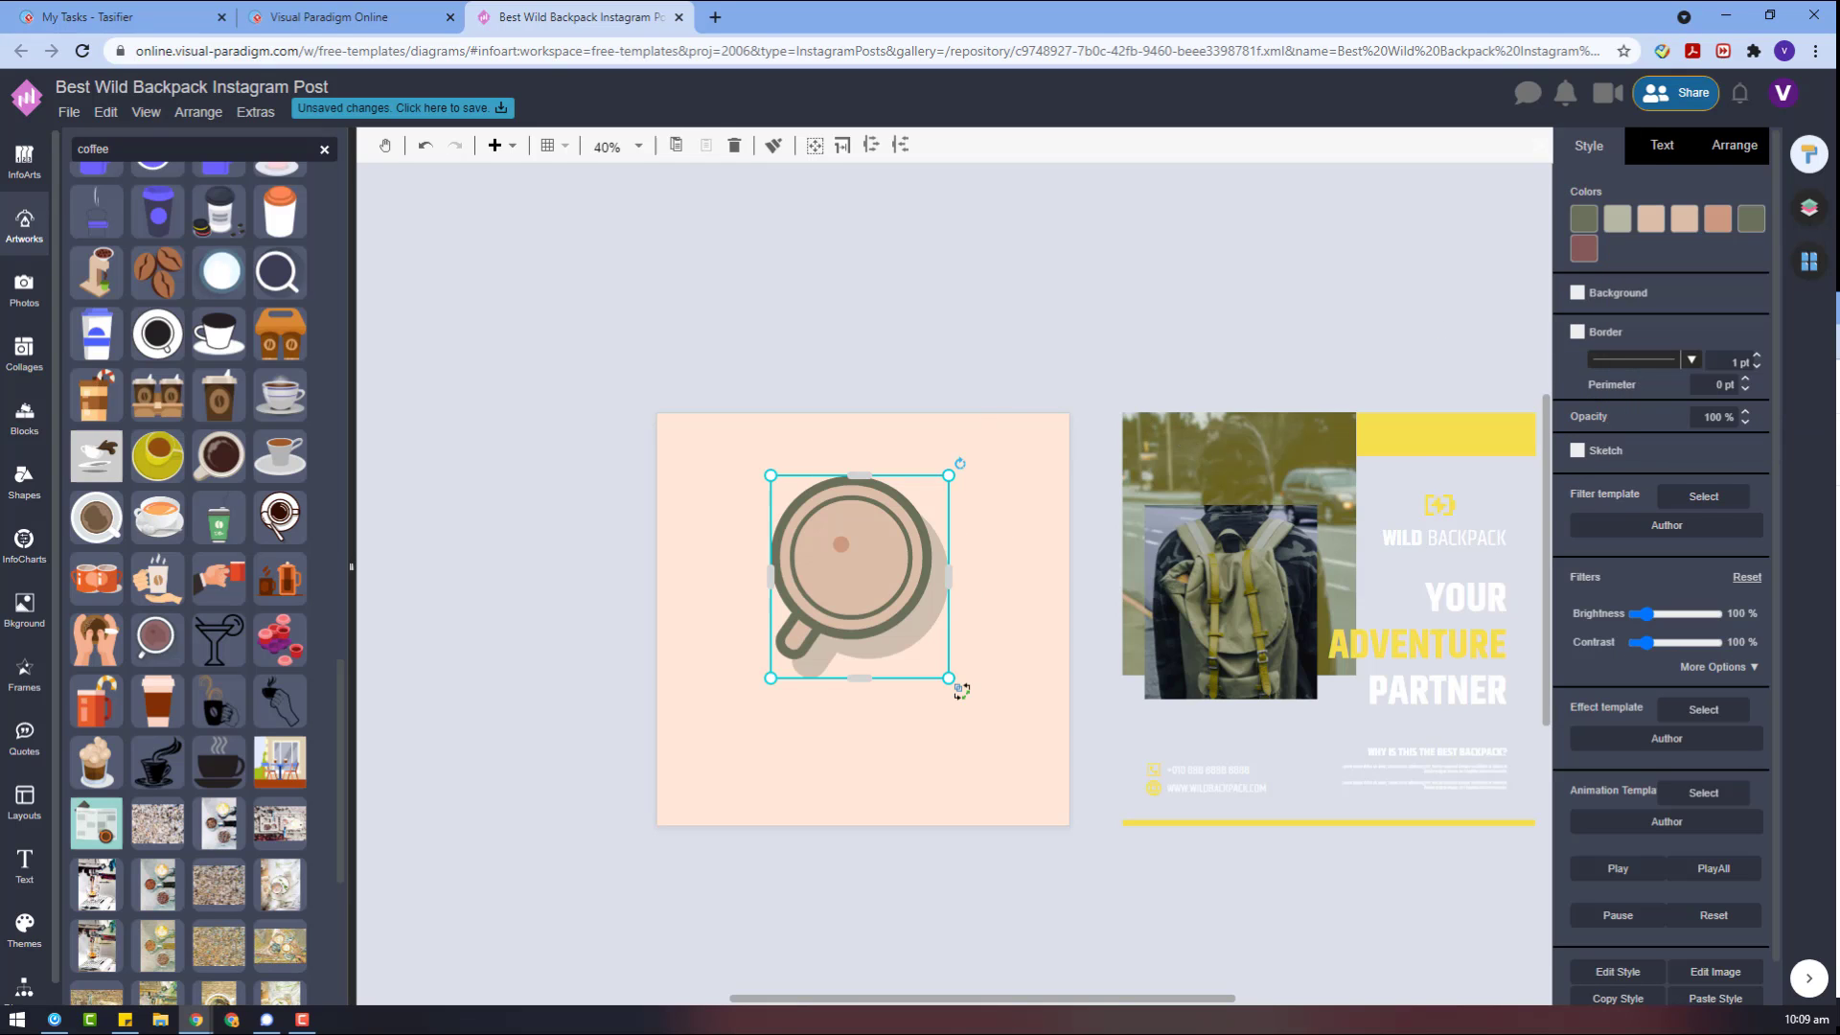
click(1650, 219)
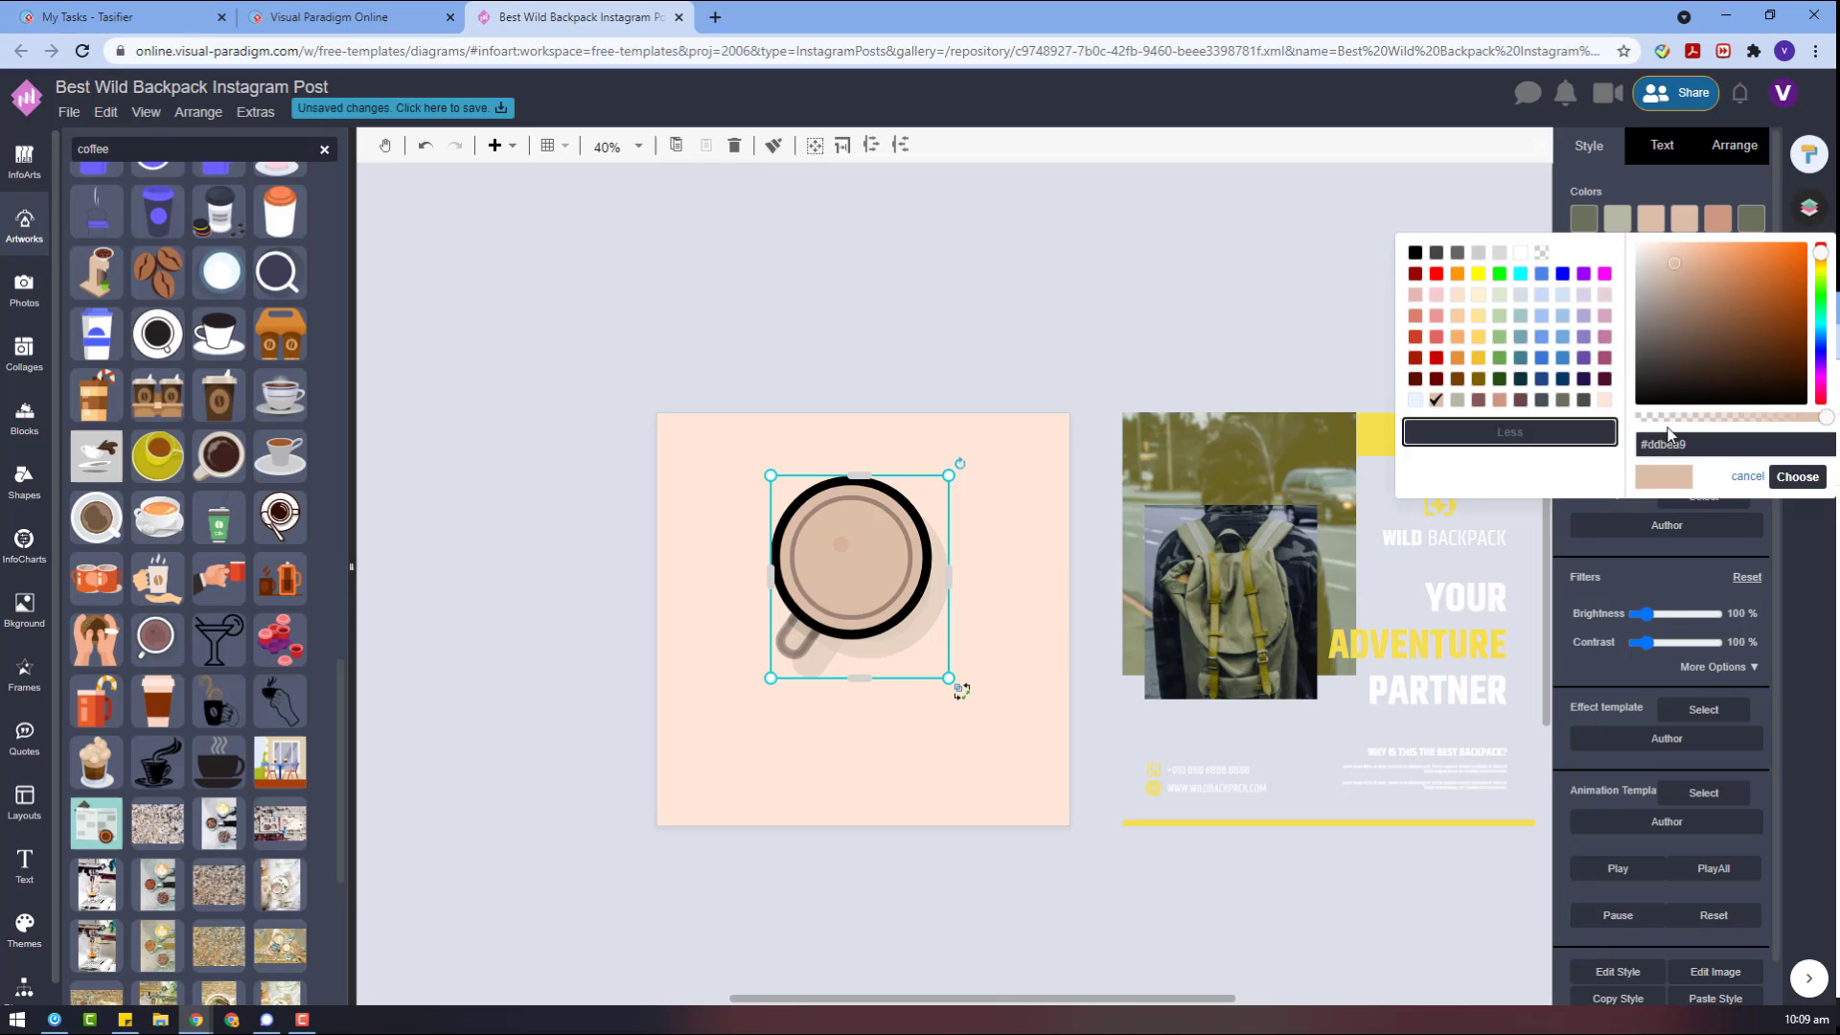
click(1797, 476)
key(ctrl+z)
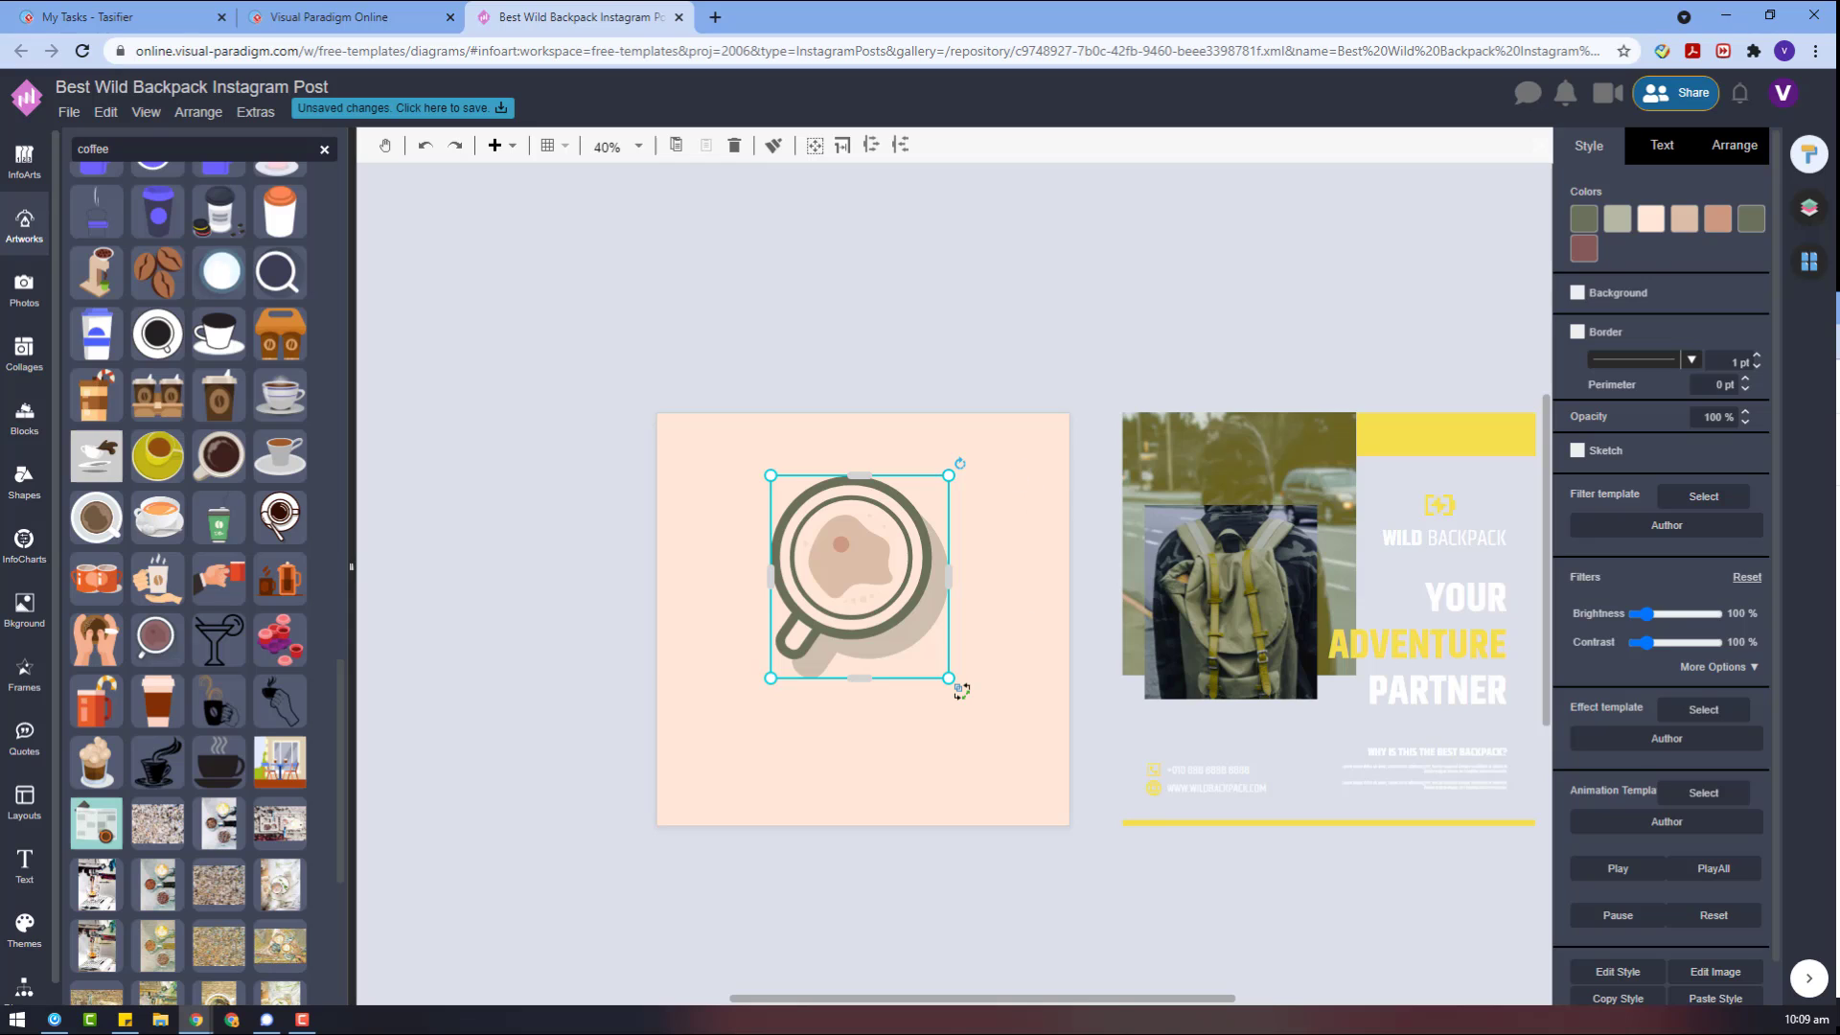
- Move the mug over the page's upper edge, recolour its pale peach tone light tan and the coffee patch terracotta
click(1650, 218)
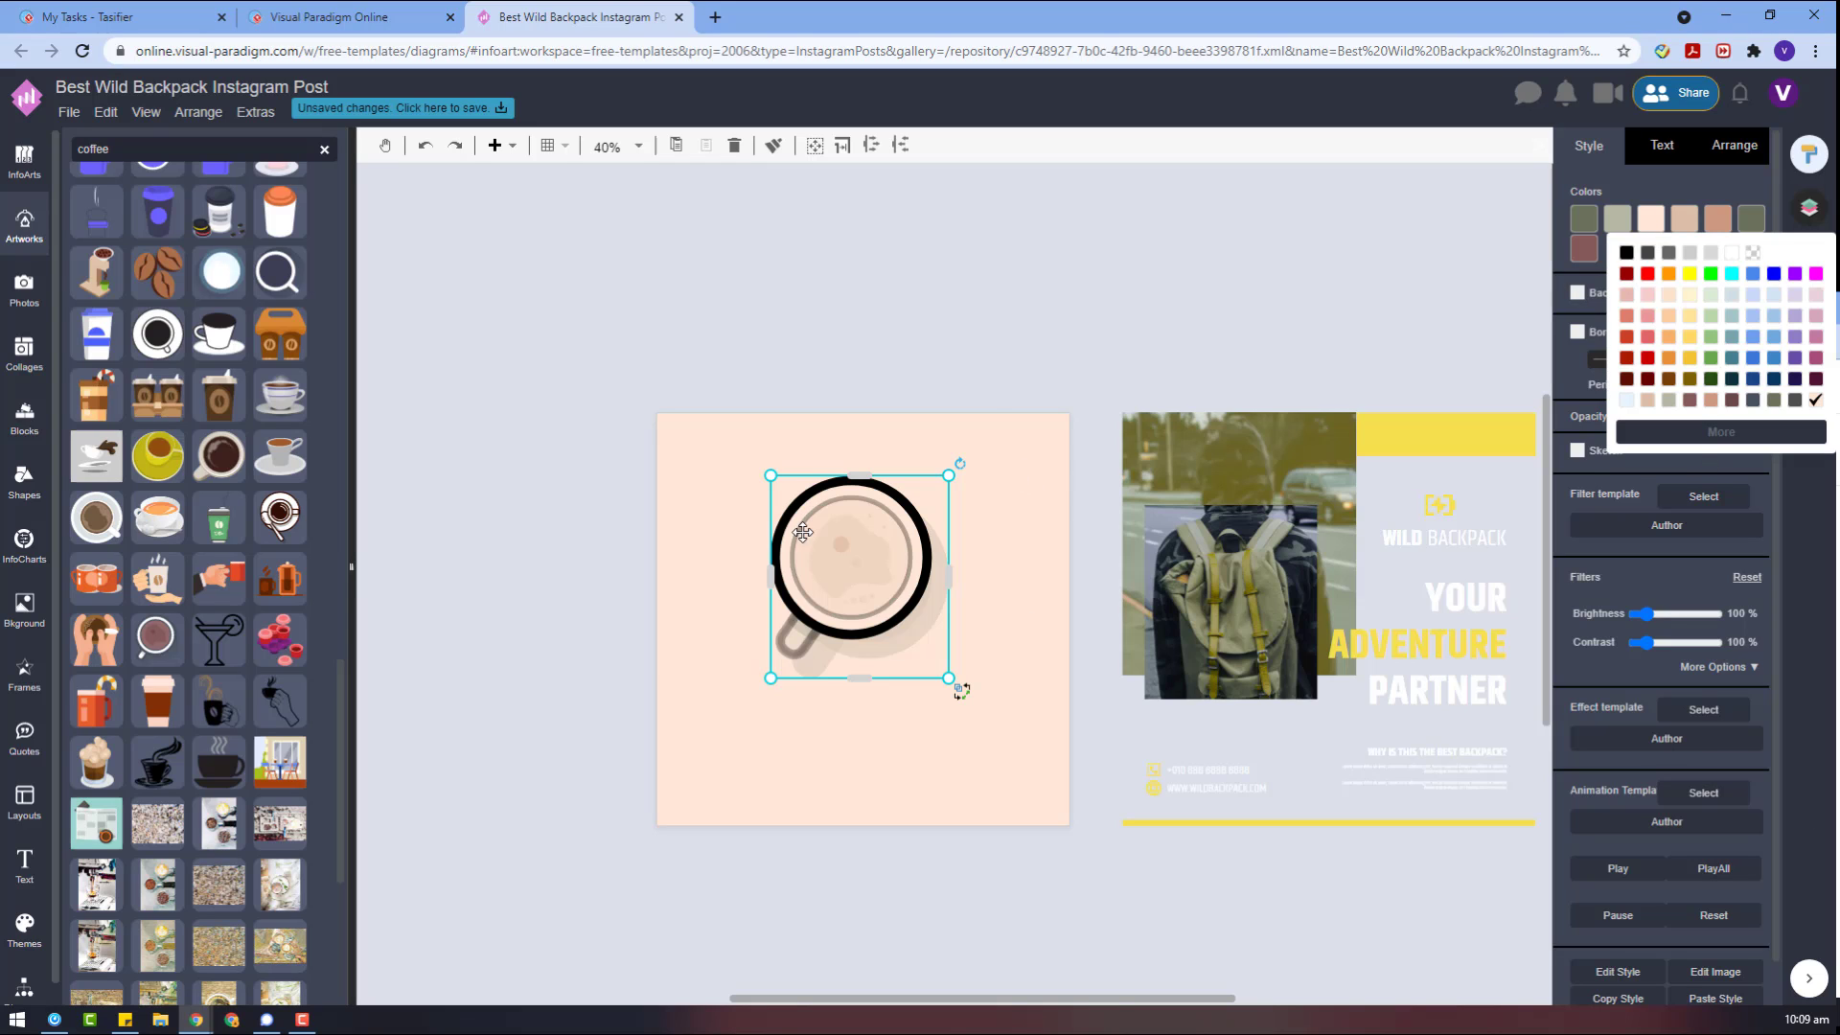
drag(803, 533, 891, 391)
click(1656, 229)
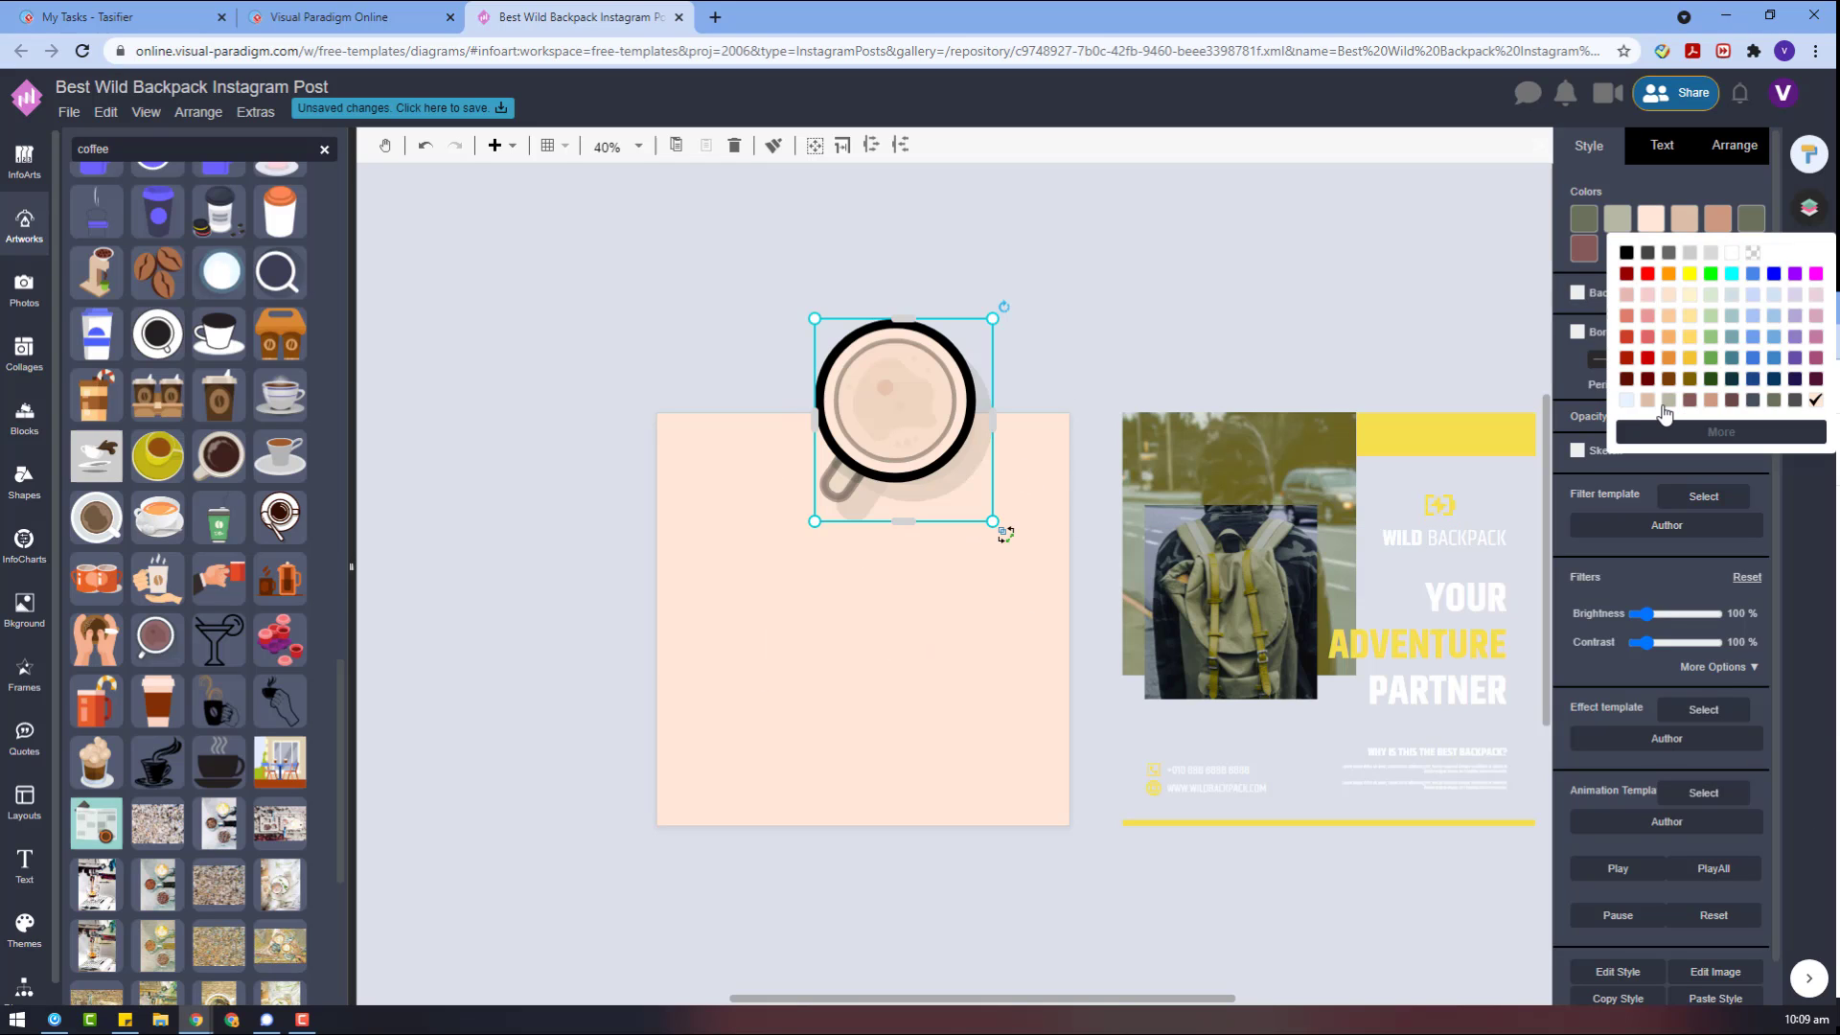
click(1656, 414)
click(1682, 224)
click(1708, 417)
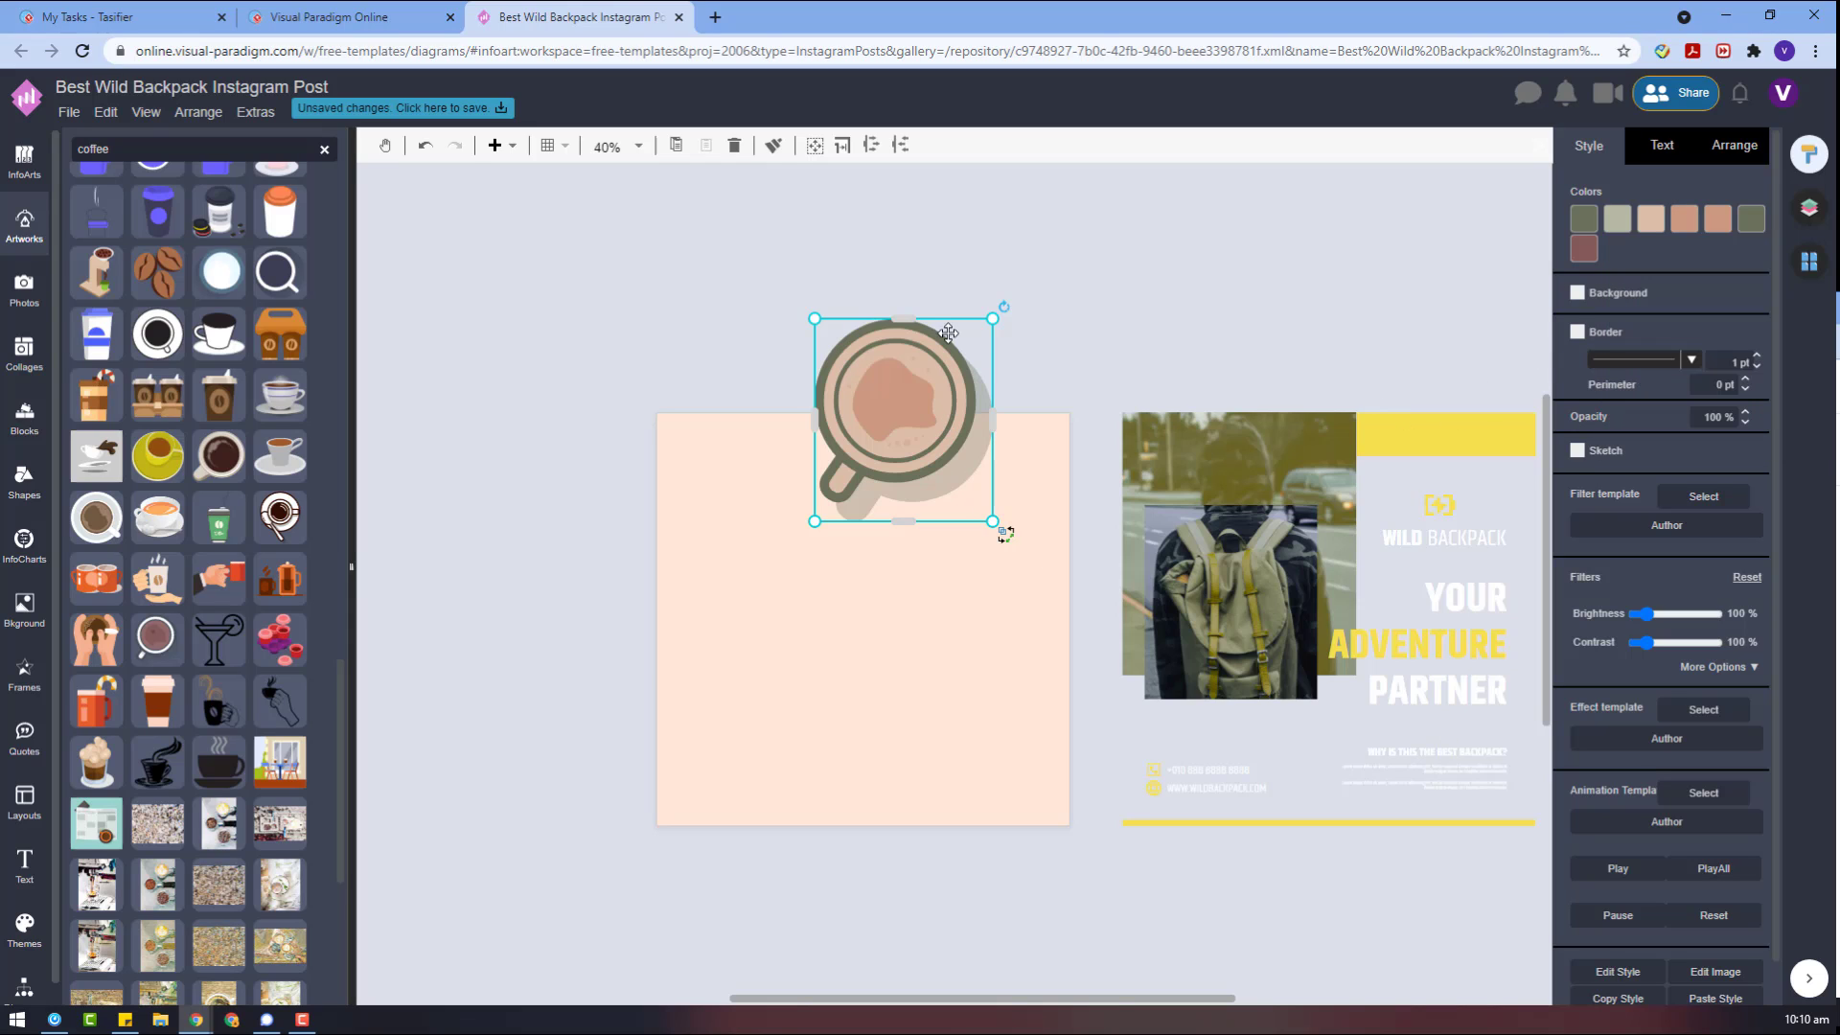
- Rotate the mug clockwise until its handle points to the upper left and move it back onto the page
drag(1001, 306, 1017, 517)
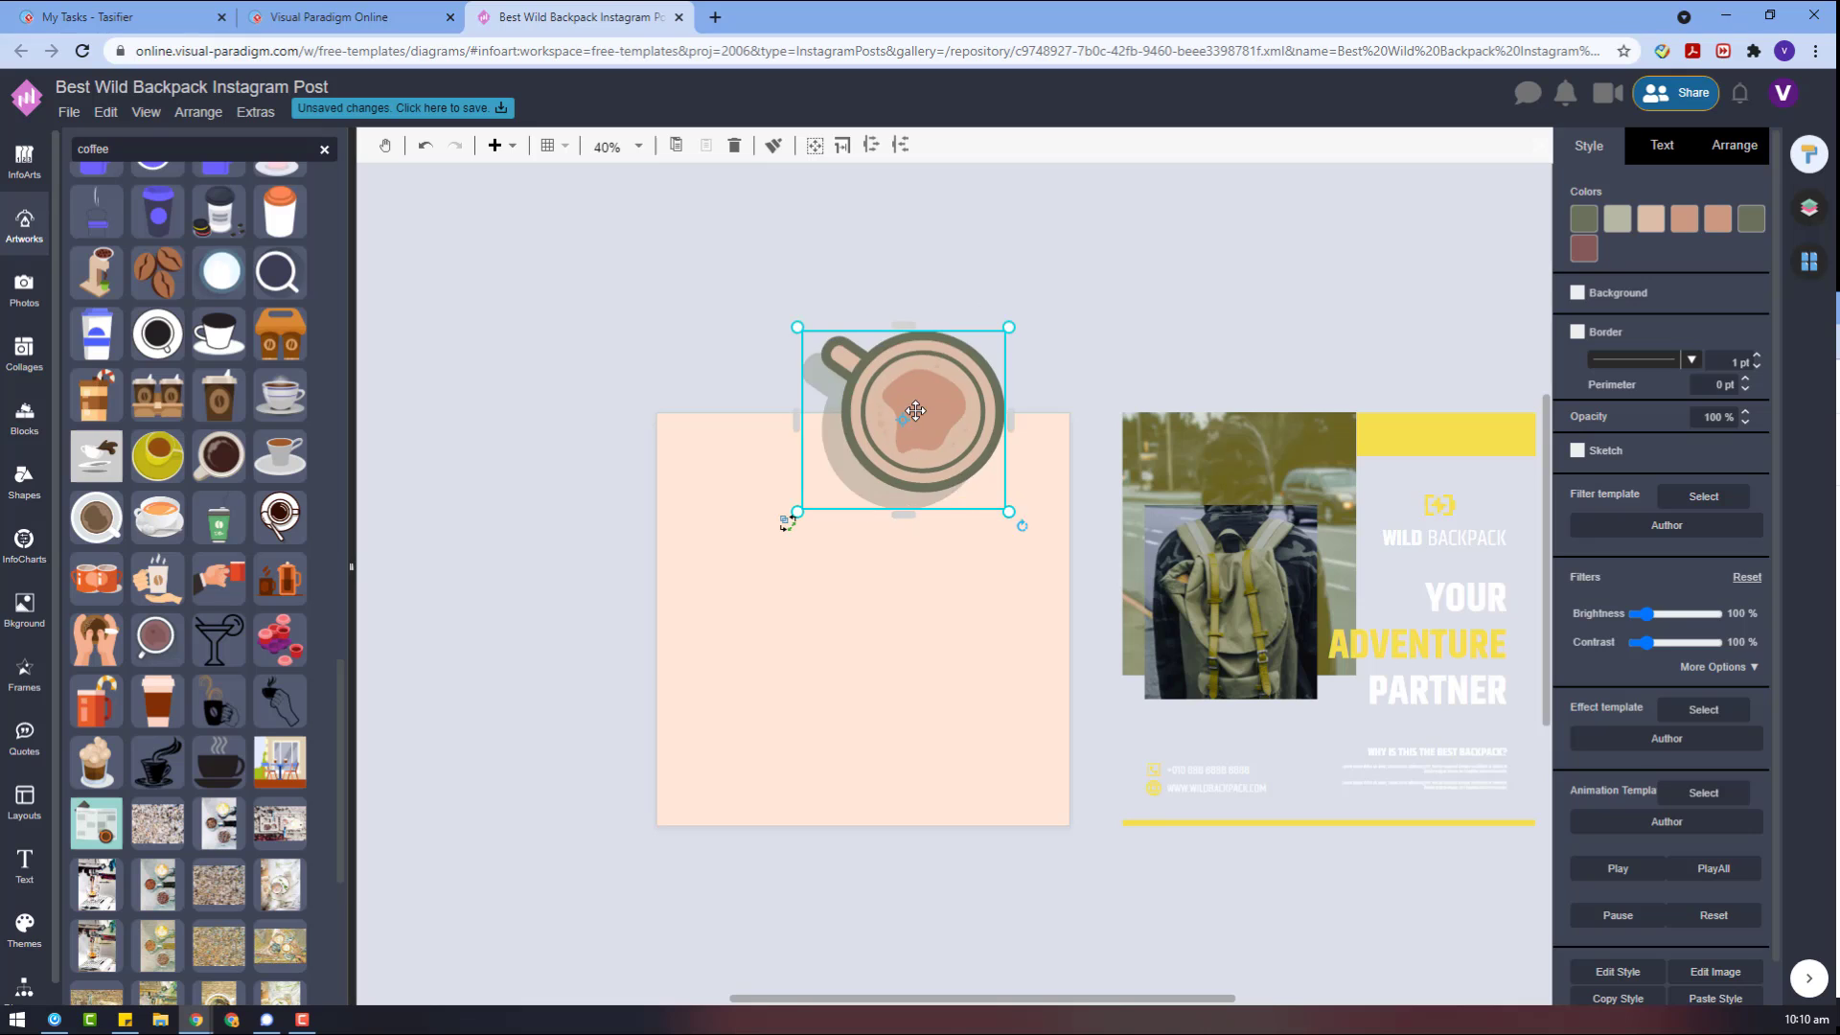
drag(937, 398, 876, 553)
right_click(876, 553)
click(843, 413)
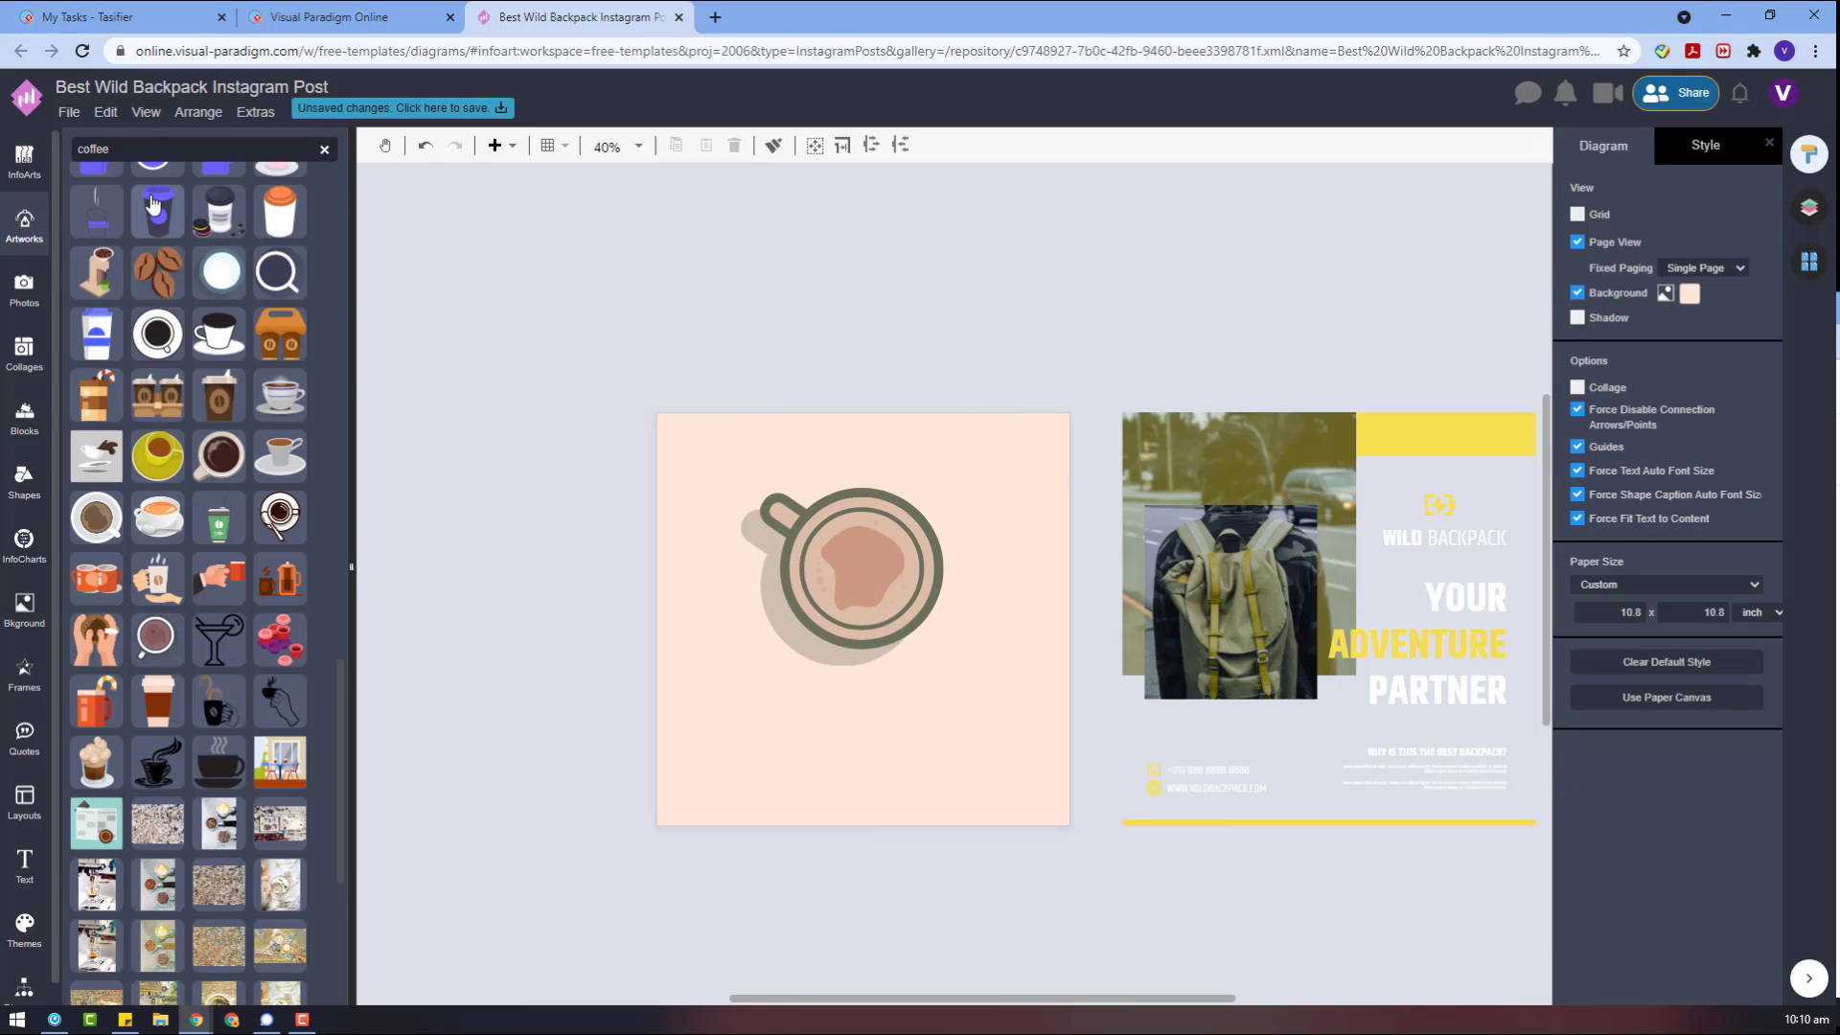
- Search the artwork library for "plant" and look through the results for simple leaves and flowers
mouse_move(239, 454)
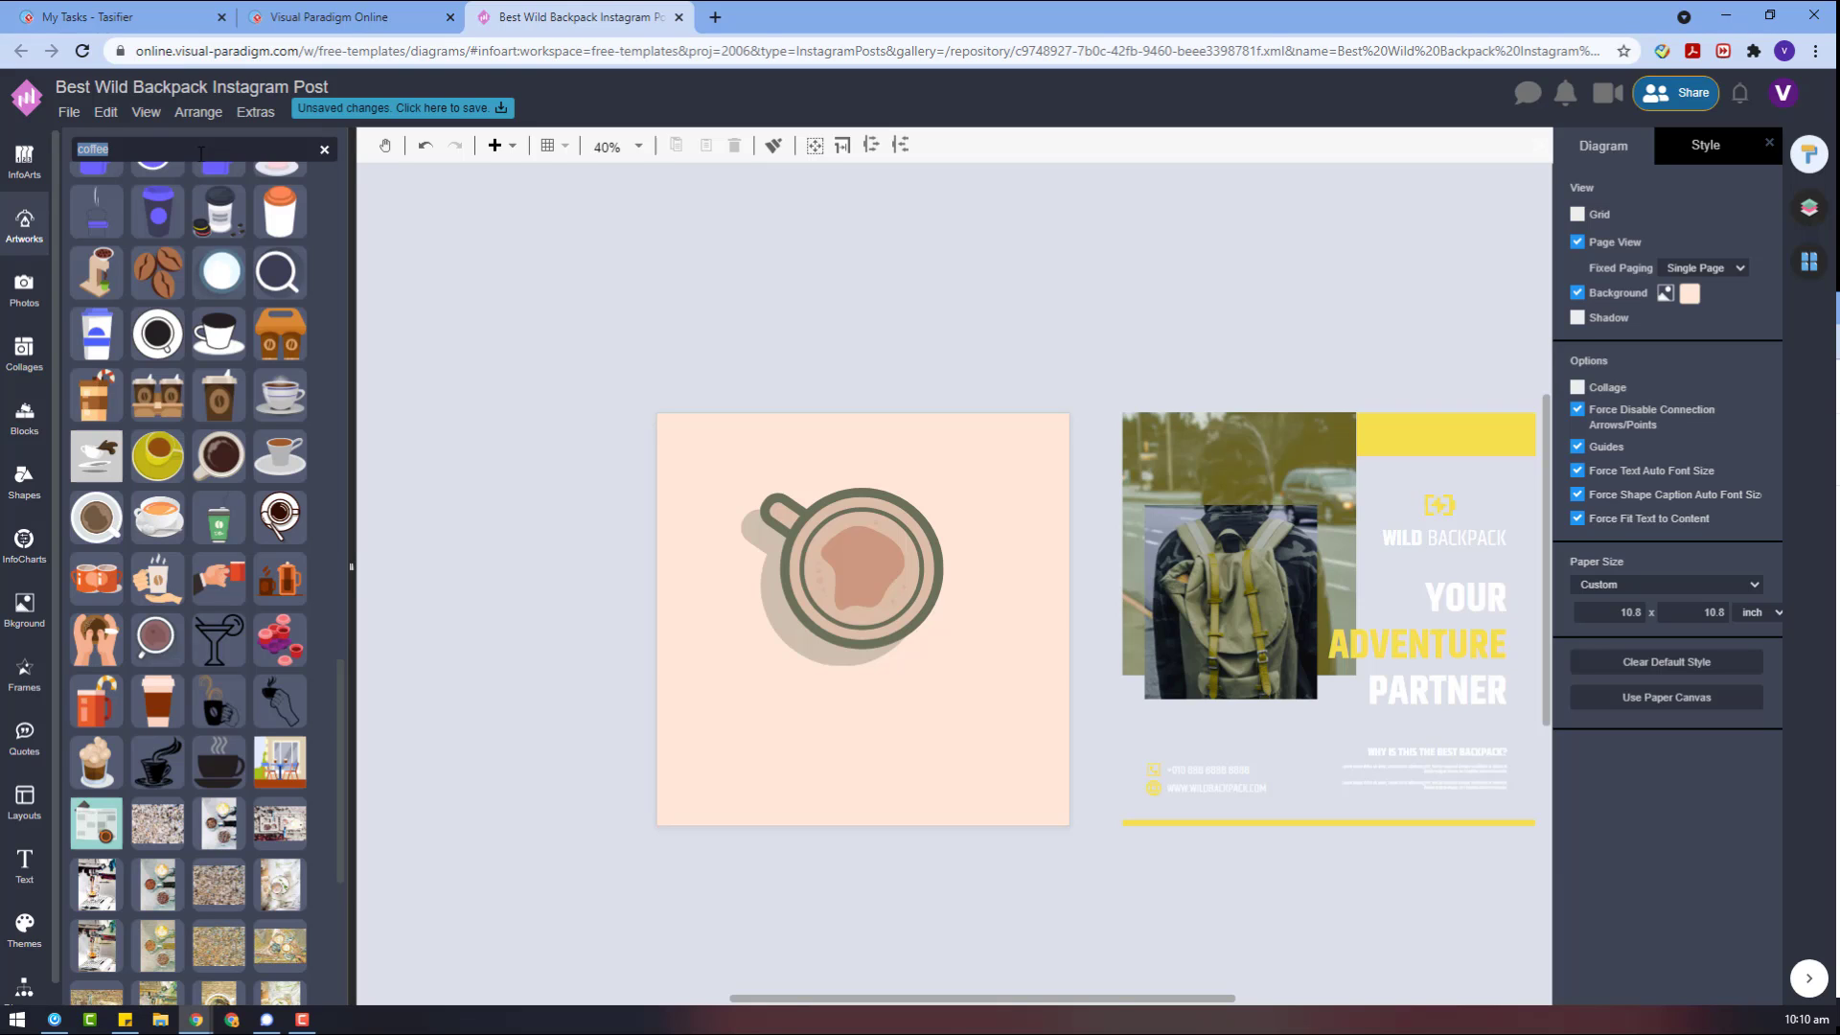
text(plant)
scroll(251, 391, down, 20)
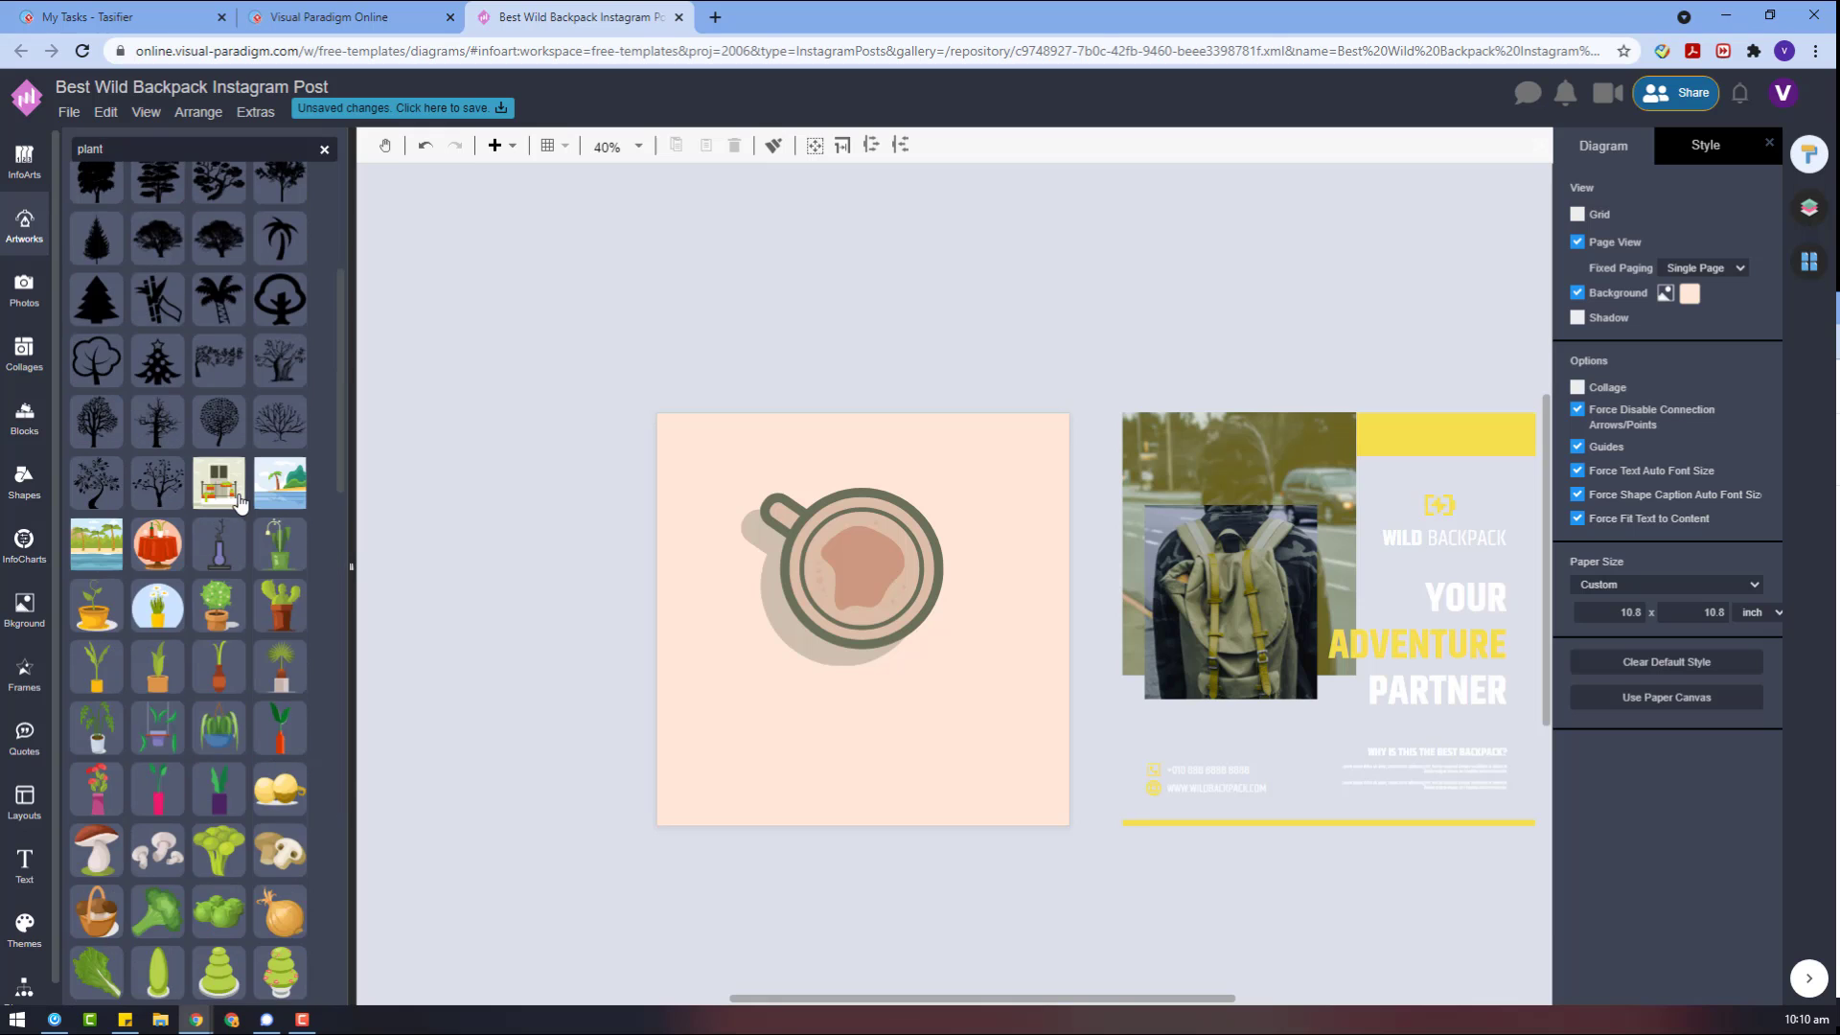
scroll(230, 489, down, 20)
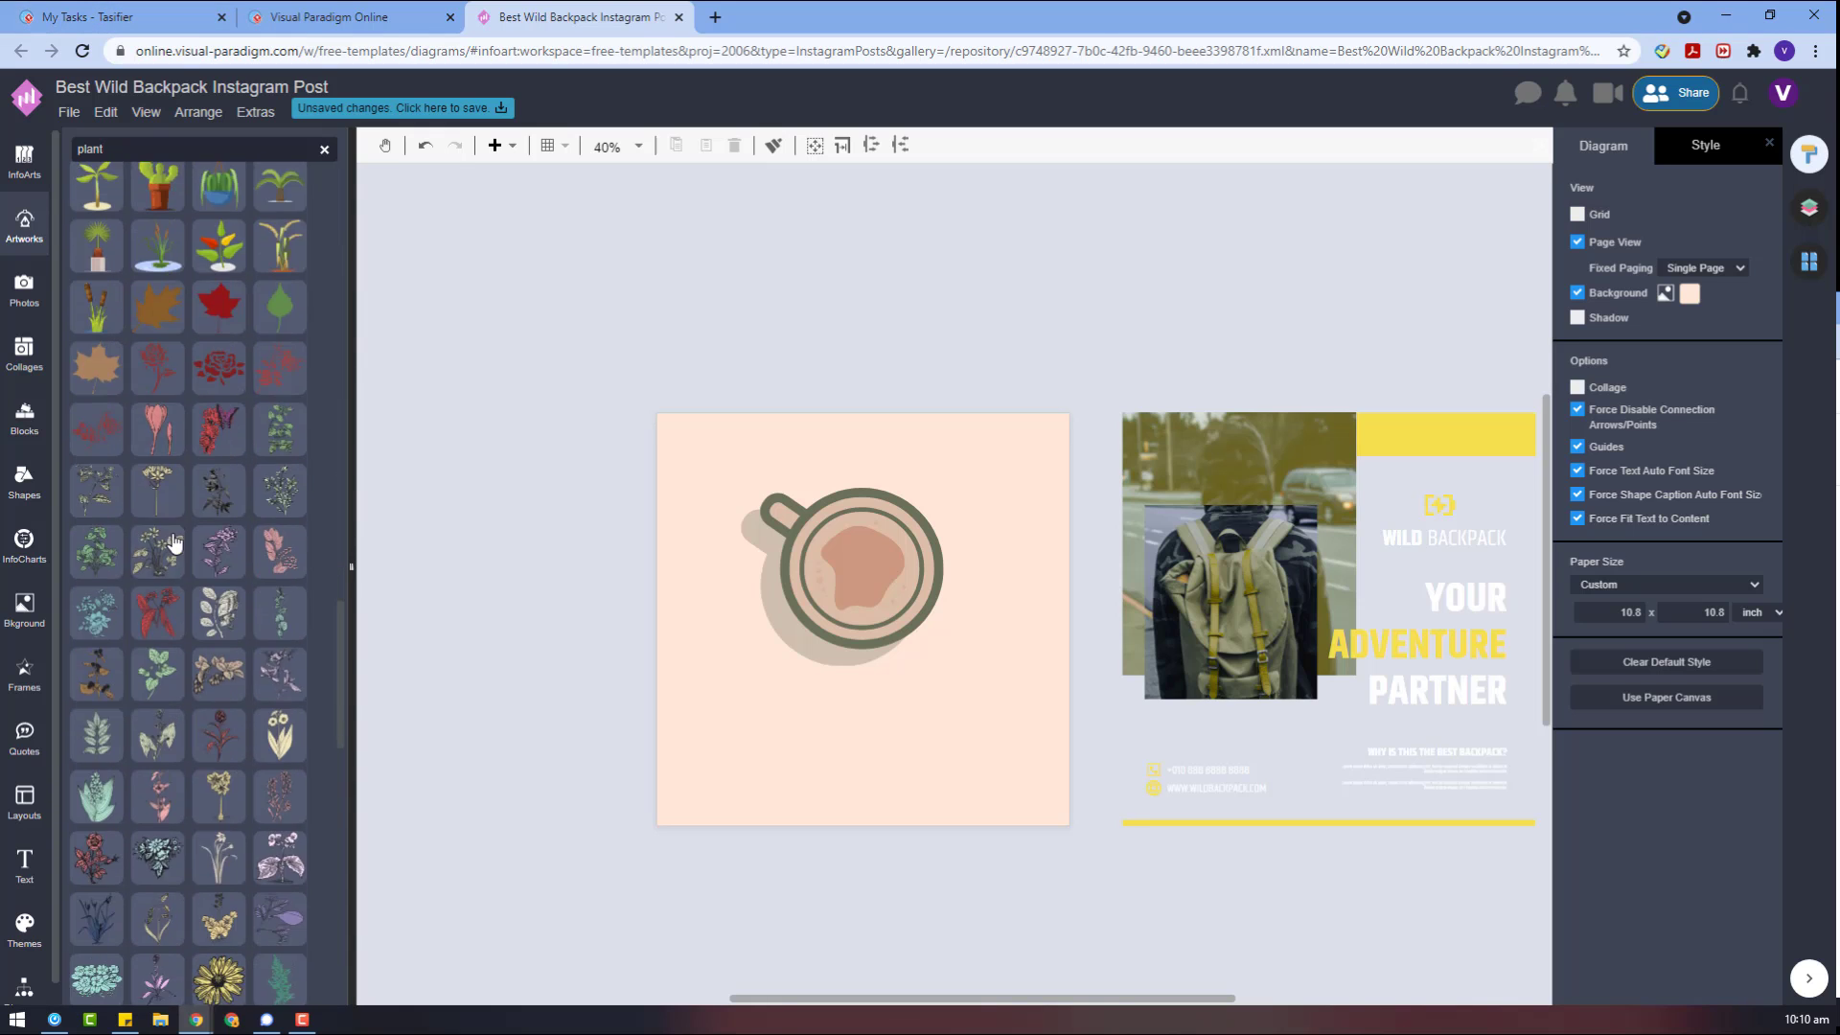
scroll(175, 520, down, 15)
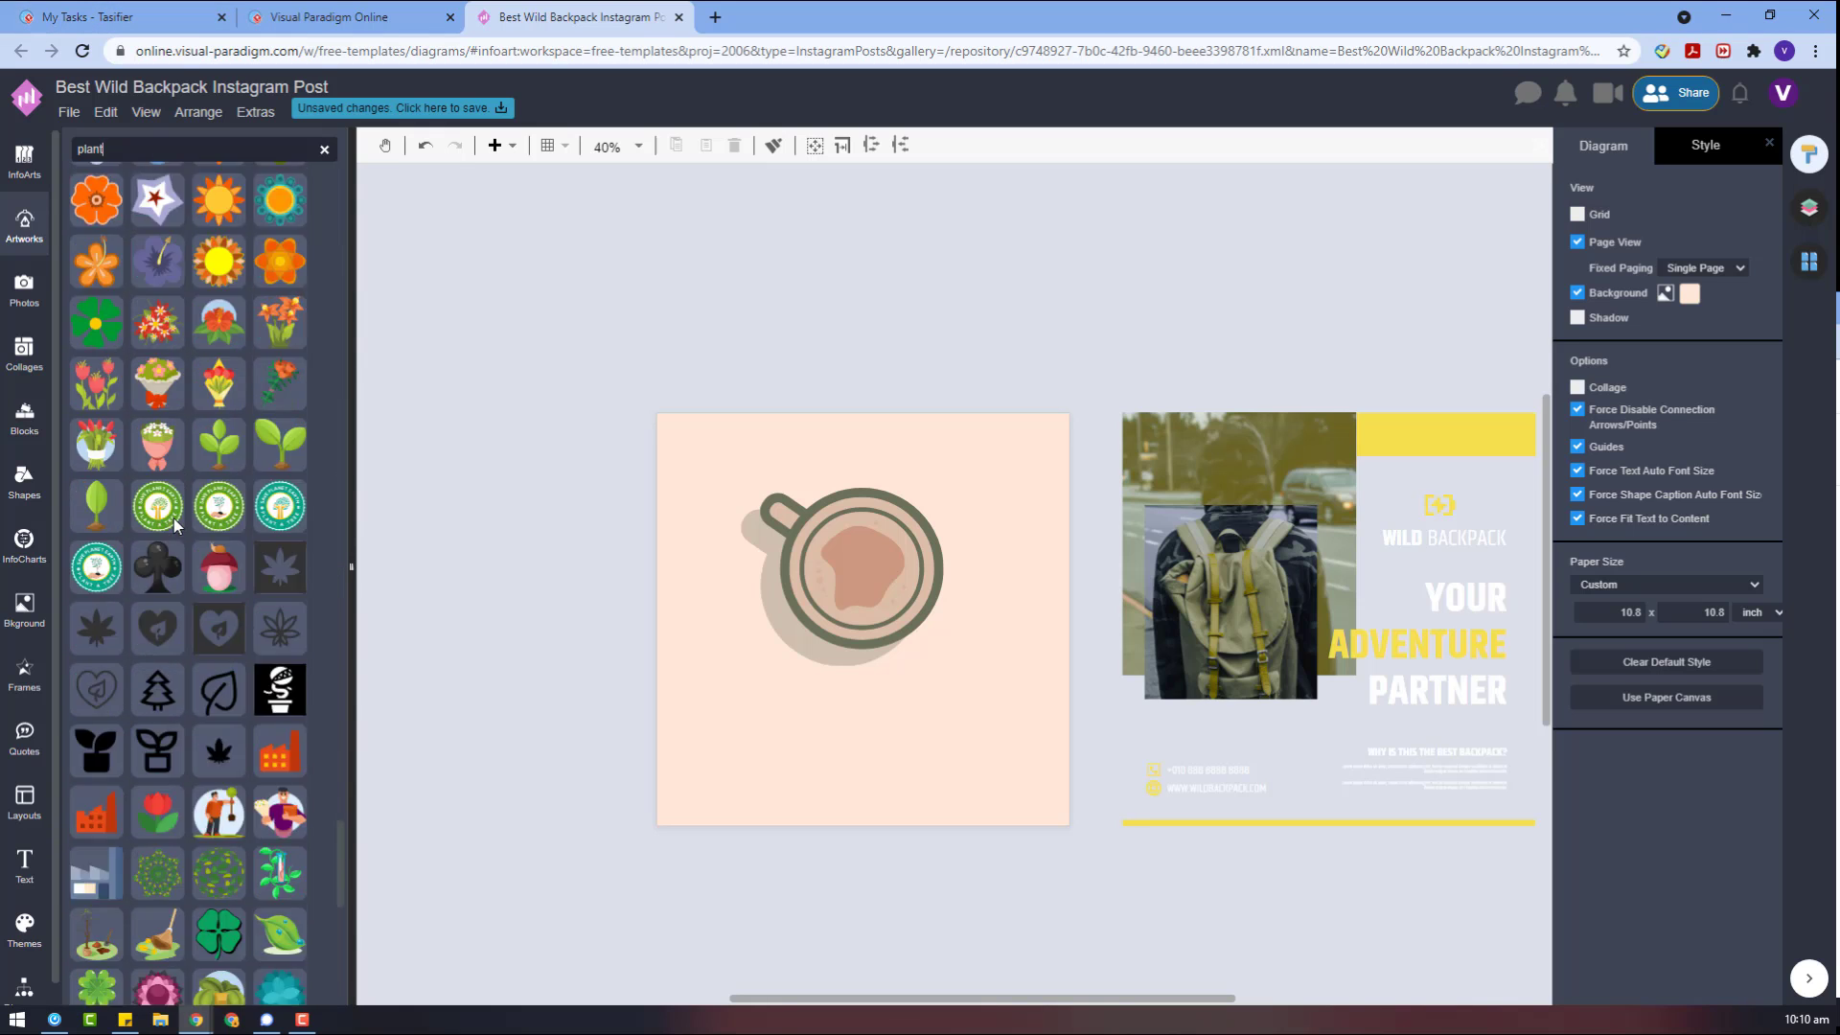
scroll(178, 598, down, 10)
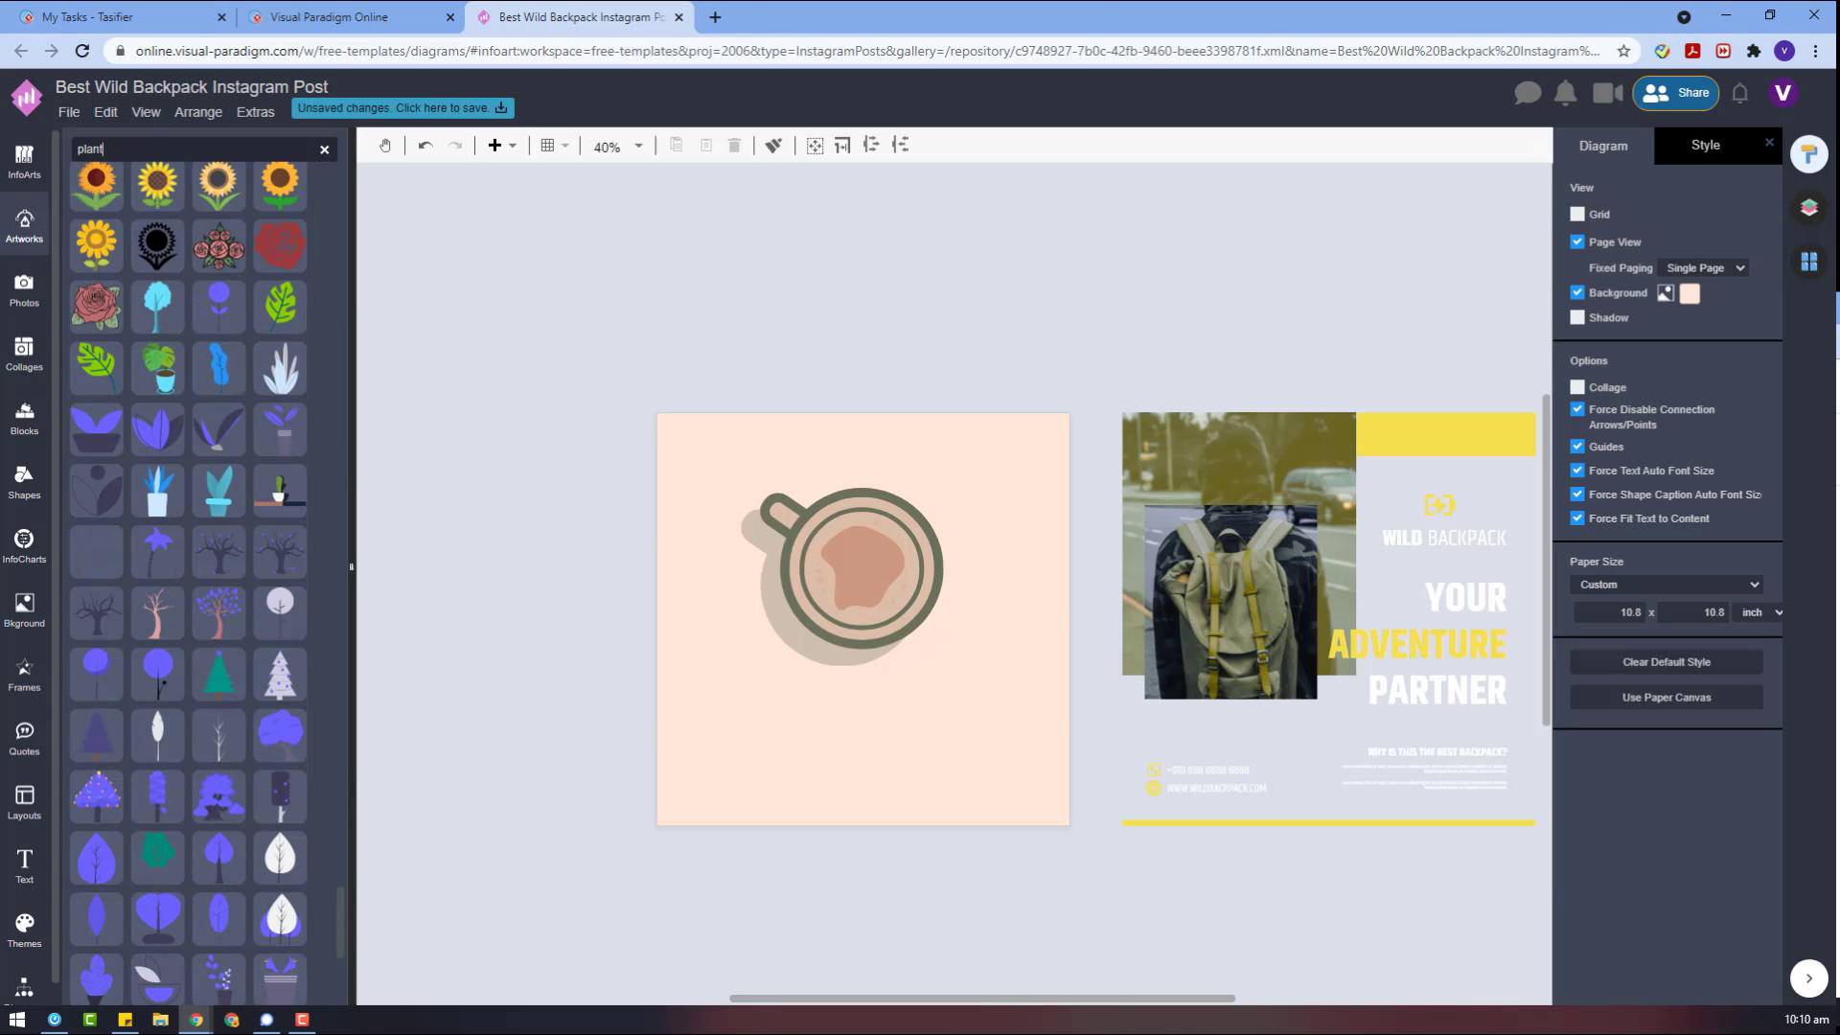
- Enlarge the coffee mug and position it near the centre of the page
drag(864, 576, 883, 617)
drag(756, 526, 709, 505)
drag(866, 595, 885, 613)
- Add the white feather-shaped leaf artwork to the page beside the mug's handle
scroll(271, 391, down, 8)
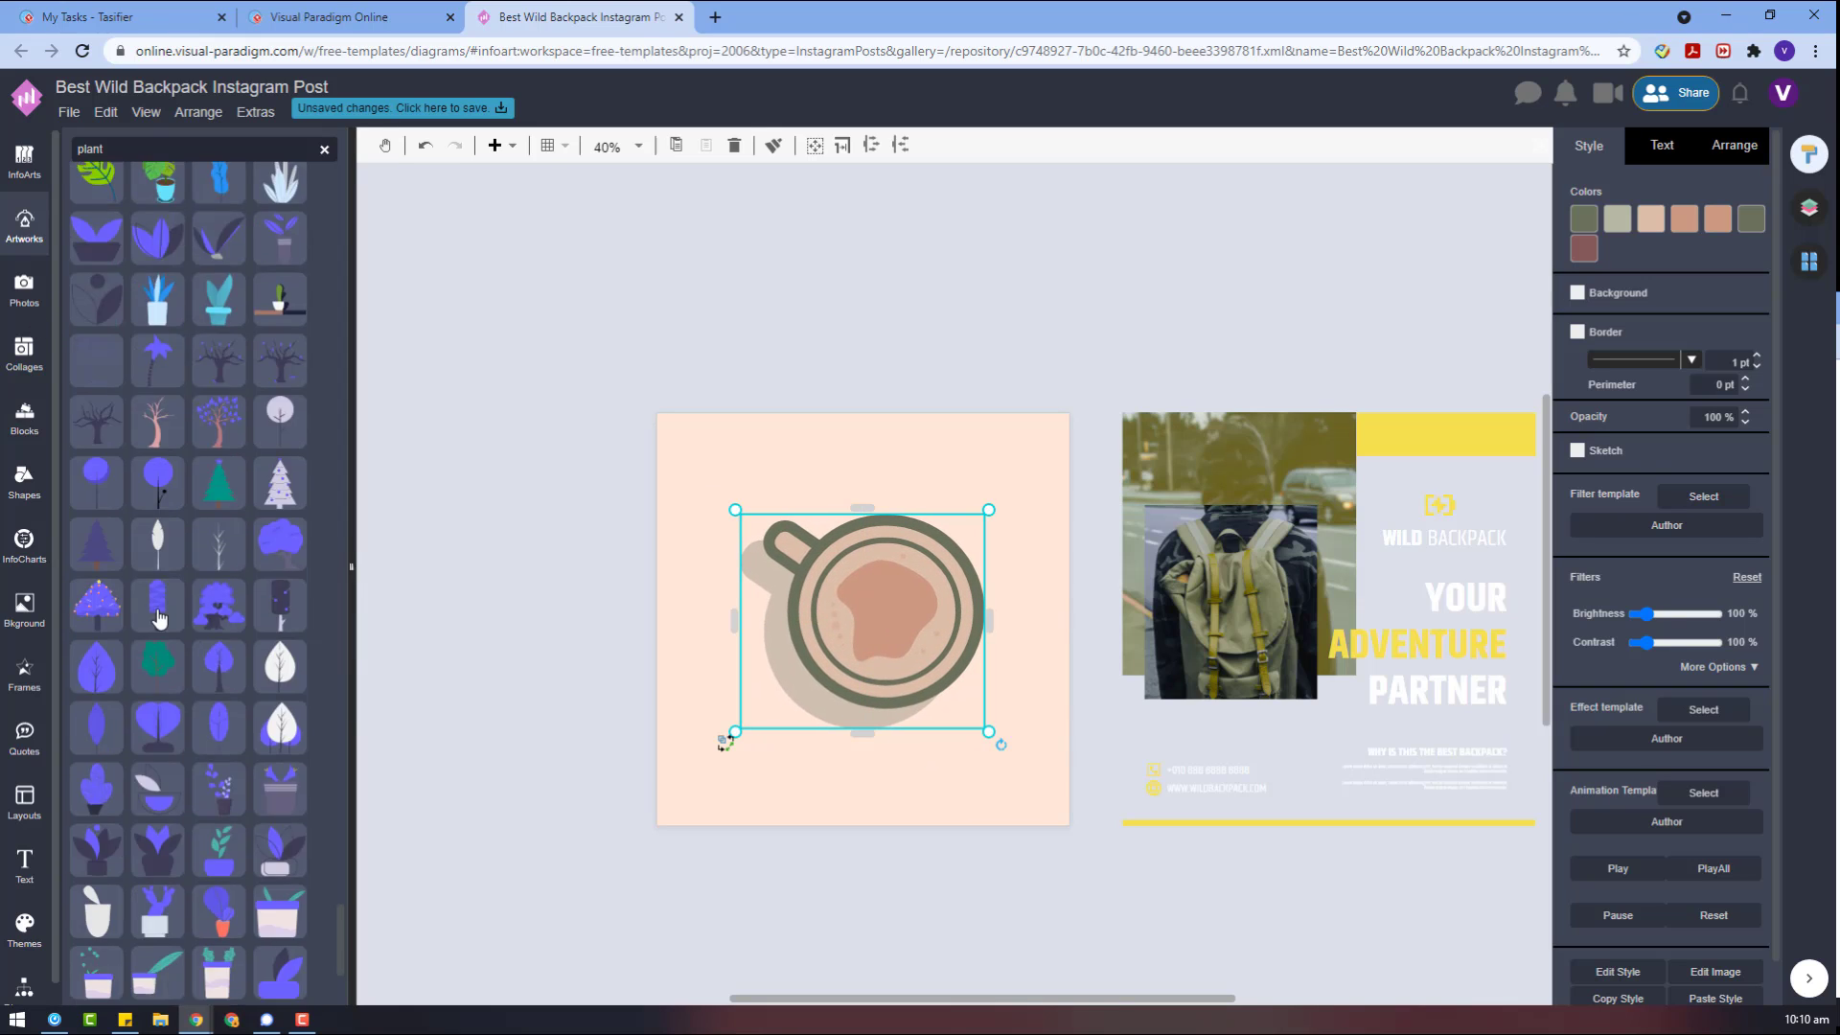
drag(219, 644, 757, 591)
key(Delete)
drag(158, 644, 680, 637)
drag(755, 568, 757, 536)
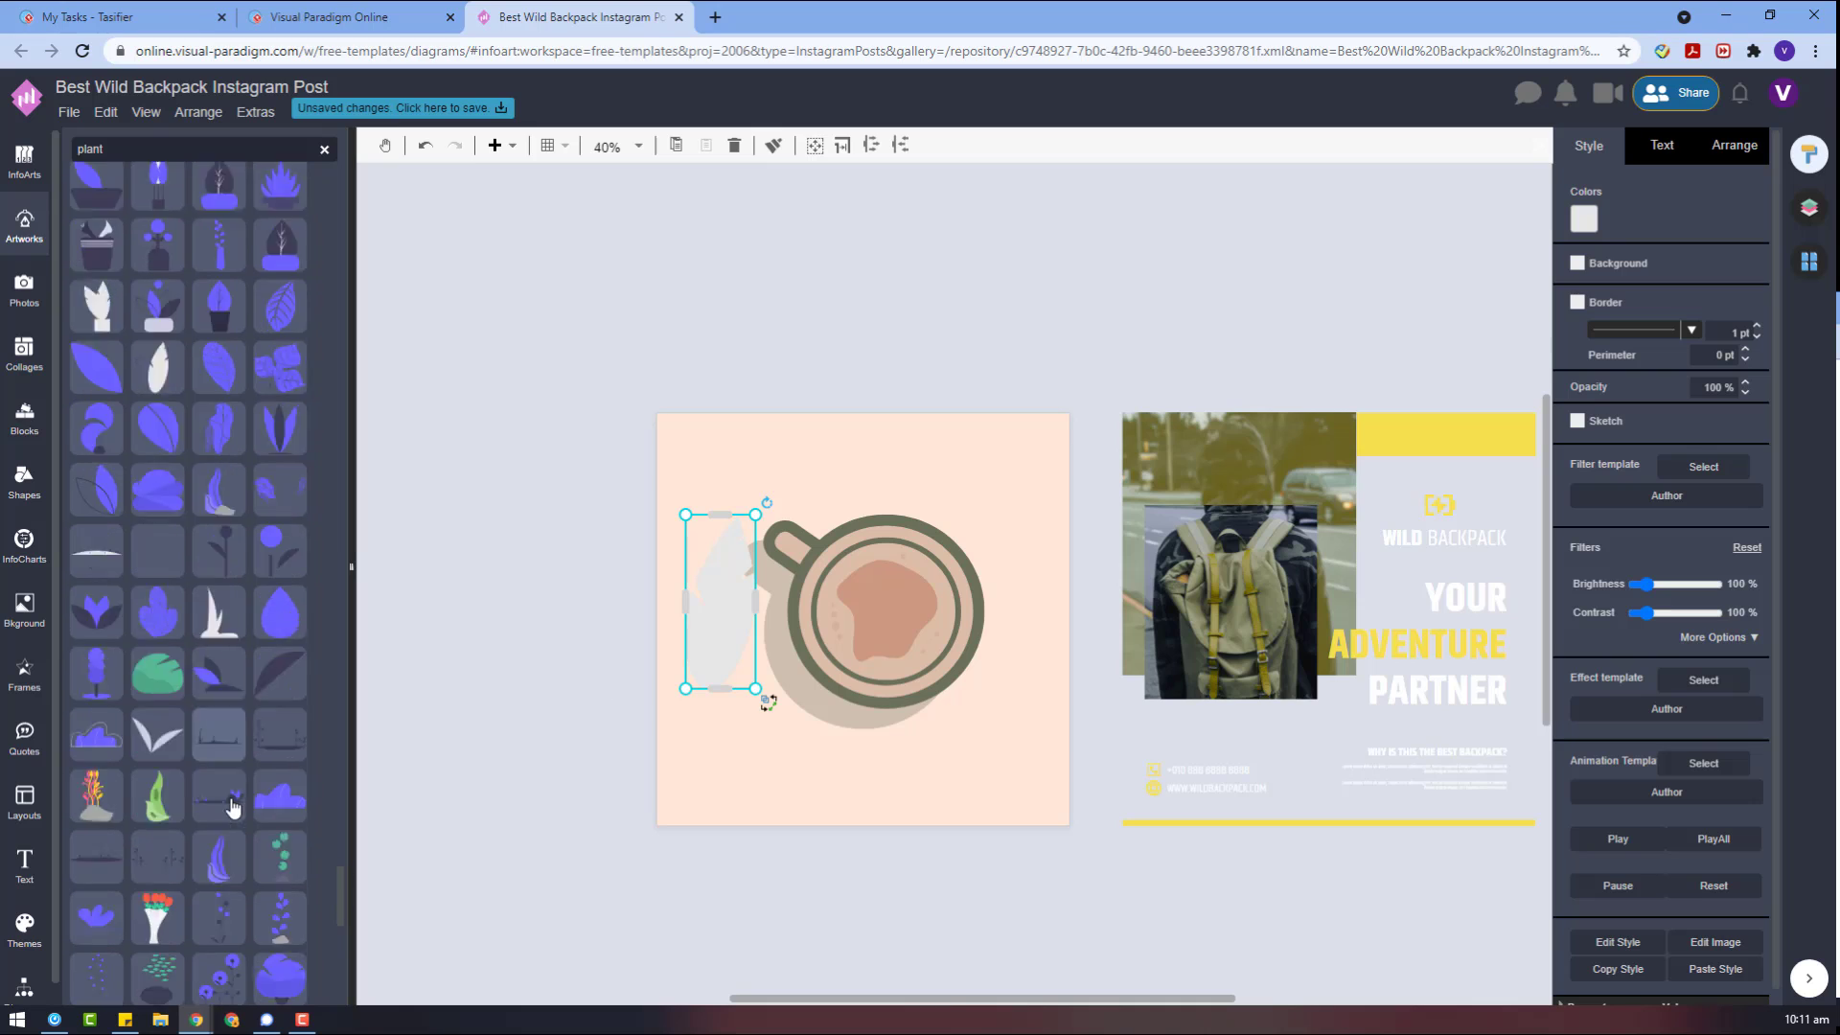
- Change the page background from peach to a very pale pink
click(1058, 433)
click(1690, 292)
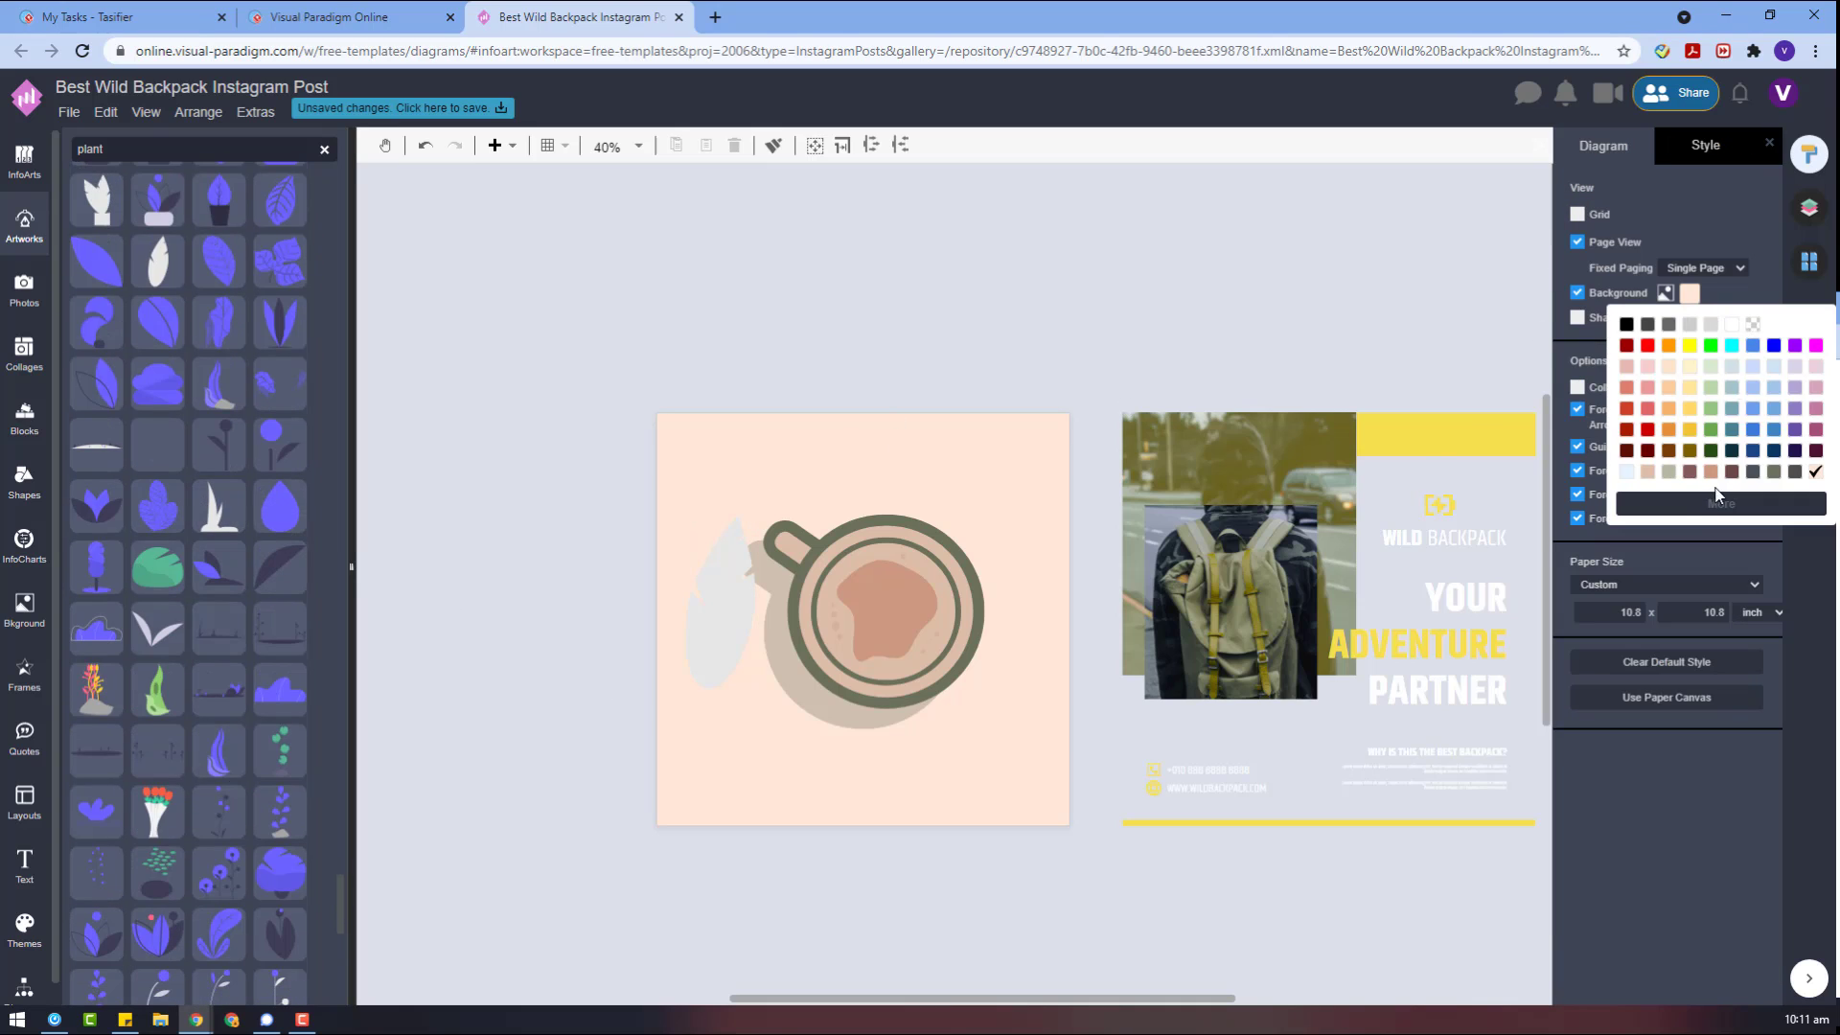
click(1715, 493)
click(1796, 522)
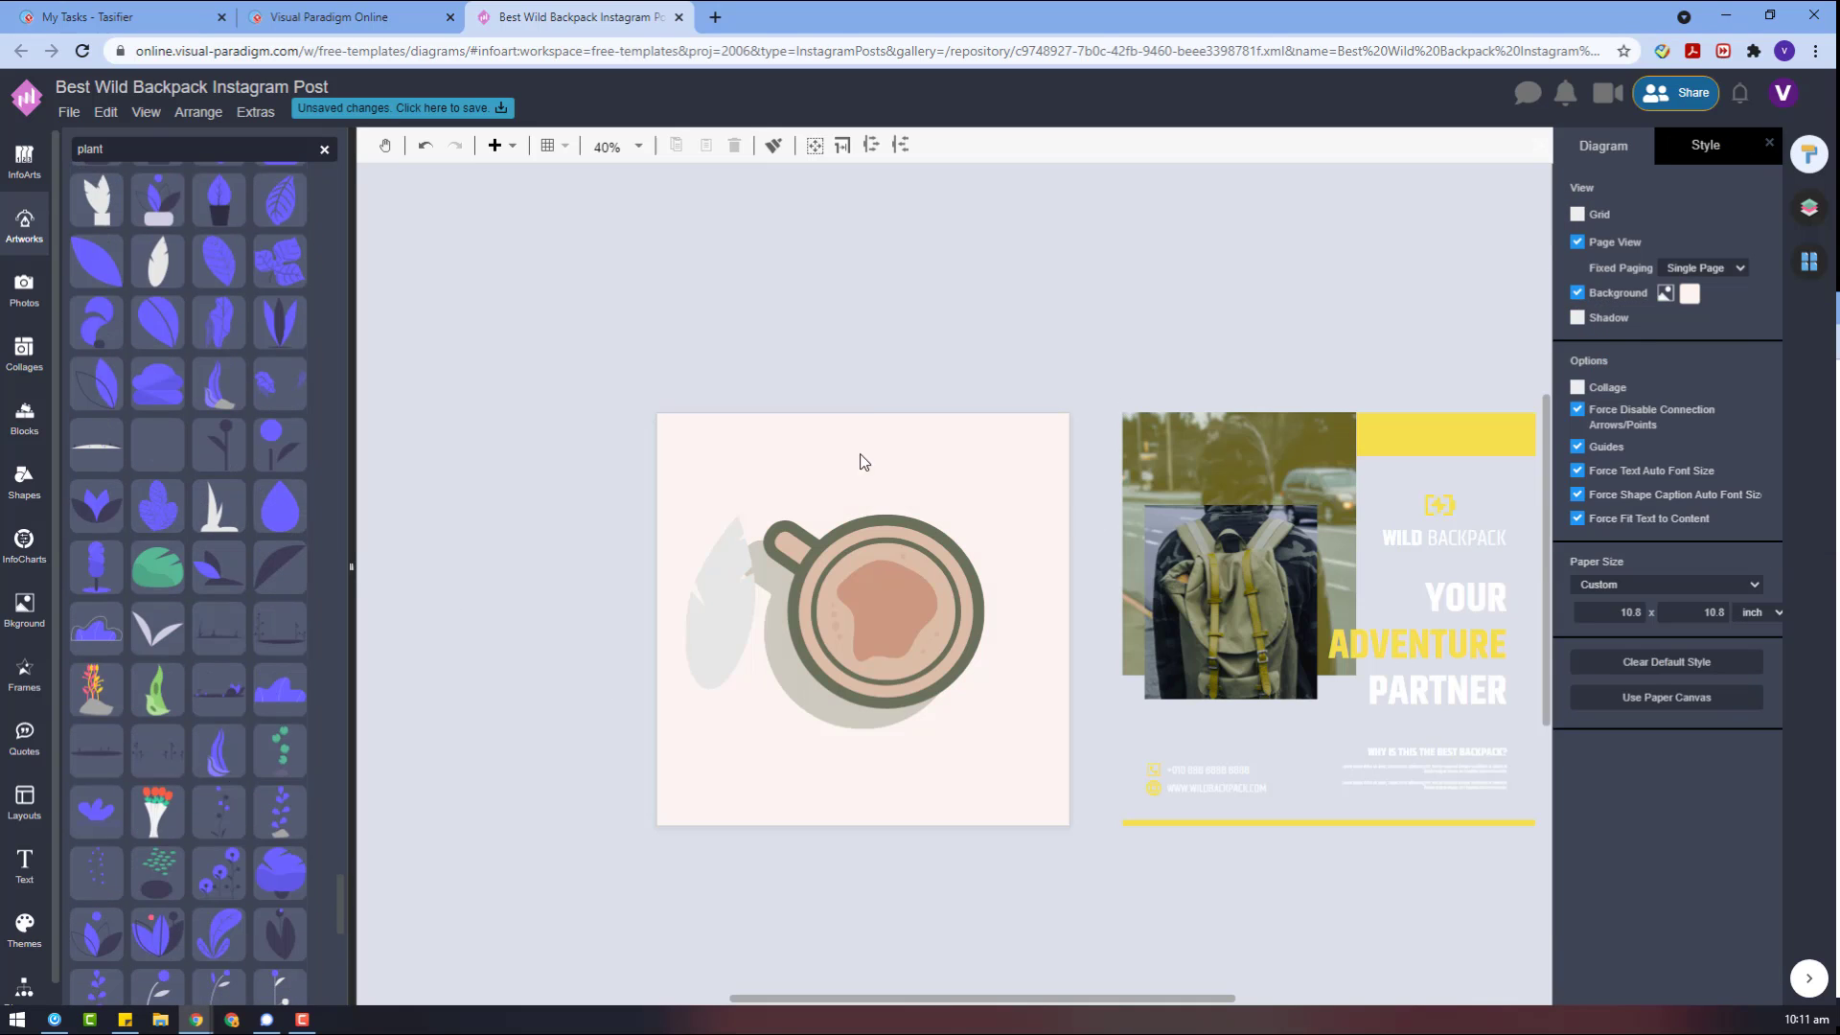
- Recolour the white leaf light tan, move it to the mug's upper right side and send it to the back
click(731, 612)
click(1584, 218)
click(1654, 412)
drag(745, 625, 1013, 575)
drag(987, 474, 1016, 464)
right_click(1000, 496)
click(1409, 820)
click(1008, 543)
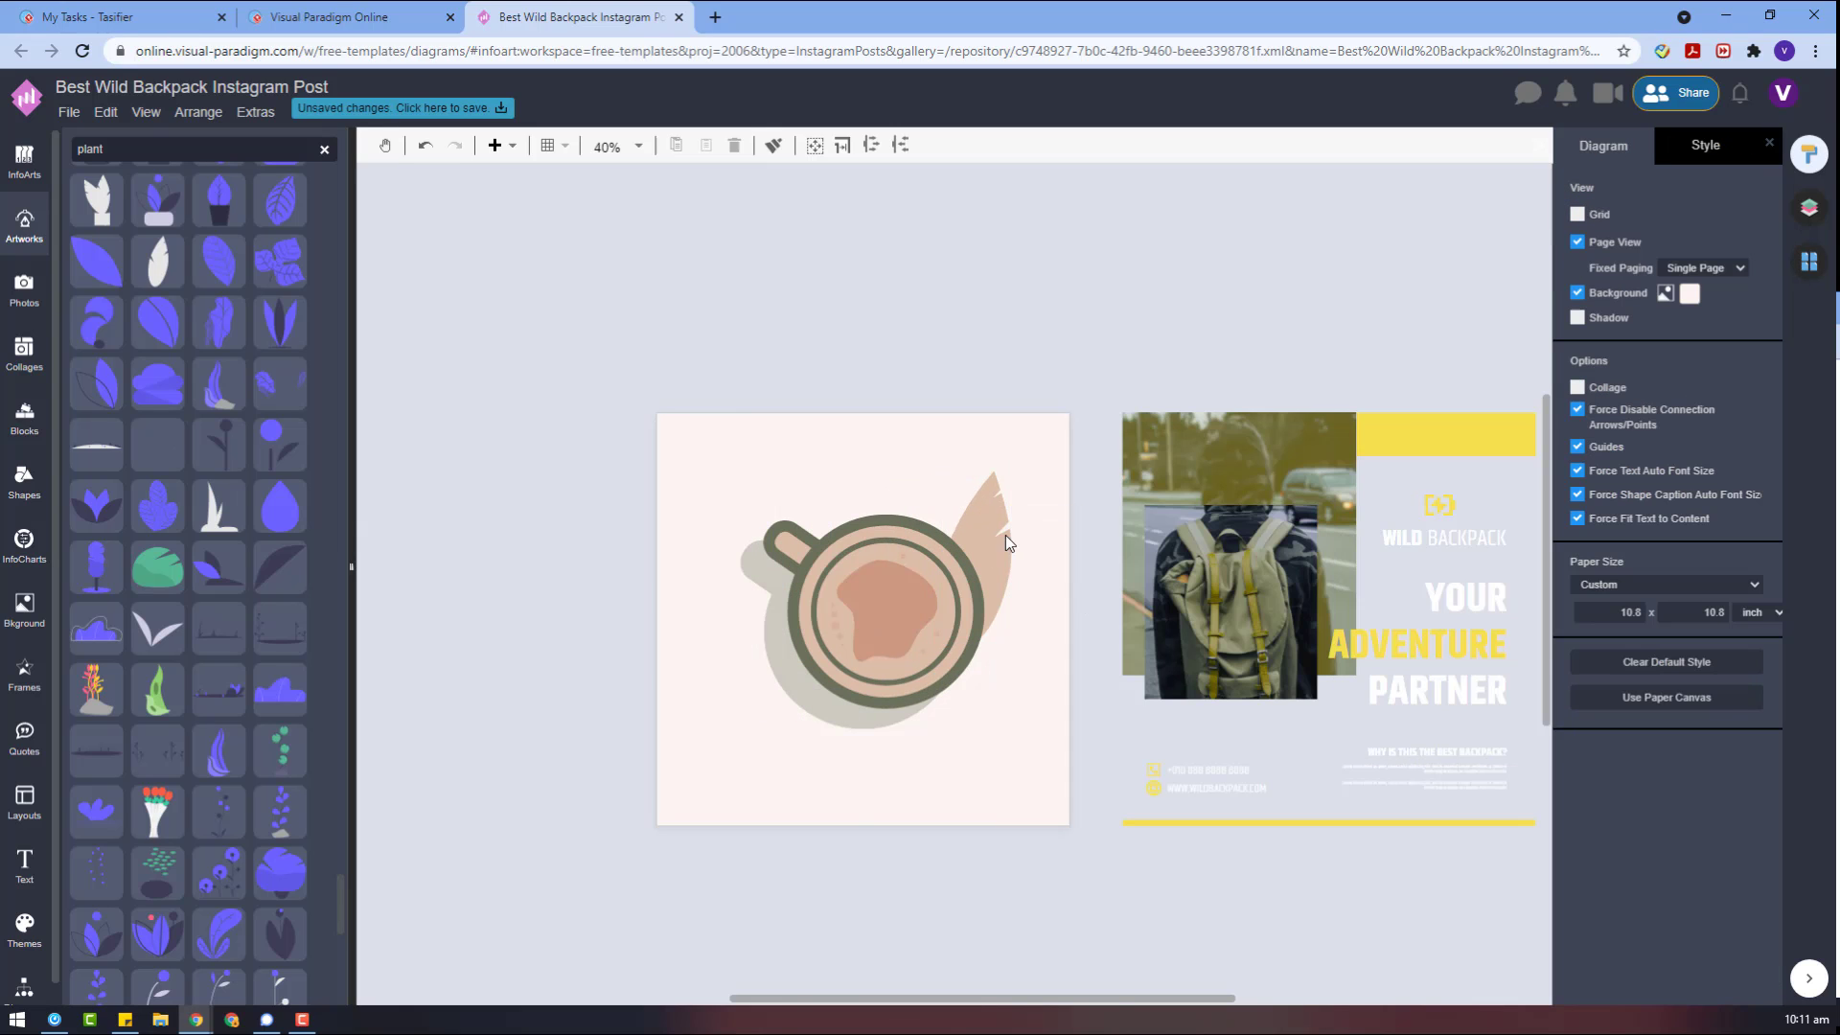
- Add the round-flower stem artwork over the page's left edge, colouring its stem light tan and its flower sage green
scroll(191, 575, down, 3)
drag(219, 714, 681, 832)
click(1584, 219)
click(1737, 399)
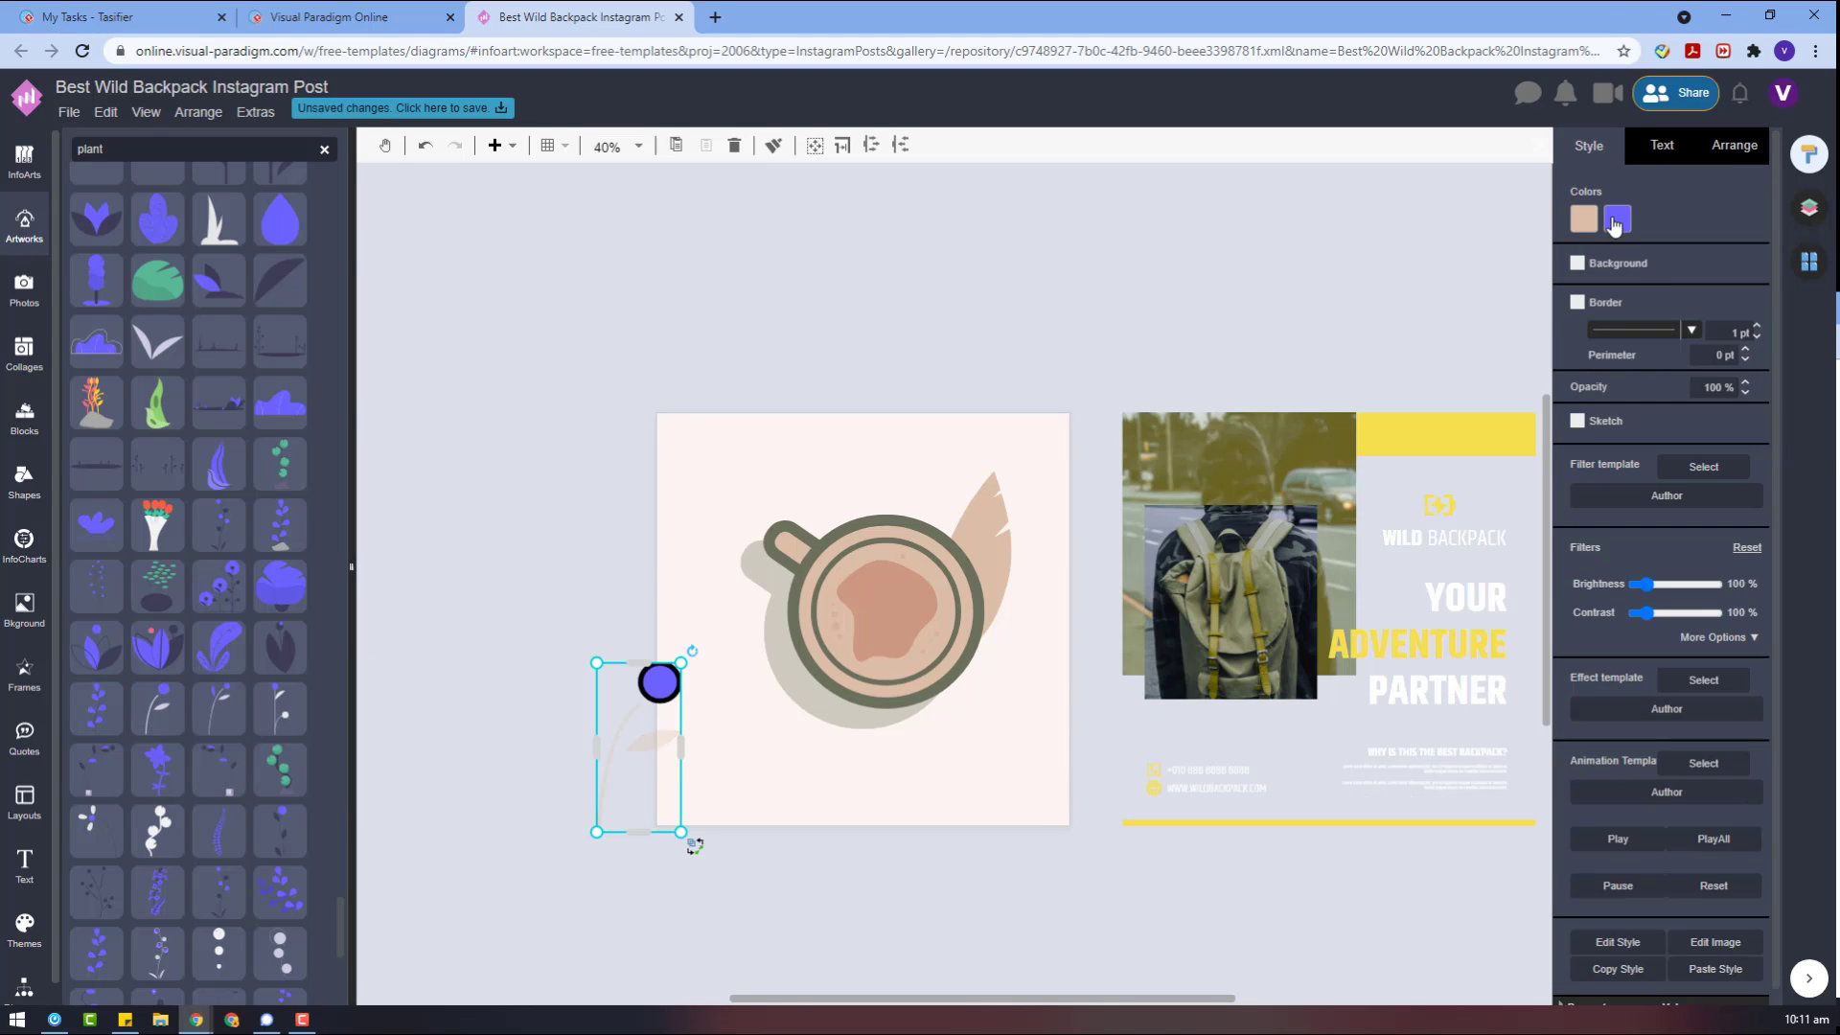
click(1617, 219)
click(1733, 401)
- Shrink the tan leaf and tilt it clockwise so it points outward from the mug's upper right rim
click(987, 508)
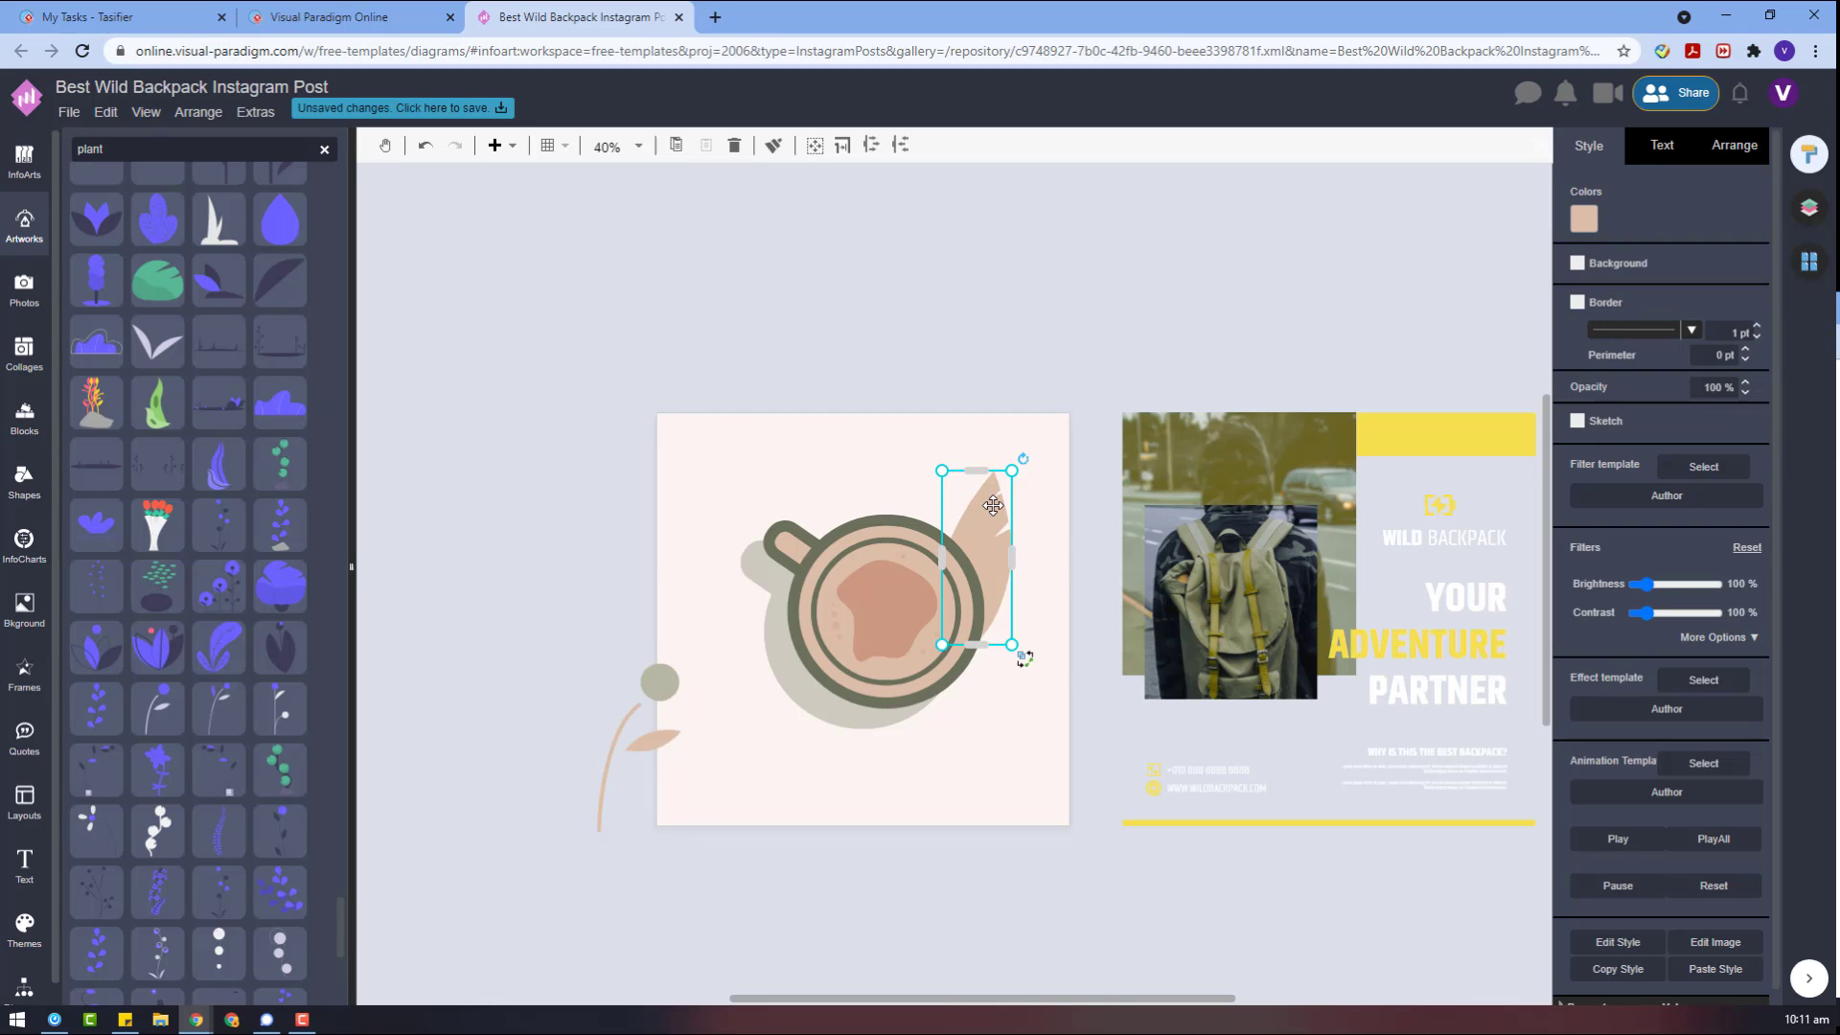
drag(1042, 502, 996, 523)
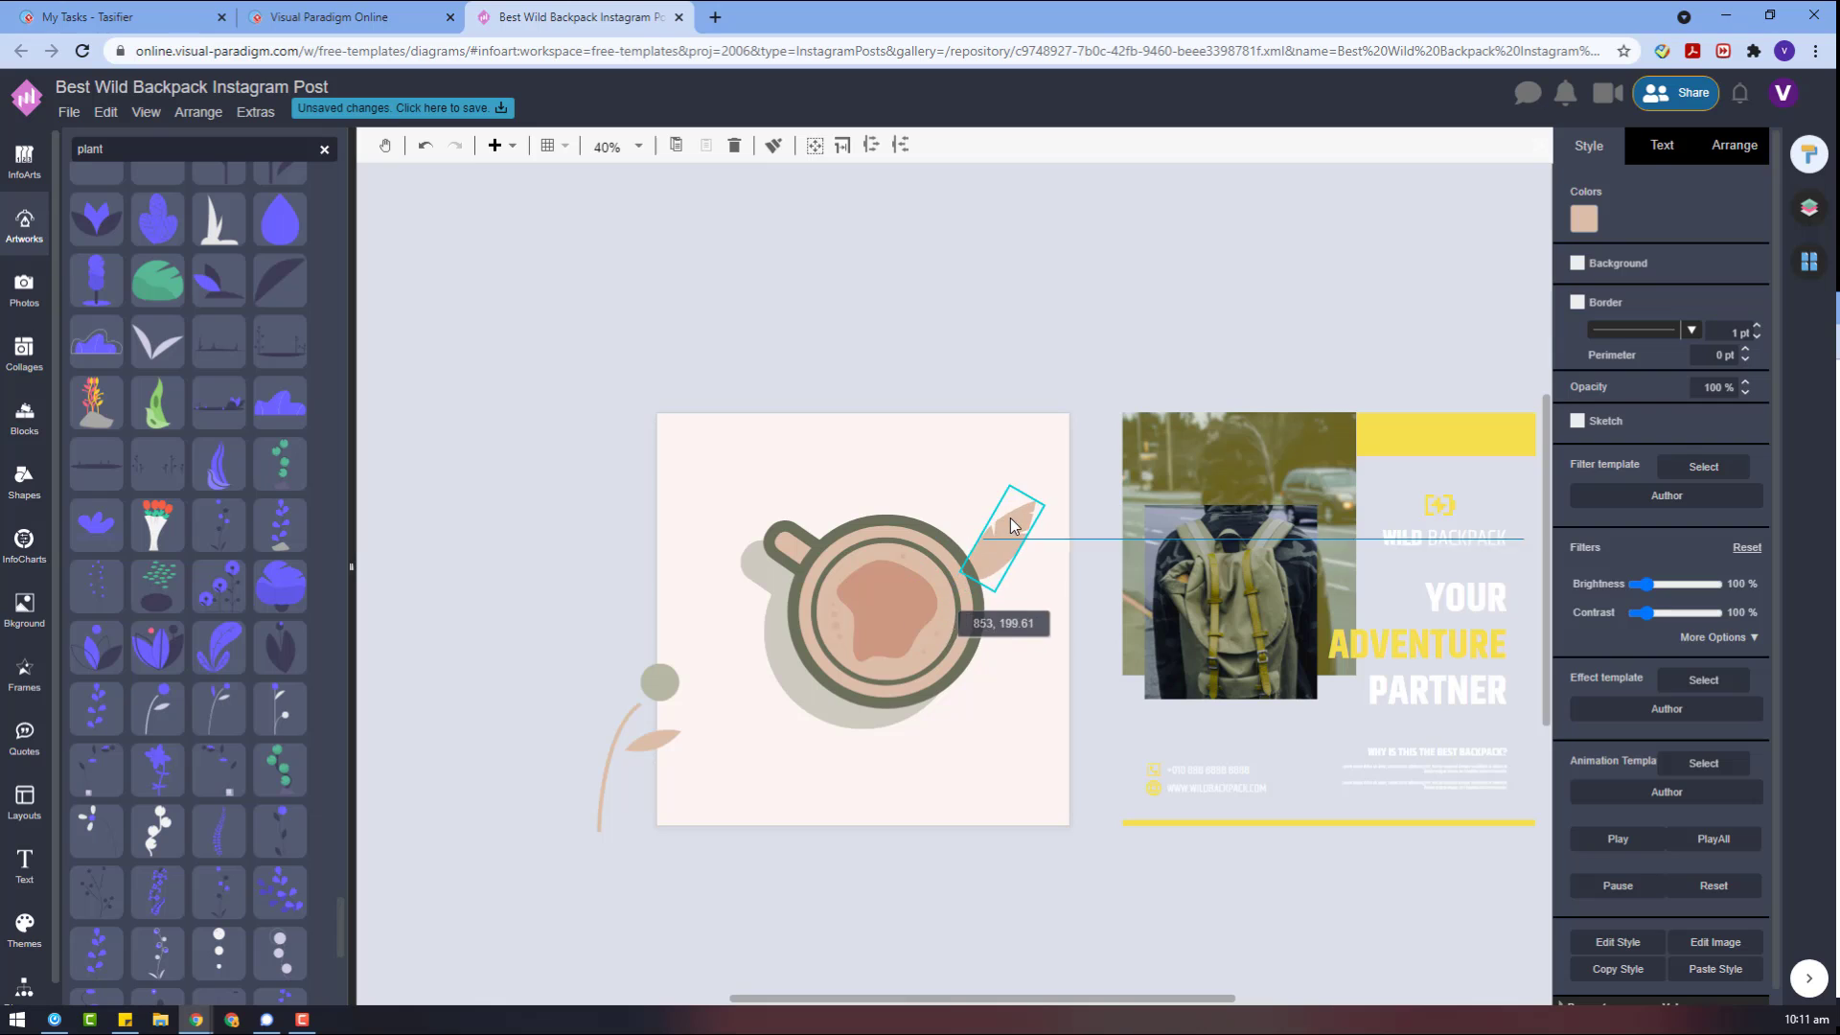
key(Escape)
- Move the round-flower stem to the mug's upper right rim and send it to the back
click(661, 721)
drag(661, 720, 952, 484)
right_click(952, 485)
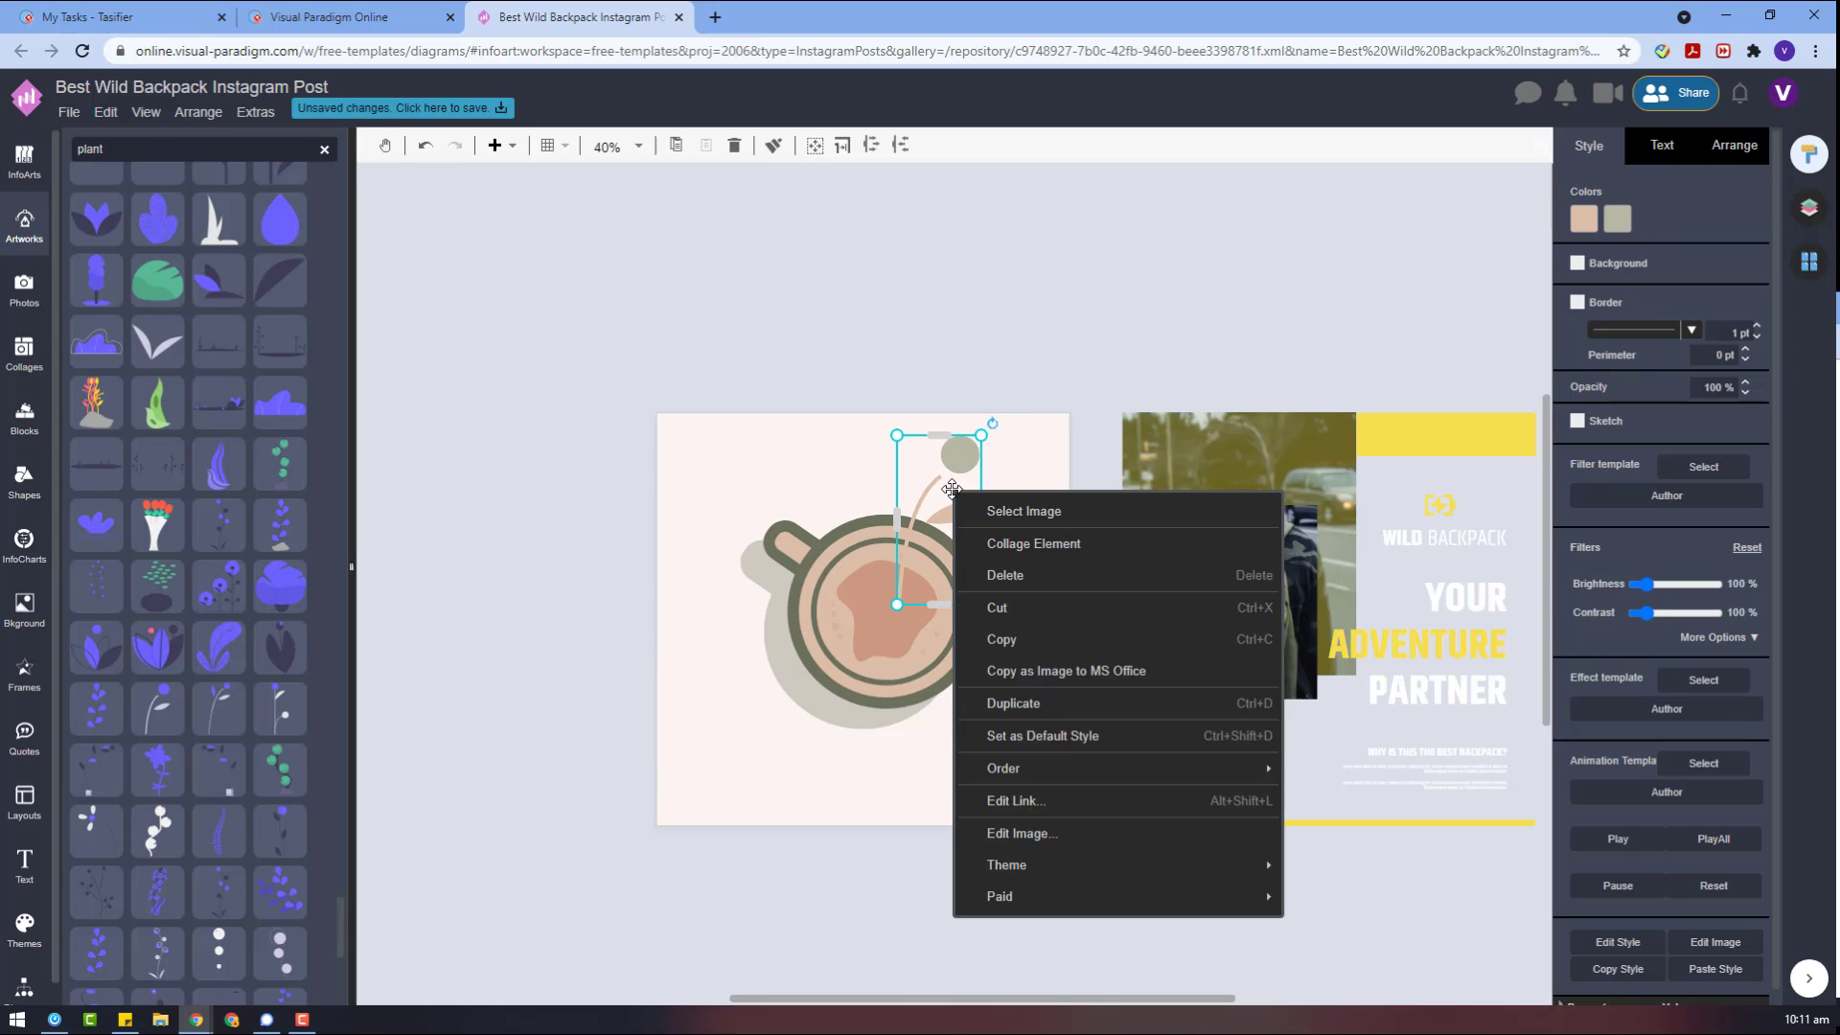
mouse_move(1006, 763)
click(1331, 793)
- Recolour the flower's light tan stem and leaf sage green
click(944, 473)
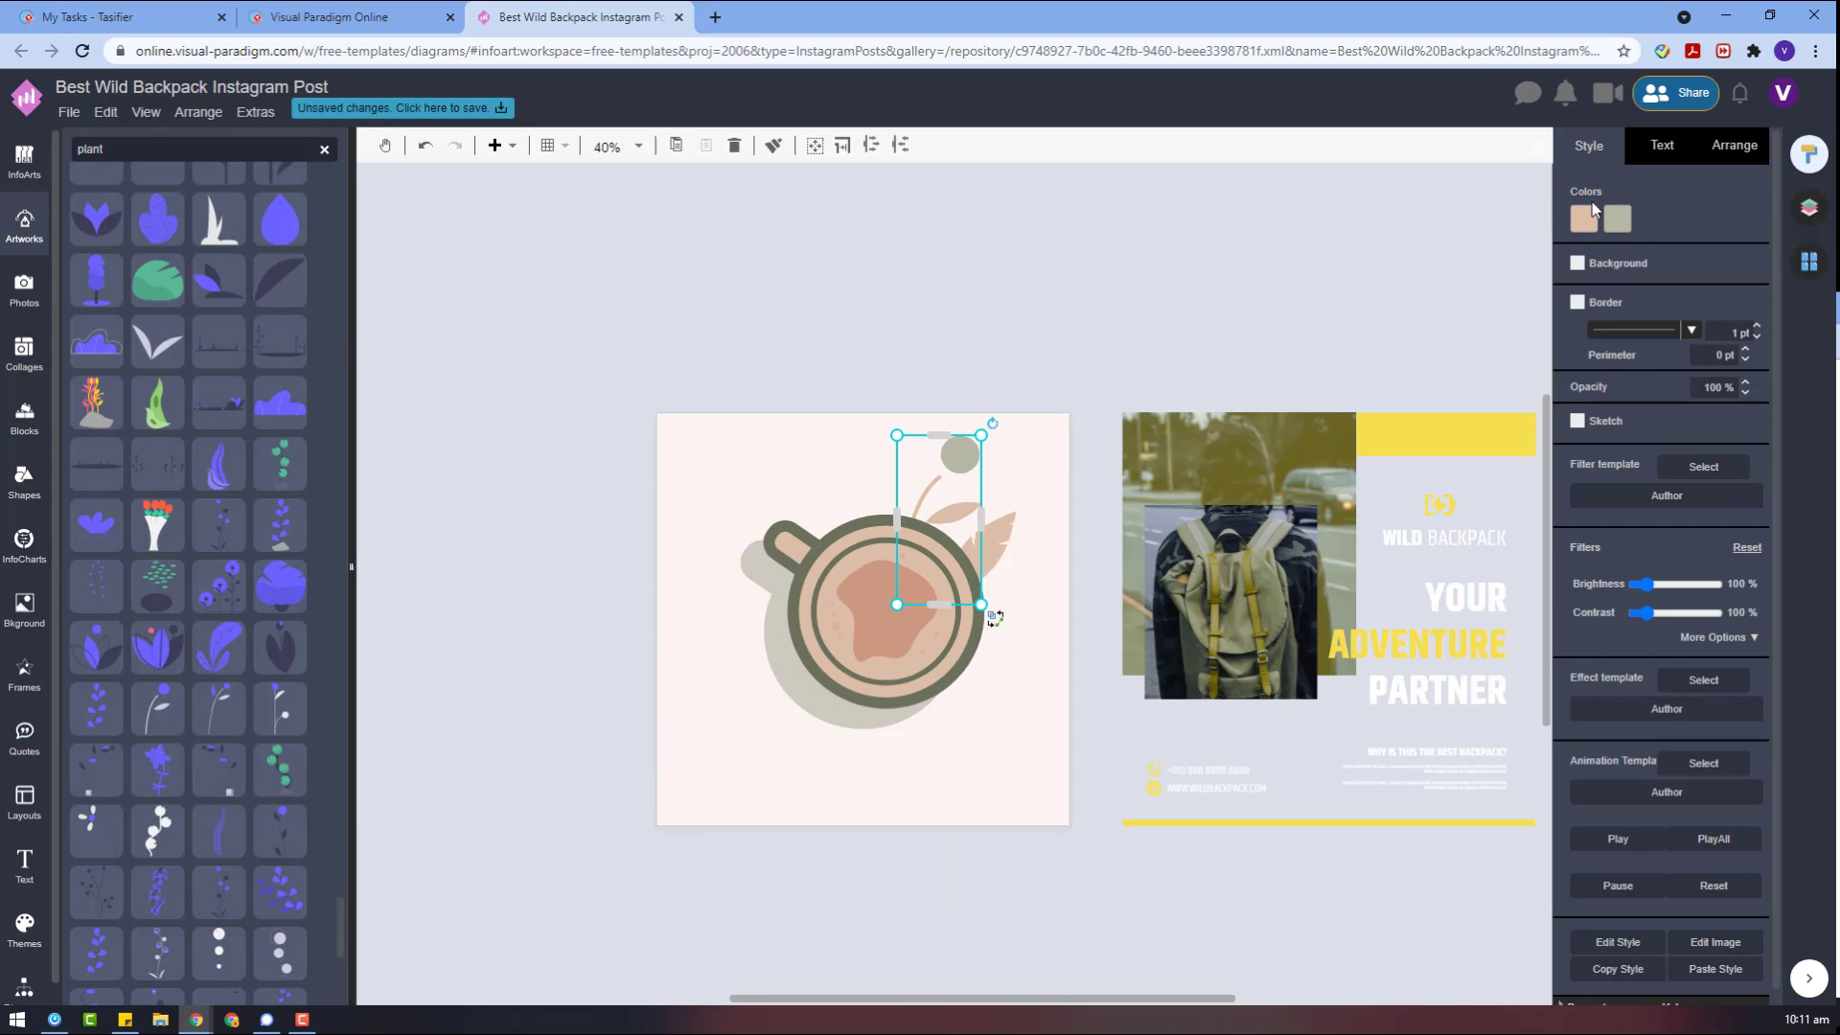
click(1593, 209)
click(1004, 471)
click(1038, 716)
- Select the mug, leaf and flower together and shift them slightly left and down on the page
drag(1063, 776, 671, 422)
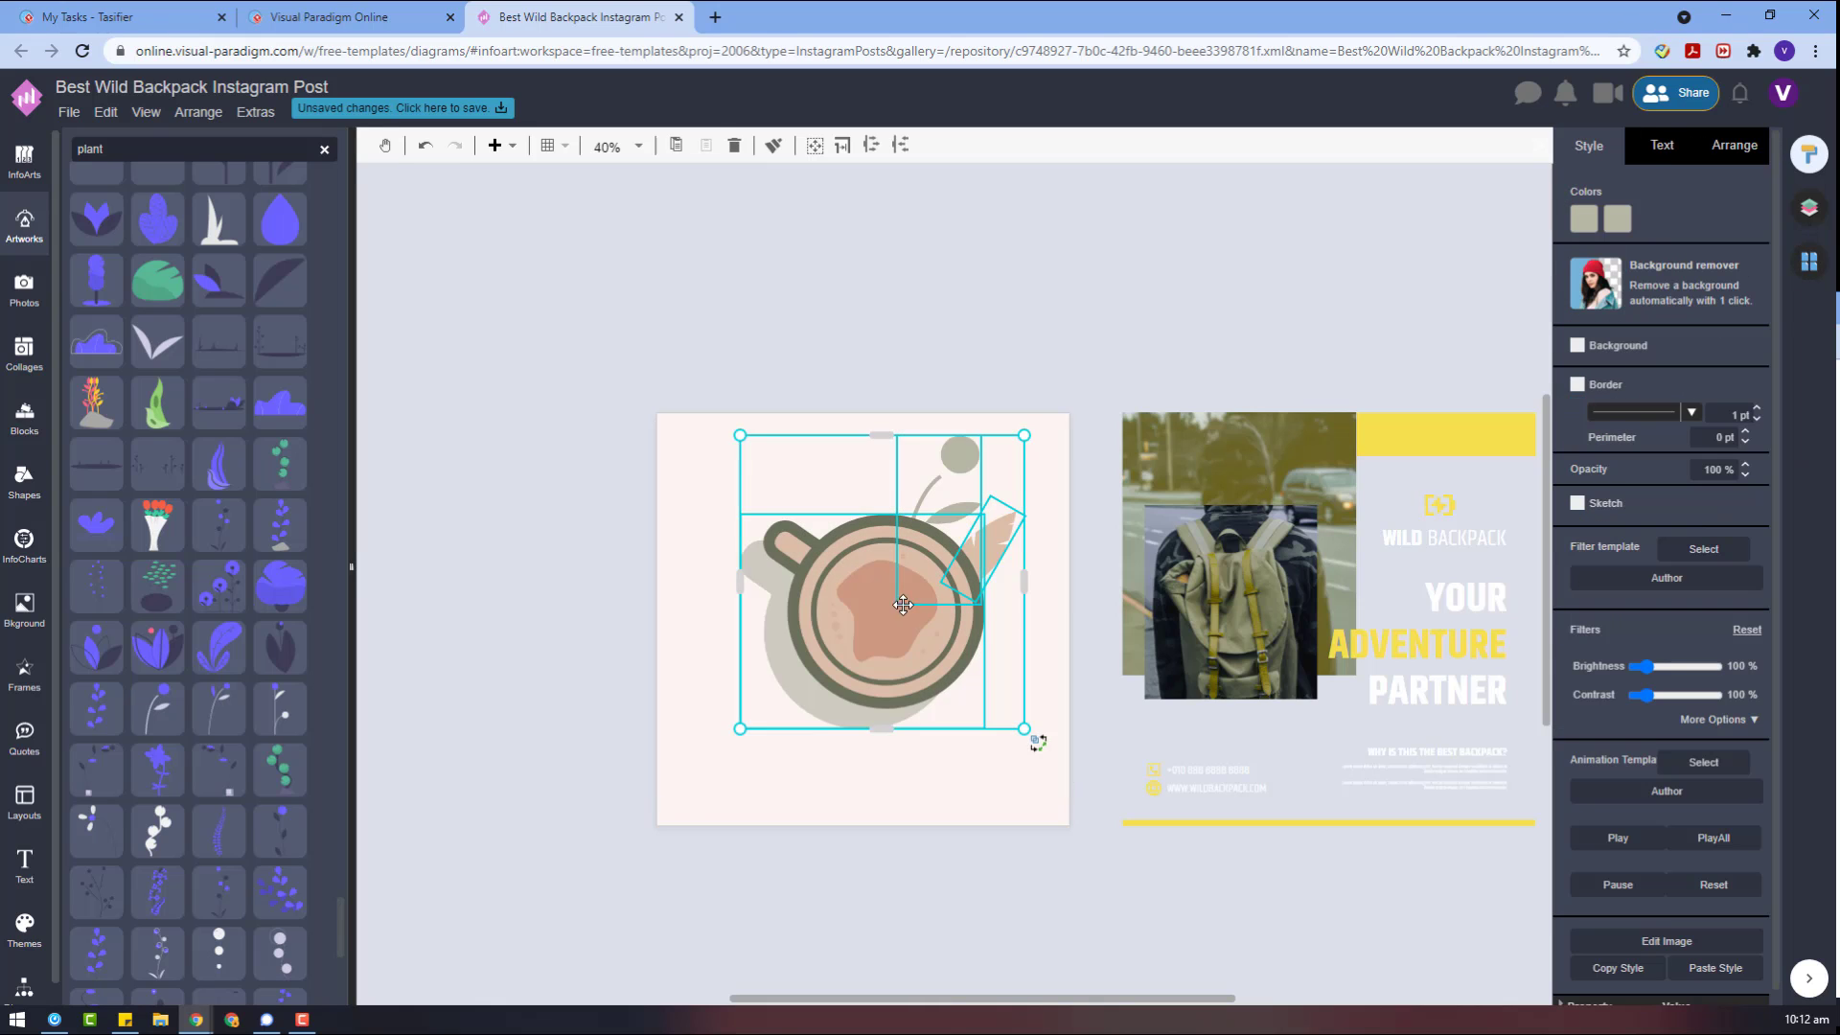
drag(903, 603, 888, 613)
click(368, 810)
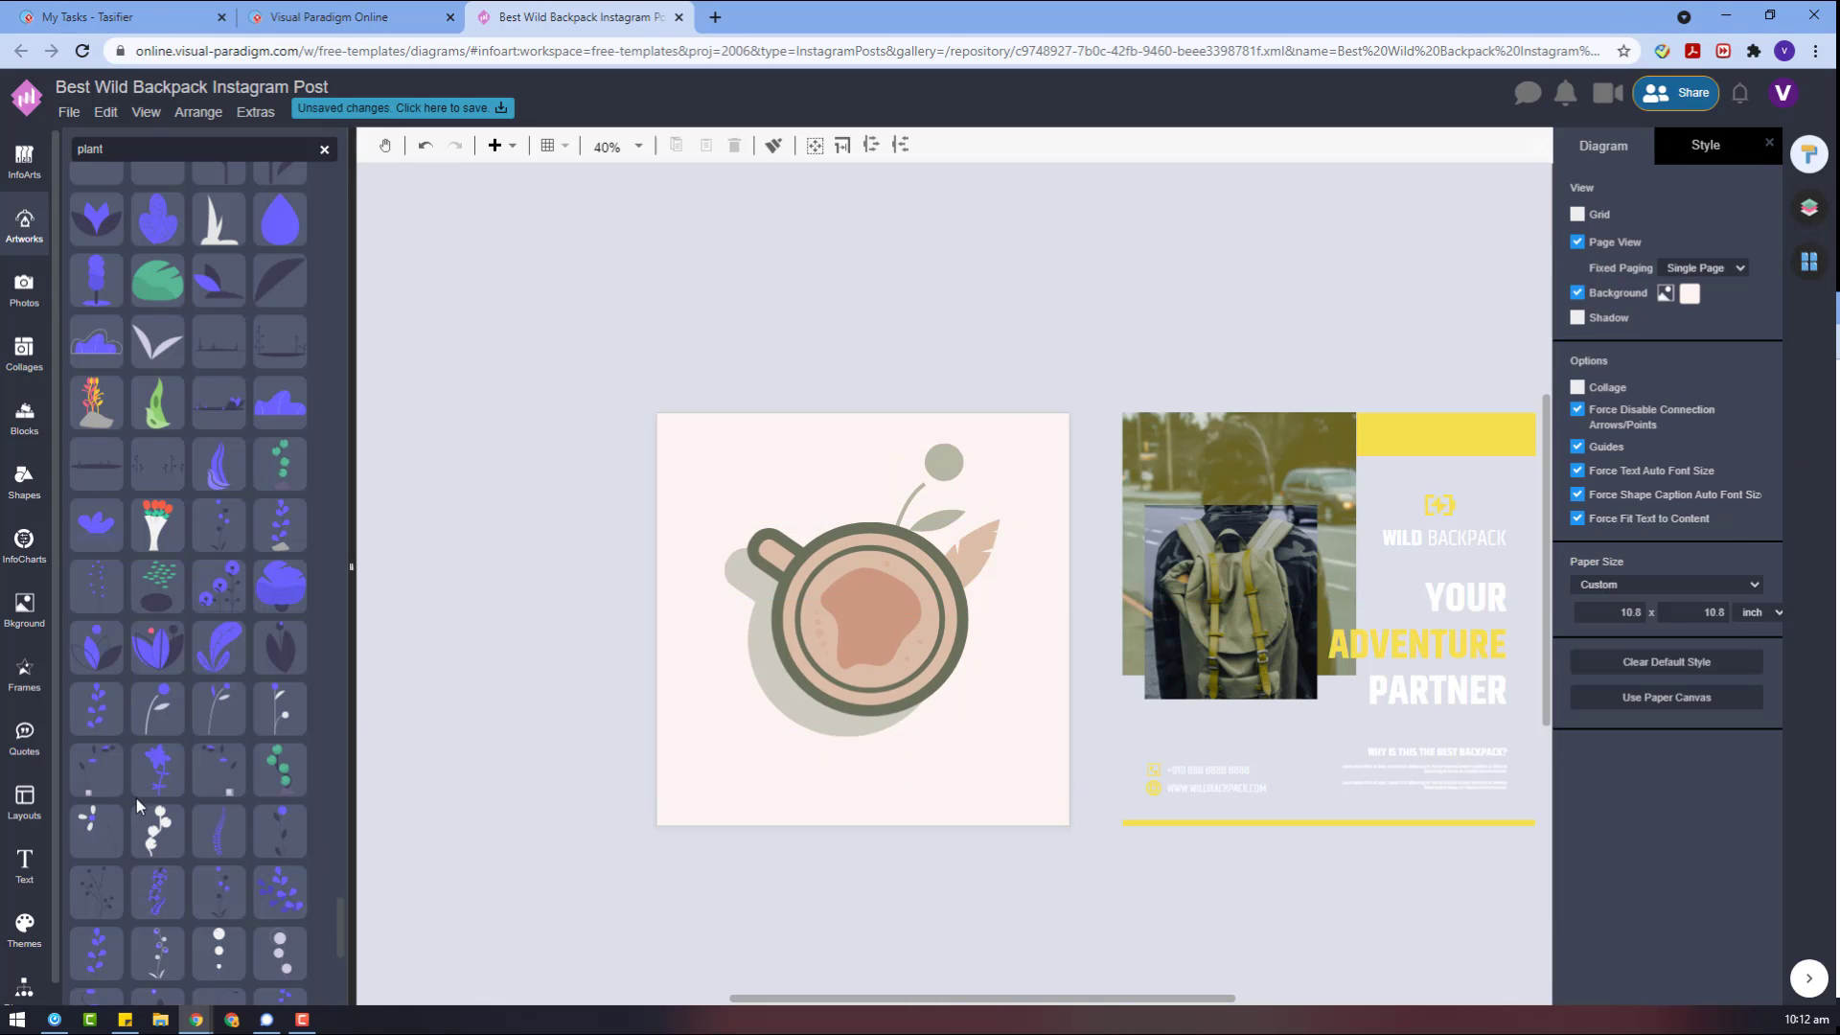
- Add a tilted leaf cluster artwork at the page's left edge, colouring its purple leaves sage green and its dark leaves terracotta
mouse_move(142, 835)
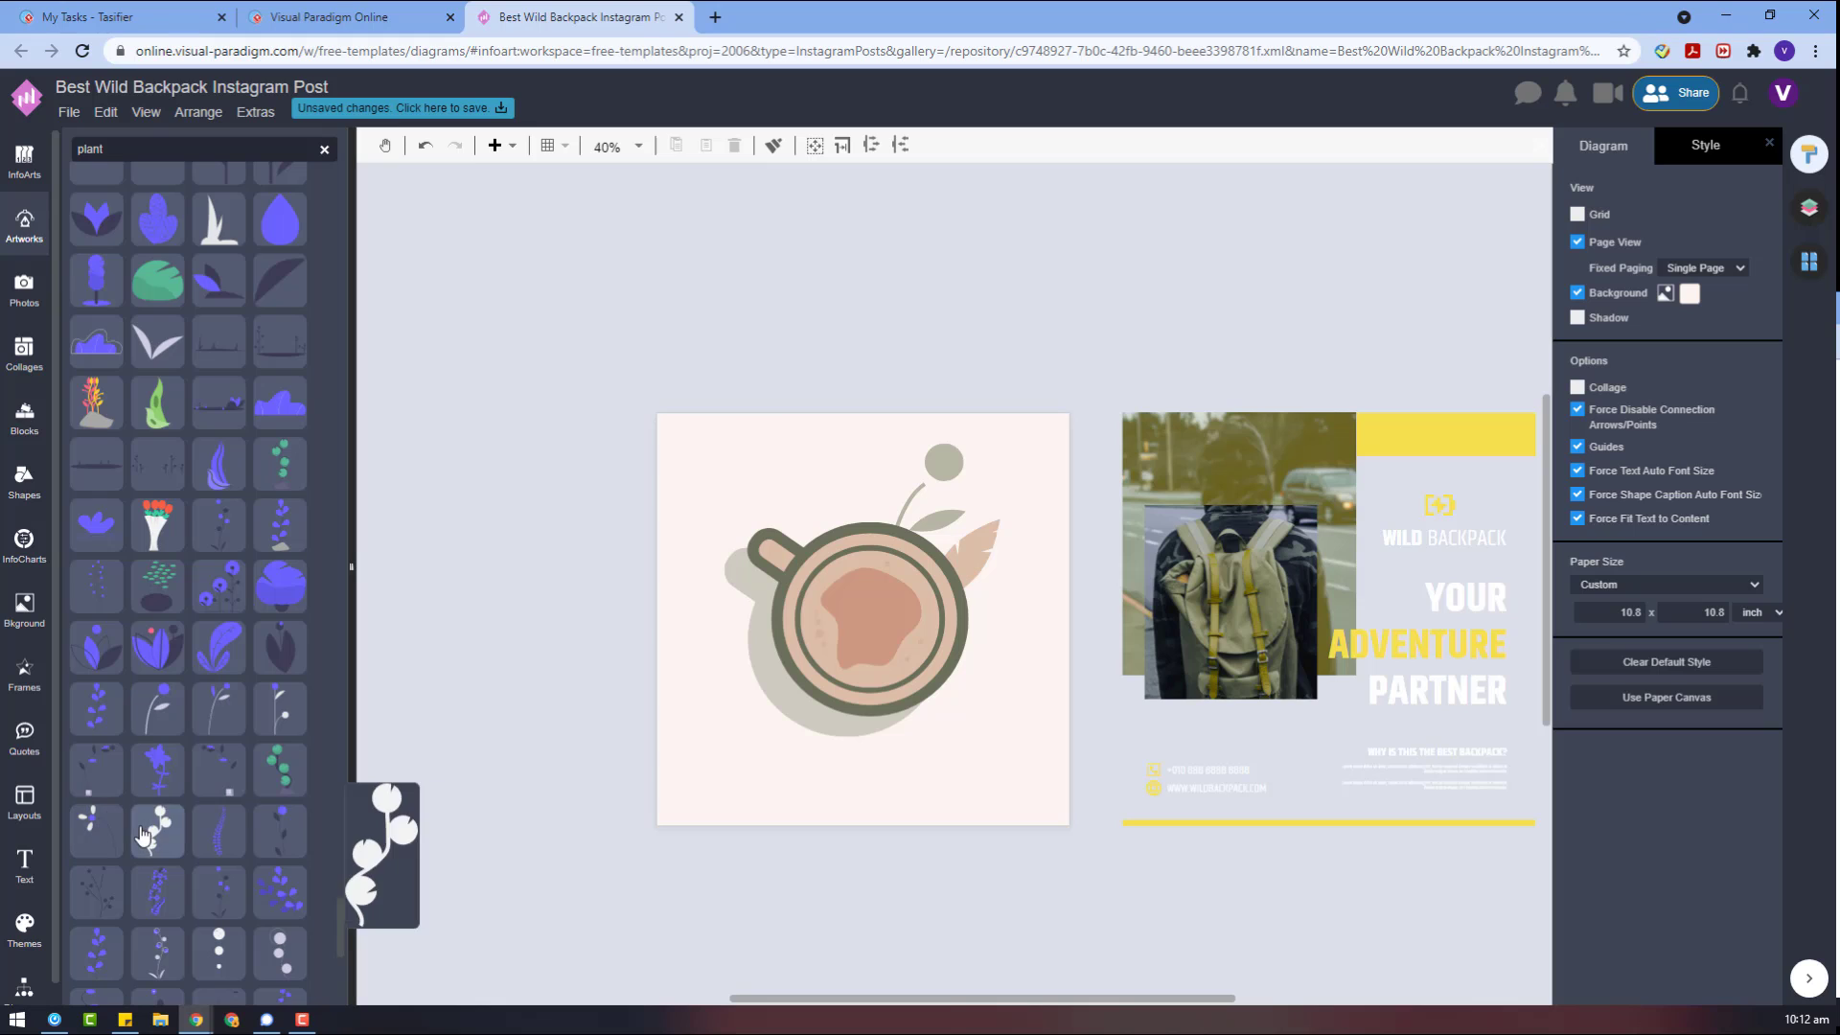
scroll(143, 836, down, 2)
drag(157, 880, 597, 633)
click(1618, 218)
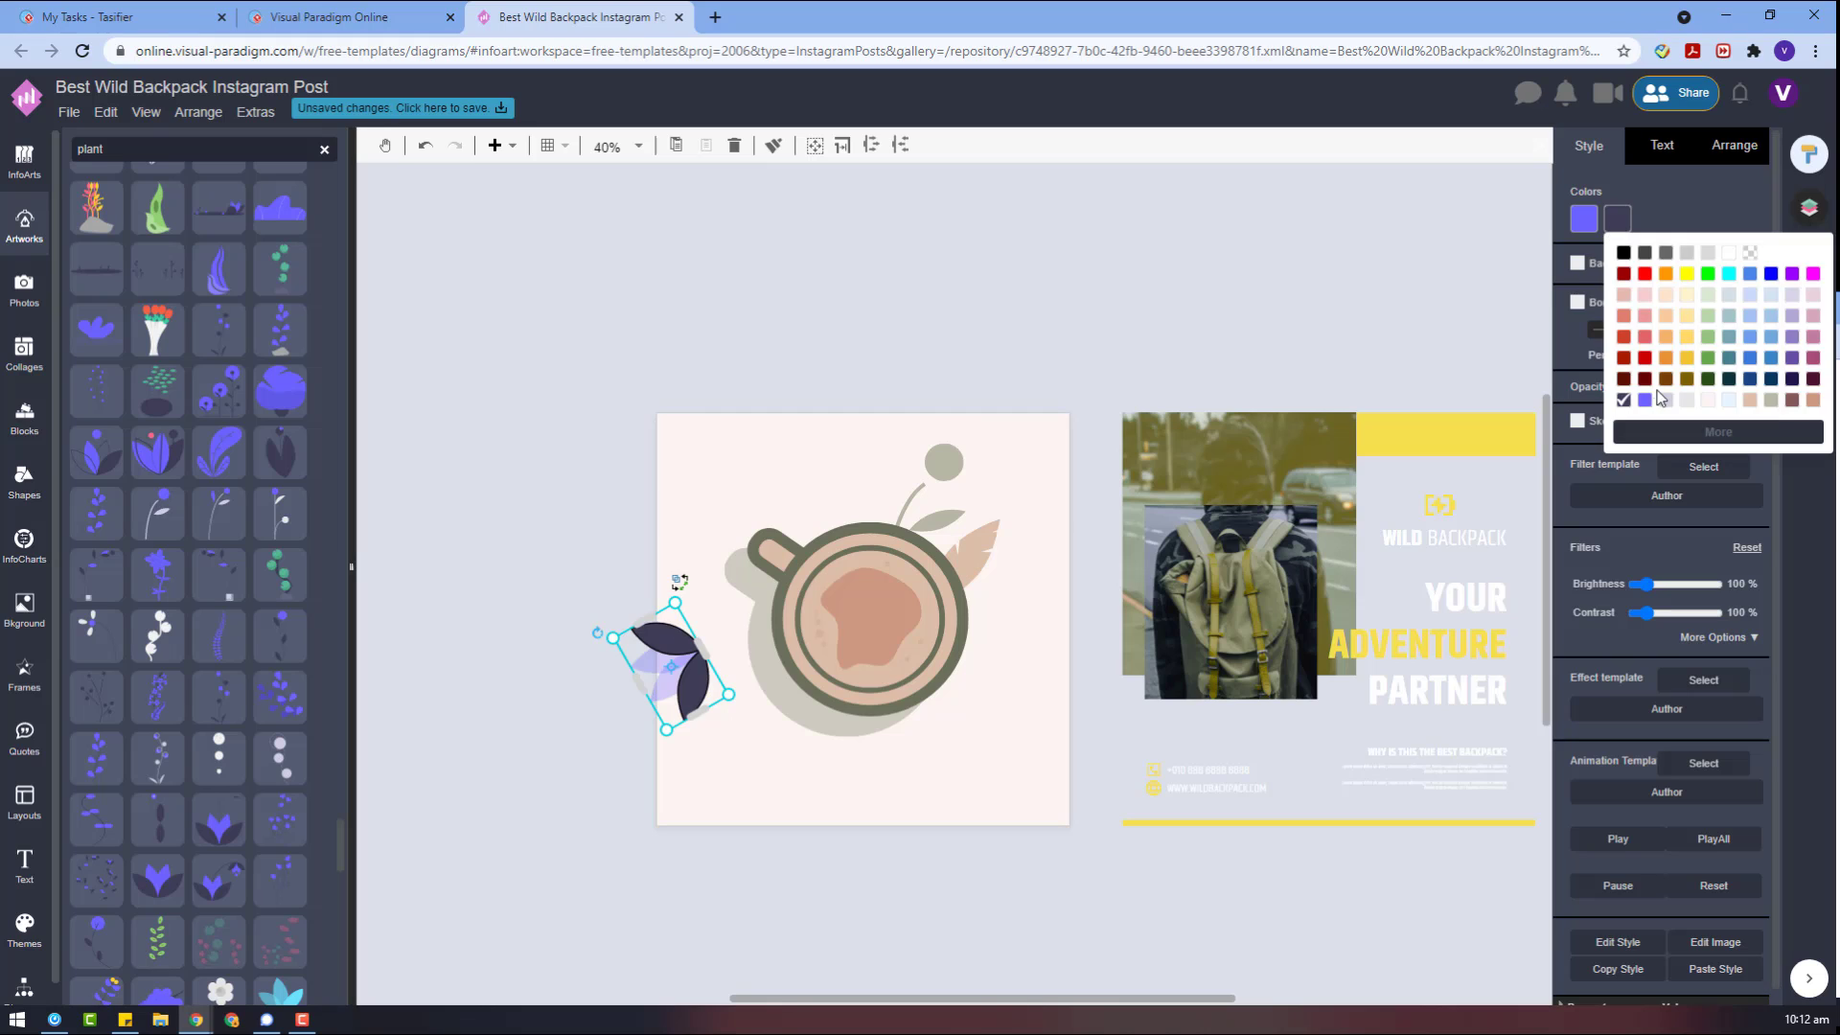
click(1774, 412)
click(1582, 219)
click(1617, 218)
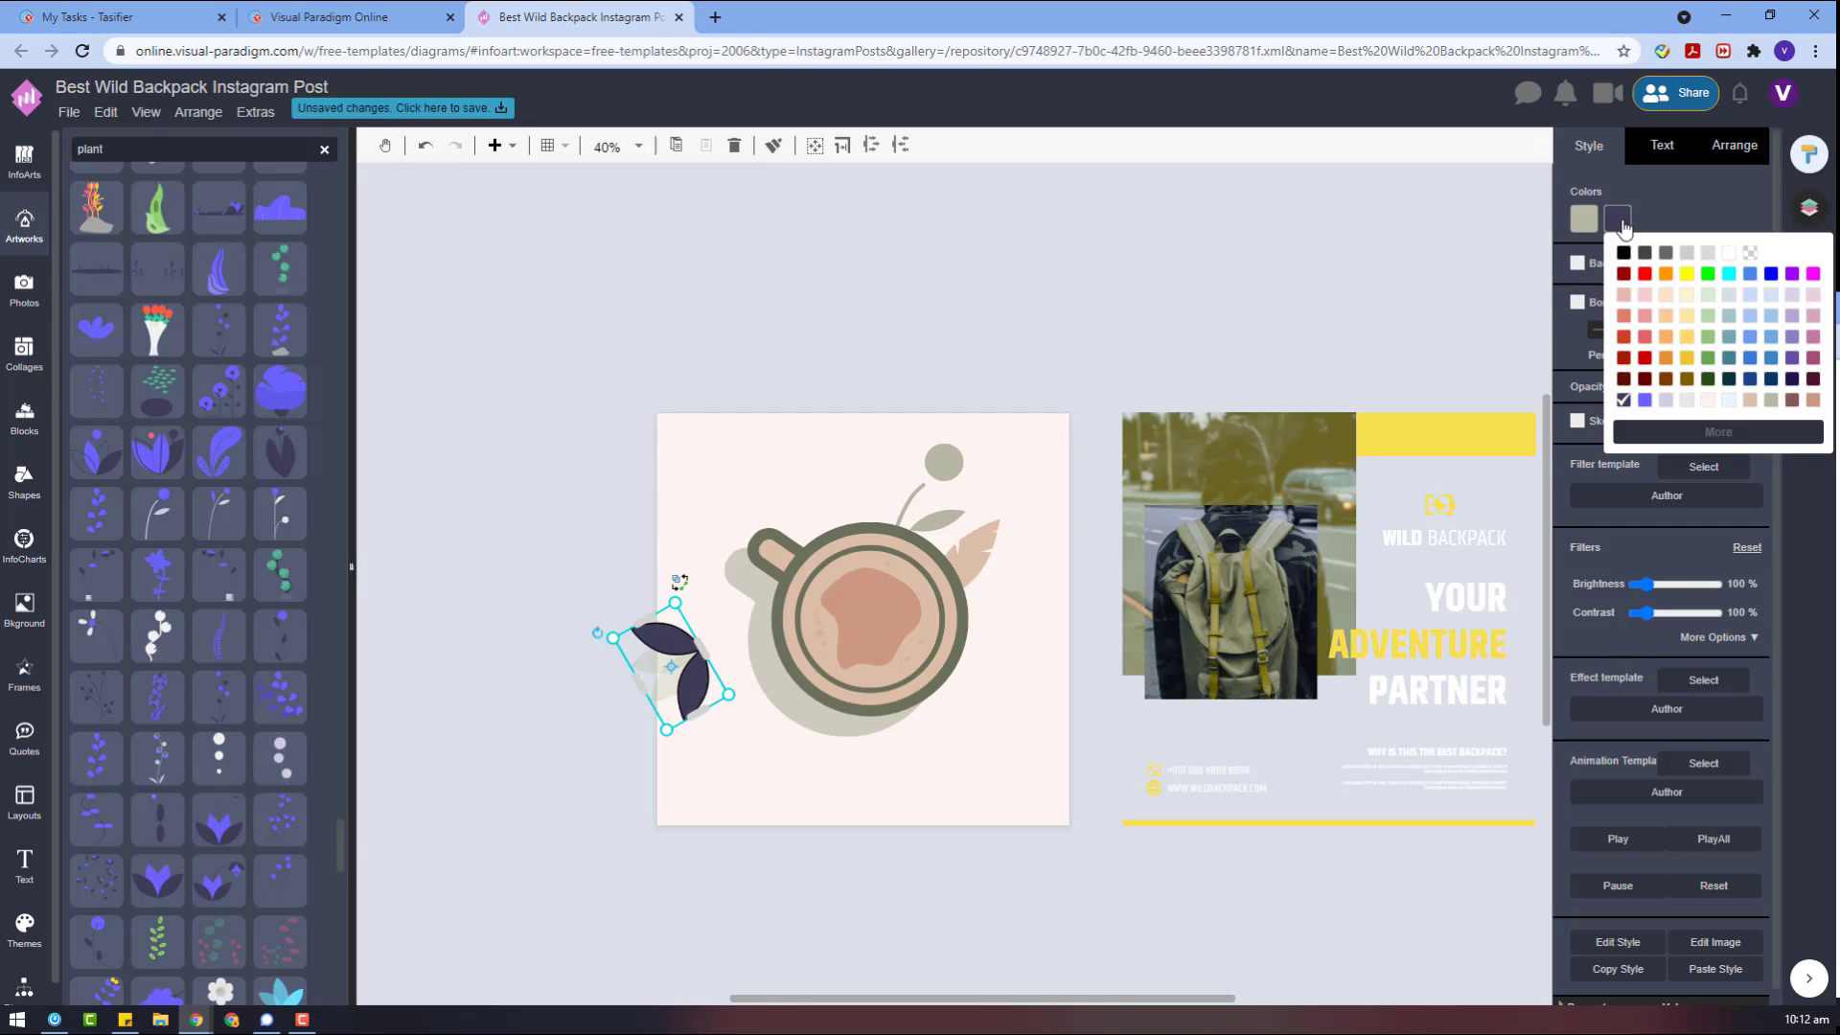
click(1792, 402)
- Move the leaf cluster to the mug's lower left rim and send it to the back
drag(671, 669, 767, 676)
right_click(797, 671)
mouse_move(1102, 854)
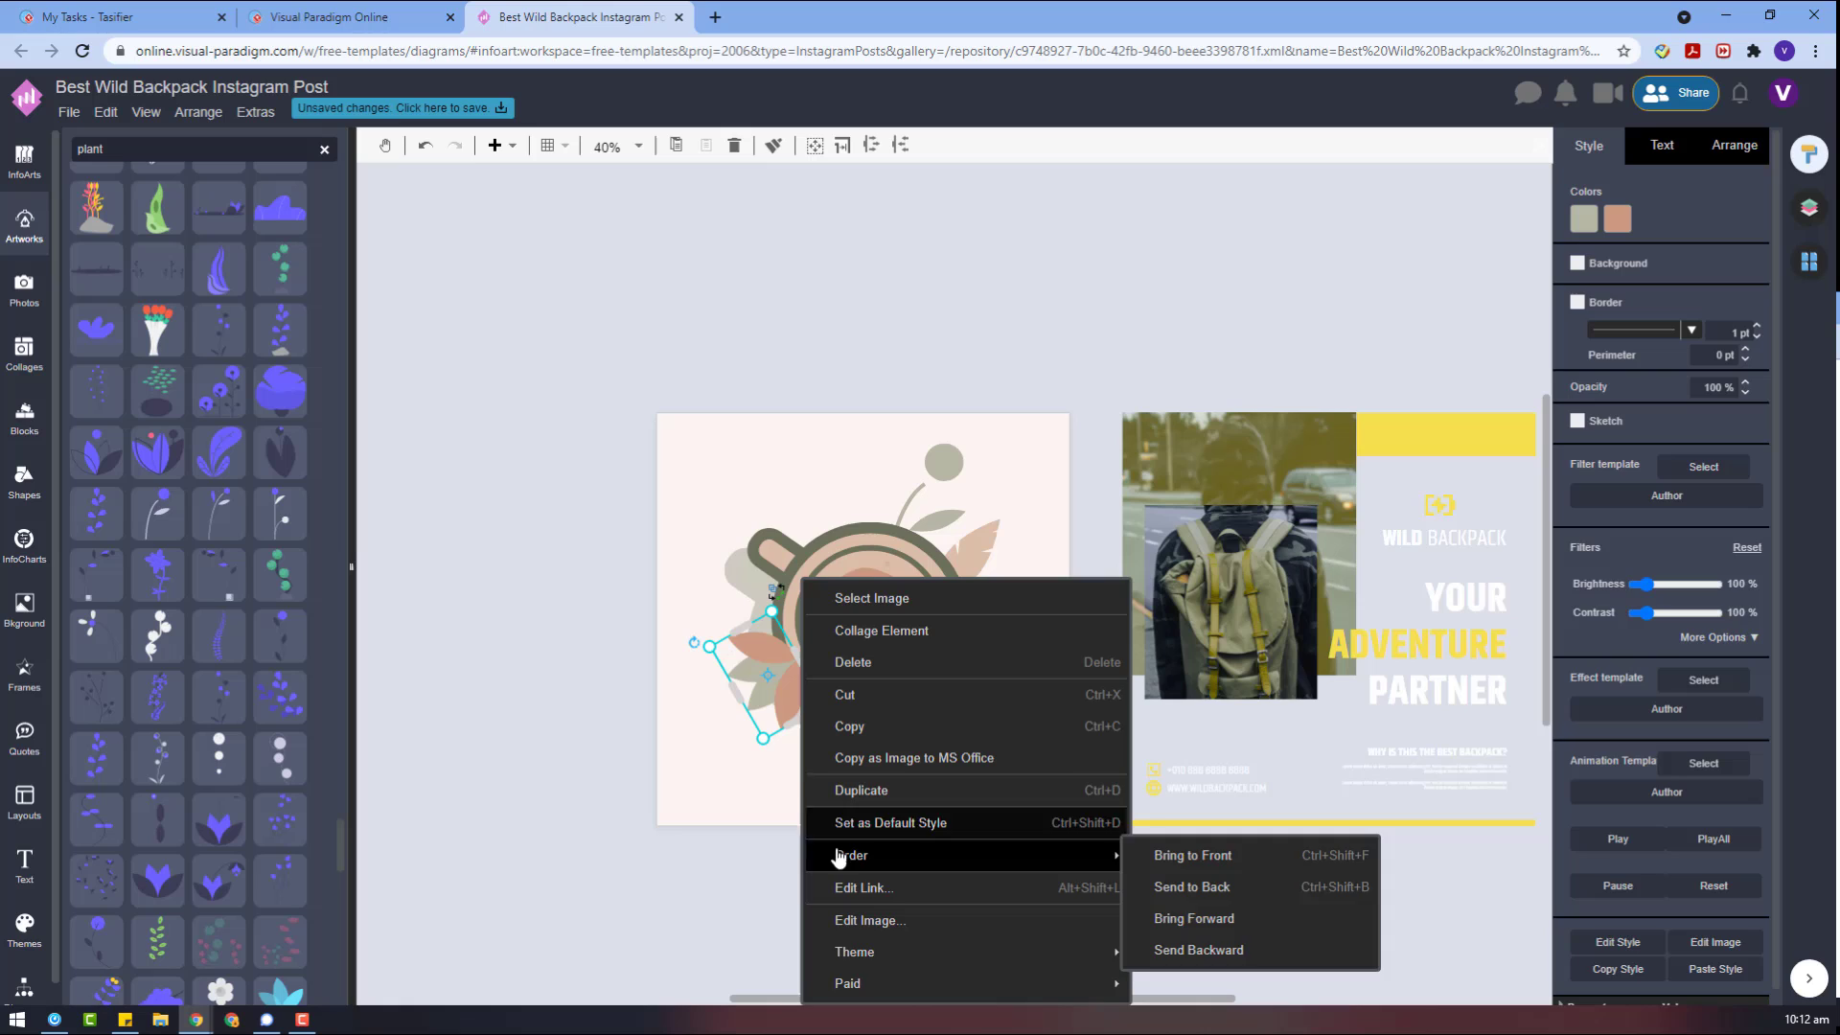
click(1189, 887)
click(781, 756)
click(777, 735)
click(858, 797)
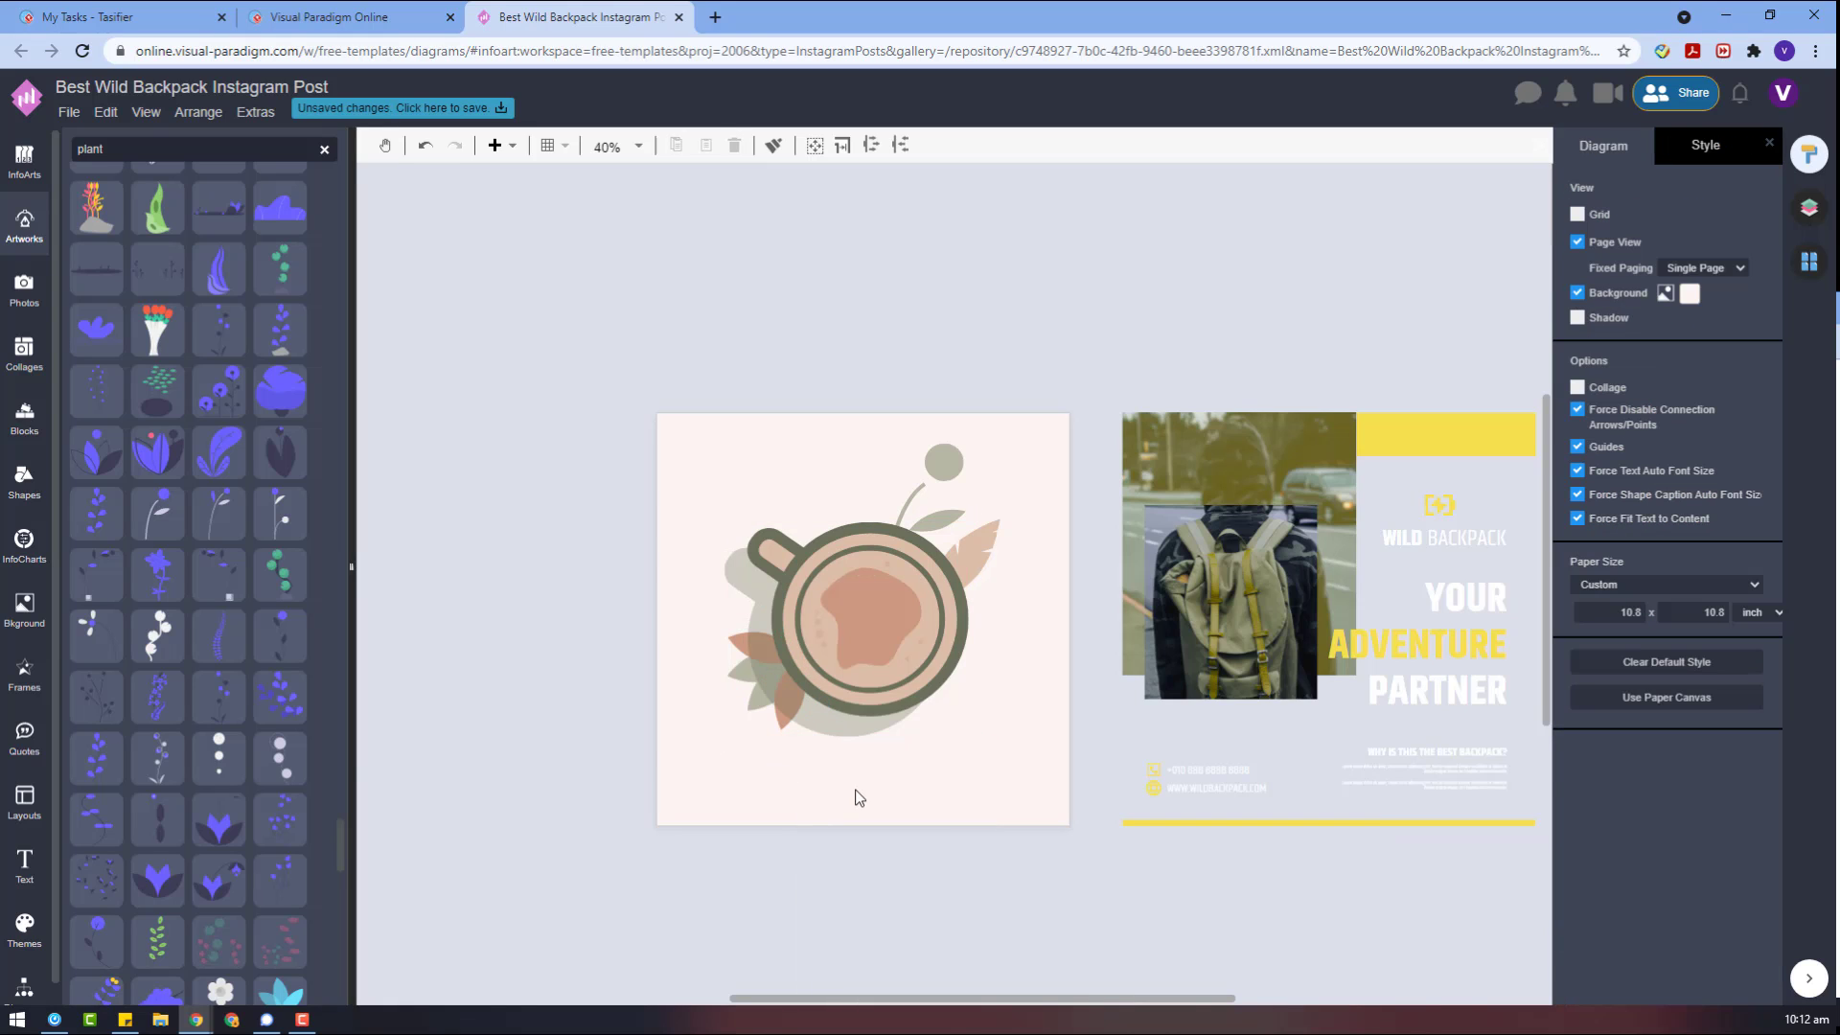
- Try making the mug's sage shadow colour transparent
click(879, 705)
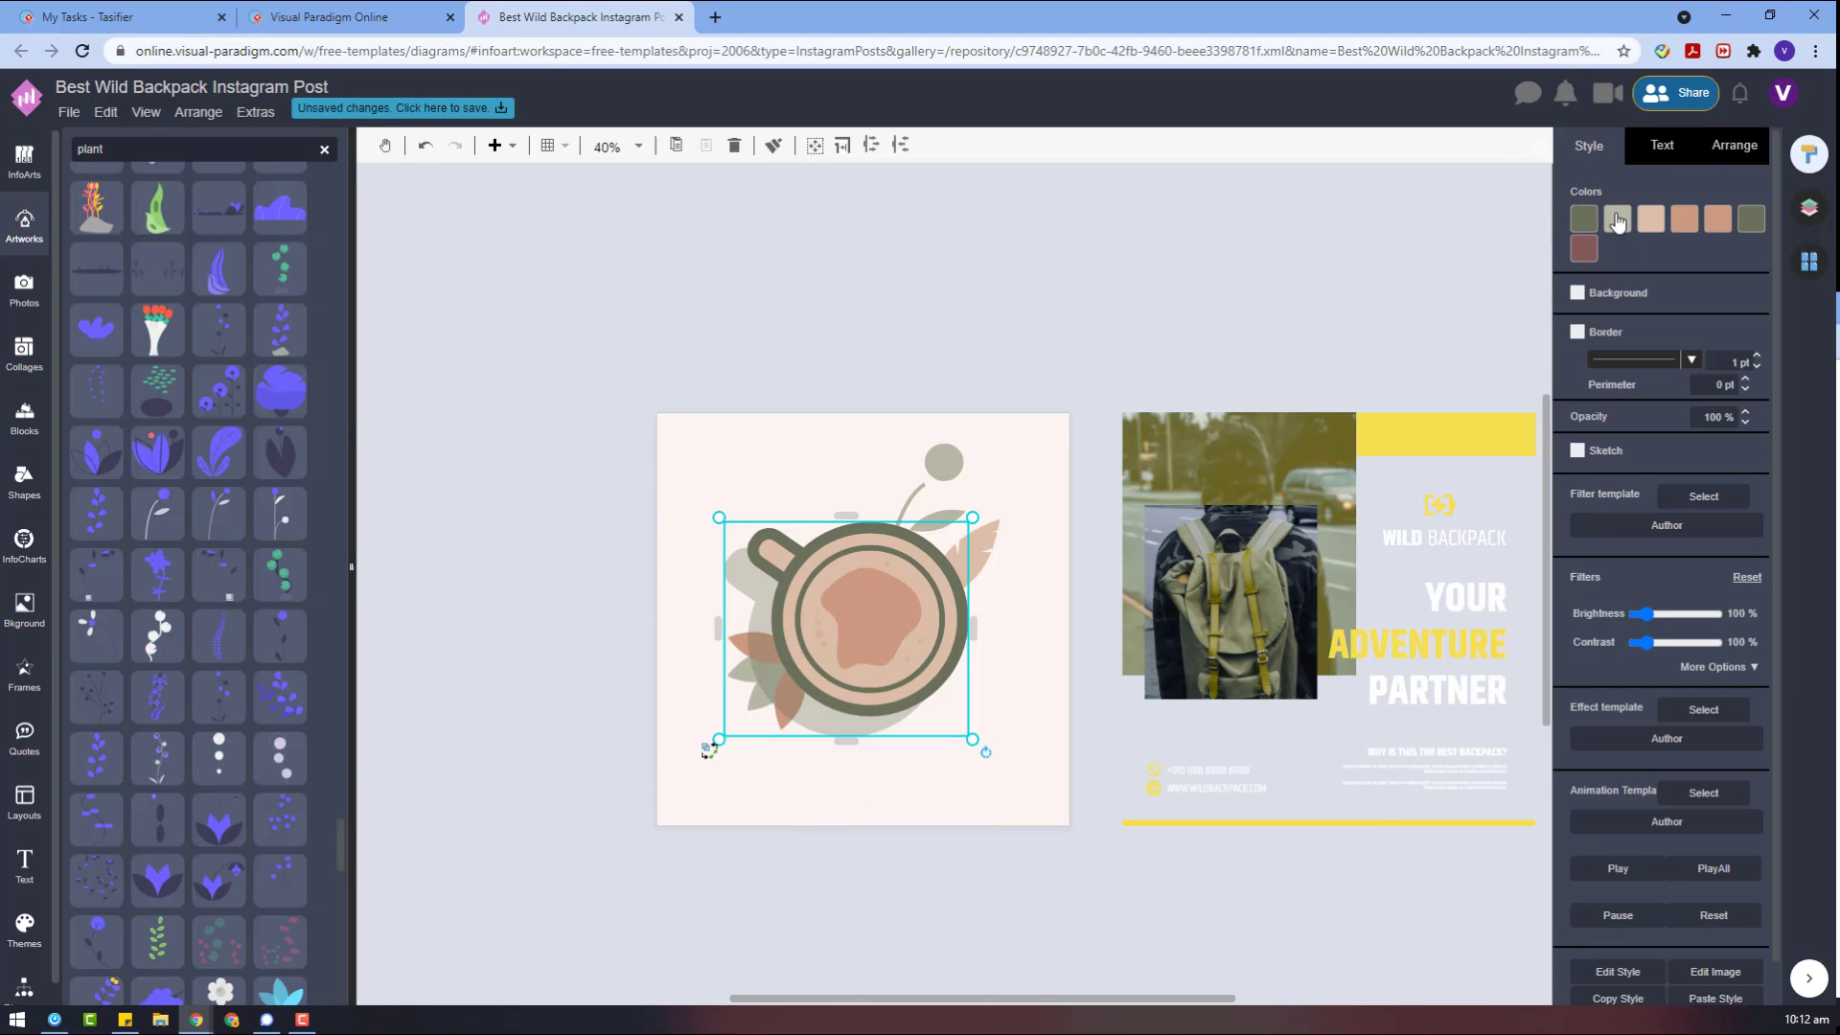
click(1715, 220)
click(1749, 253)
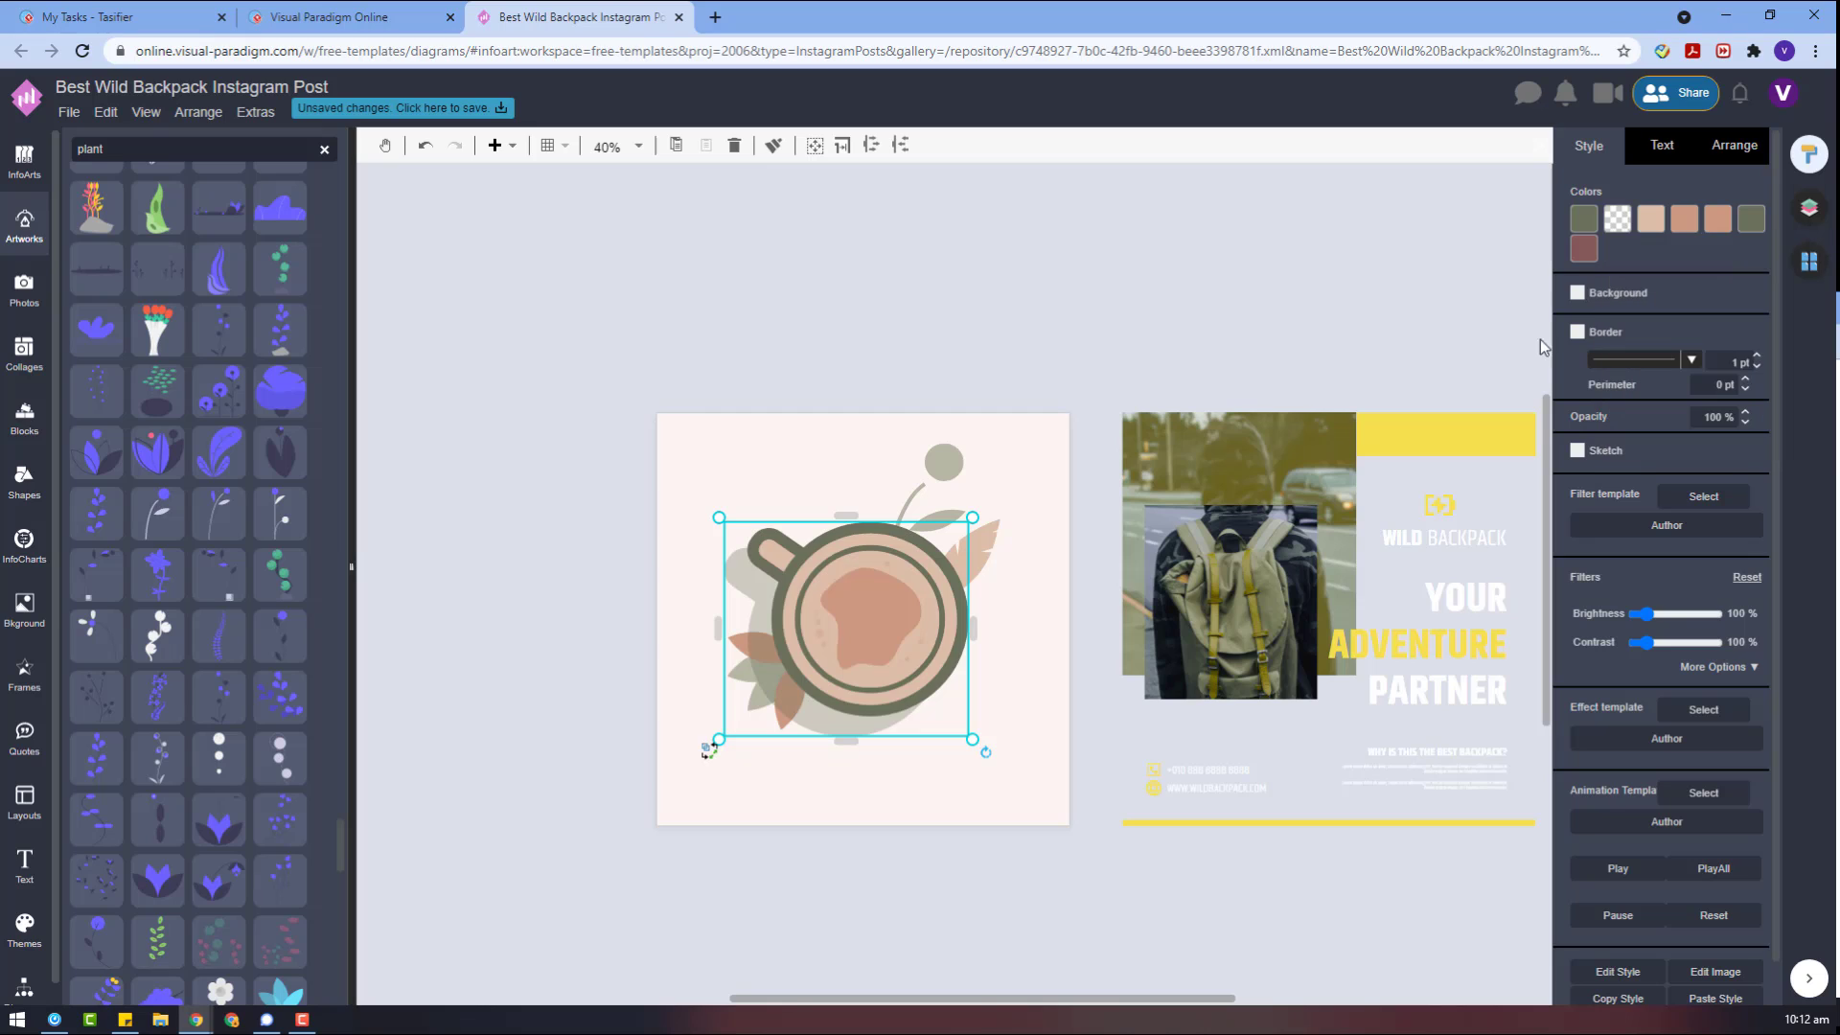
click(1246, 361)
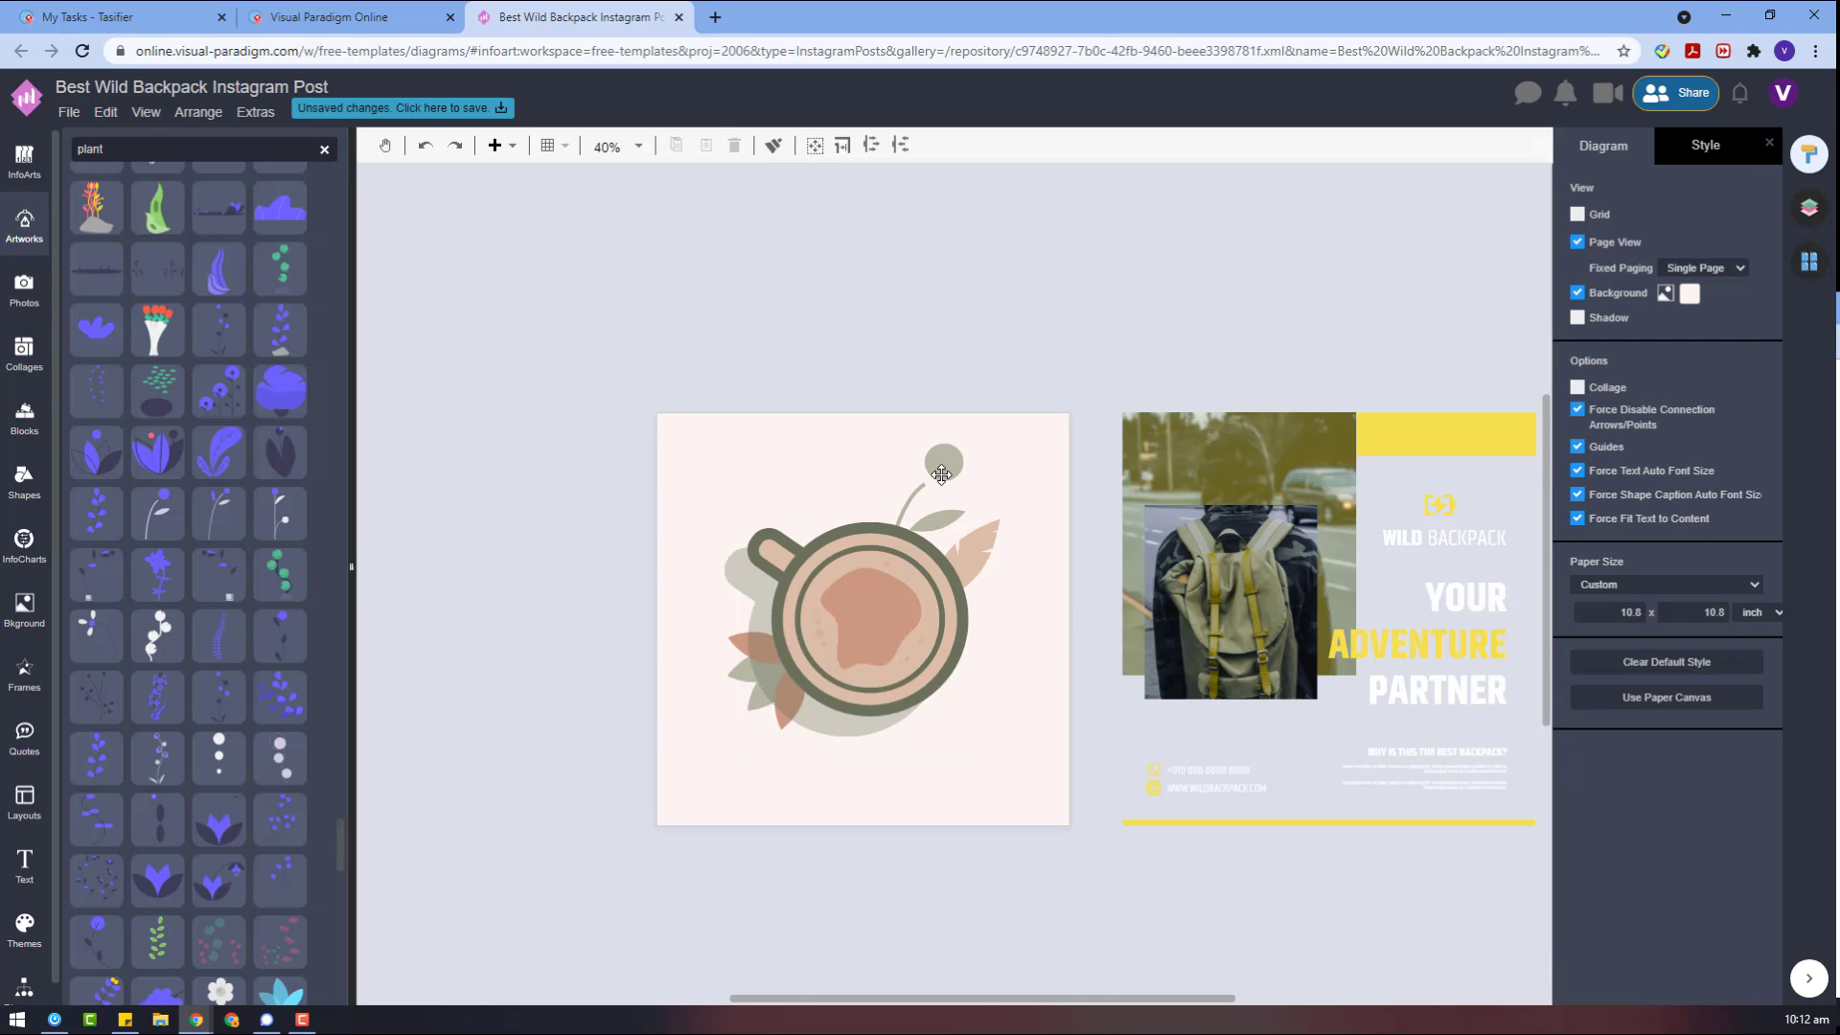
- Rotate the sage flower stem clockwise to 30° and stand the tan leaf upright above the mug, left of the flower
drag(941, 473, 1011, 495)
click(919, 515)
click(1077, 680)
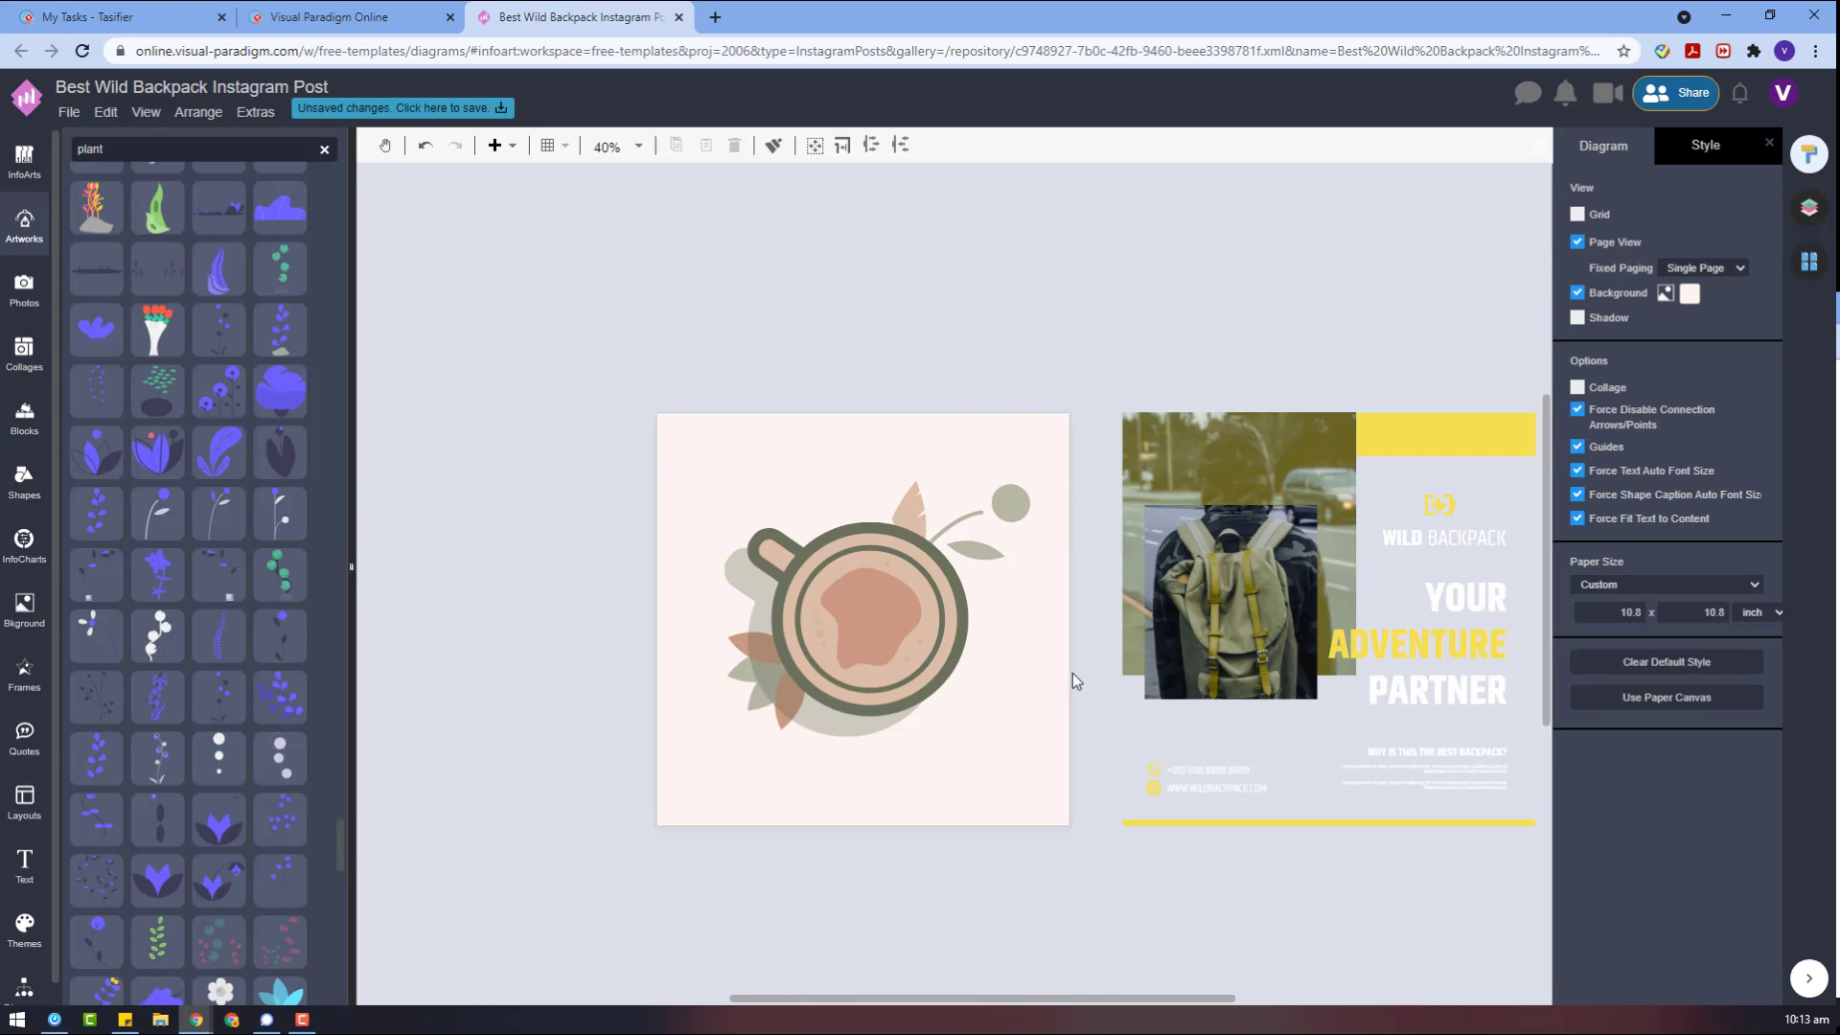
- Add the orange leafy sprig artwork to the page below the mug
scroll(192, 575, down, 4)
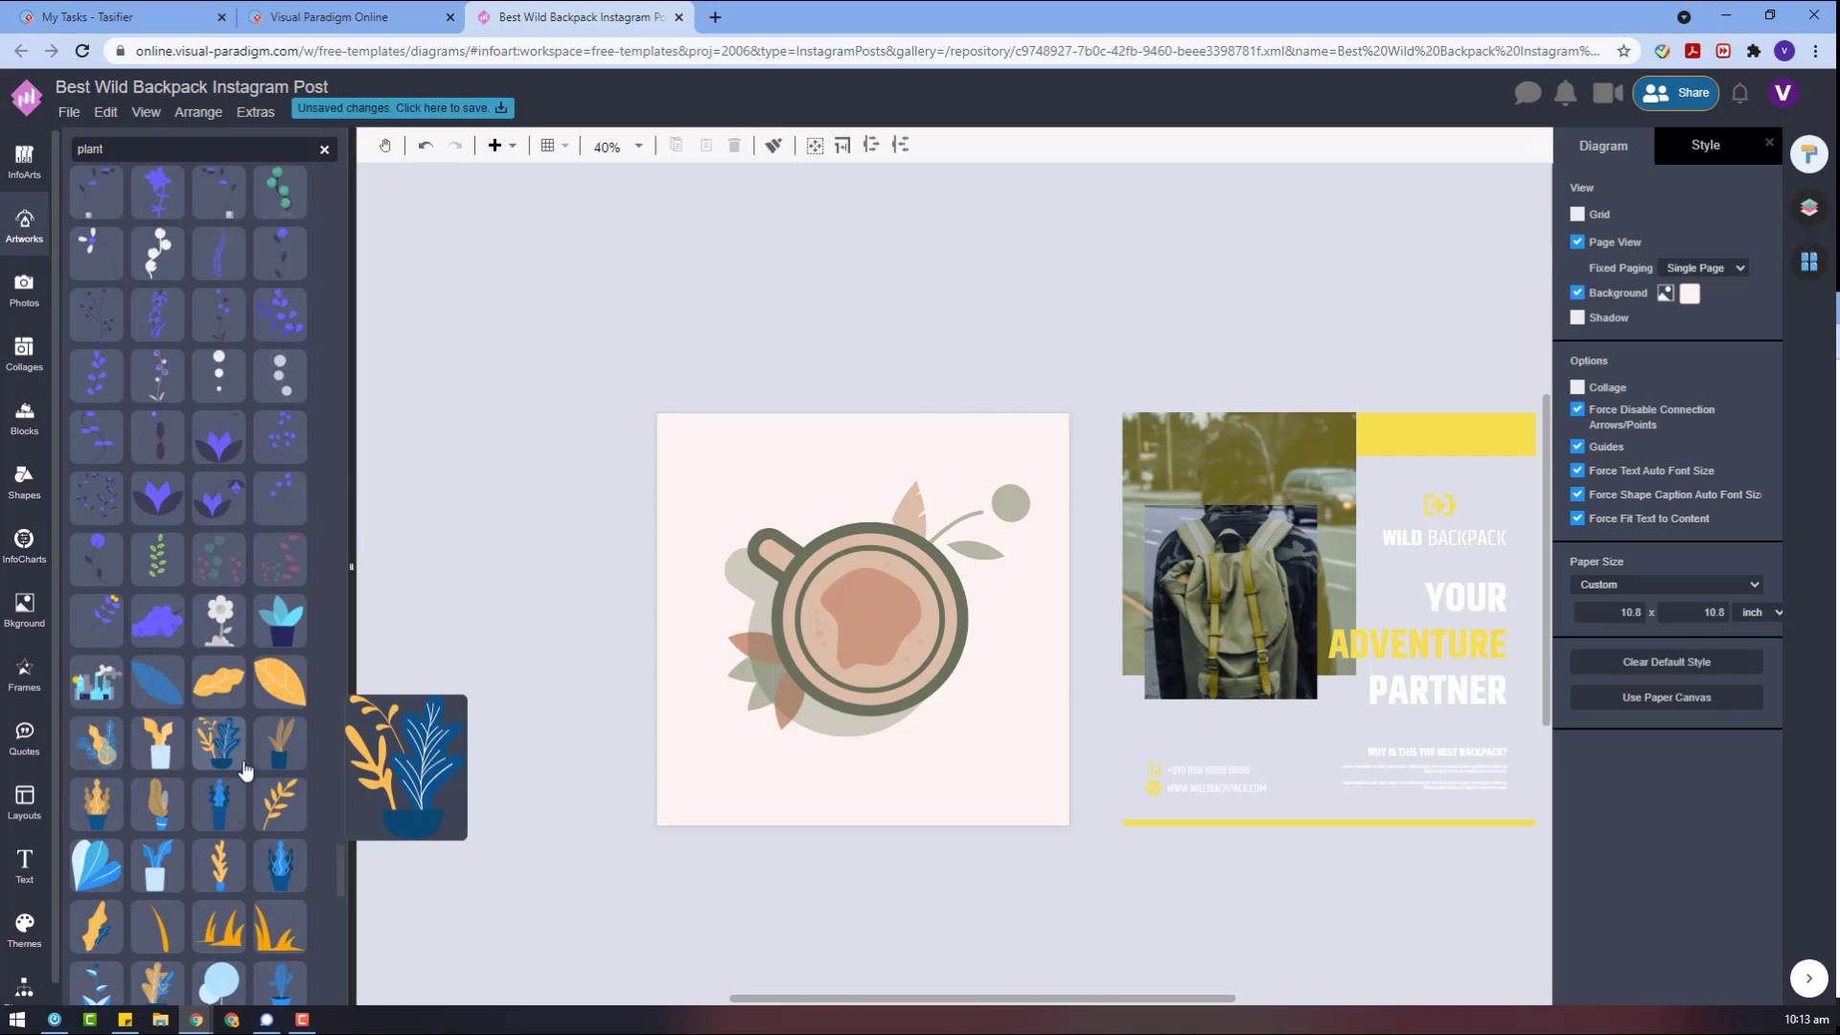
drag(158, 438, 504, 703)
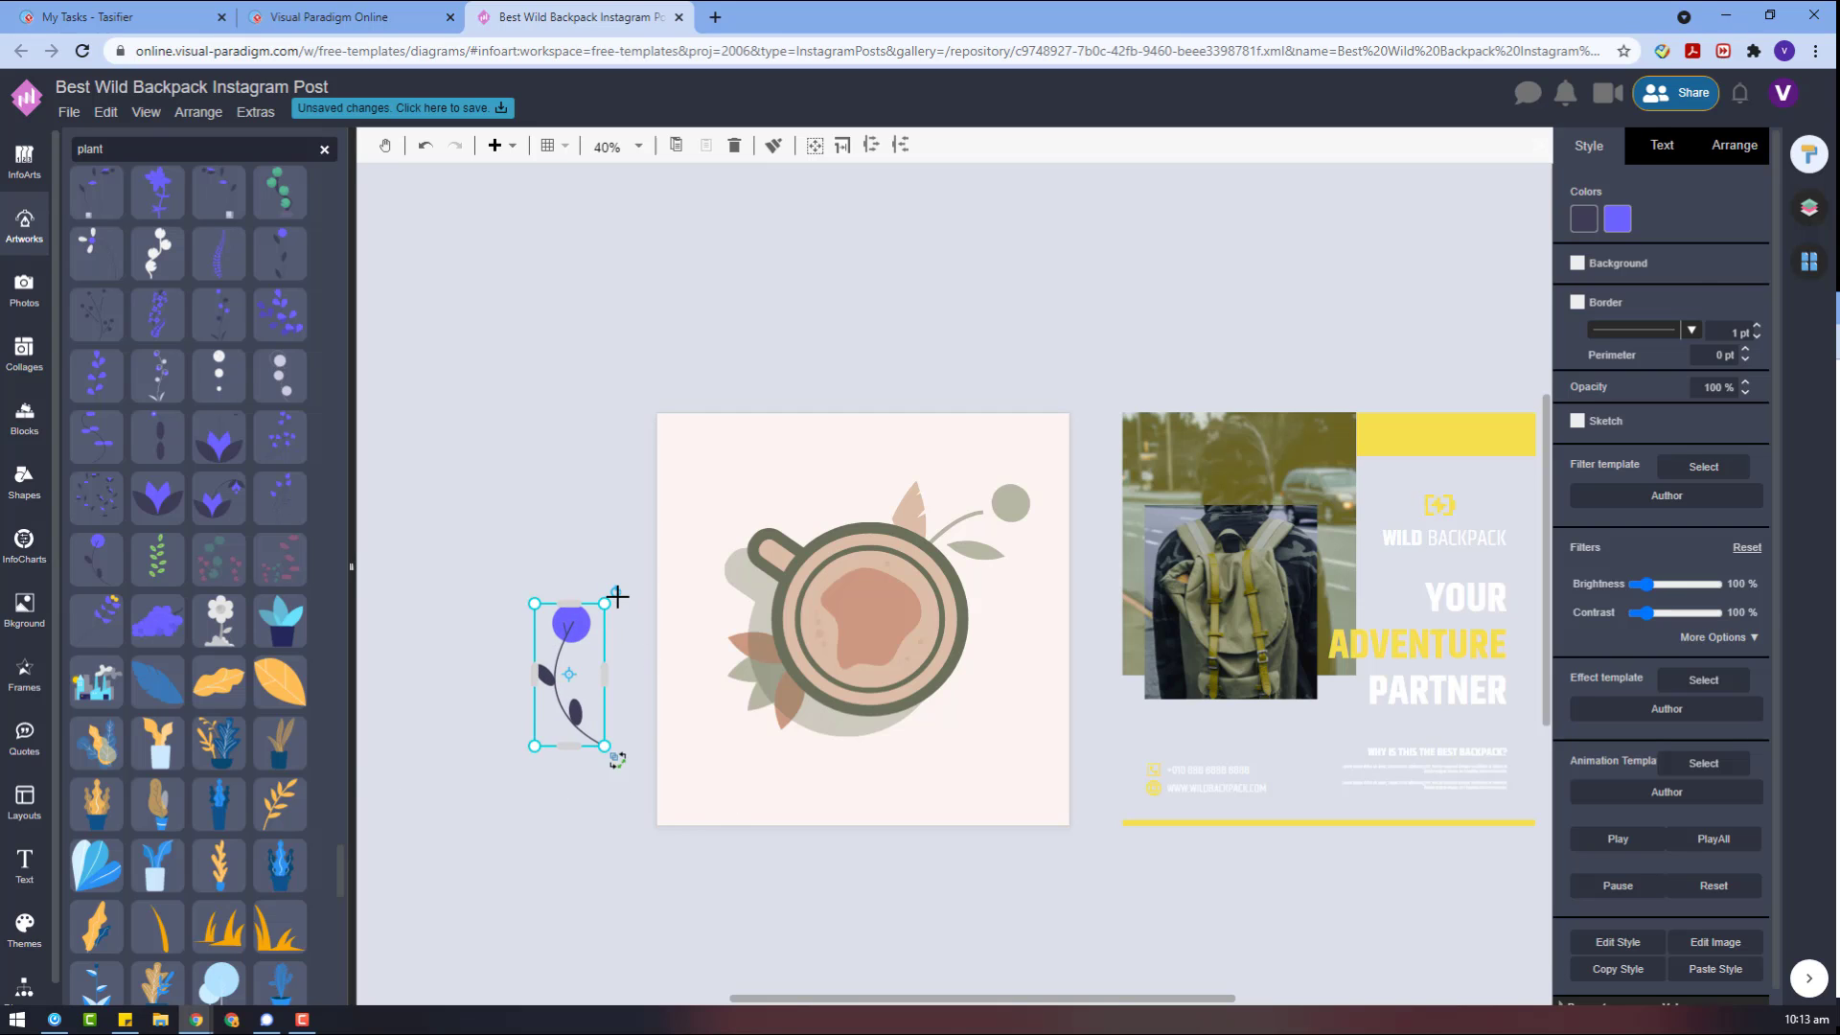
key(Delete)
drag(280, 803, 943, 558)
- Duplicate the tan leaf, recolour the copy terracotta and tilt it anticlockwise
click(944, 536)
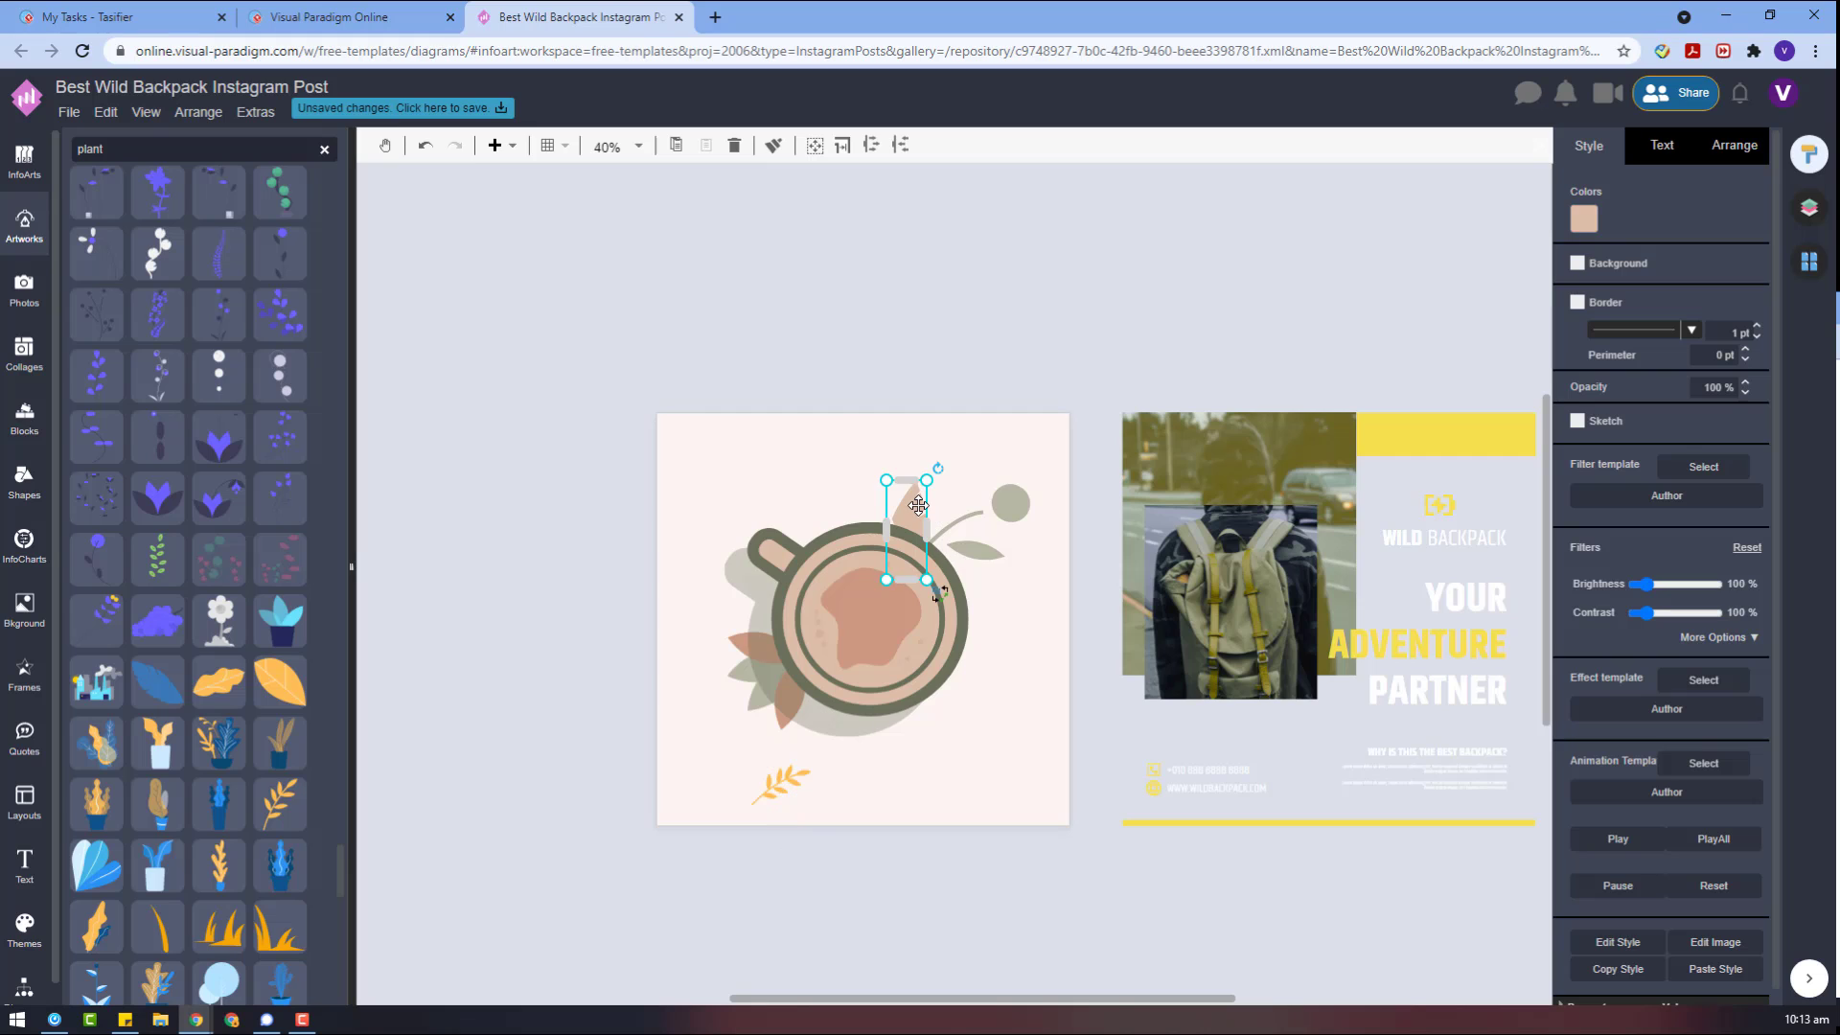
click(1583, 219)
click(1663, 307)
drag(977, 504, 943, 495)
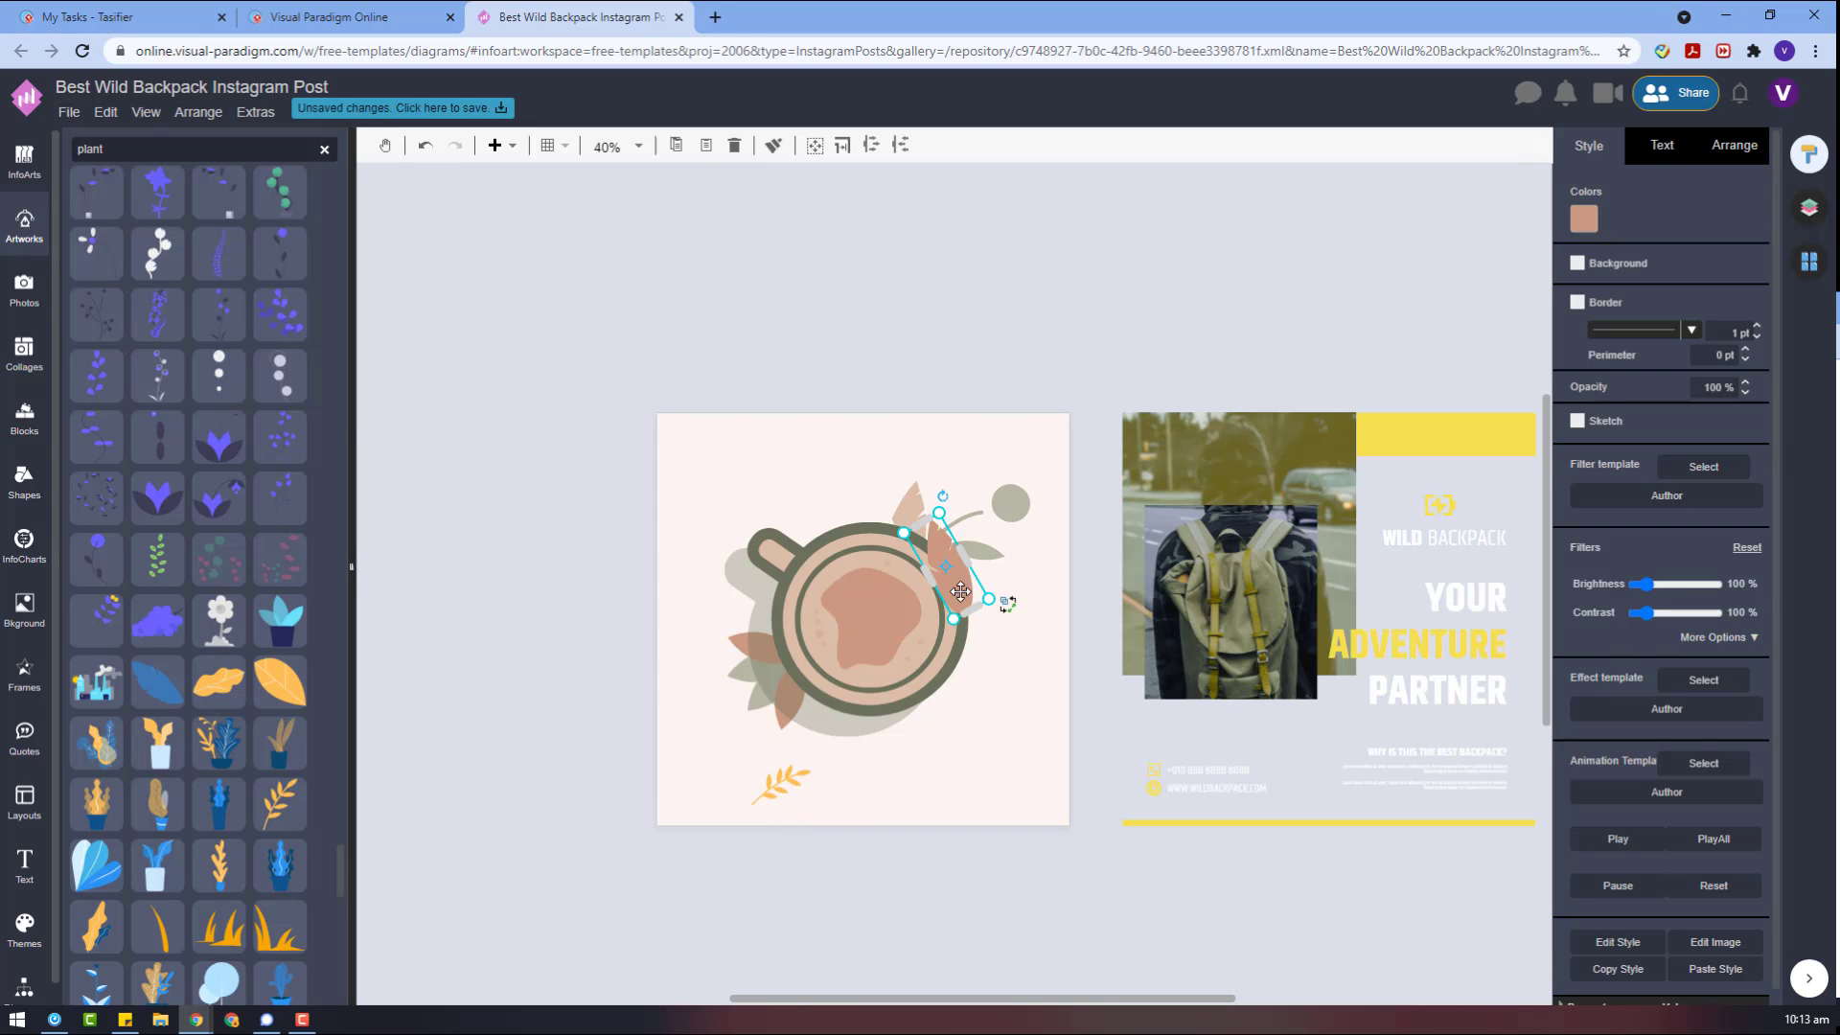
- Move the terracotta leaf to the mug's upper rim, left of the tan leaf, and send it to the back
drag(960, 592, 894, 563)
right_click(894, 563)
mouse_move(987, 836)
click(1275, 870)
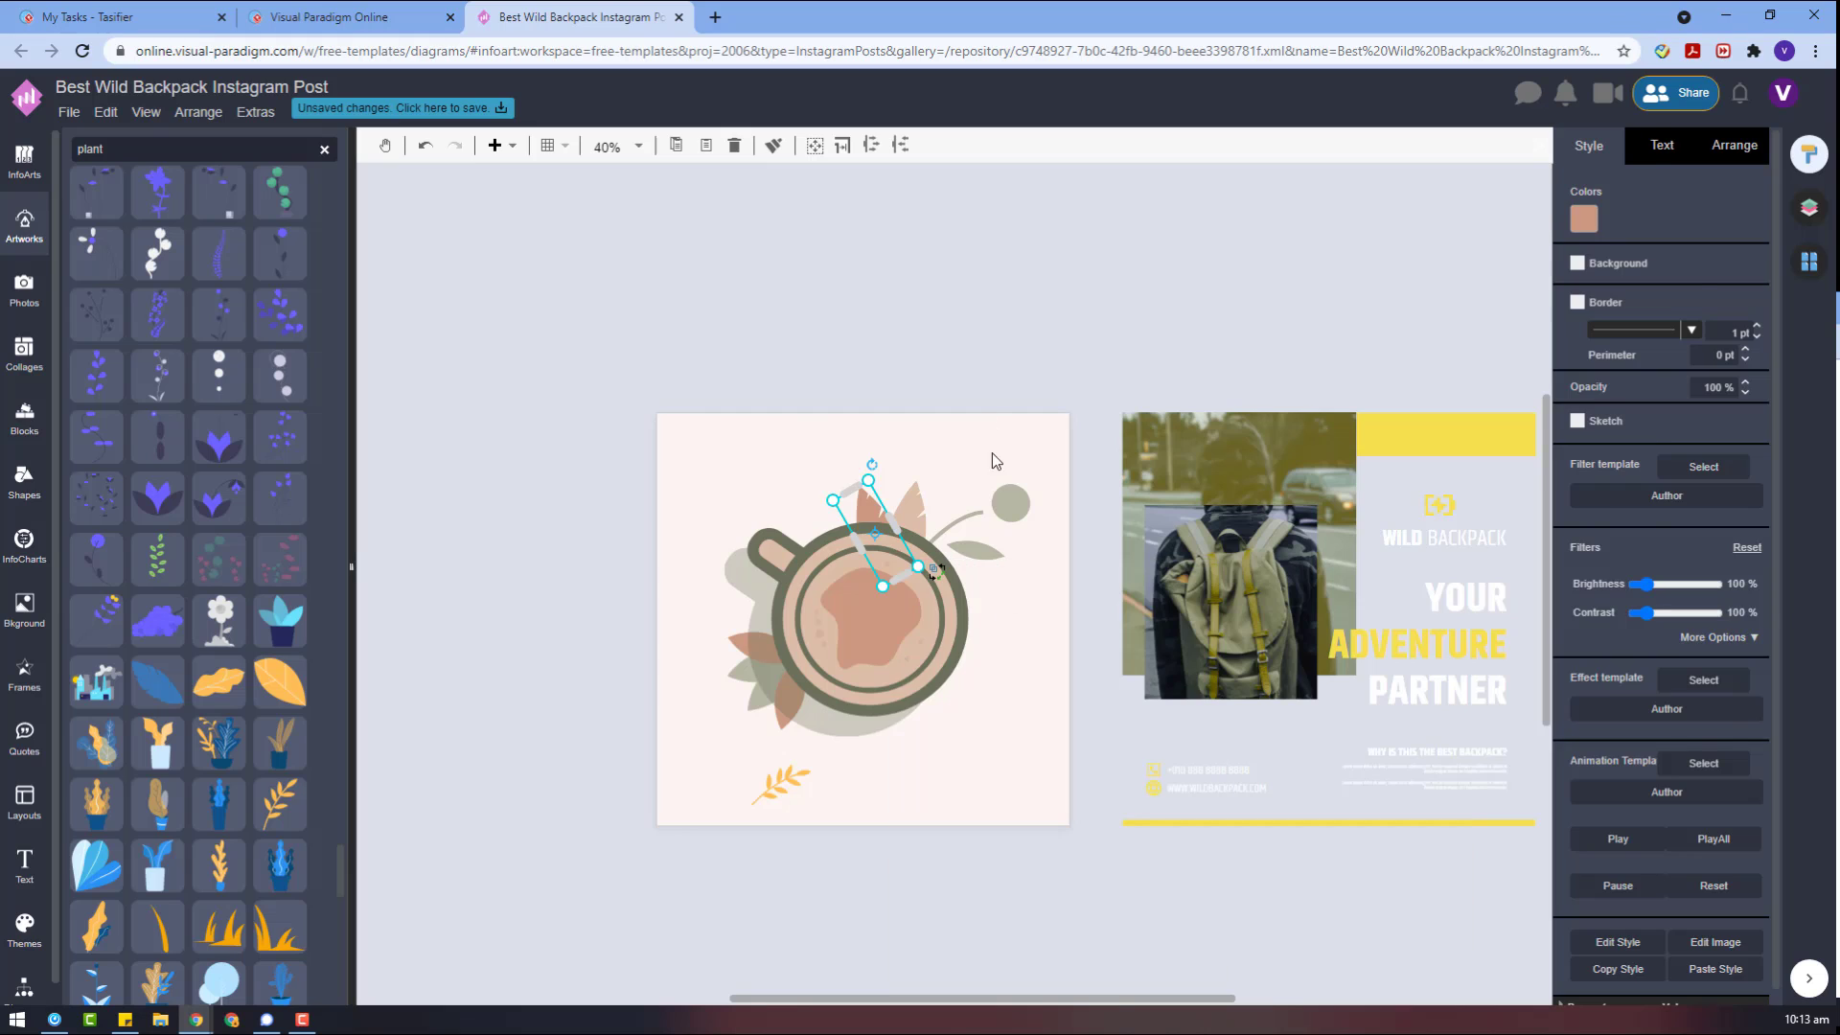
- Raise the terracotta leaf slightly above the mug's rim and lean the tan leaf clockwise
click(994, 461)
click(918, 484)
drag(918, 484, 920, 435)
click(921, 504)
- Flip the sage flower stem horizontally, set it upright at 0° and move it to the mug's right side
click(1015, 524)
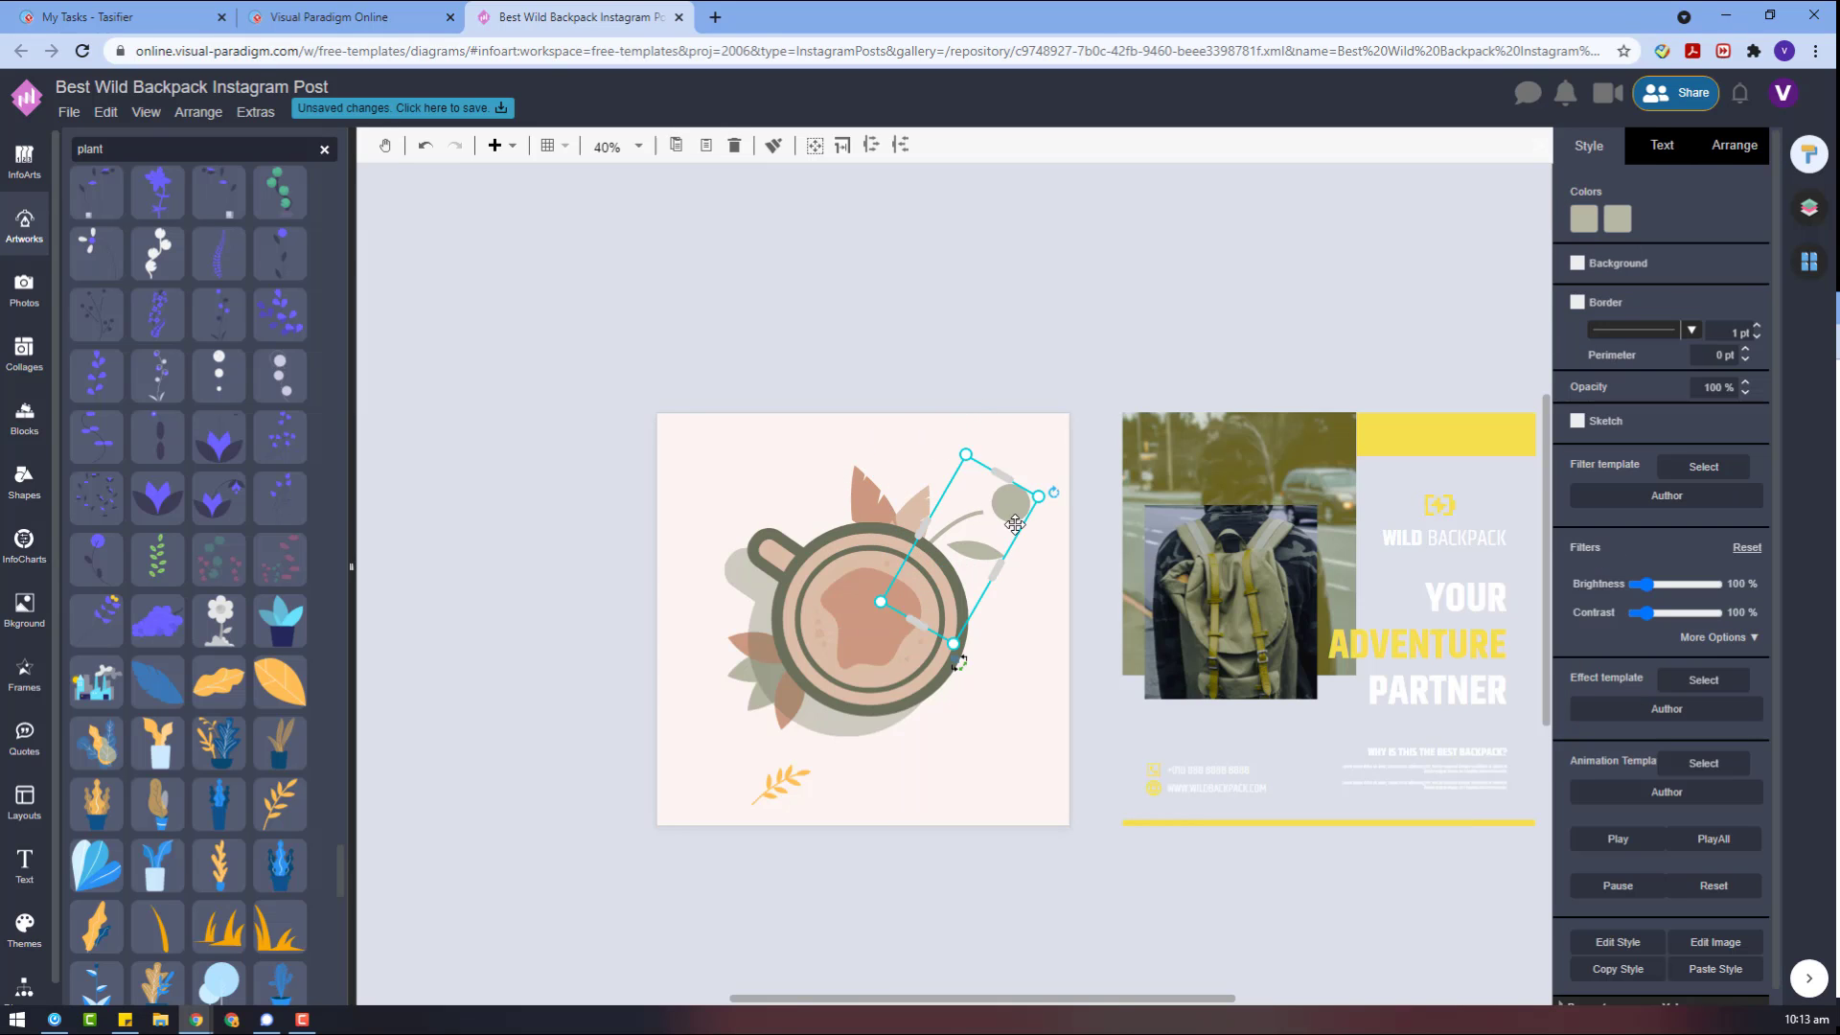
click(1726, 161)
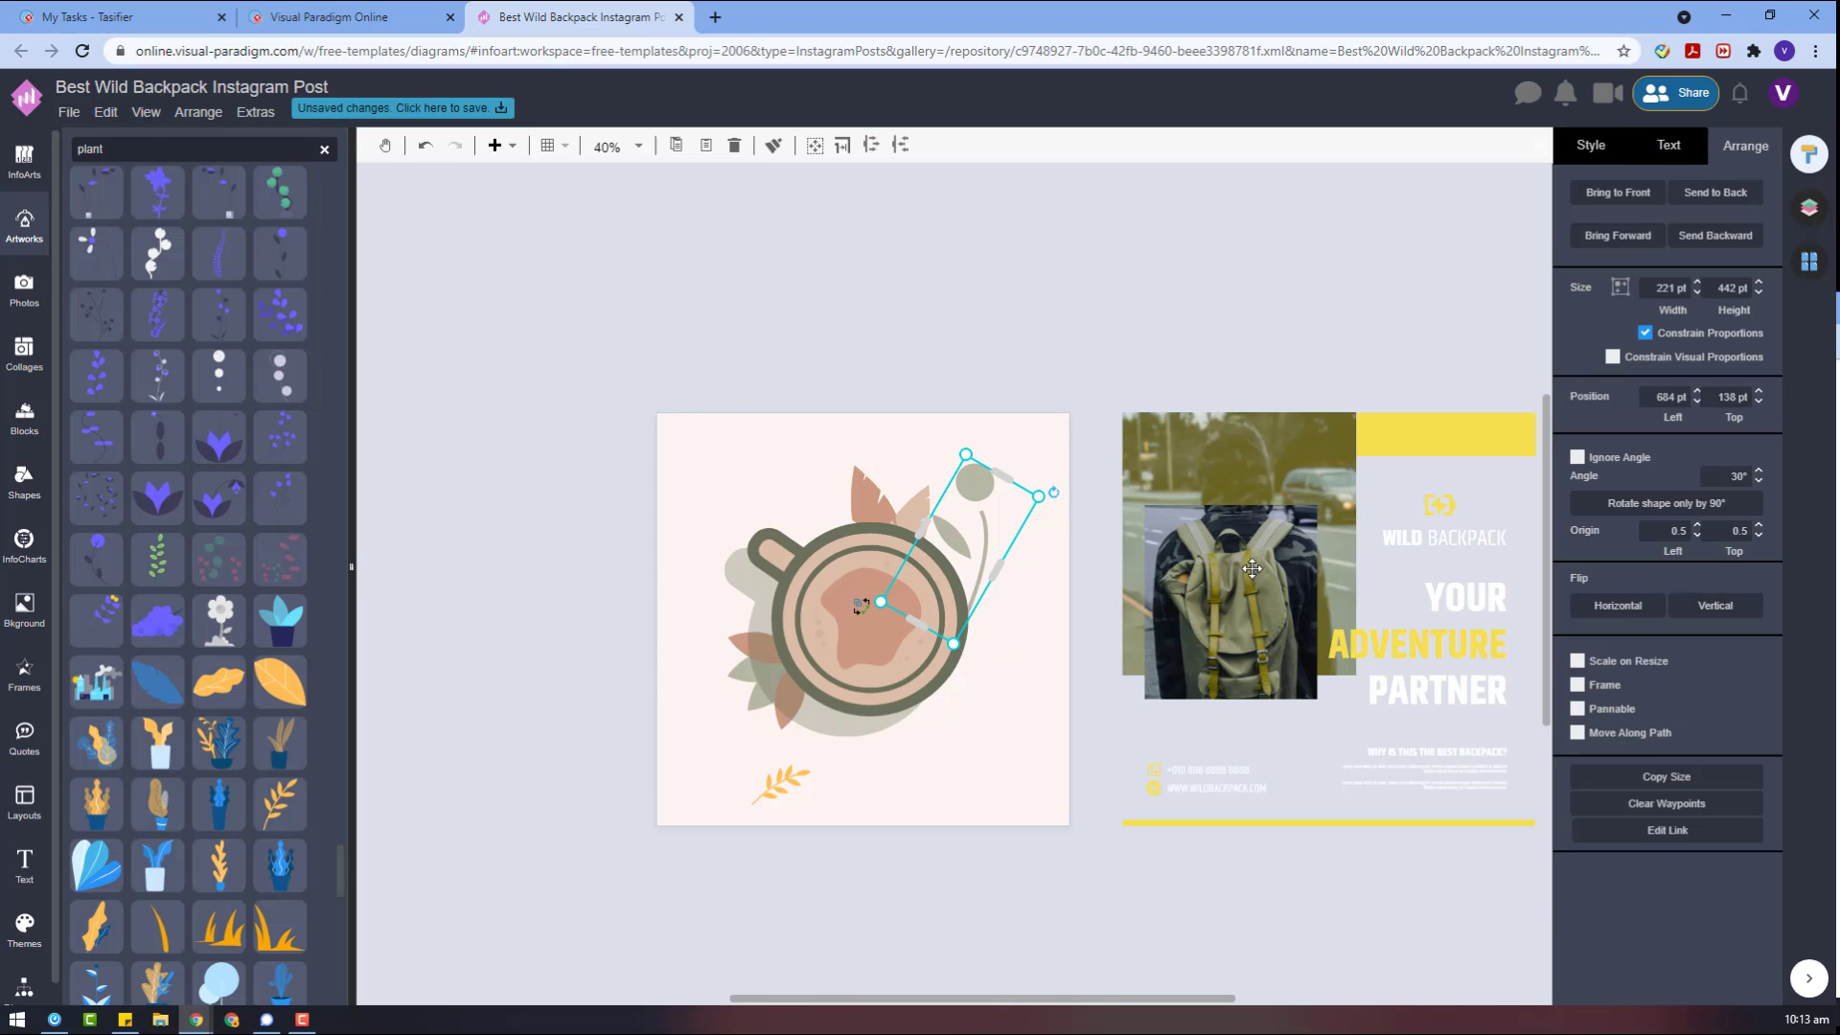
drag(1053, 492, 1014, 450)
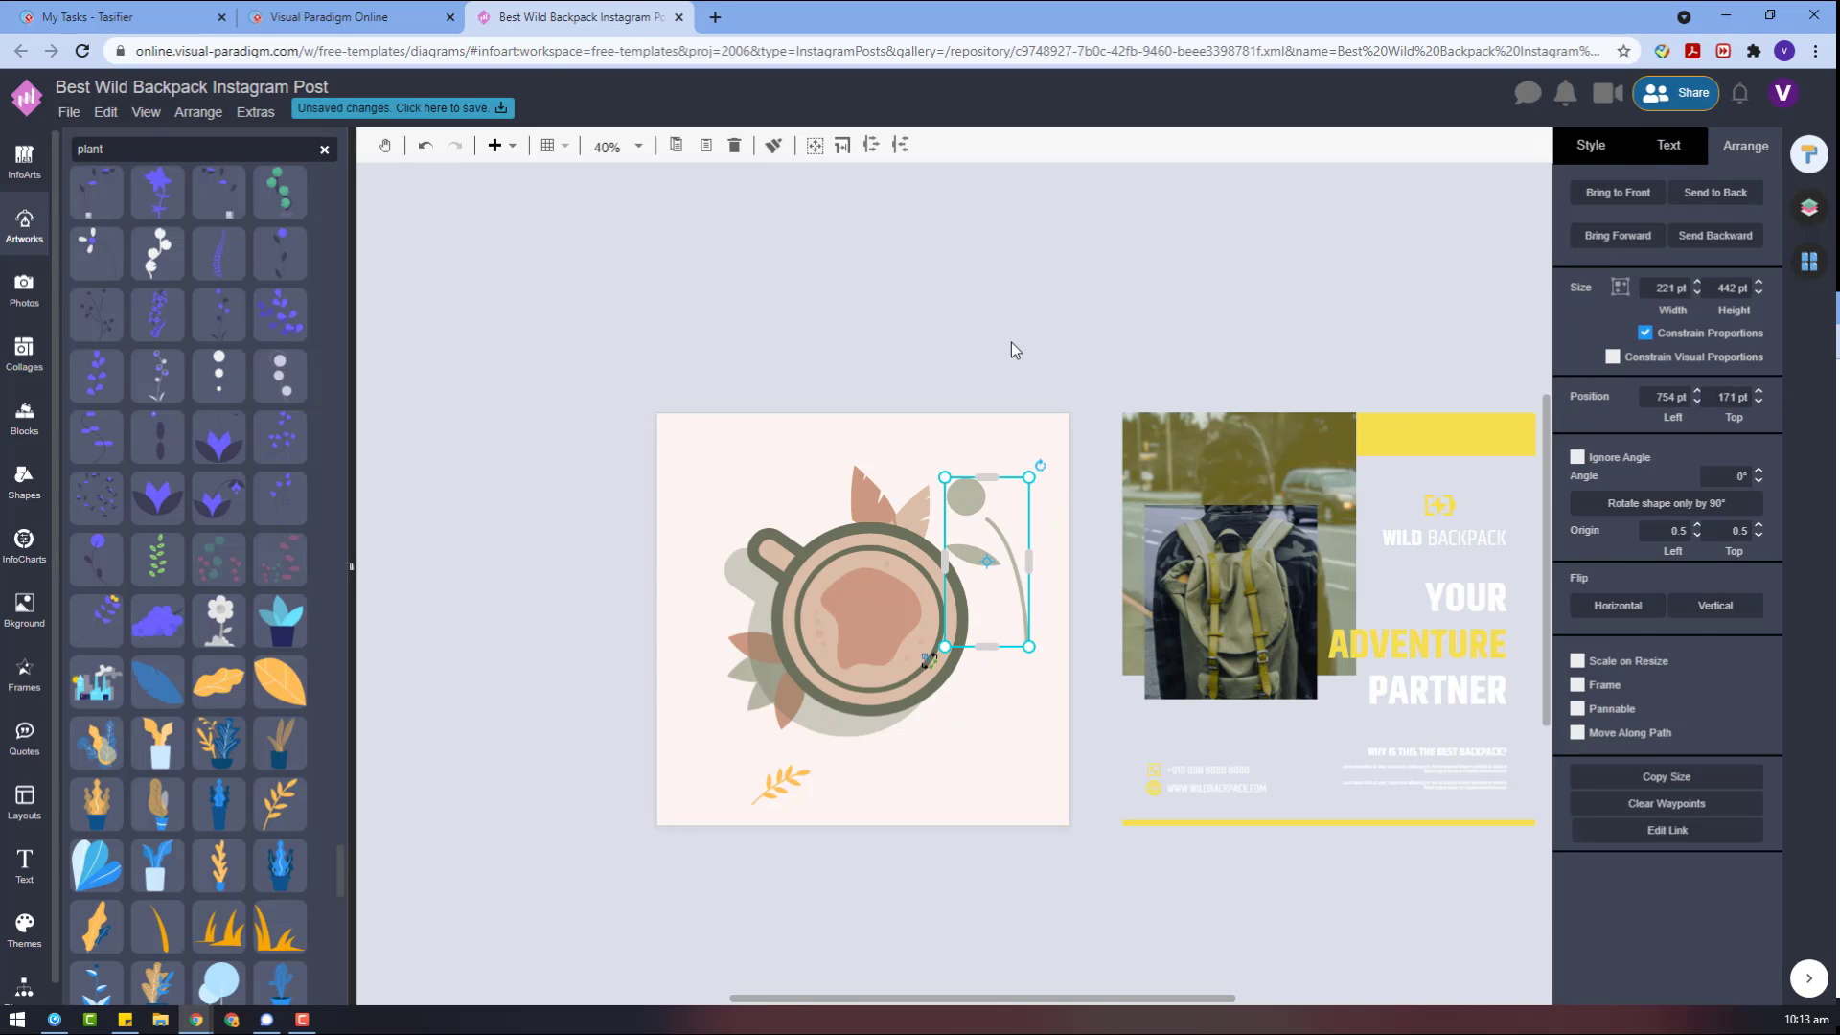
click(1016, 349)
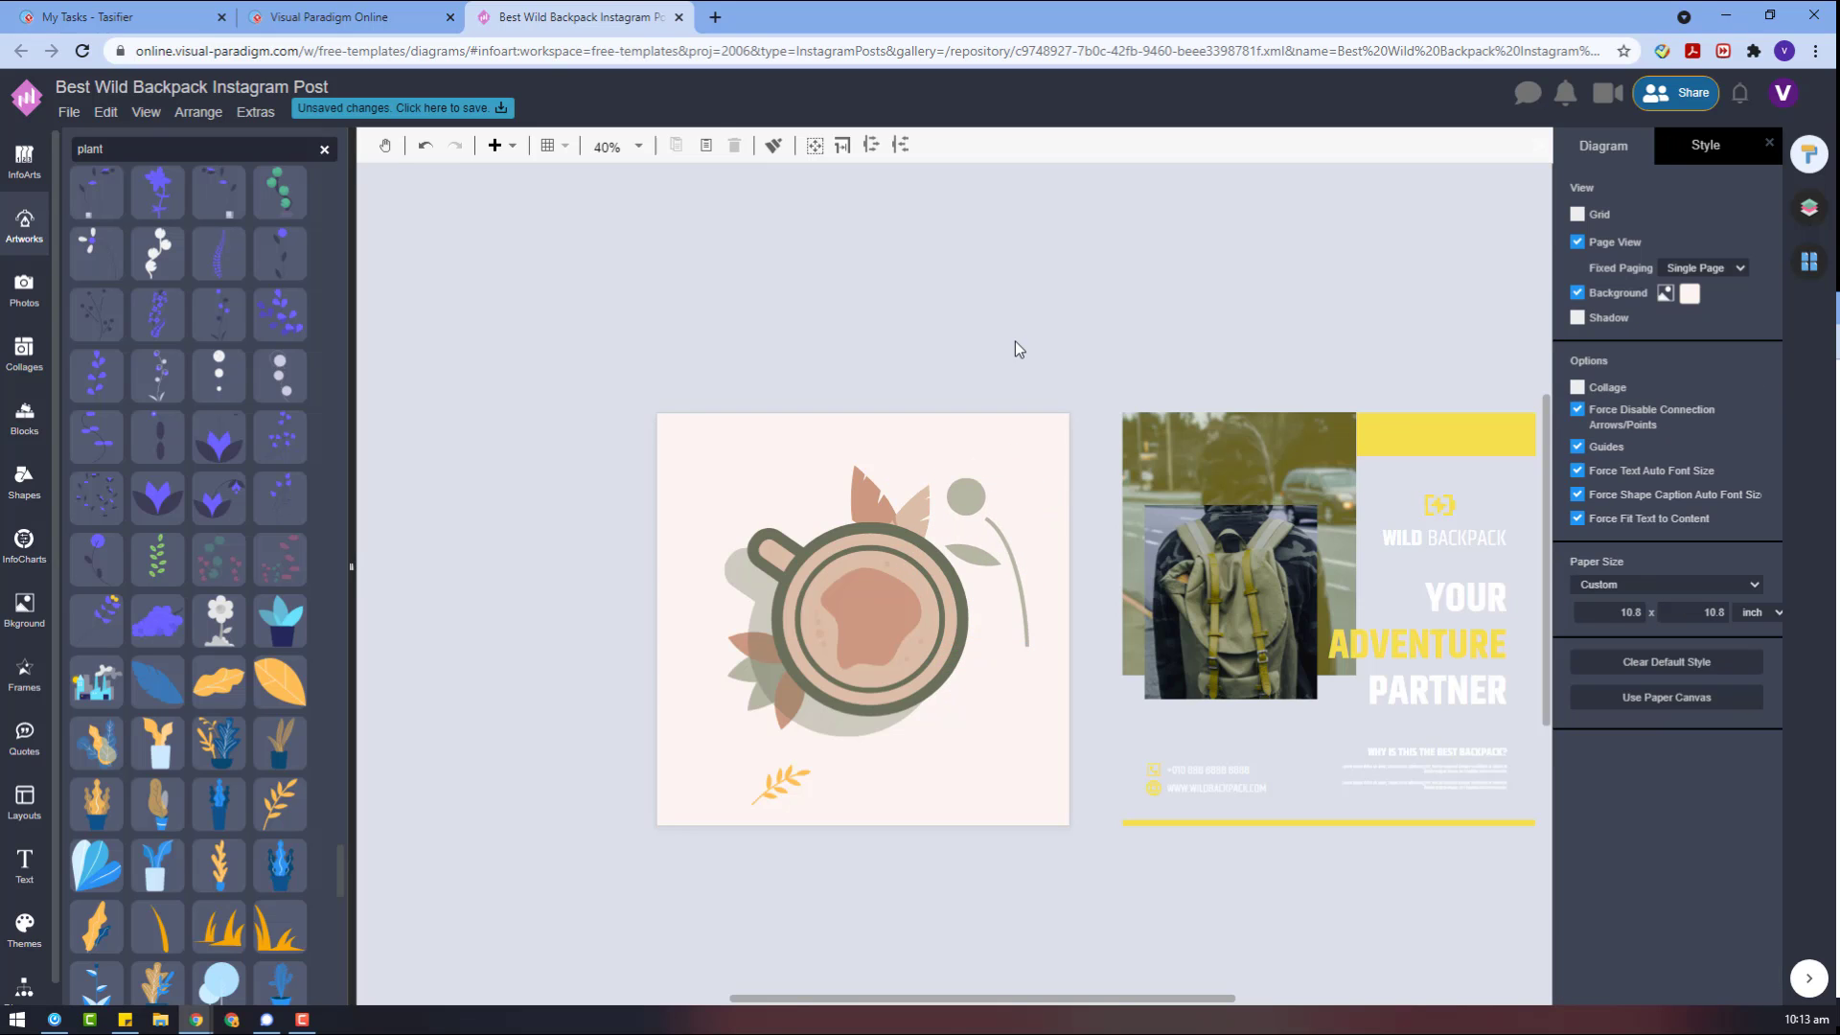
- Enlarge the yellow branch, stand it upright and move it to the pink page's lower-right corner
click(783, 787)
drag(780, 838, 828, 844)
drag(1130, 386, 1025, 582)
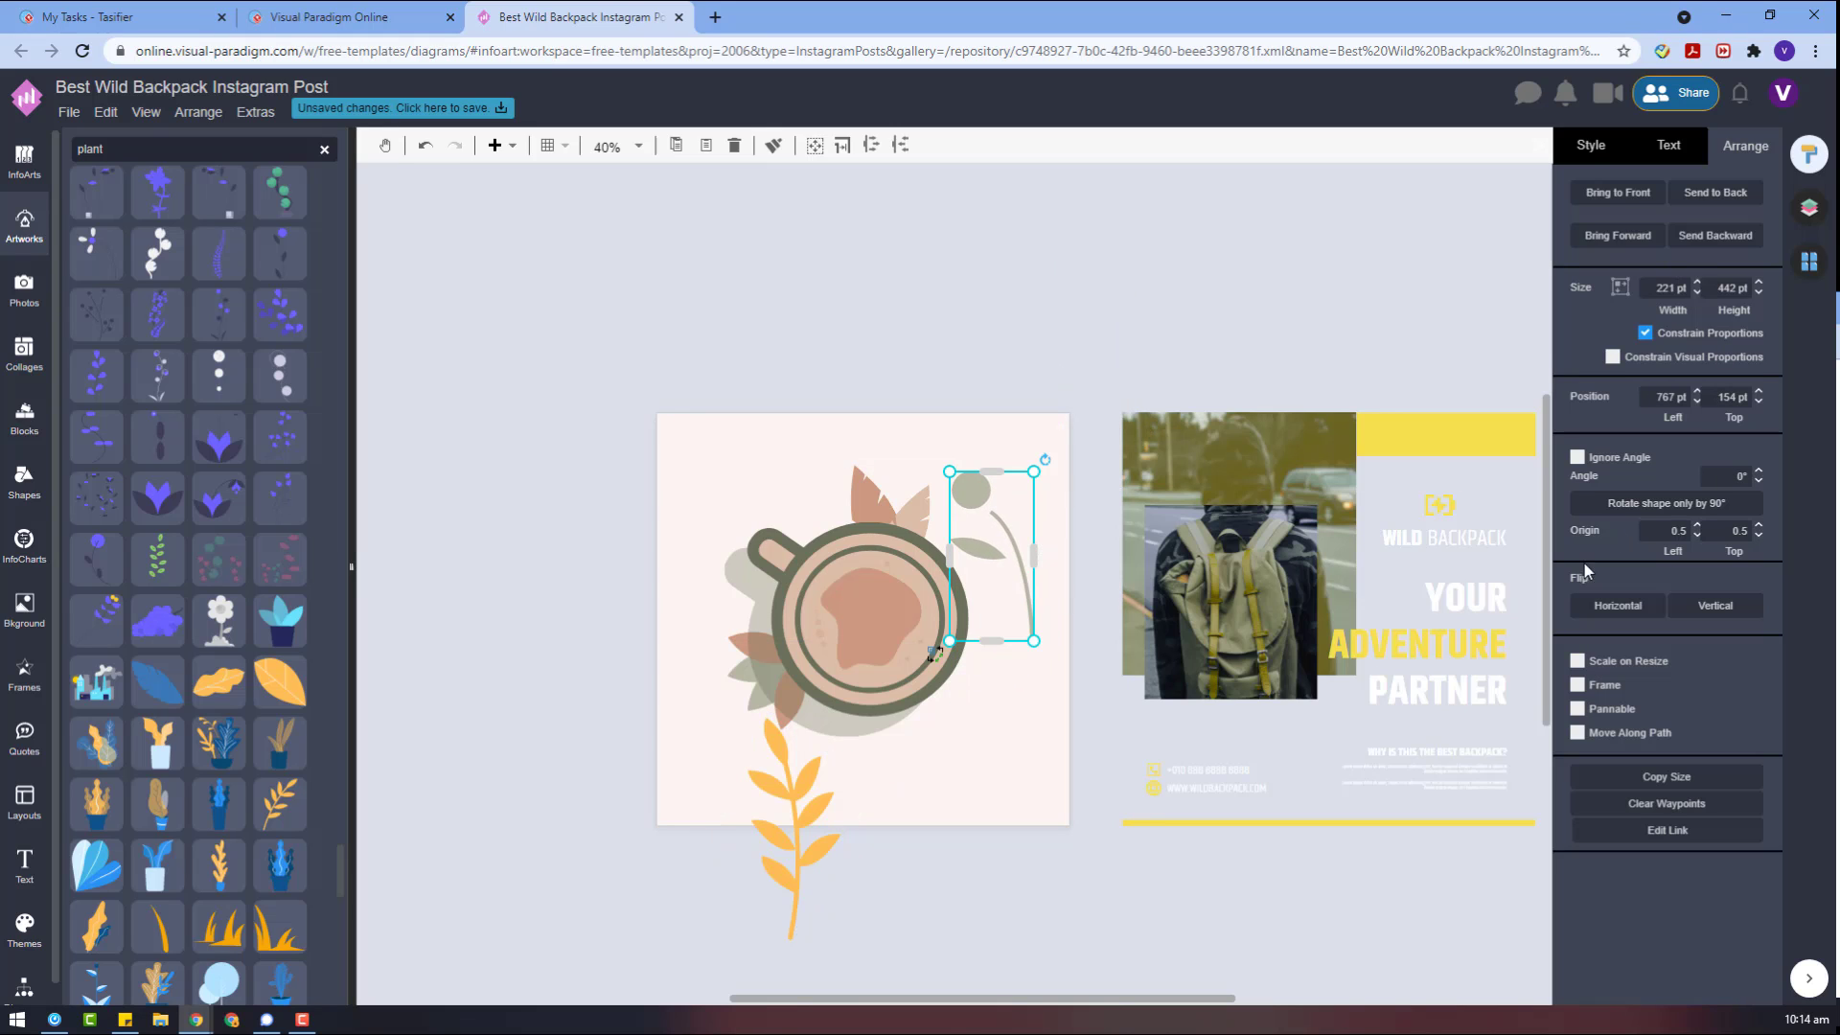
click(1602, 605)
click(1019, 399)
drag(814, 834, 1089, 855)
scroll(844, 666, down, 2)
- Enlarge the leaf cluster at the mug's lower-left rim and delete the yellow branch
click(762, 544)
click(757, 479)
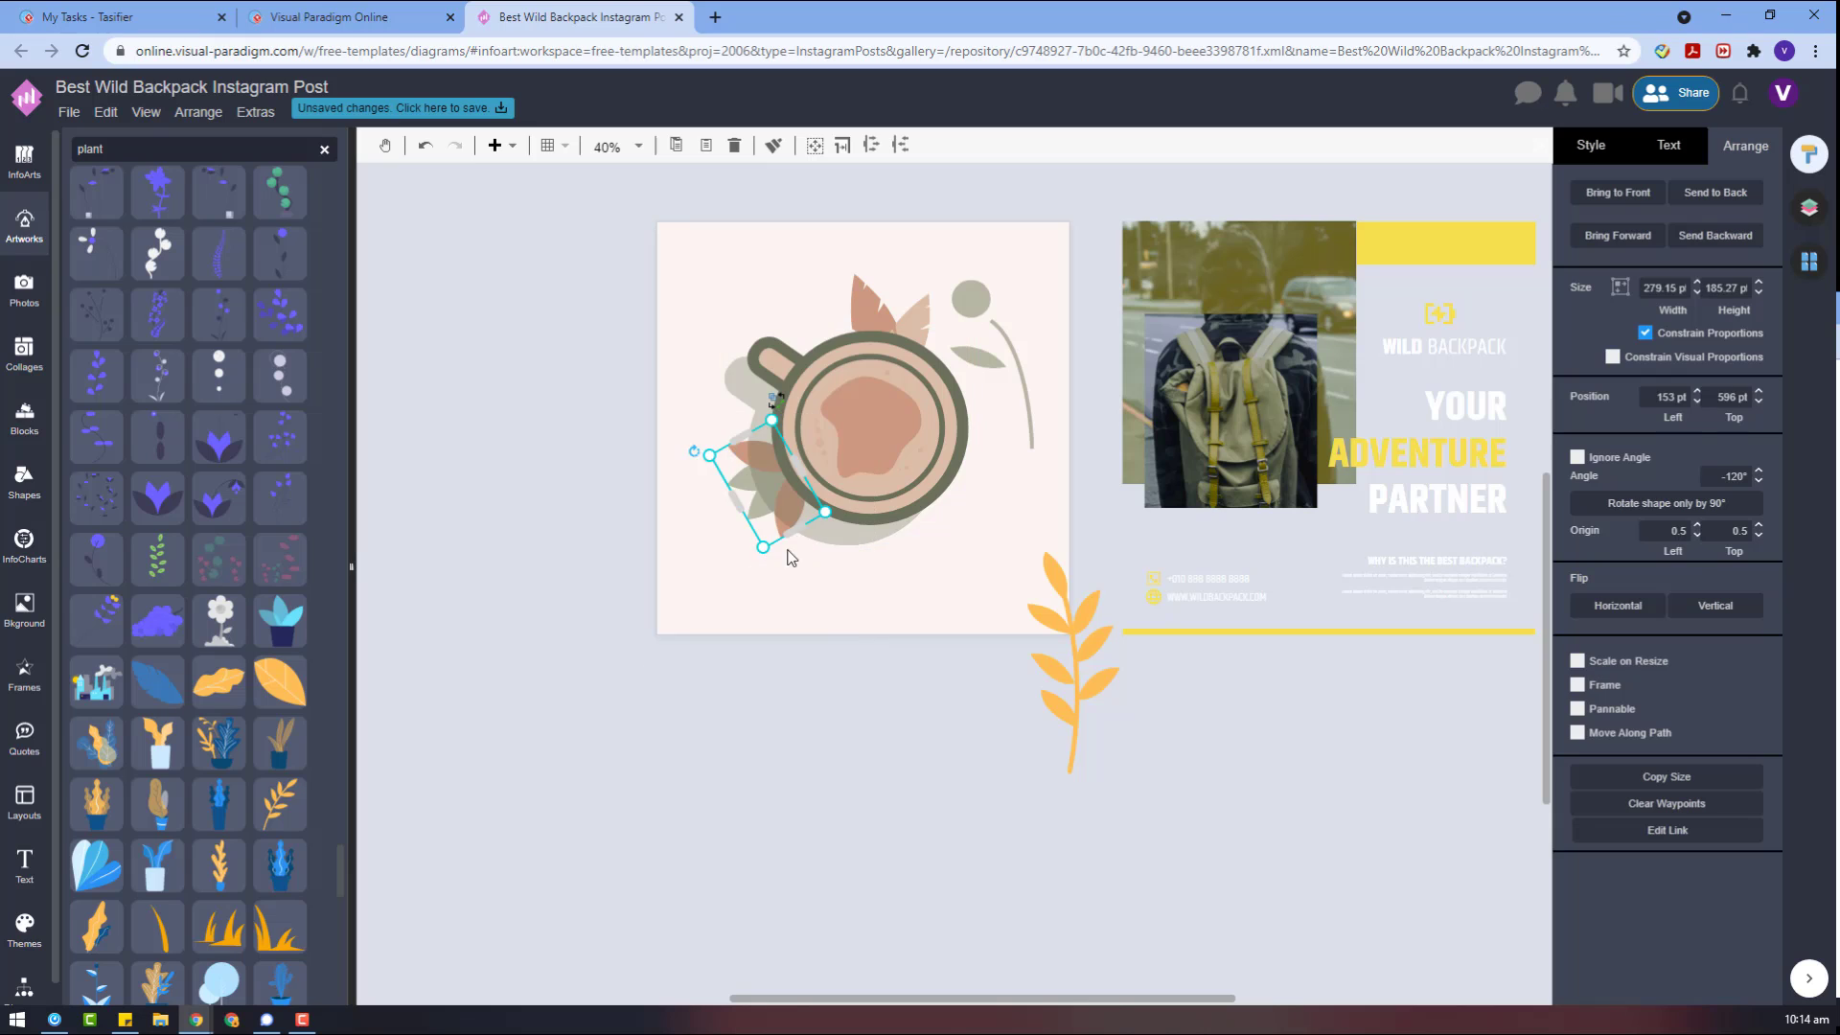
mouse_move(757, 479)
mouse_down()
mouse_move(763, 613)
mouse_move(752, 498)
mouse_up()
click(1058, 651)
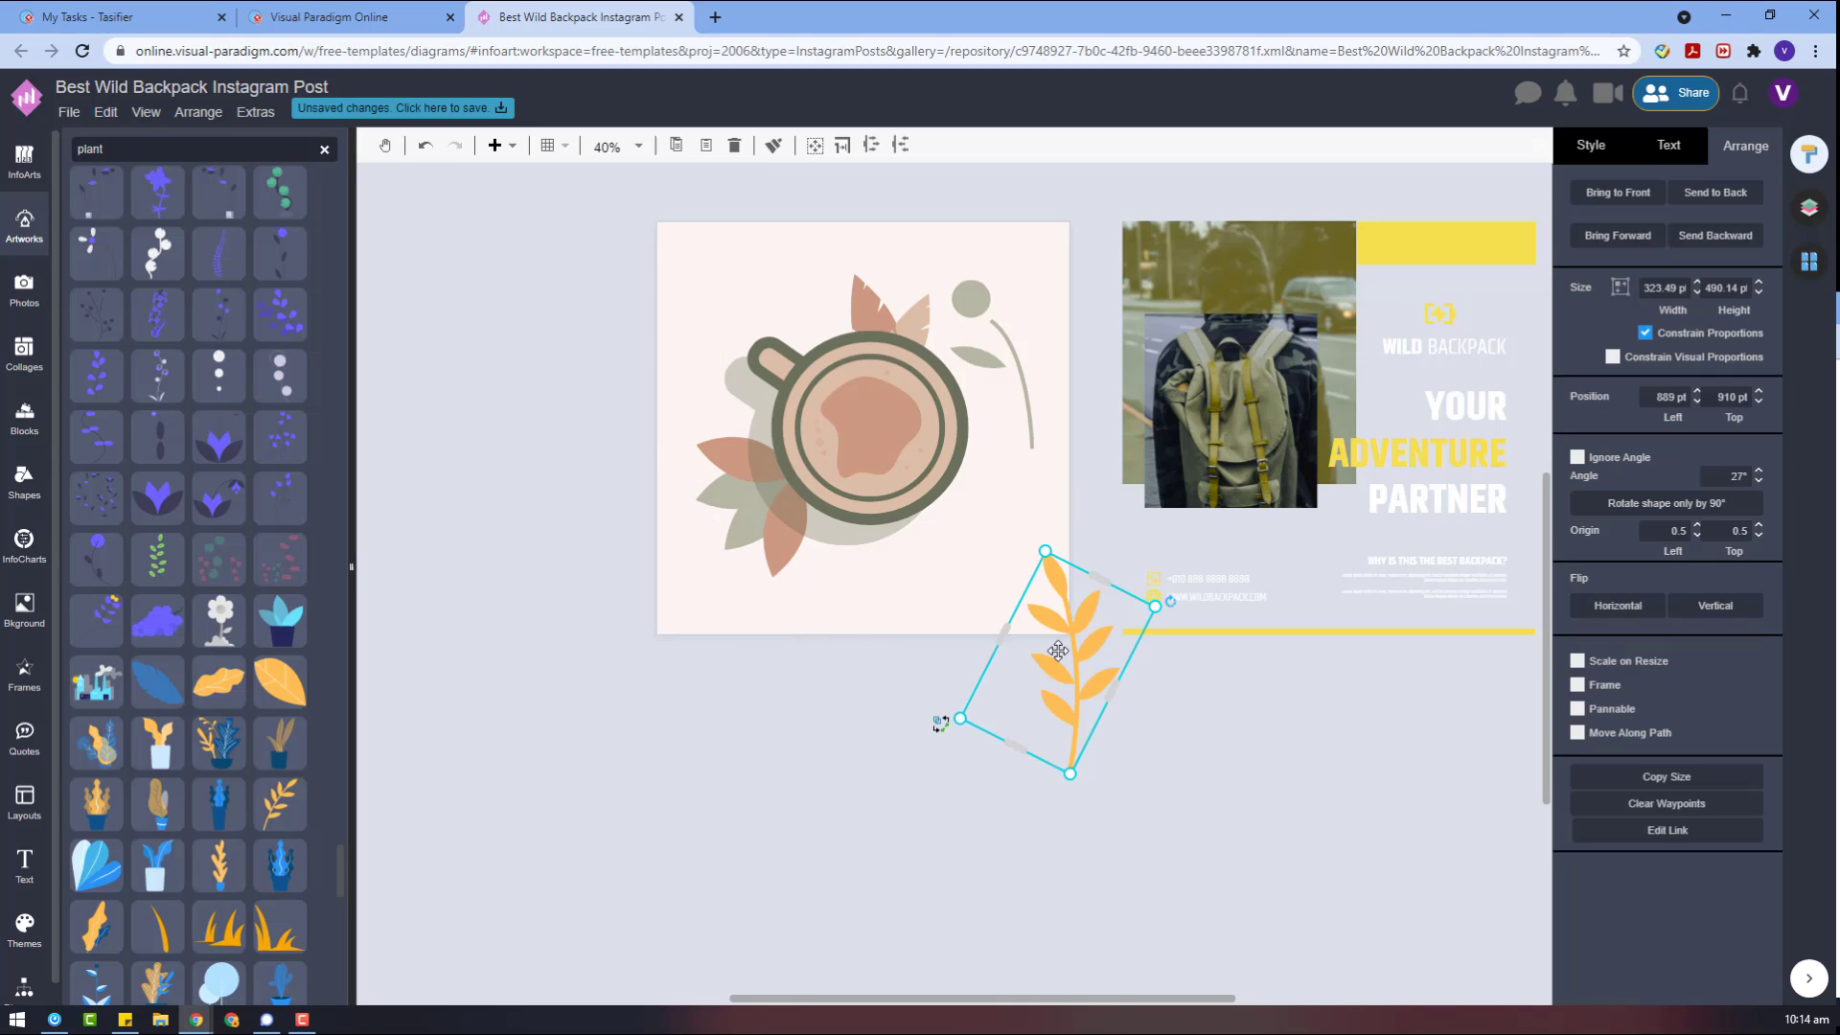
key(Delete)
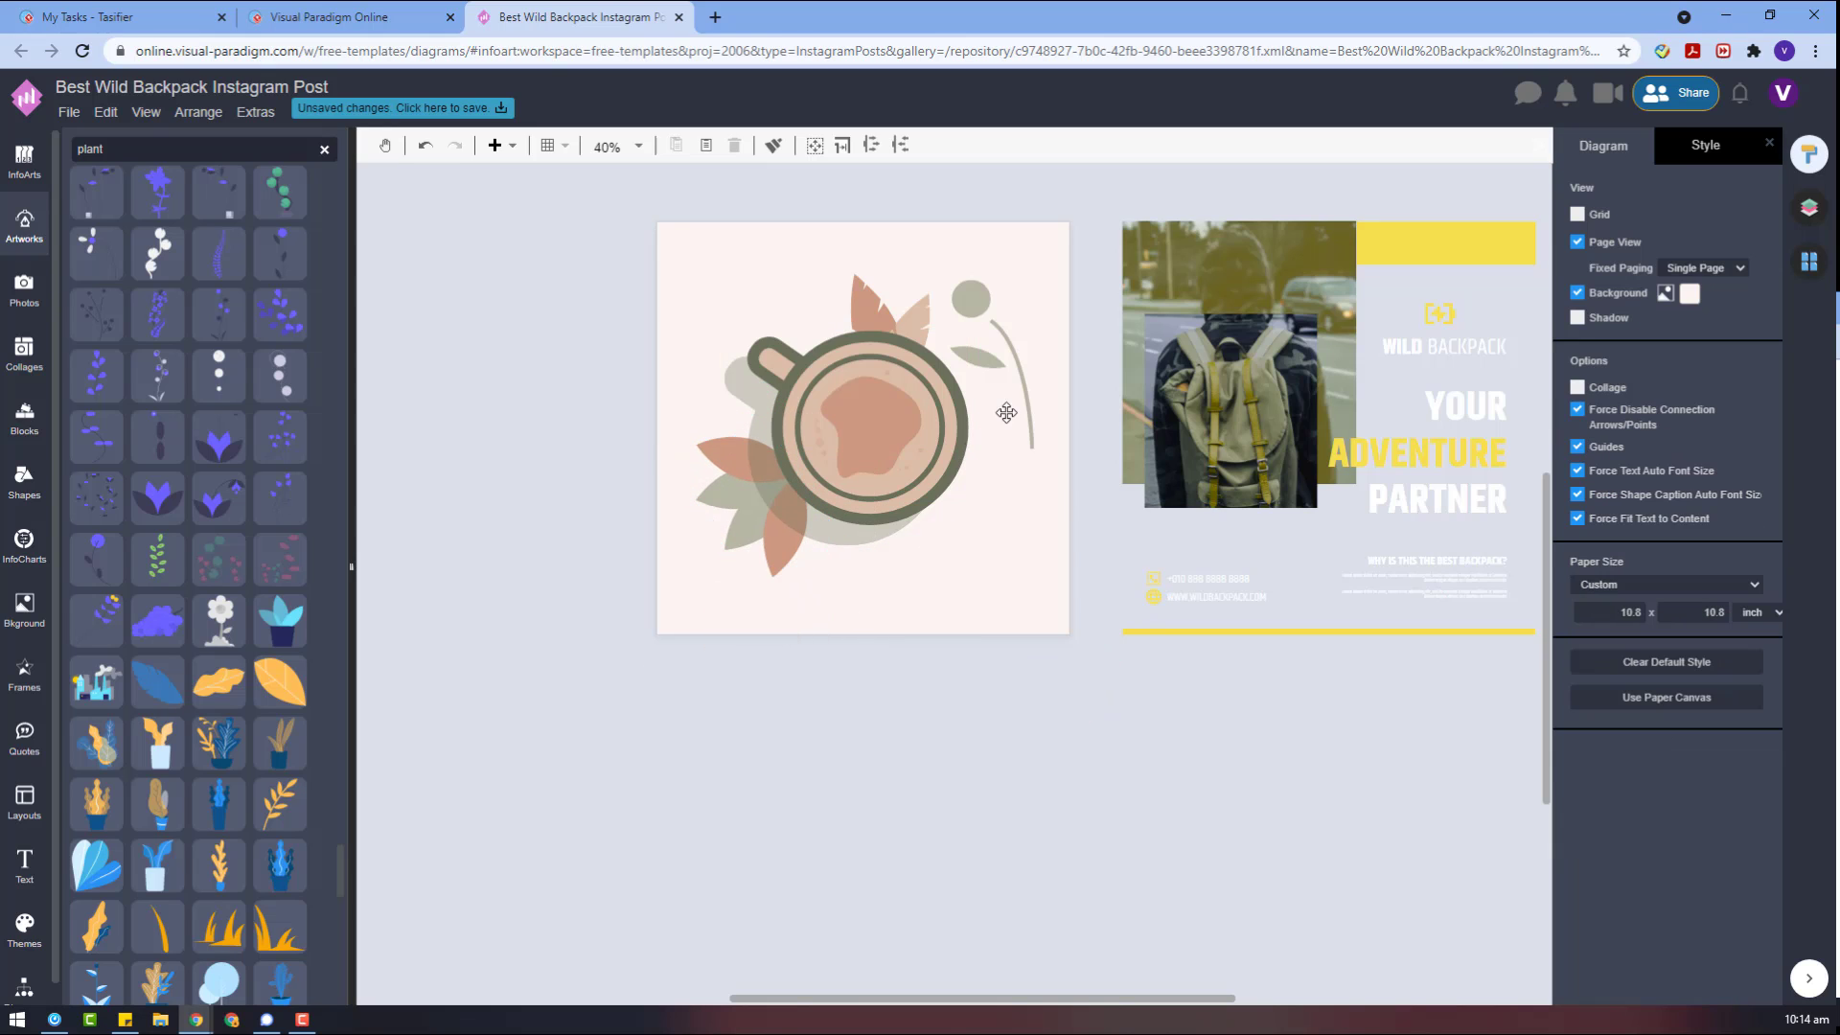
- Select the mug with all its leaves and the flower stem, shift them slightly left and enlarge them together a little
scroll(645, 422, up, 2)
drag(645, 423, 1043, 788)
mouse_move(925, 652)
mouse_down()
mouse_move(917, 632)
mouse_move(917, 650)
mouse_up()
click(1023, 767)
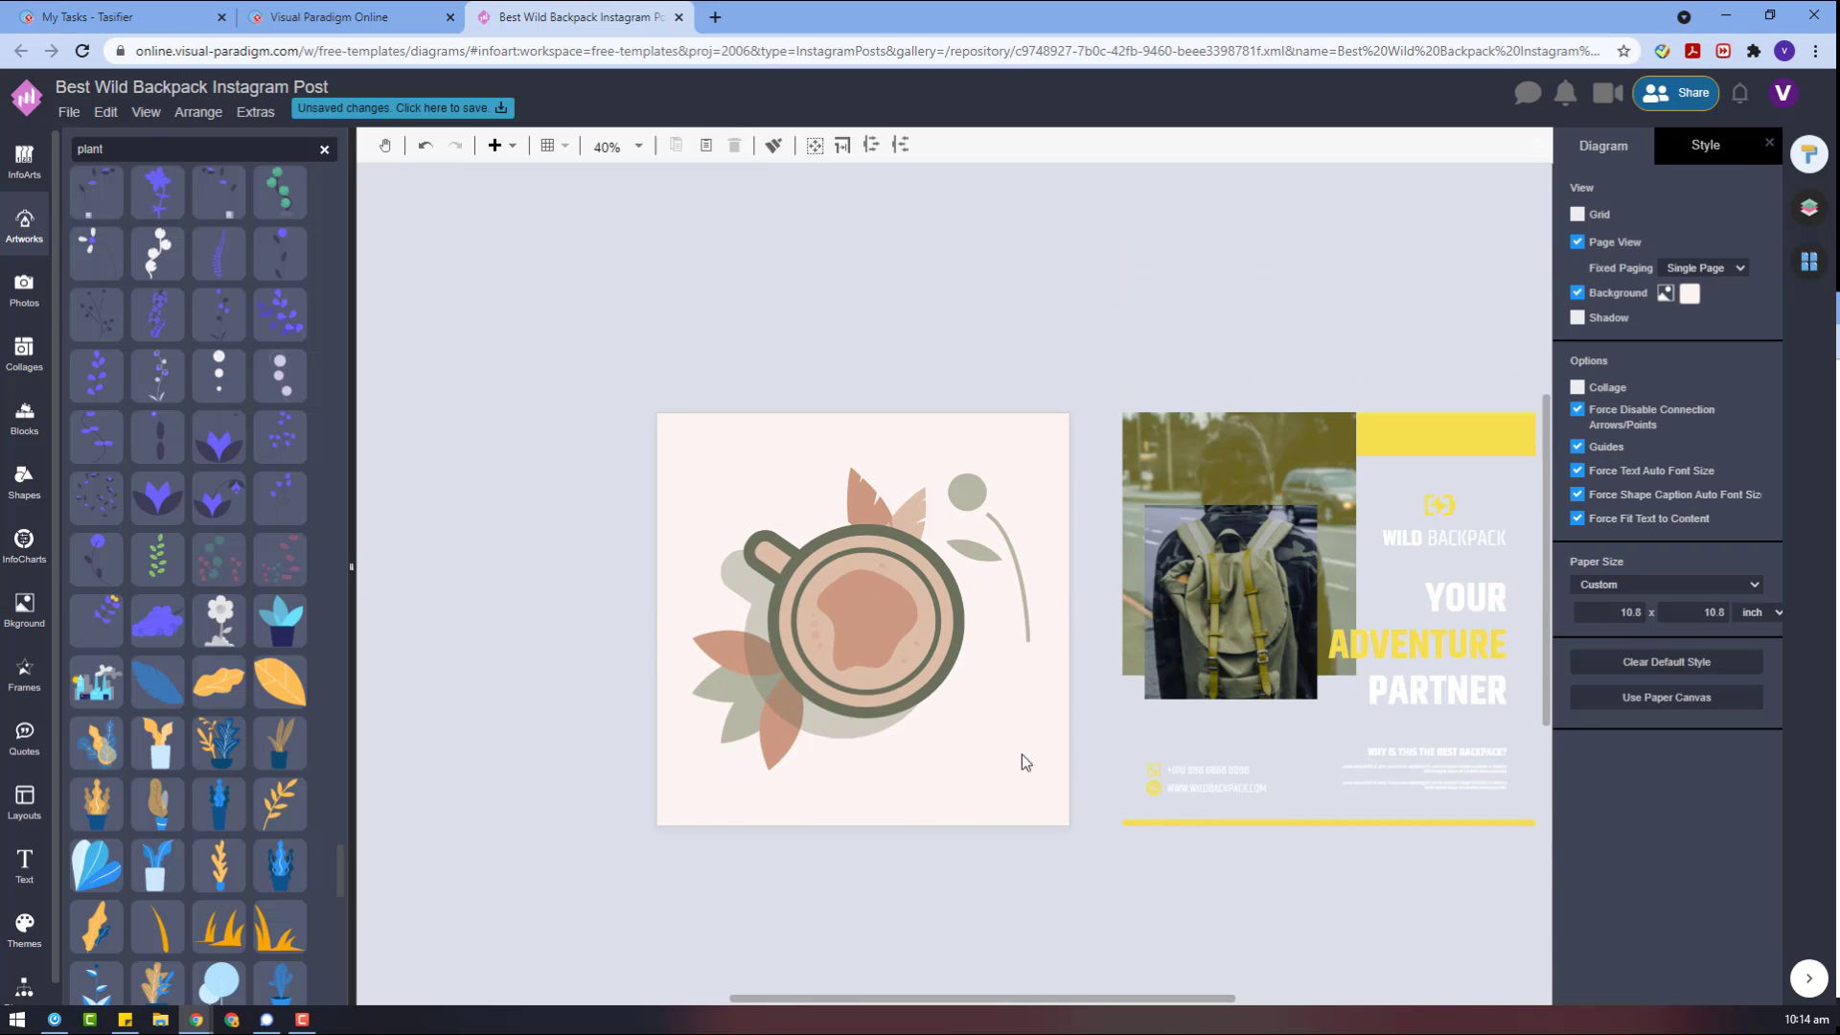
drag(592, 382, 1039, 792)
drag(794, 707, 804, 697)
- Shrink the leaf cluster at the mug's lower left to about 344 × 228 pt and tuck it against the mug
click(752, 781)
click(753, 794)
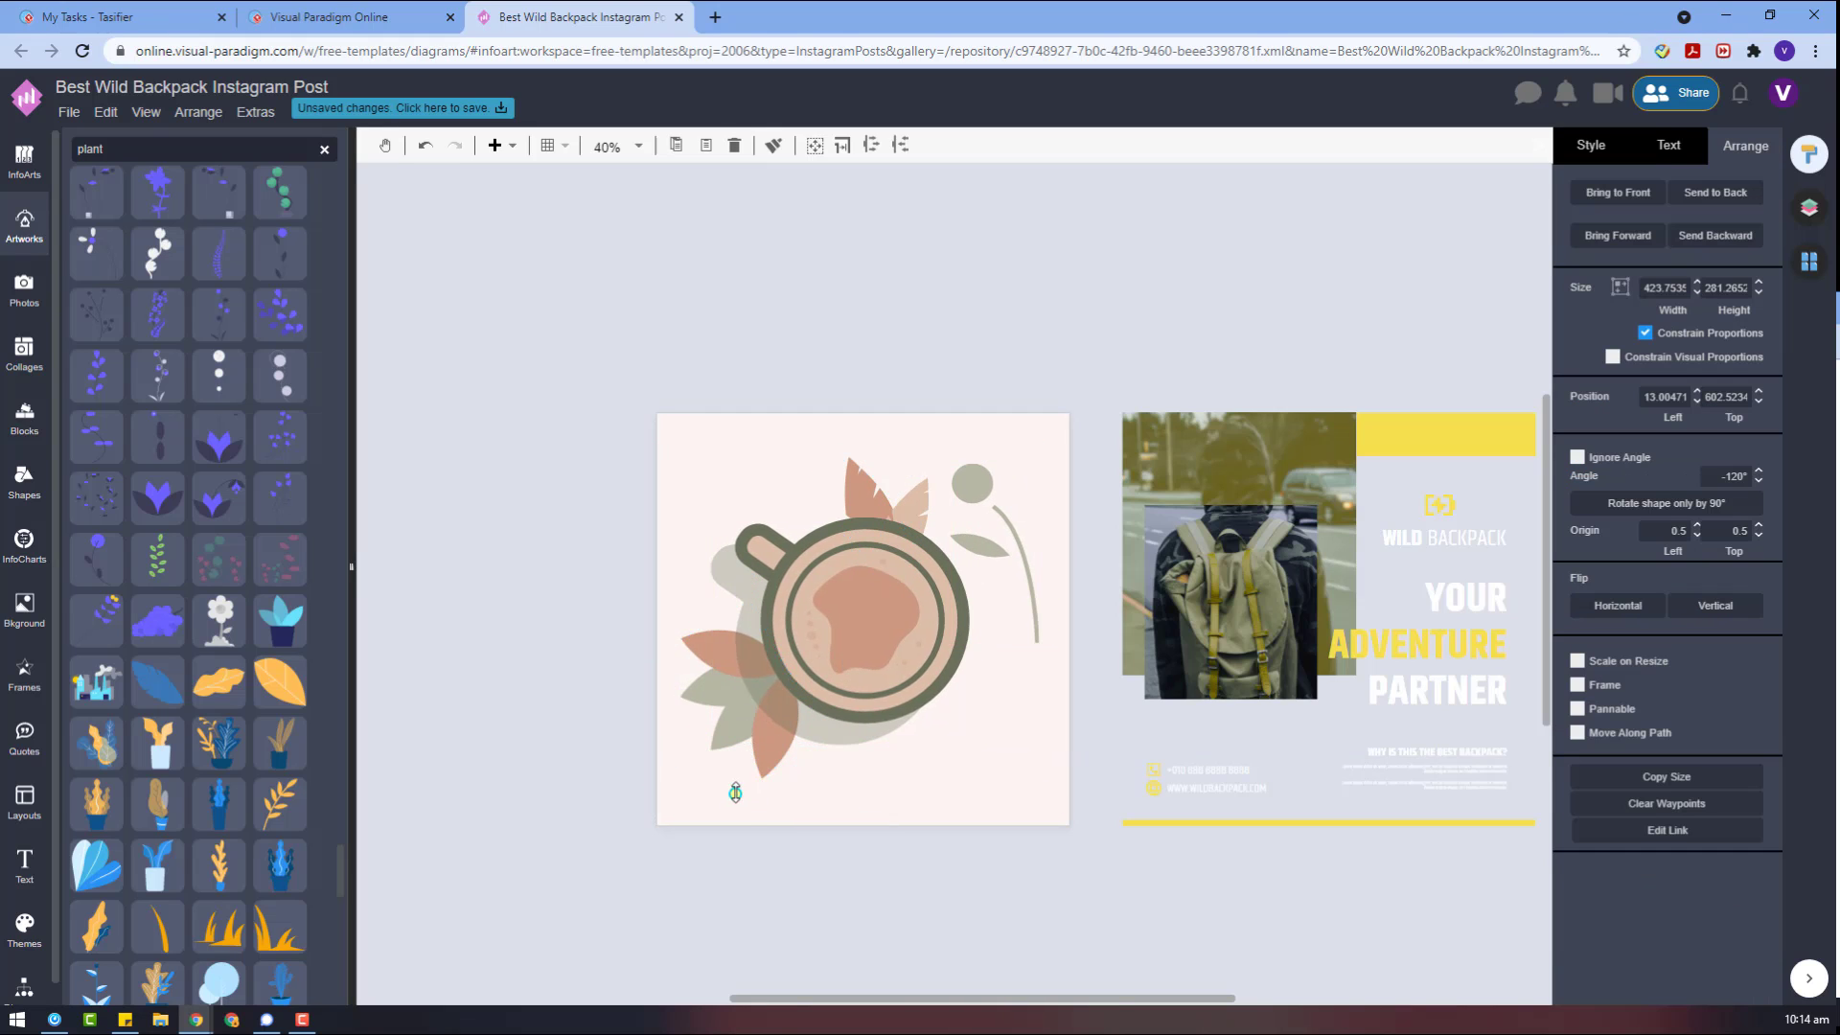
click(678, 751)
click(697, 751)
click(842, 791)
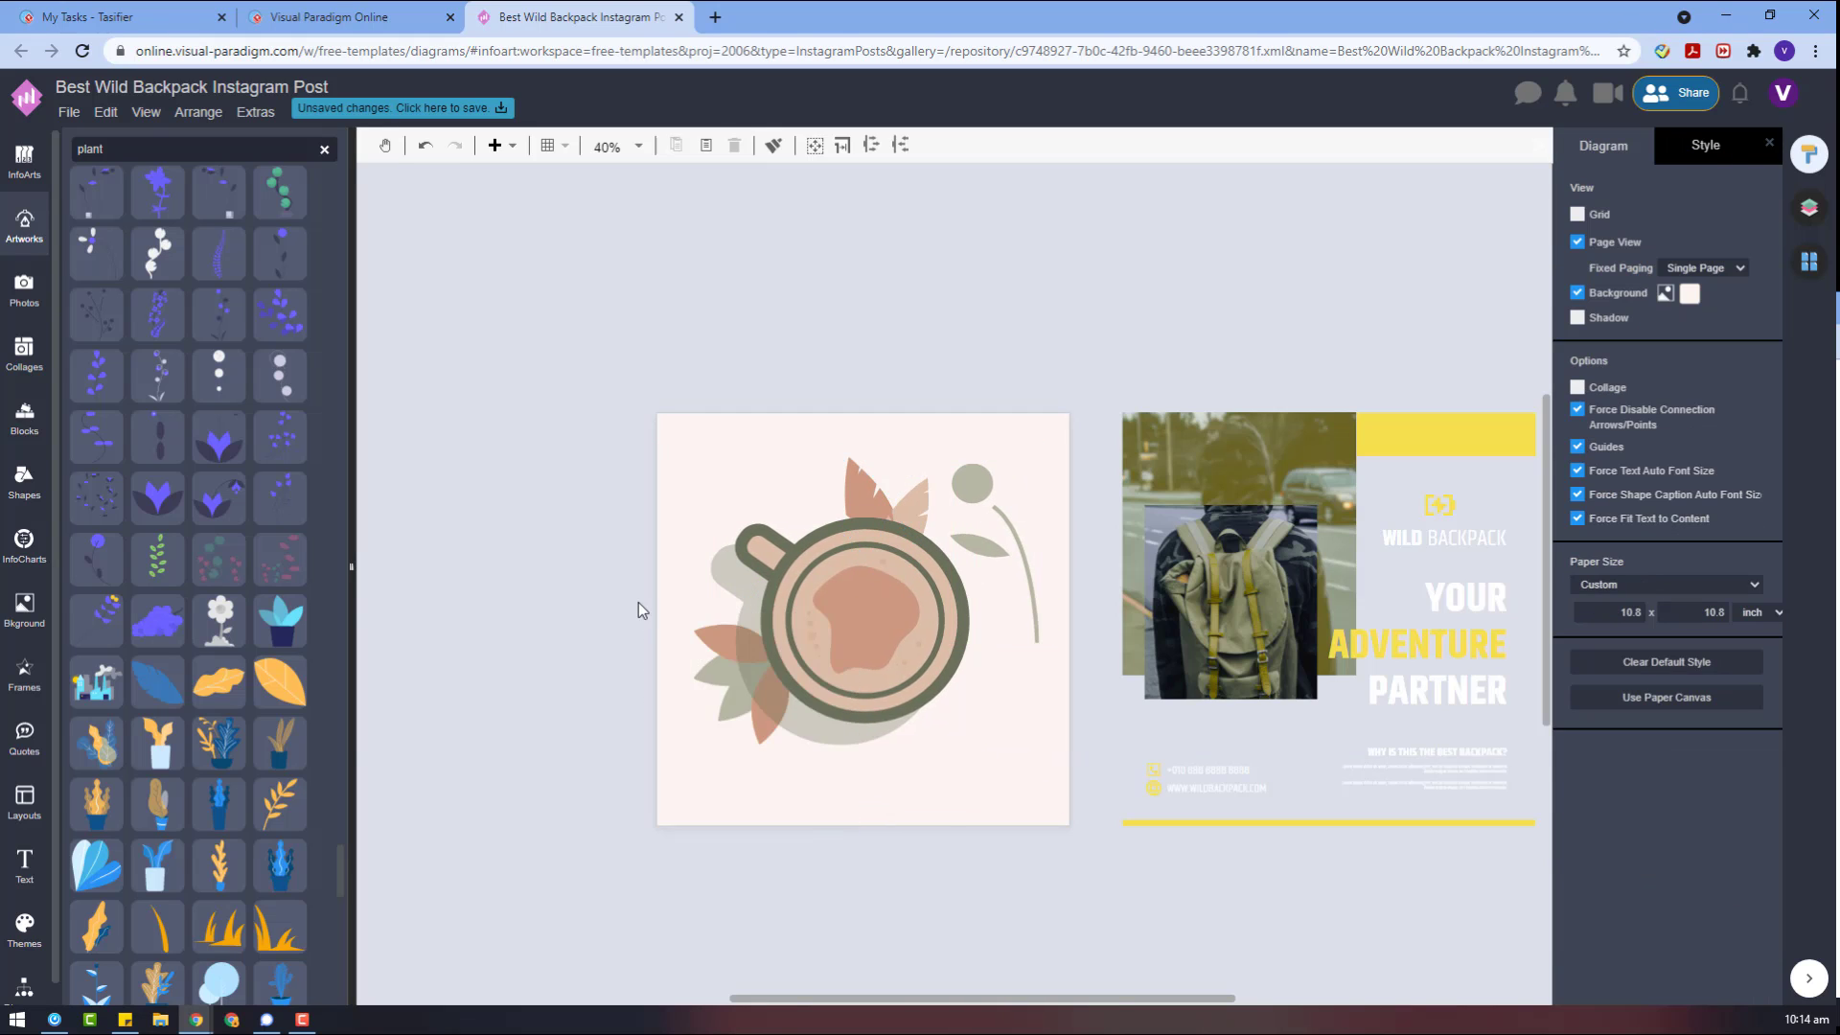
click(765, 733)
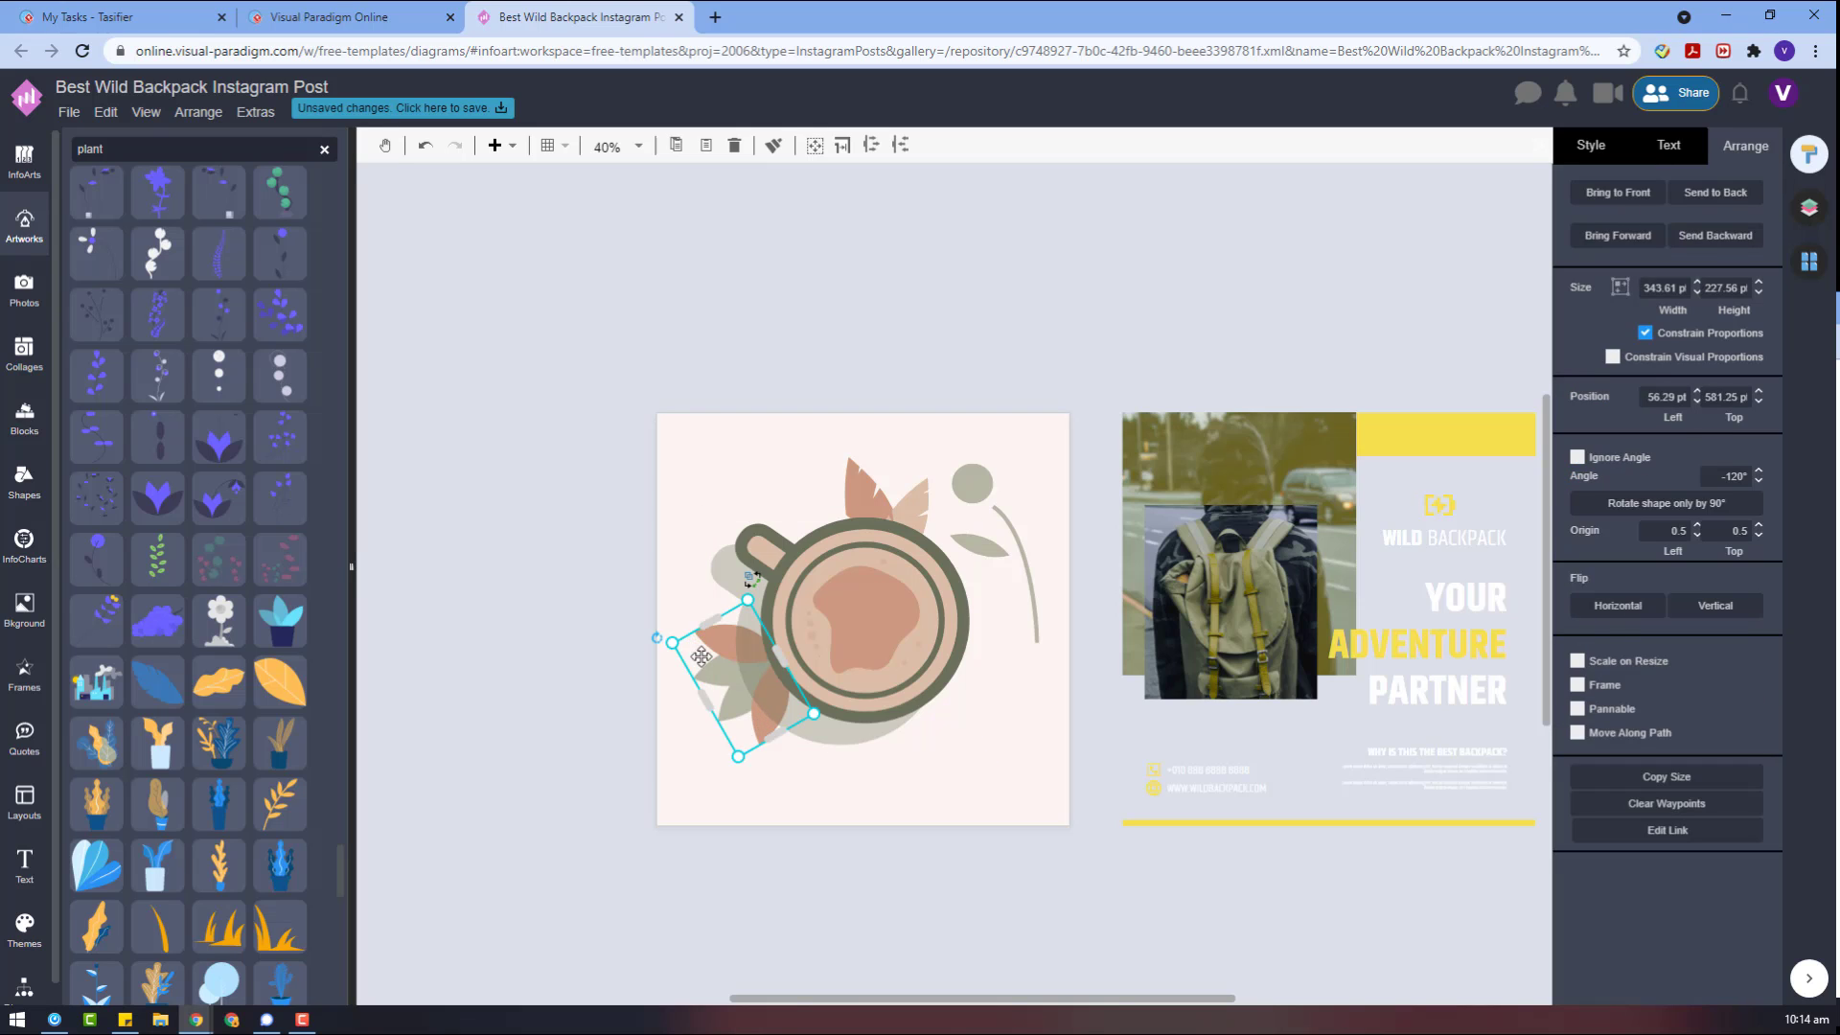
click(603, 624)
drag(734, 661, 742, 669)
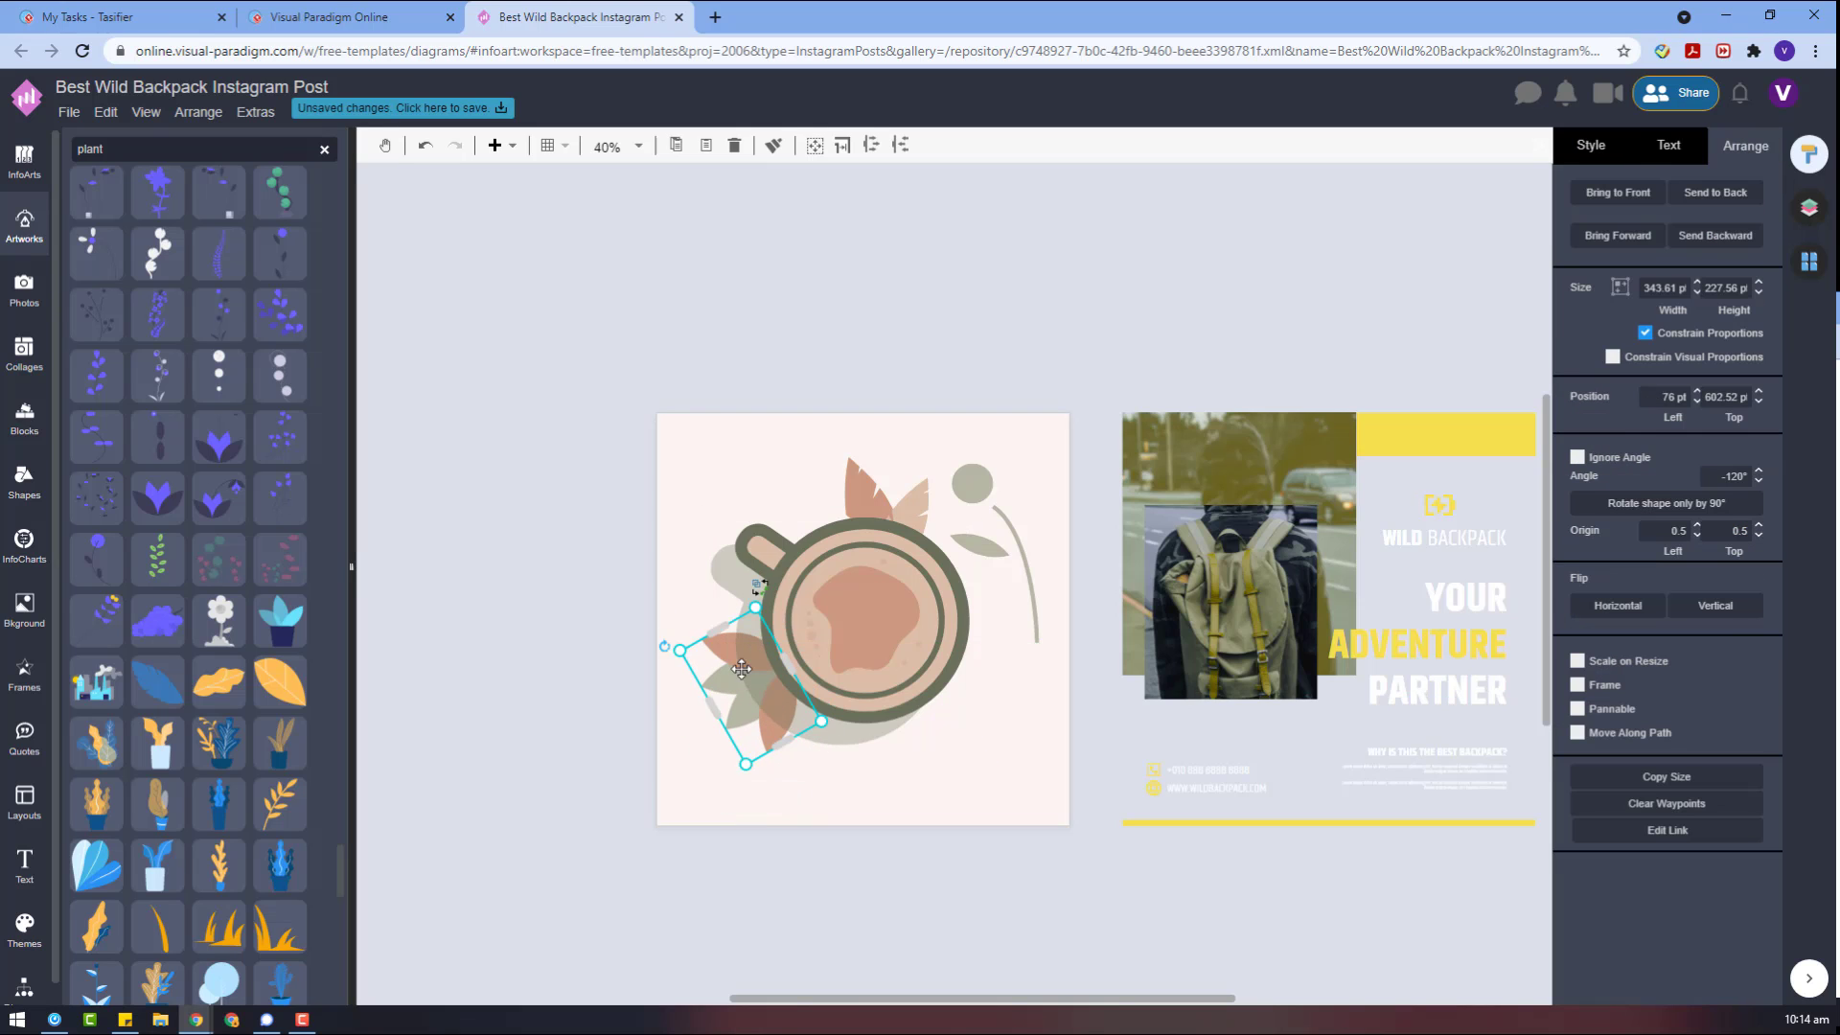
- Enlarge the mug, leaves and flower stem together to span most of the page width and nudge them into the centre
drag(620, 399, 1081, 863)
drag(677, 764, 648, 793)
drag(874, 642, 884, 638)
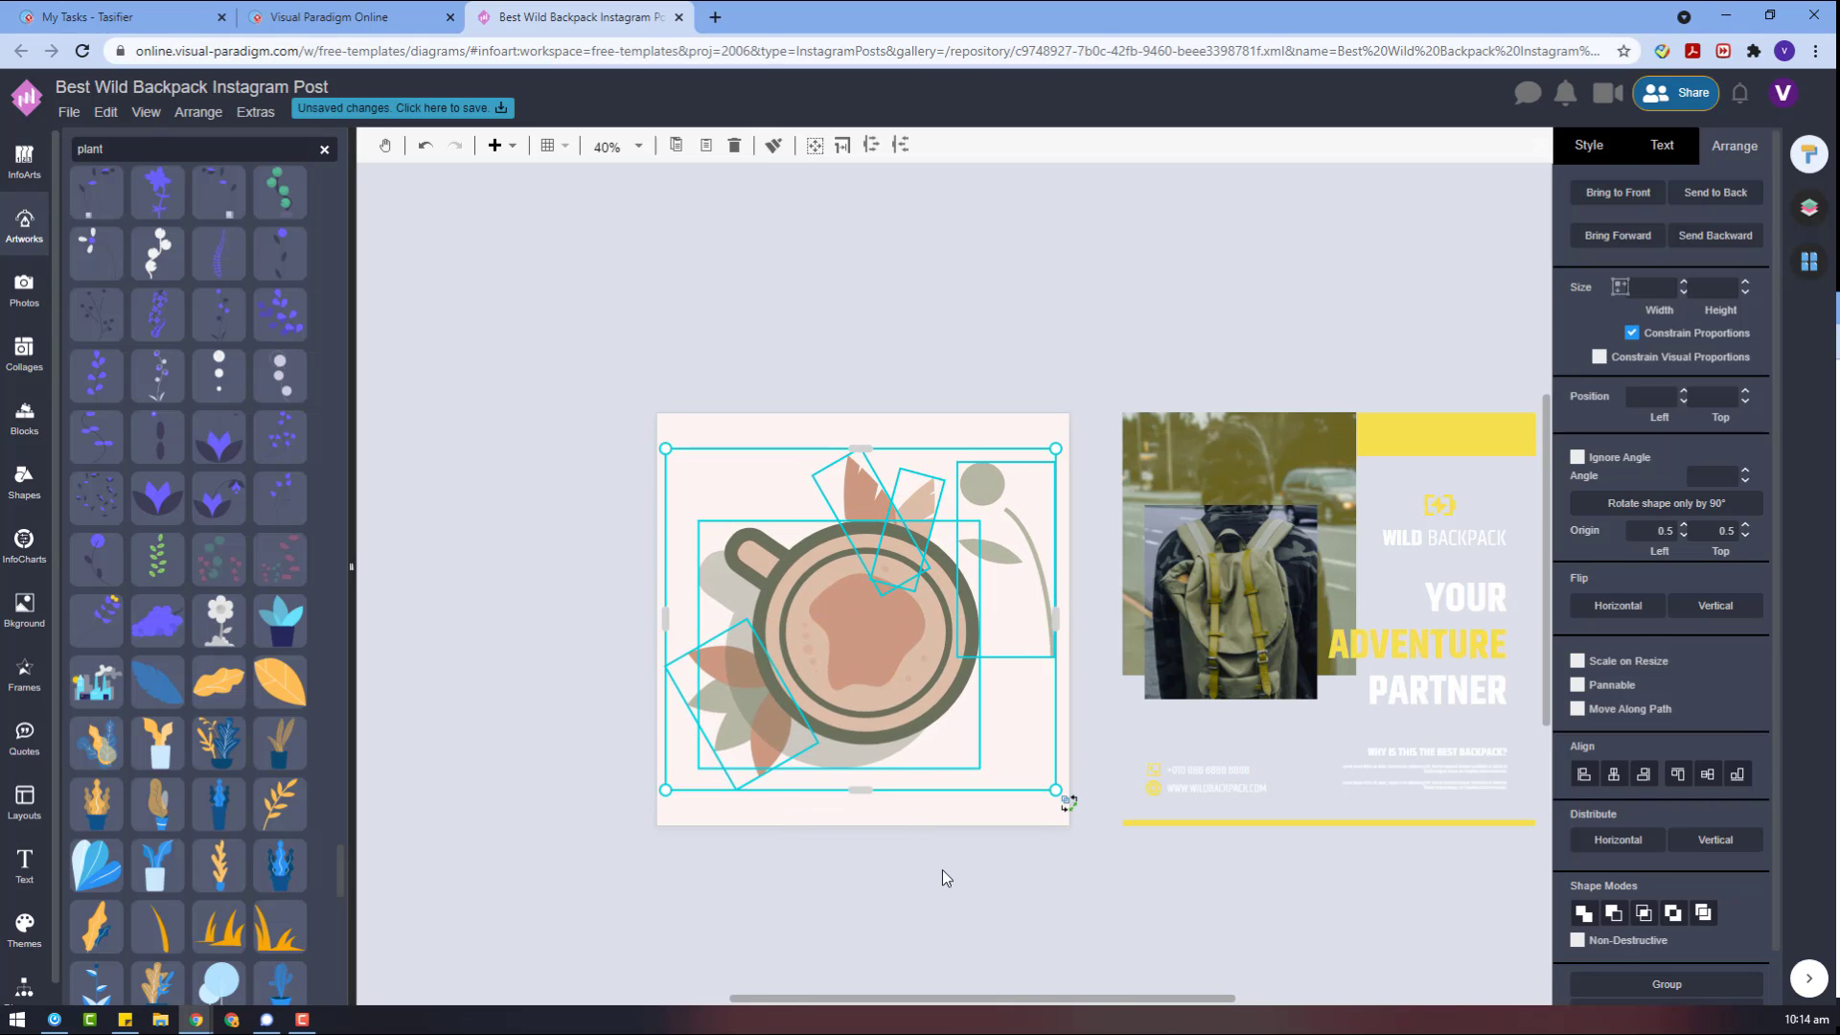
click(964, 859)
- Try the peach daisy pattern from the Floral backgrounds behind the mug
click(24, 606)
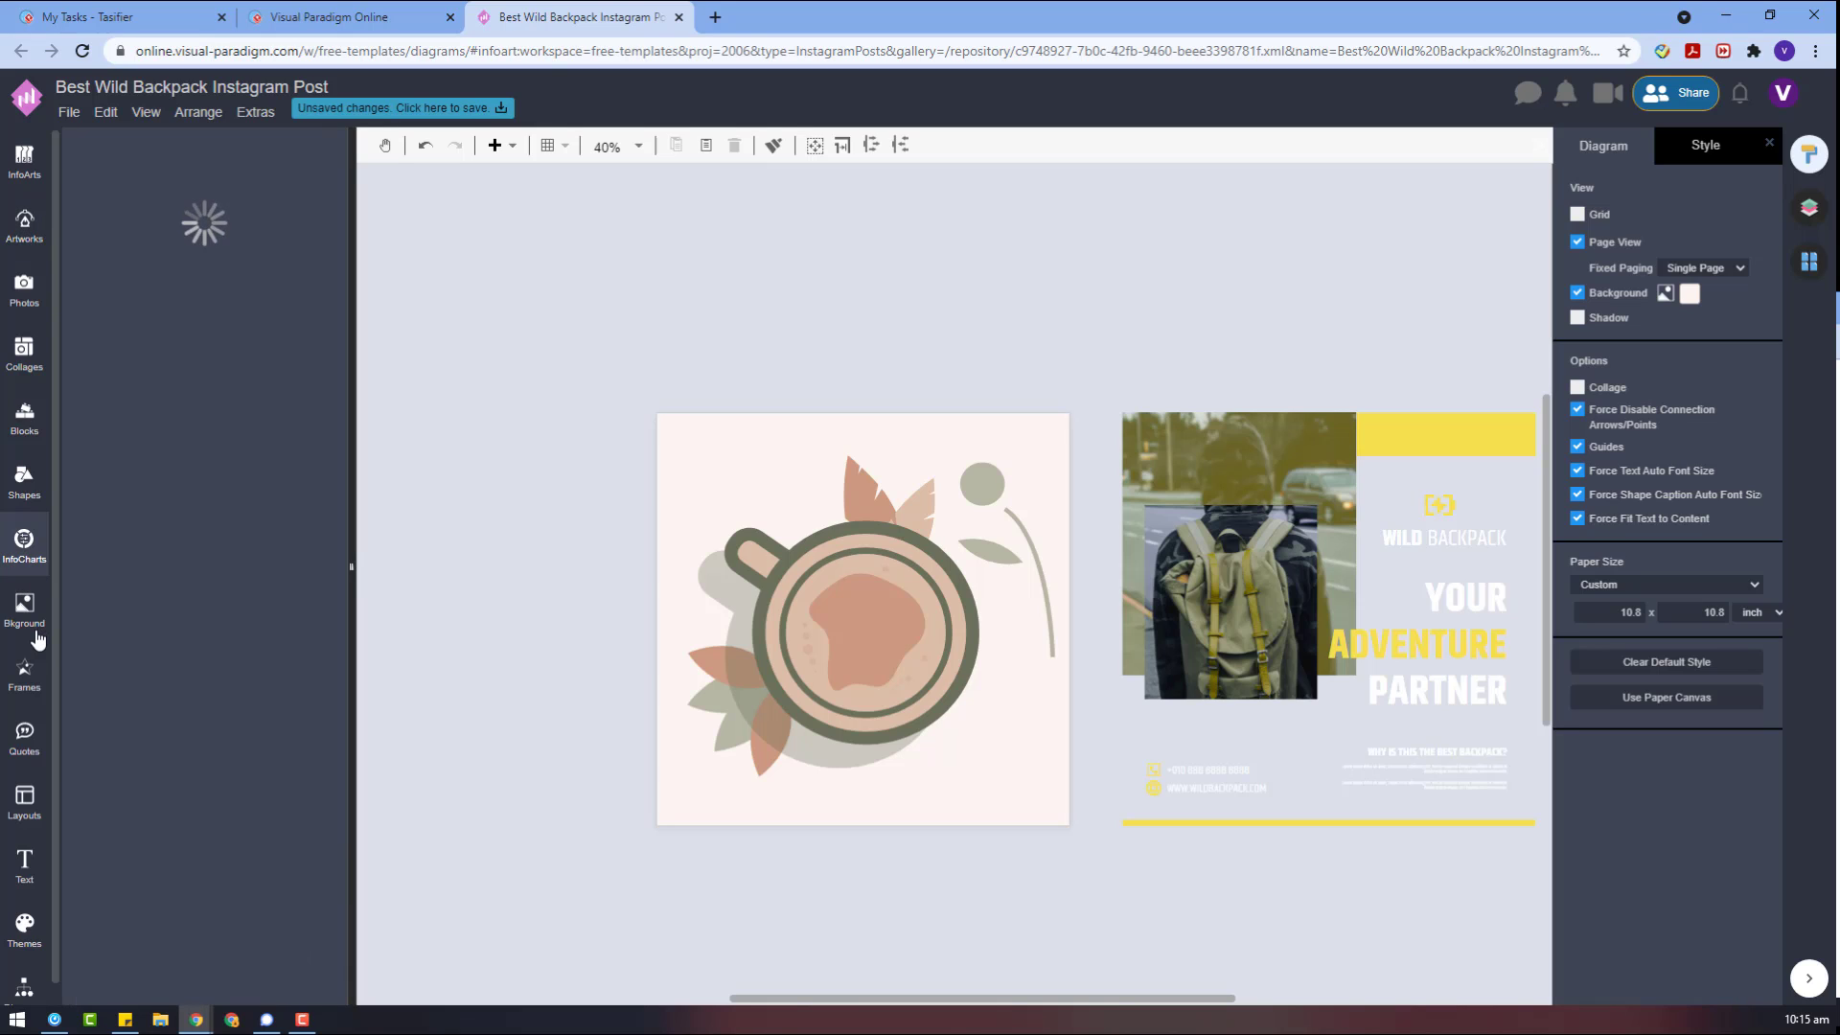
click(201, 640)
scroll(206, 690, down, 1)
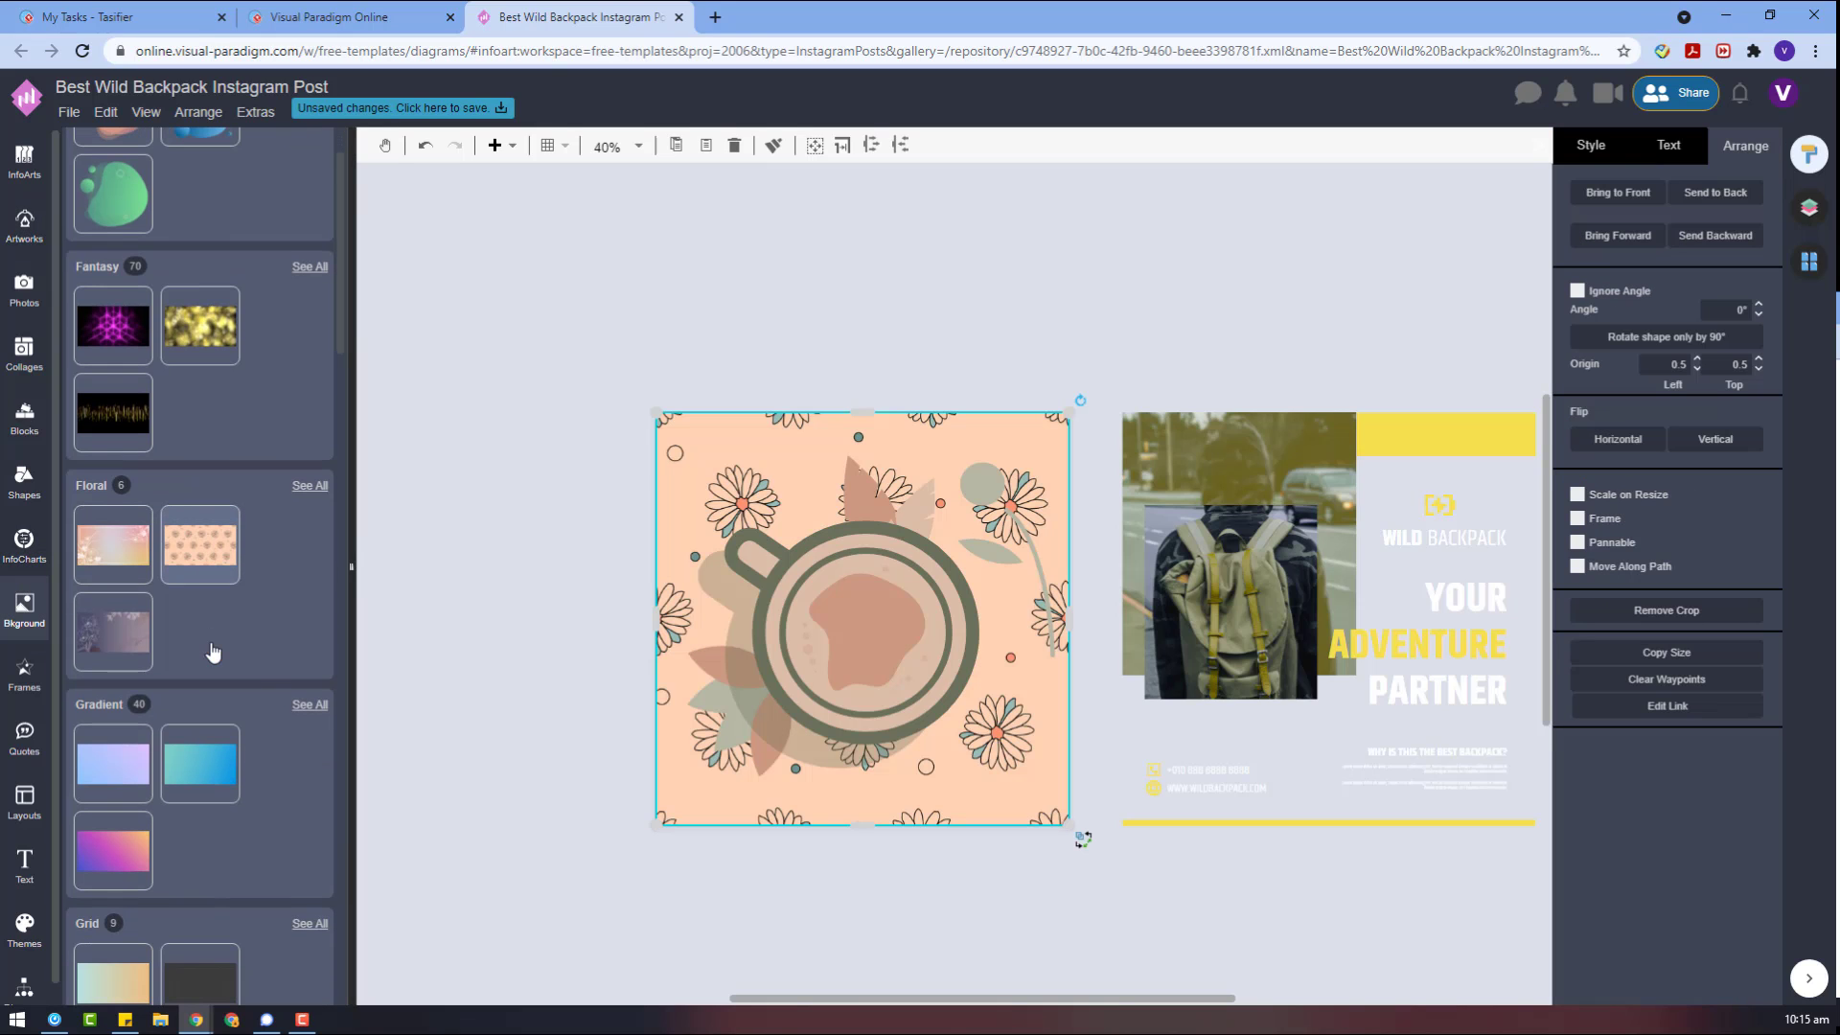
scroll(163, 706, down, 7)
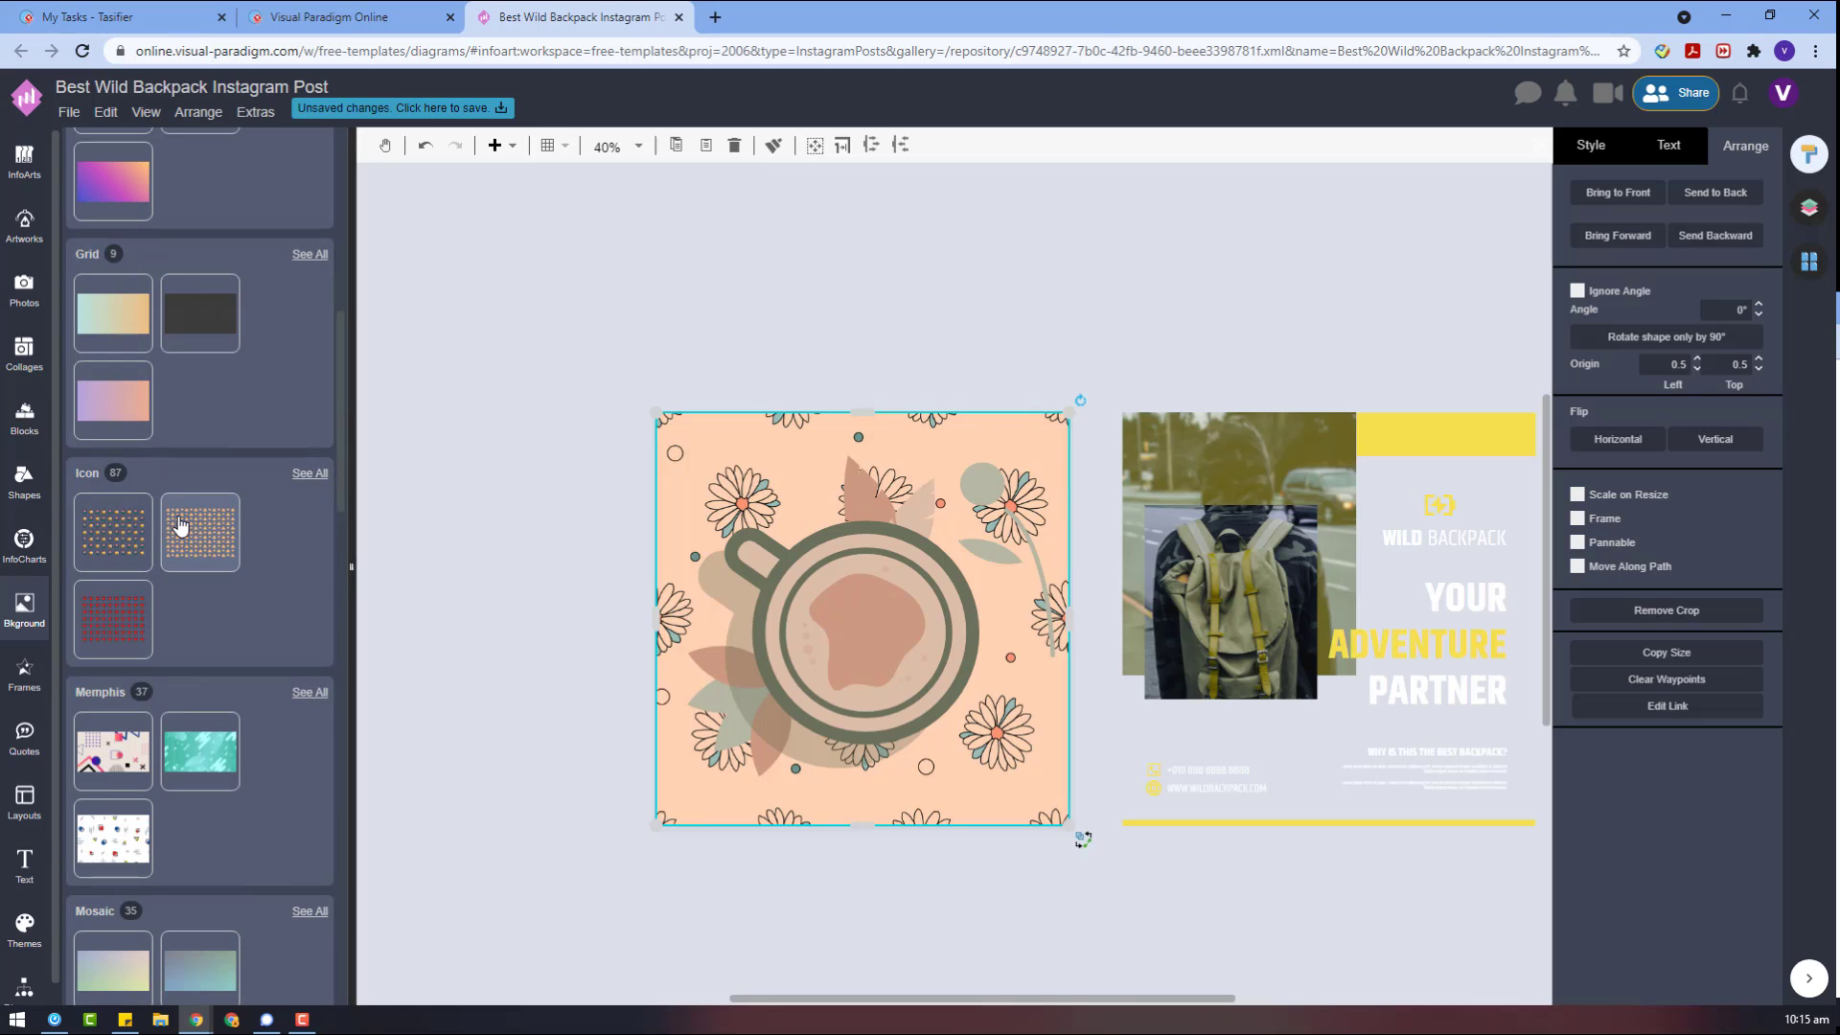
- Try the orange and yellow triangle-and-star patterns from the Icon backgrounds on the page
click(201, 532)
click(310, 472)
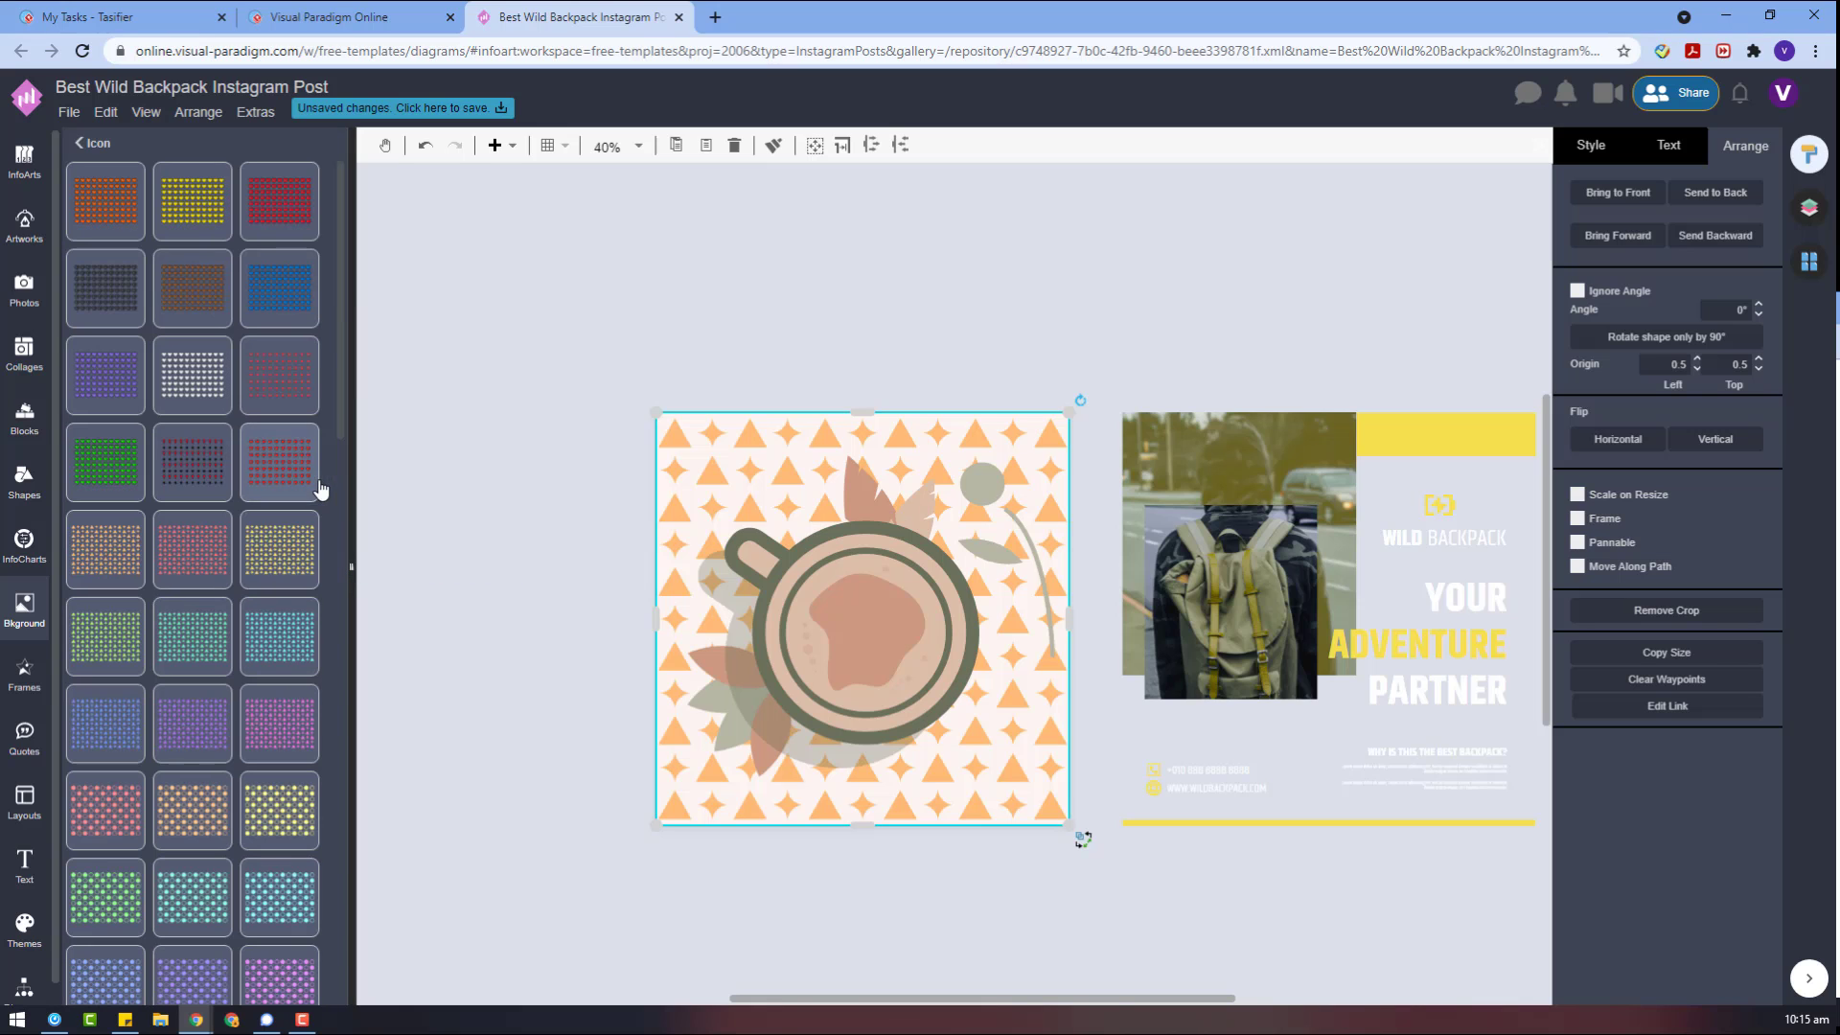
click(279, 551)
scroll(233, 736, down, 1)
scroll(233, 736, down, 3)
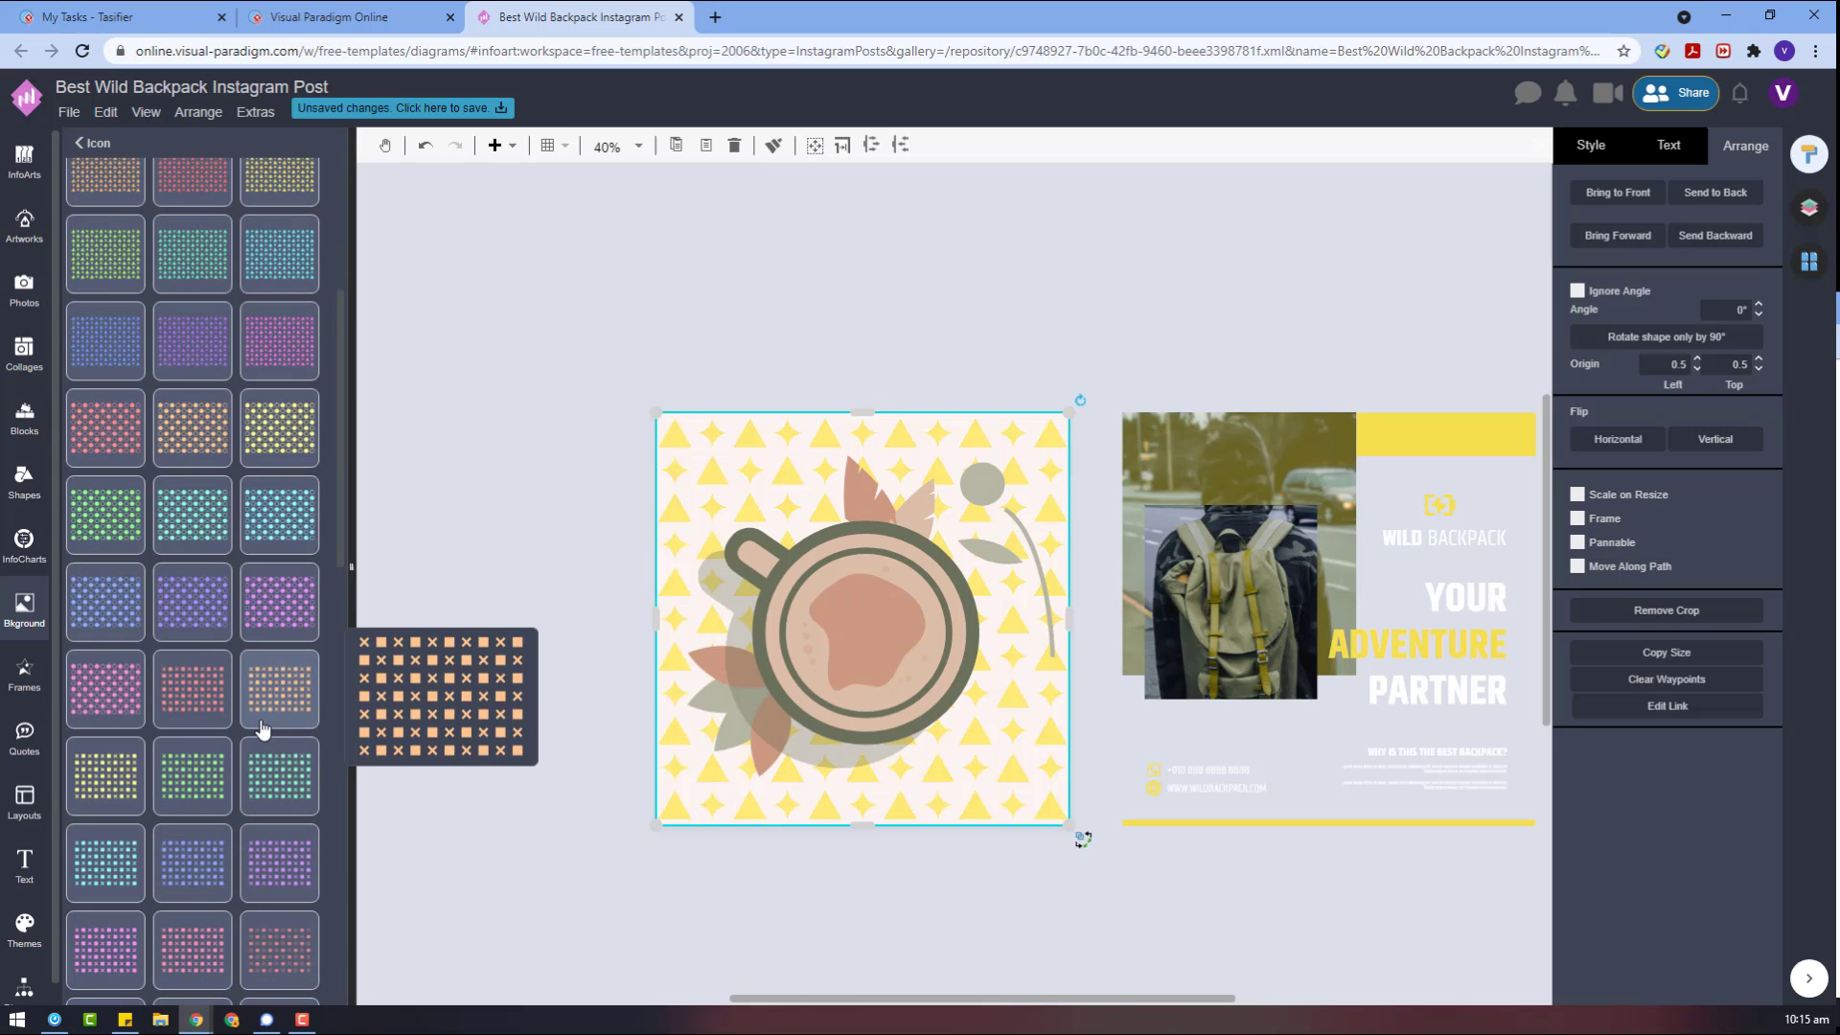
- Apply the orange pattern of filled and outlined circles from the Icon backgrounds to the page
click(264, 728)
click(256, 611)
click(201, 602)
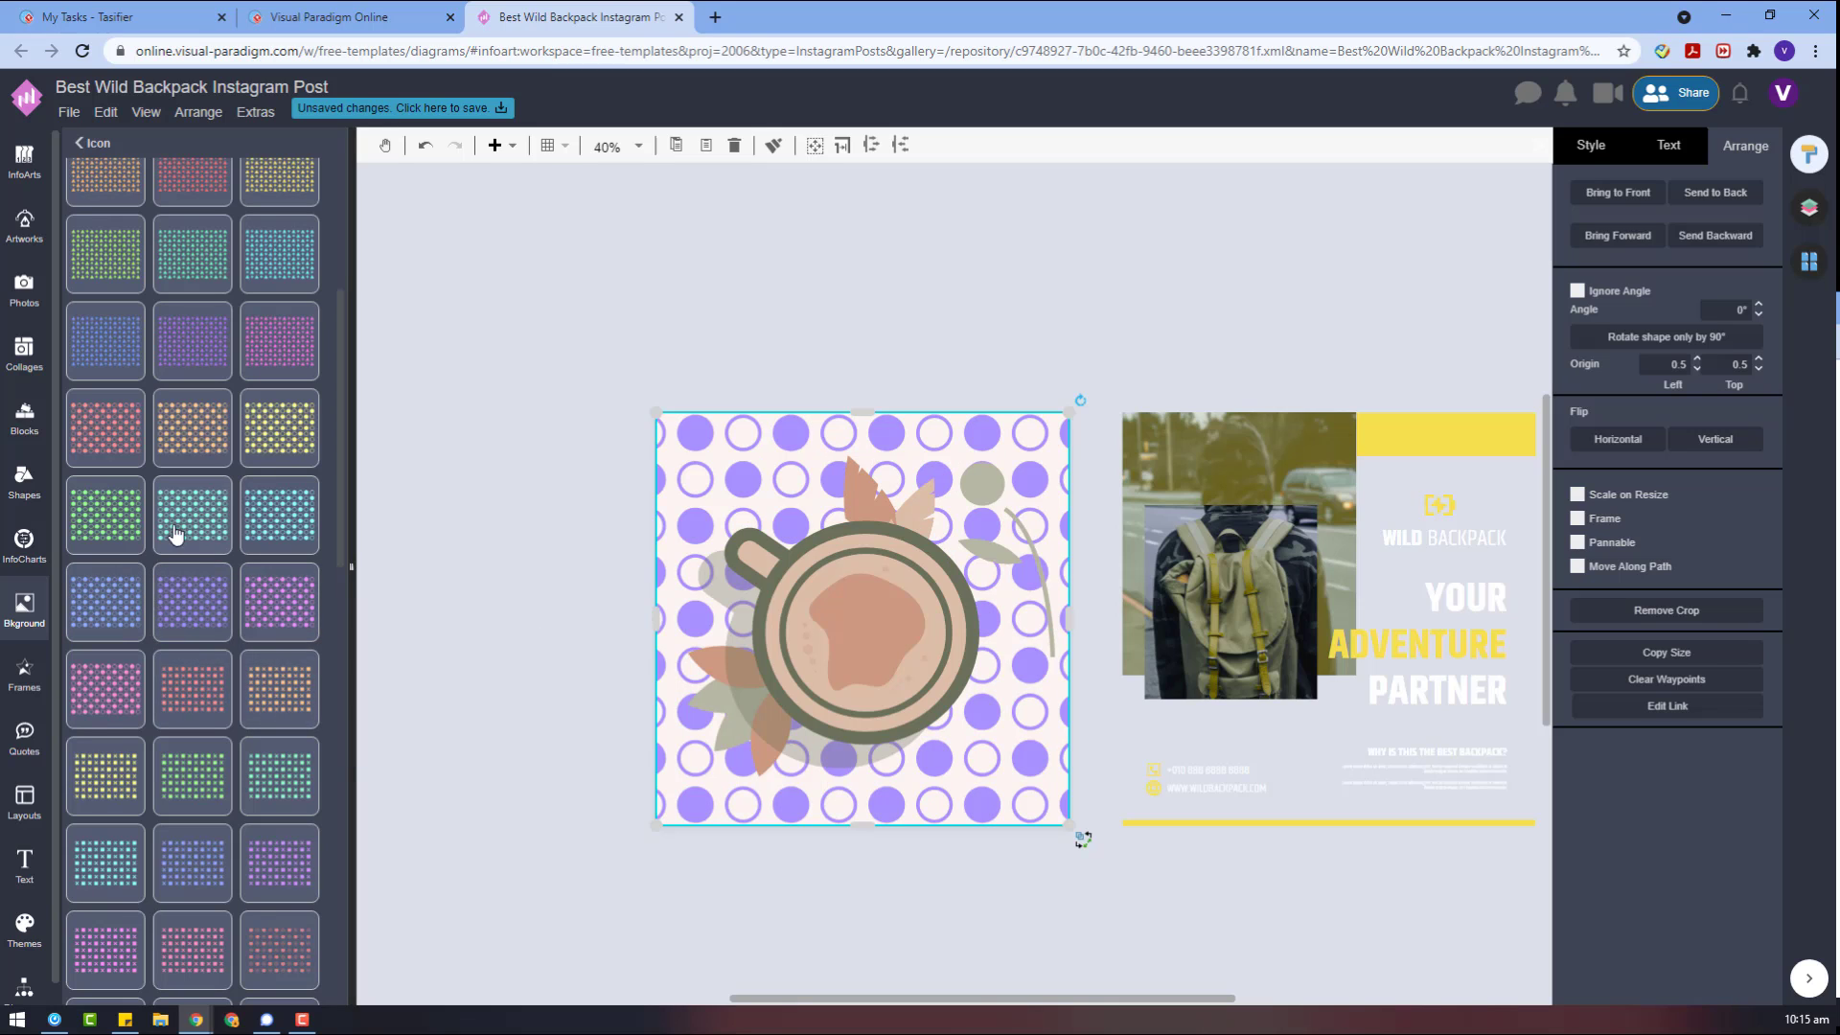
click(175, 534)
click(278, 427)
- Try raising the circle pattern's brightness to 851 % and show its additional filter options
click(1588, 145)
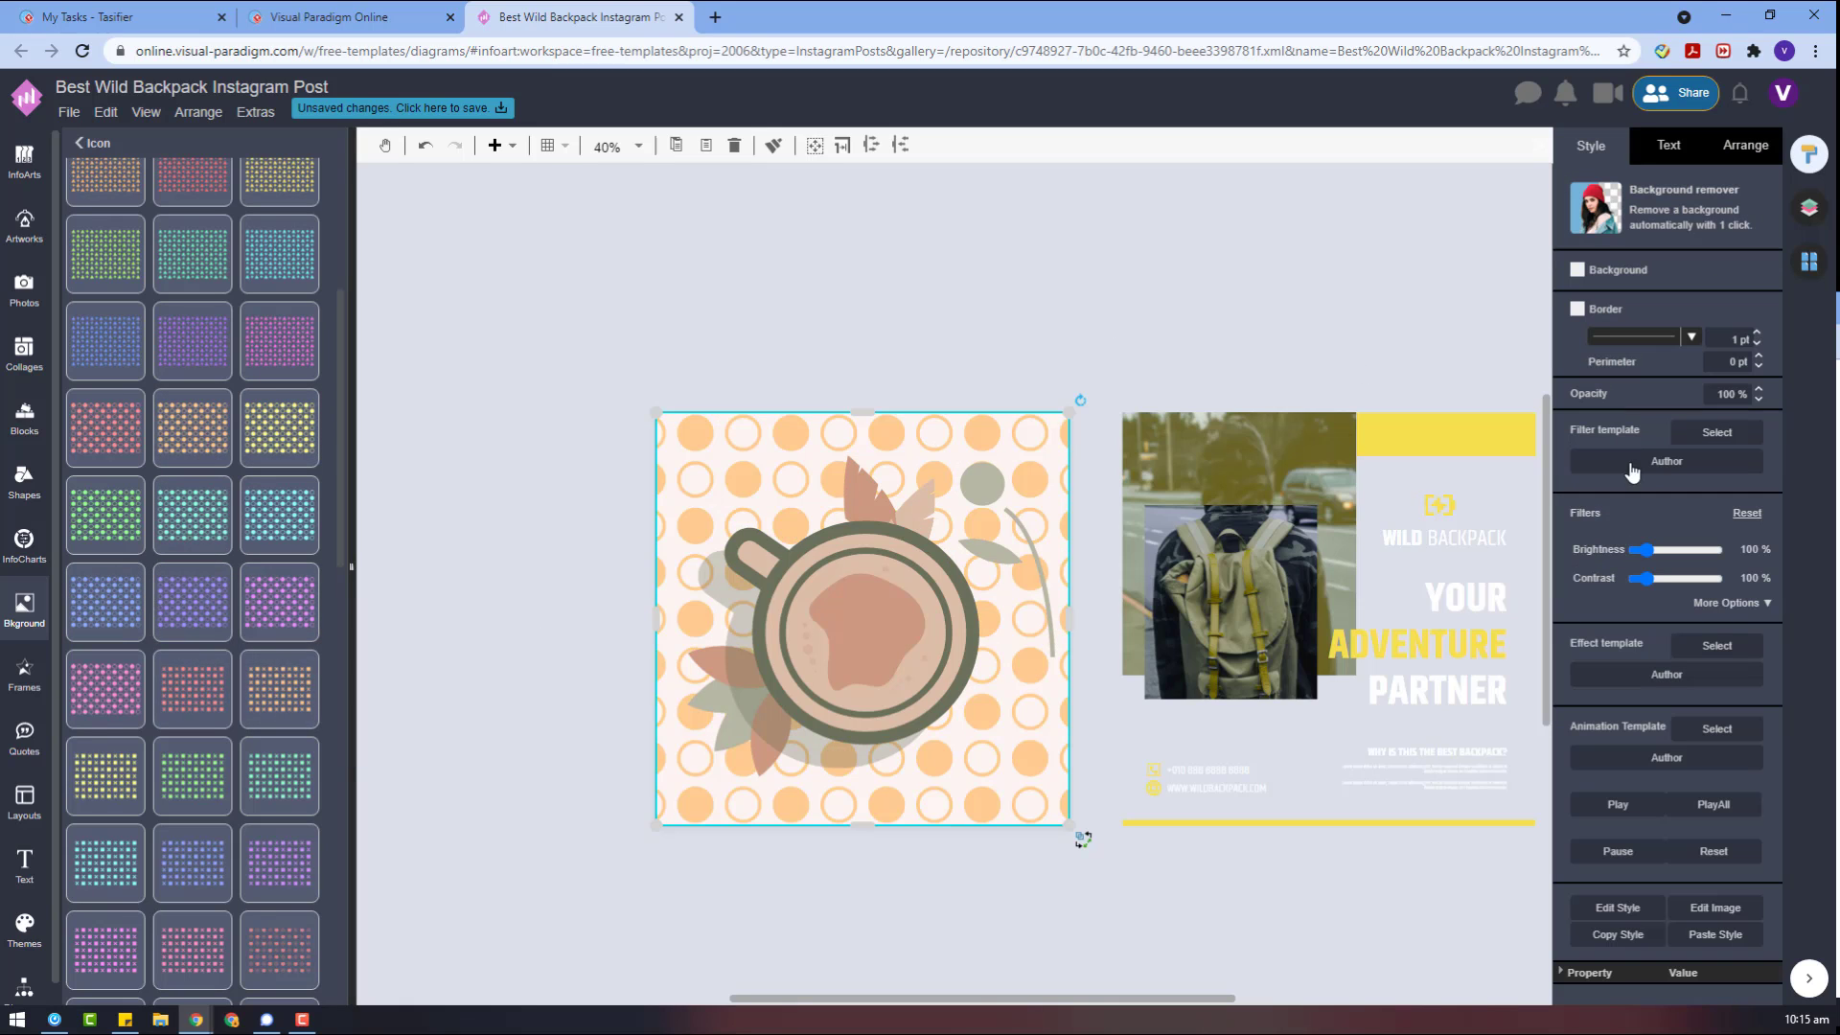
drag(1645, 549, 1701, 549)
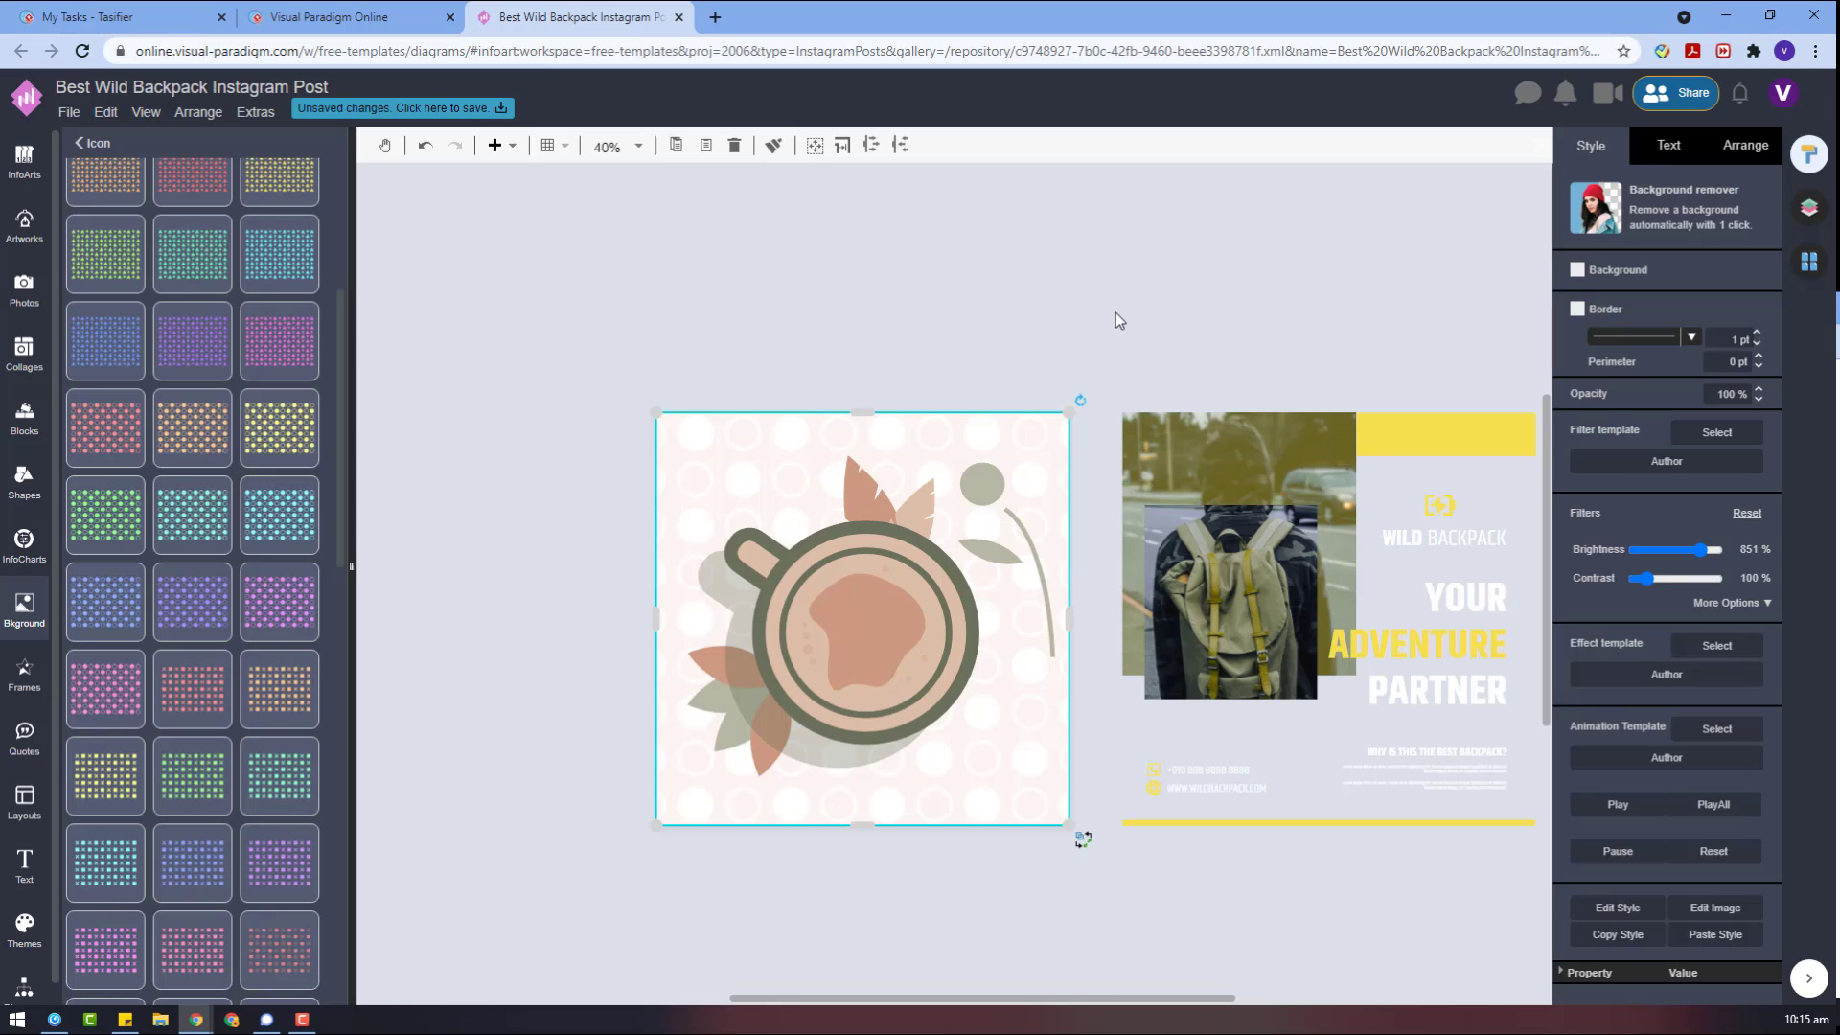
click(1728, 603)
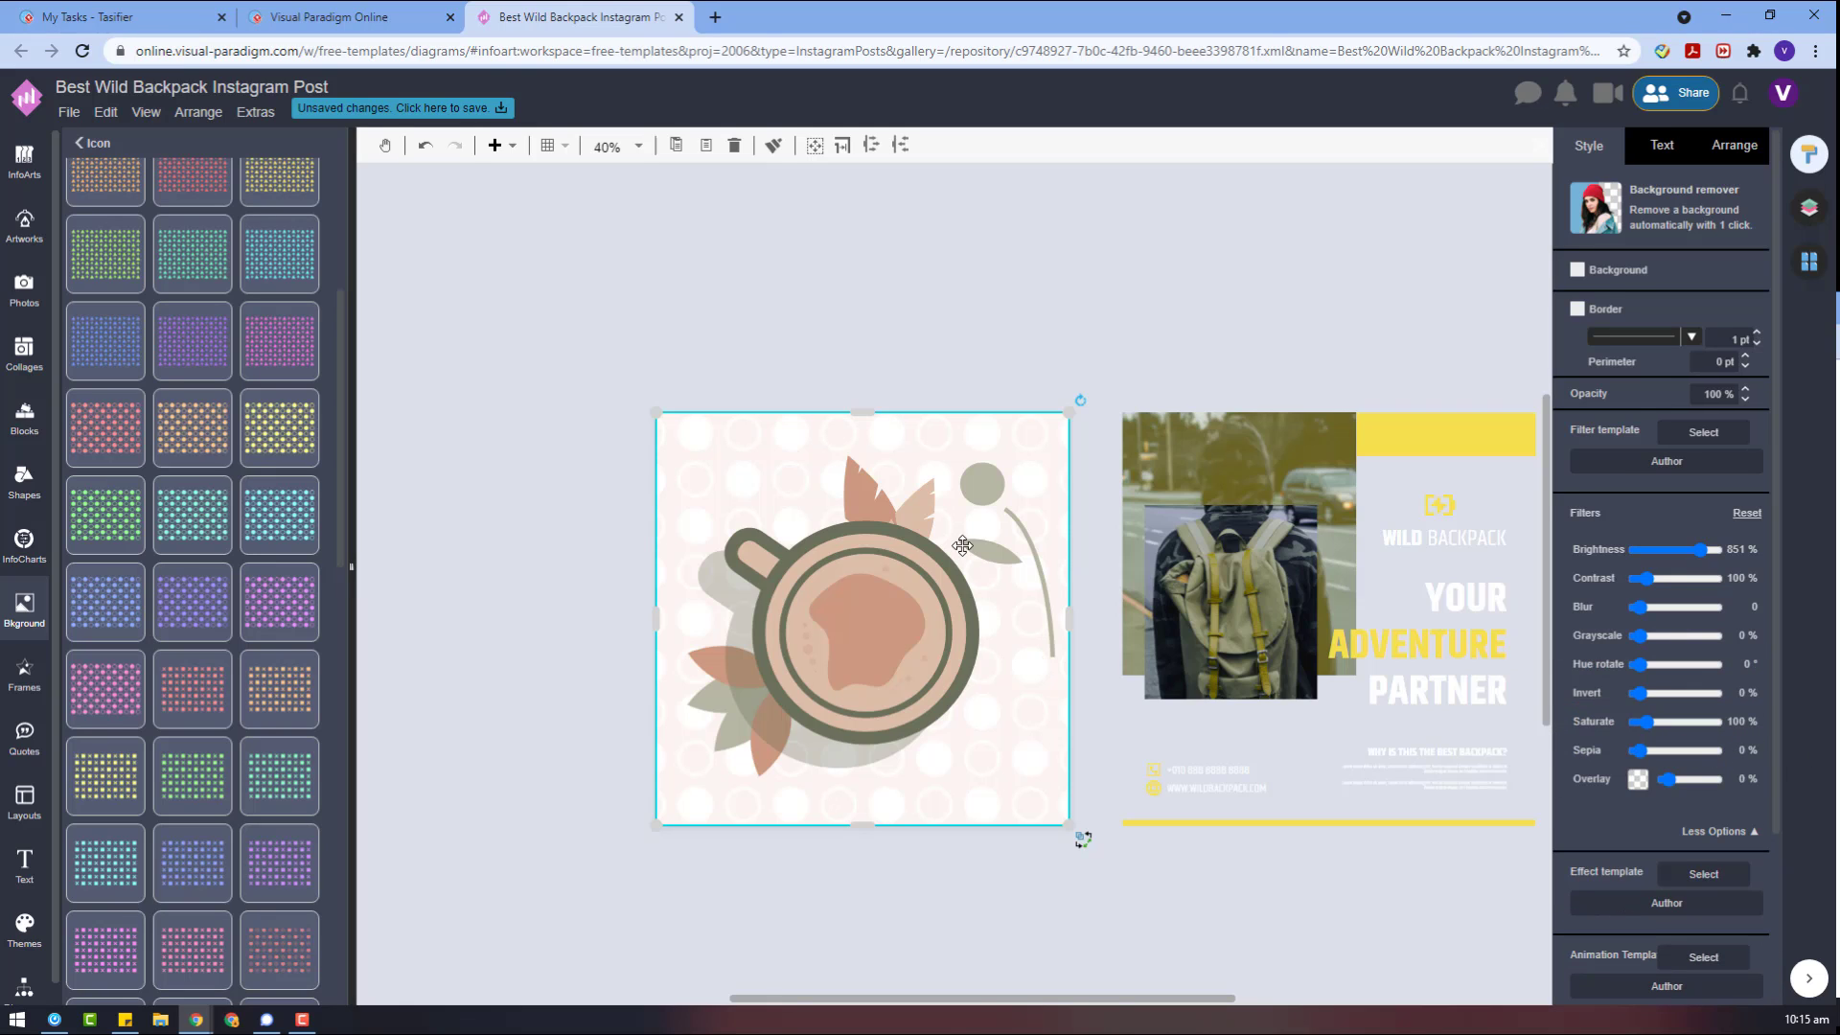
click(1079, 353)
- Unlock the Background layer, select the circle pattern and set its brightness to 136 %
click(1810, 212)
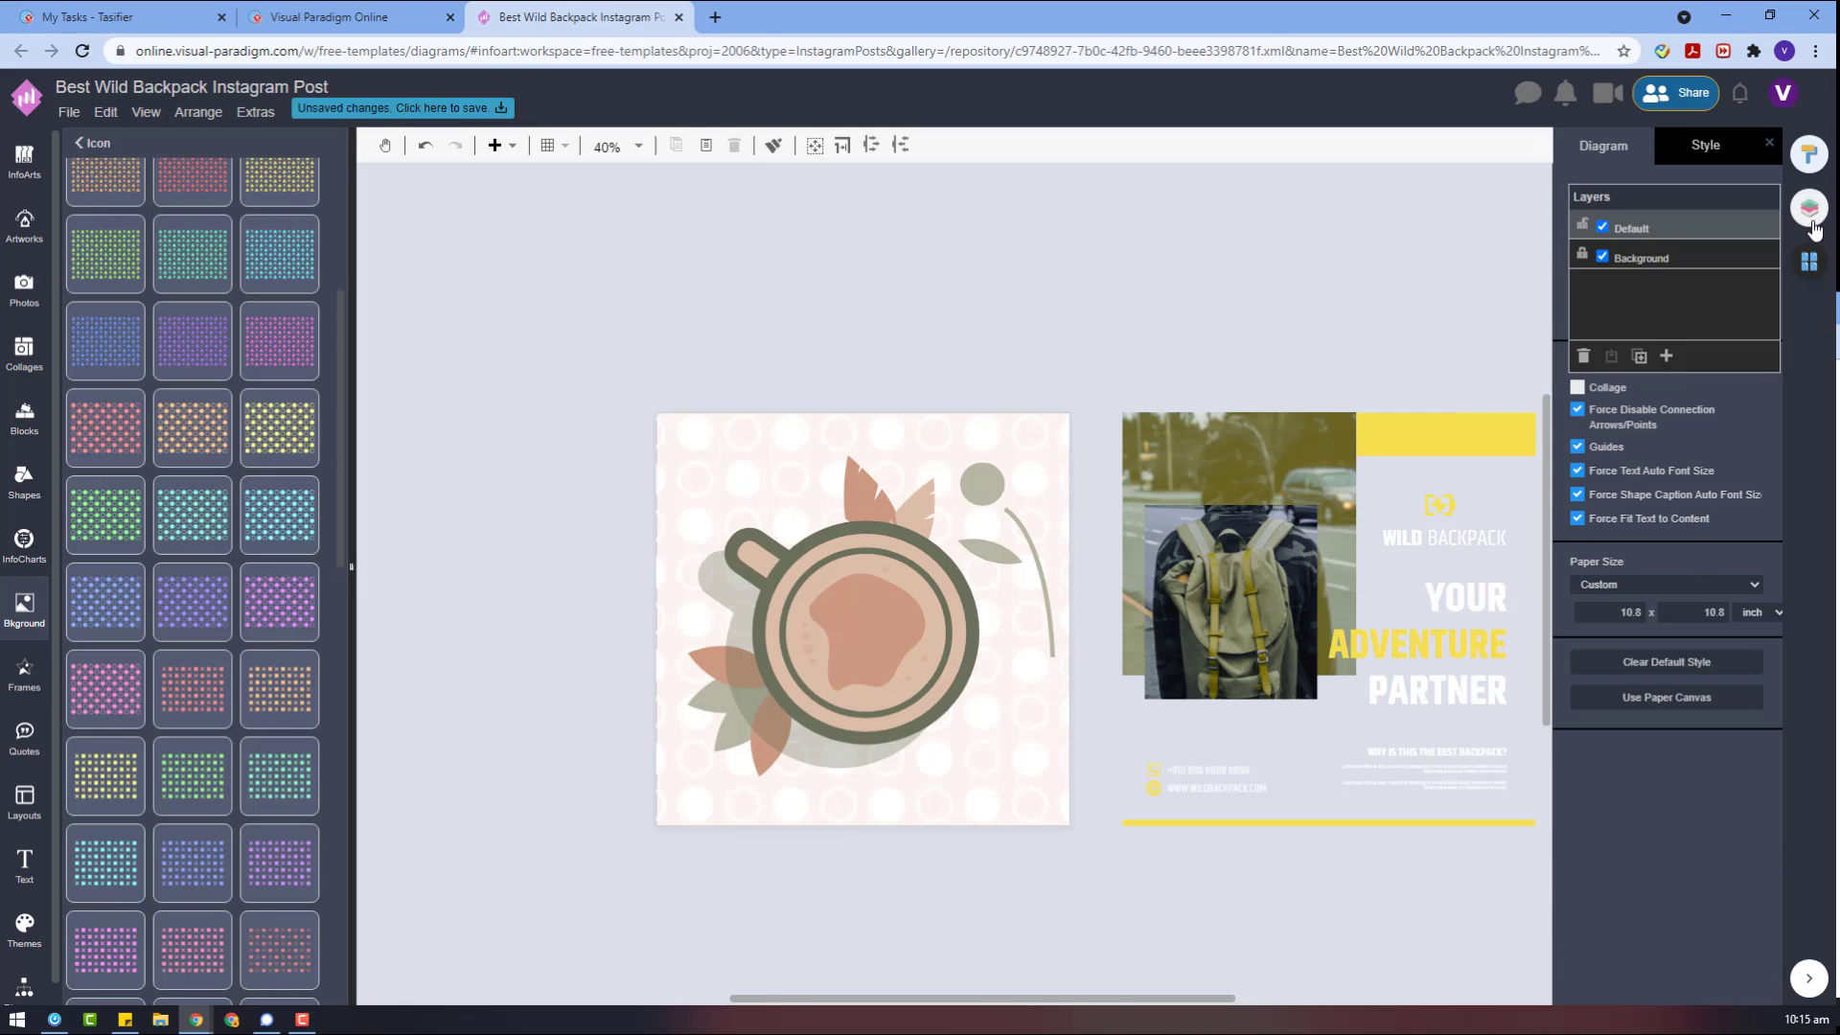
click(894, 428)
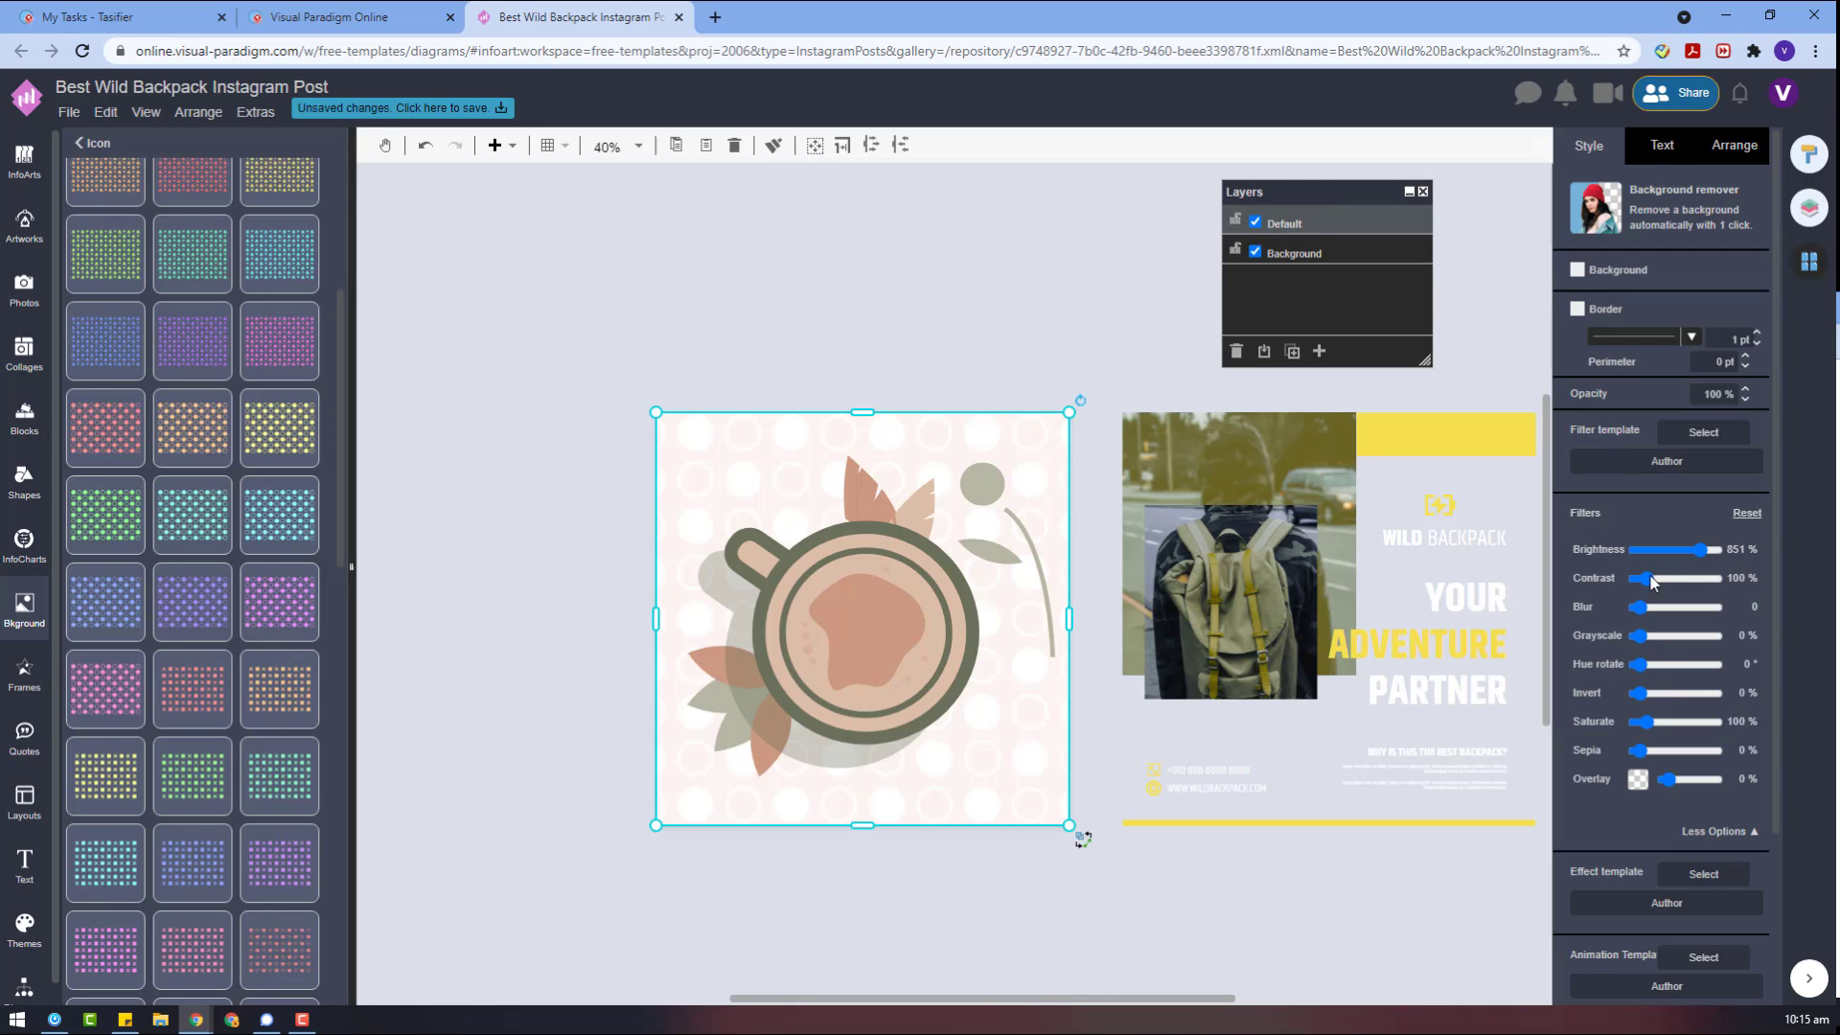
click(1649, 550)
drag(1655, 567, 1623, 561)
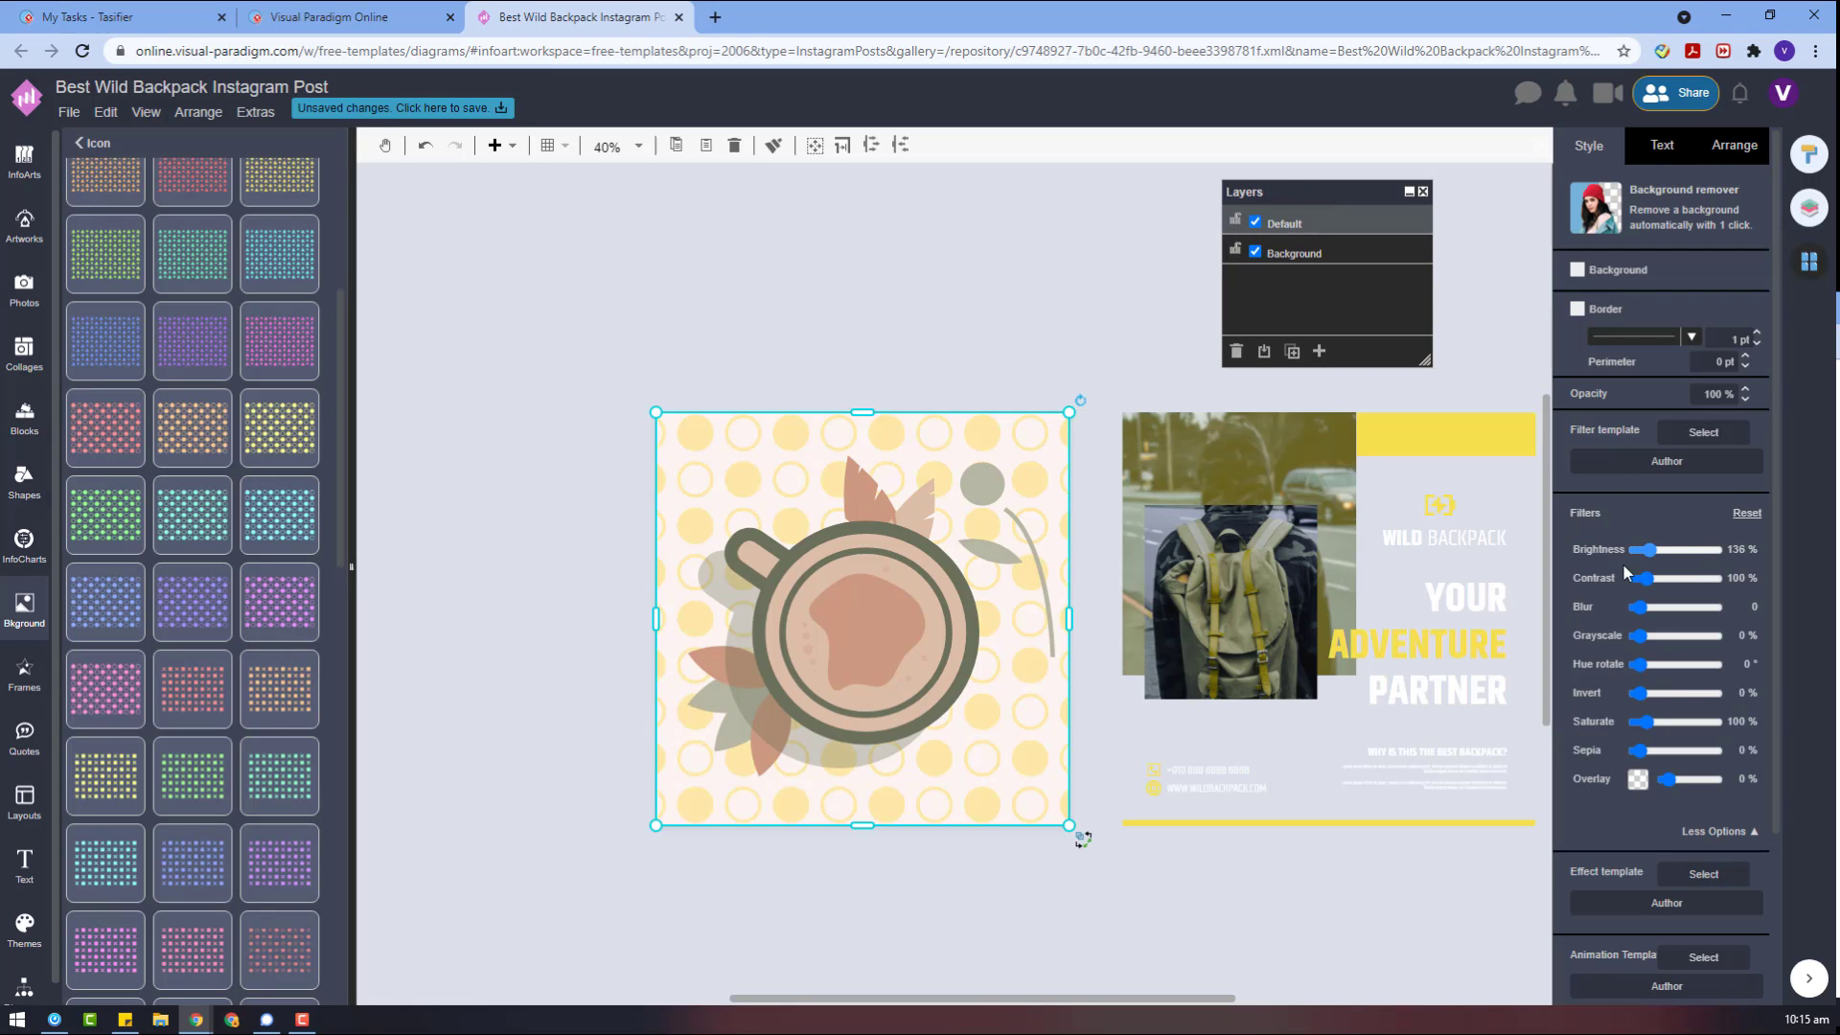
- Reset the circle pattern's filters, apply 100 % sepia with a faint opacity, and lock the Background layer
click(1740, 513)
drag(1638, 750, 1756, 740)
double_click(1711, 394)
text(10)
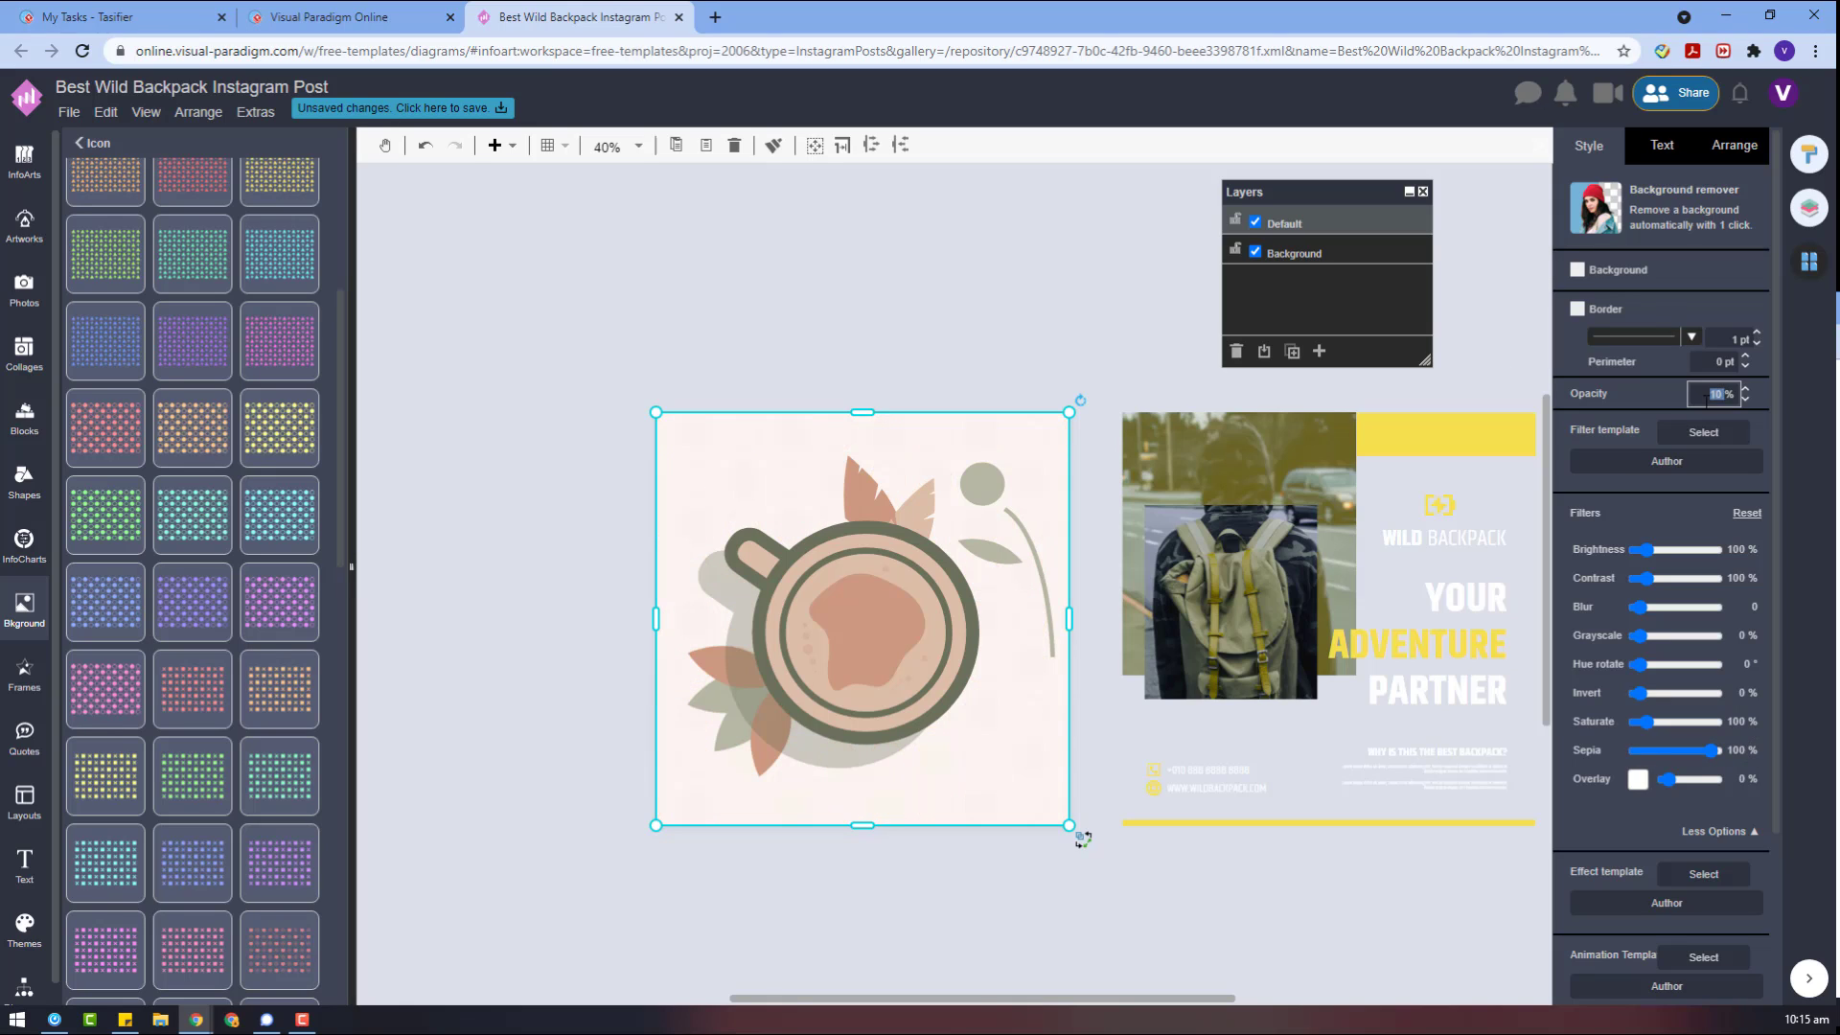
text(0)
key(Return)
click(1236, 251)
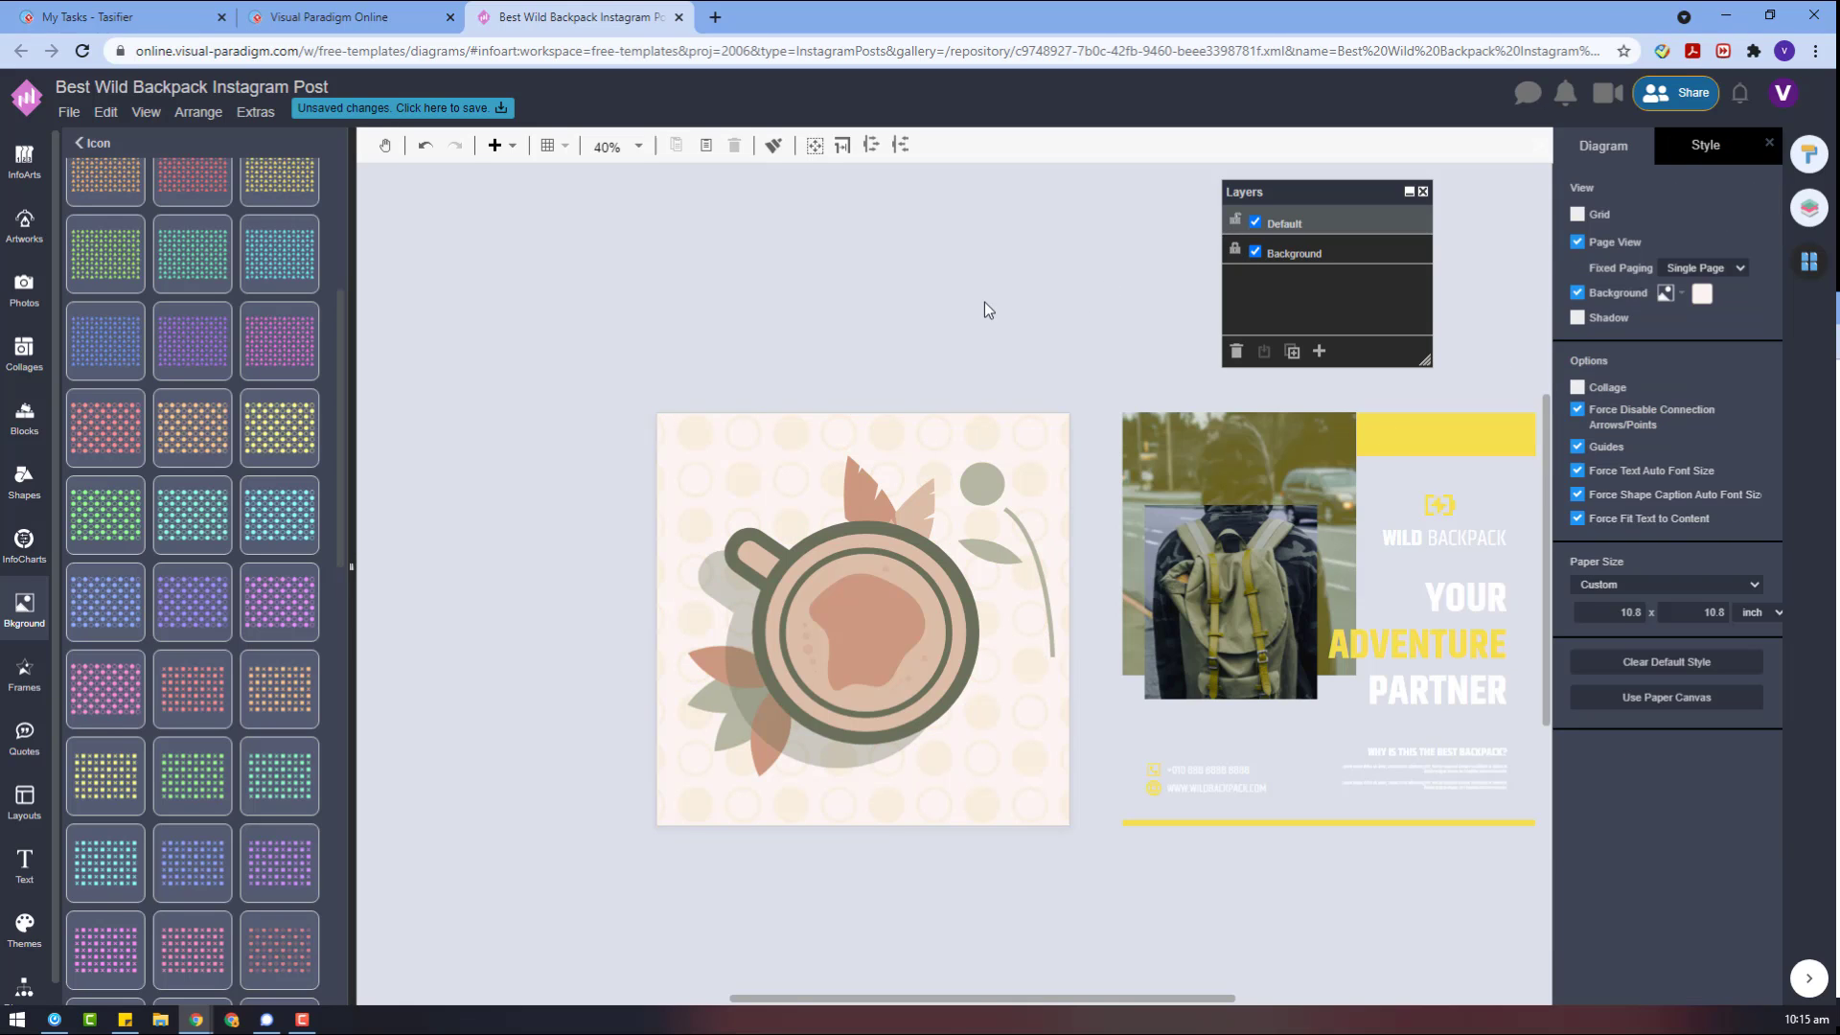
- Add the text "Happy International" above the pink page and enlarge it so it fits on one line
double_click(812, 297)
click(833, 321)
double_click(784, 339)
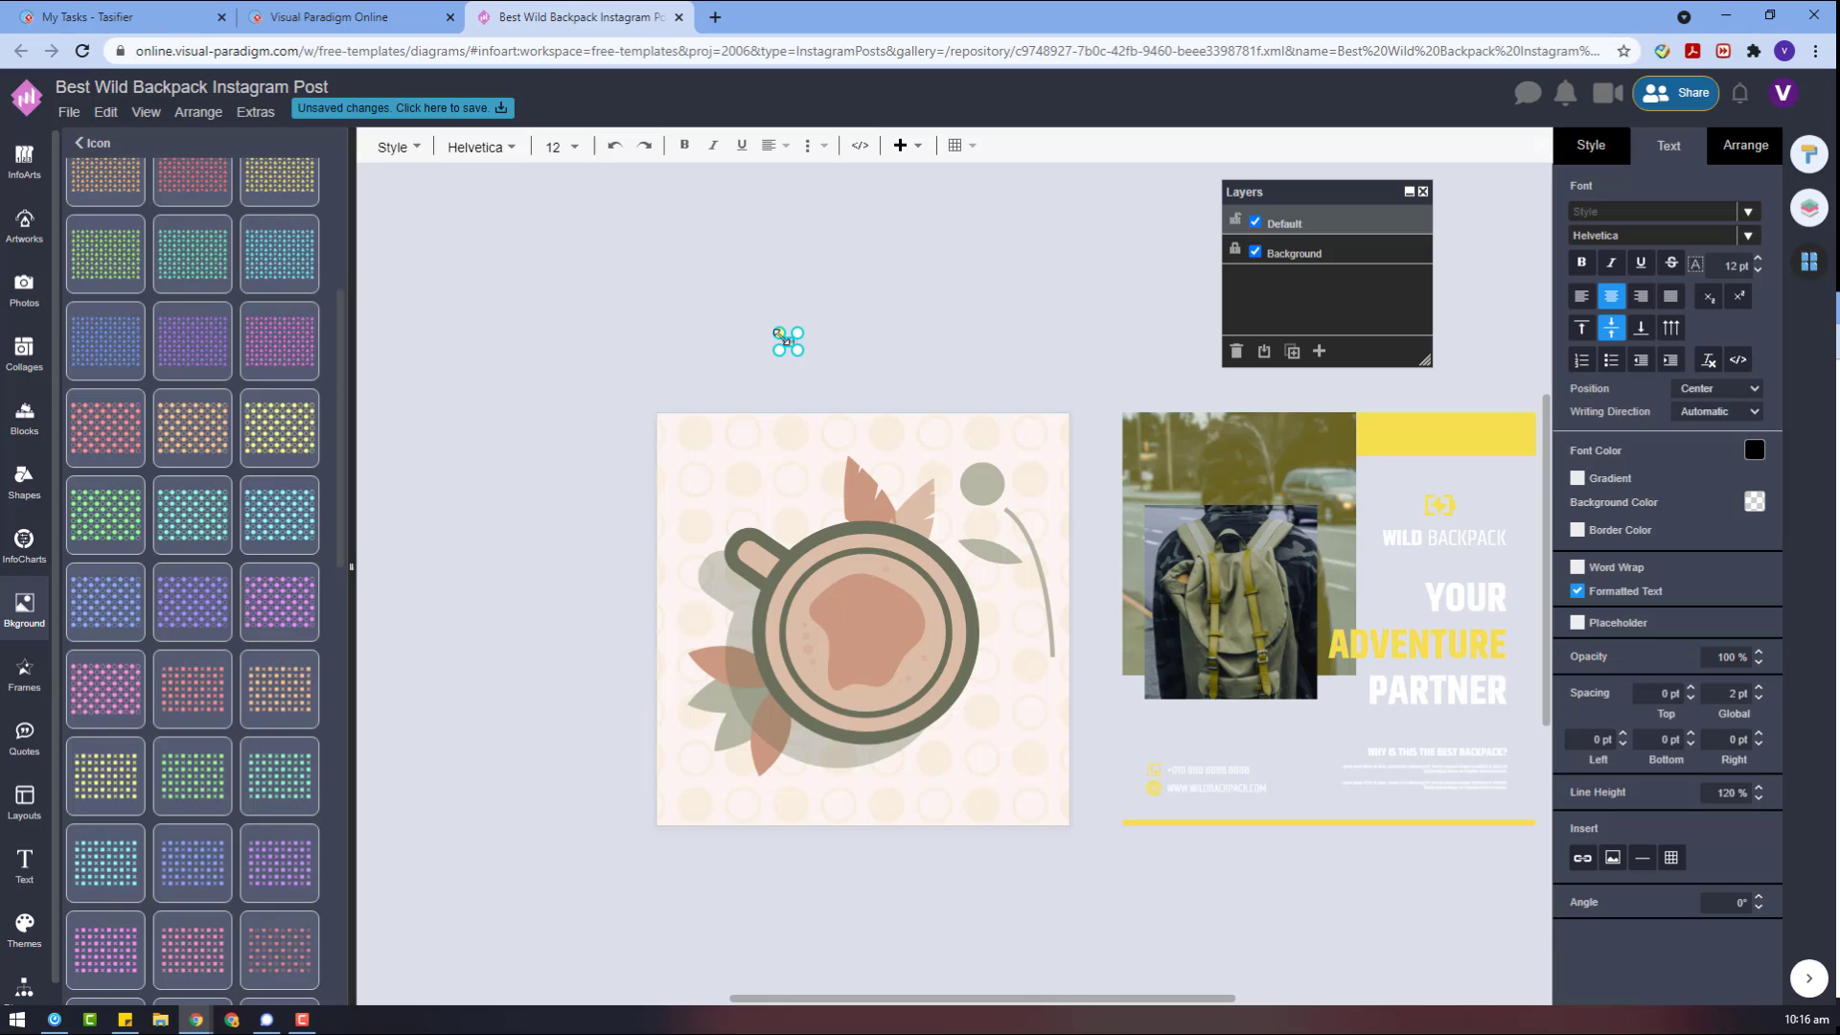
text(Happy International)
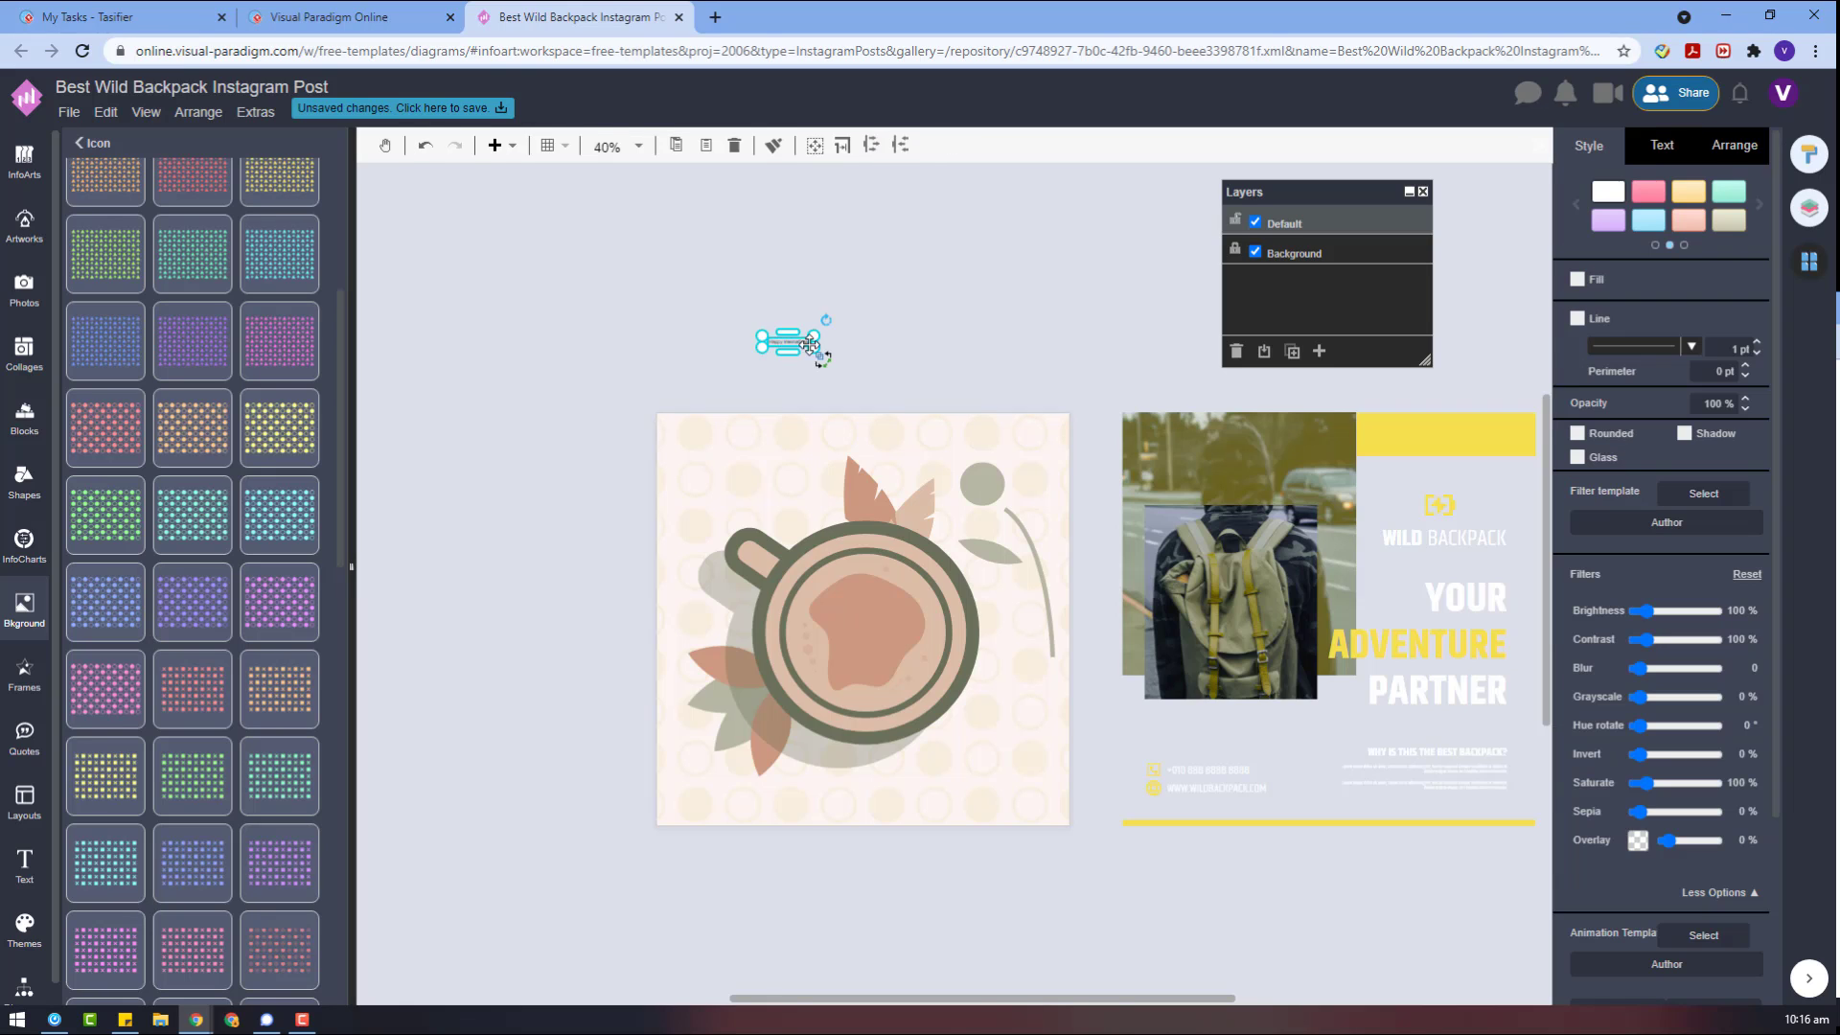
drag(819, 343, 956, 372)
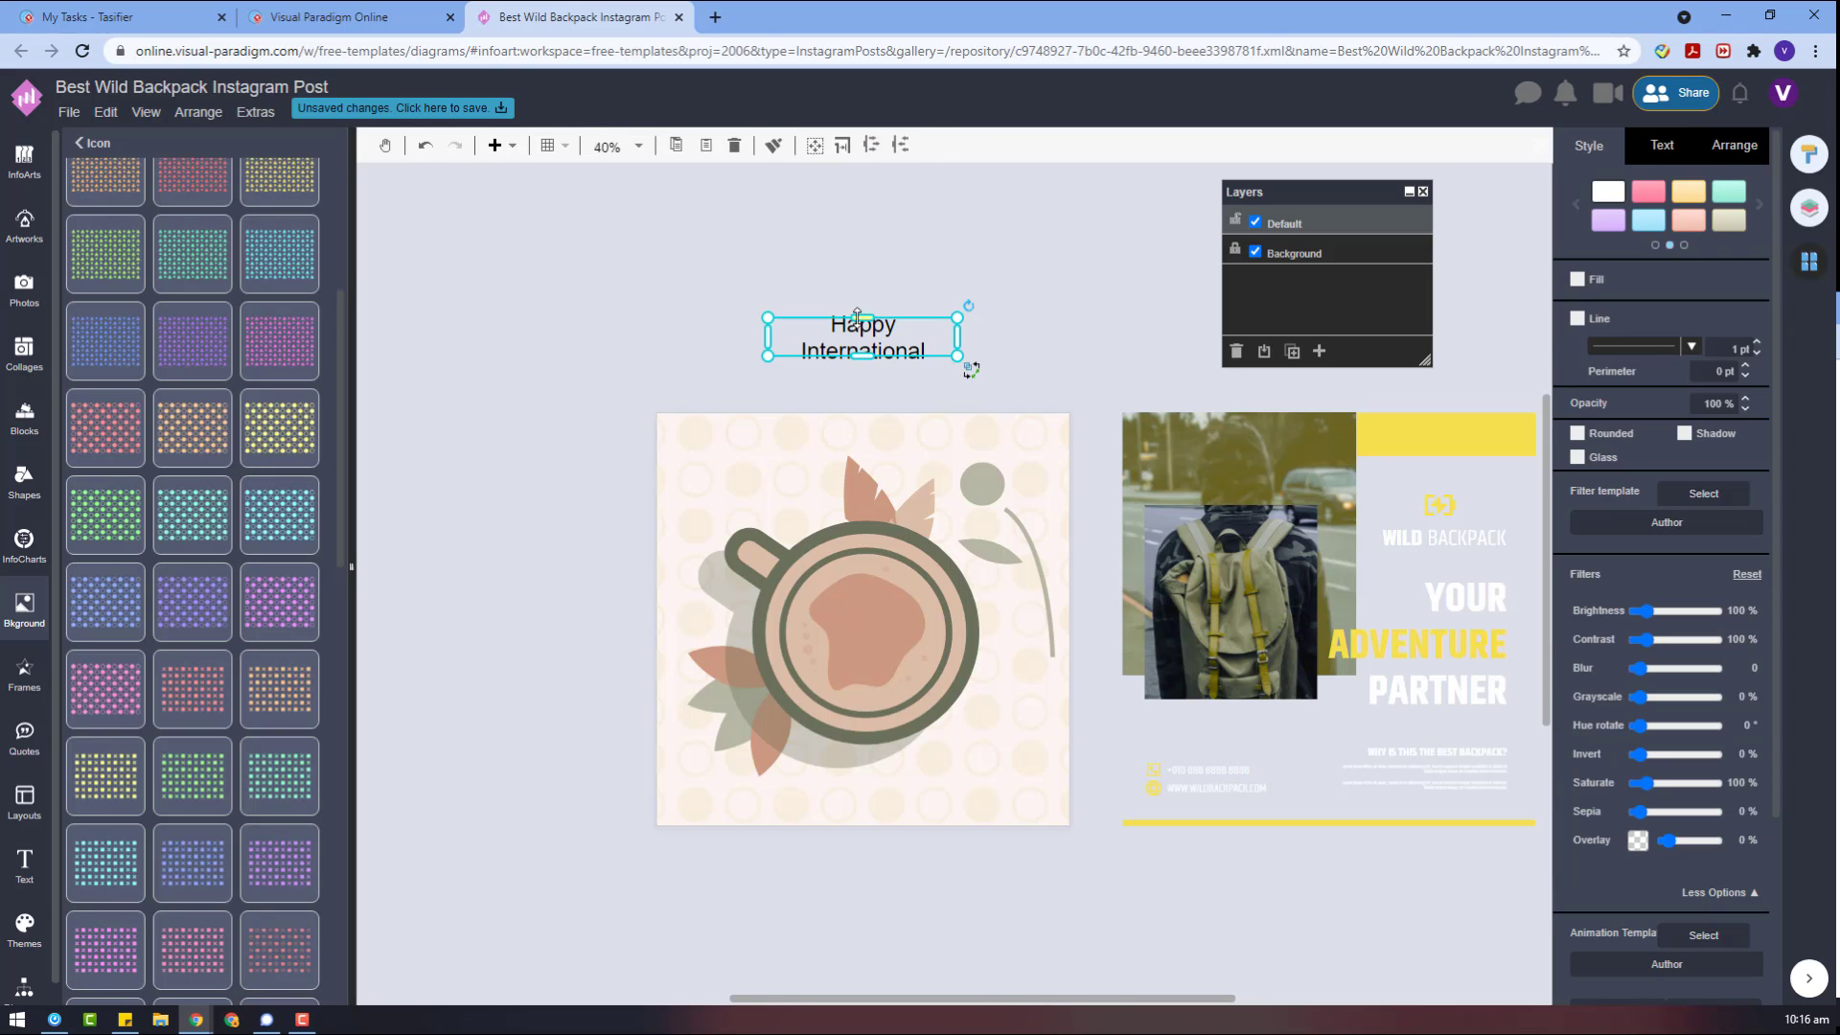
drag(858, 316, 862, 333)
- Format the "Happy International" text in bold Montserrat with a white font colour
click(1650, 148)
click(1689, 245)
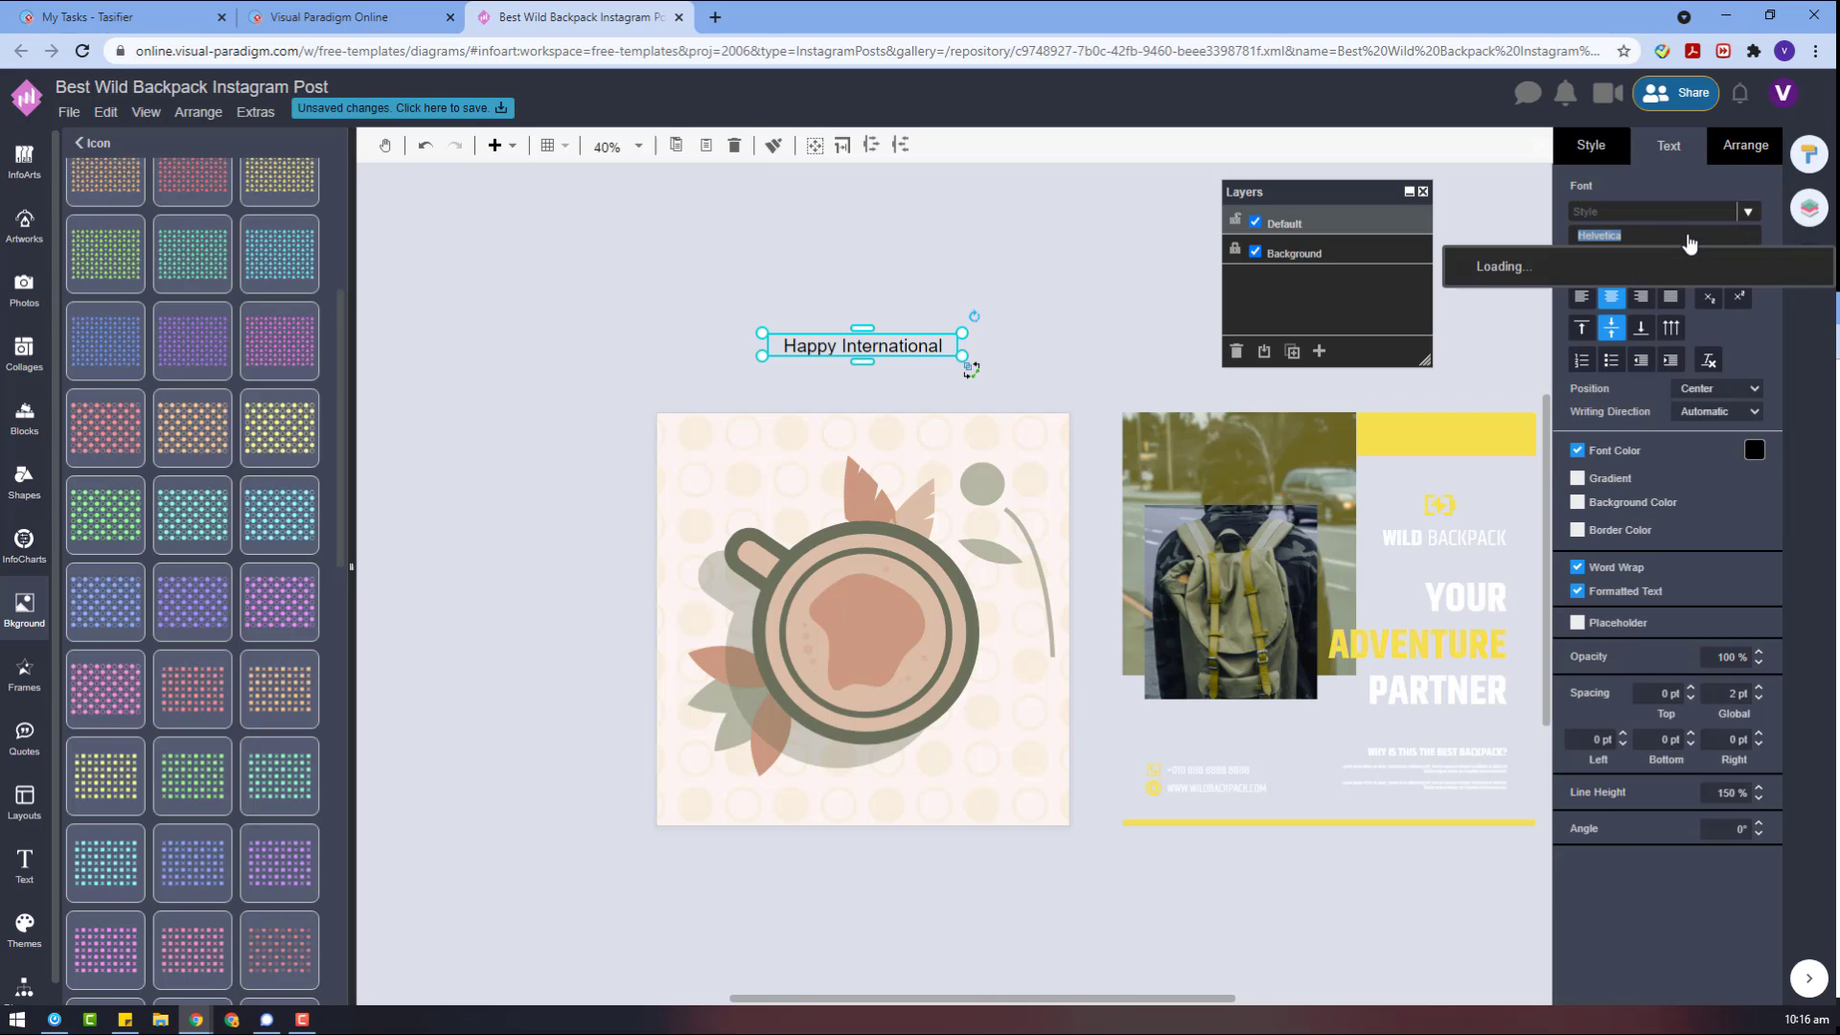
click(1646, 309)
key(ctrl+b)
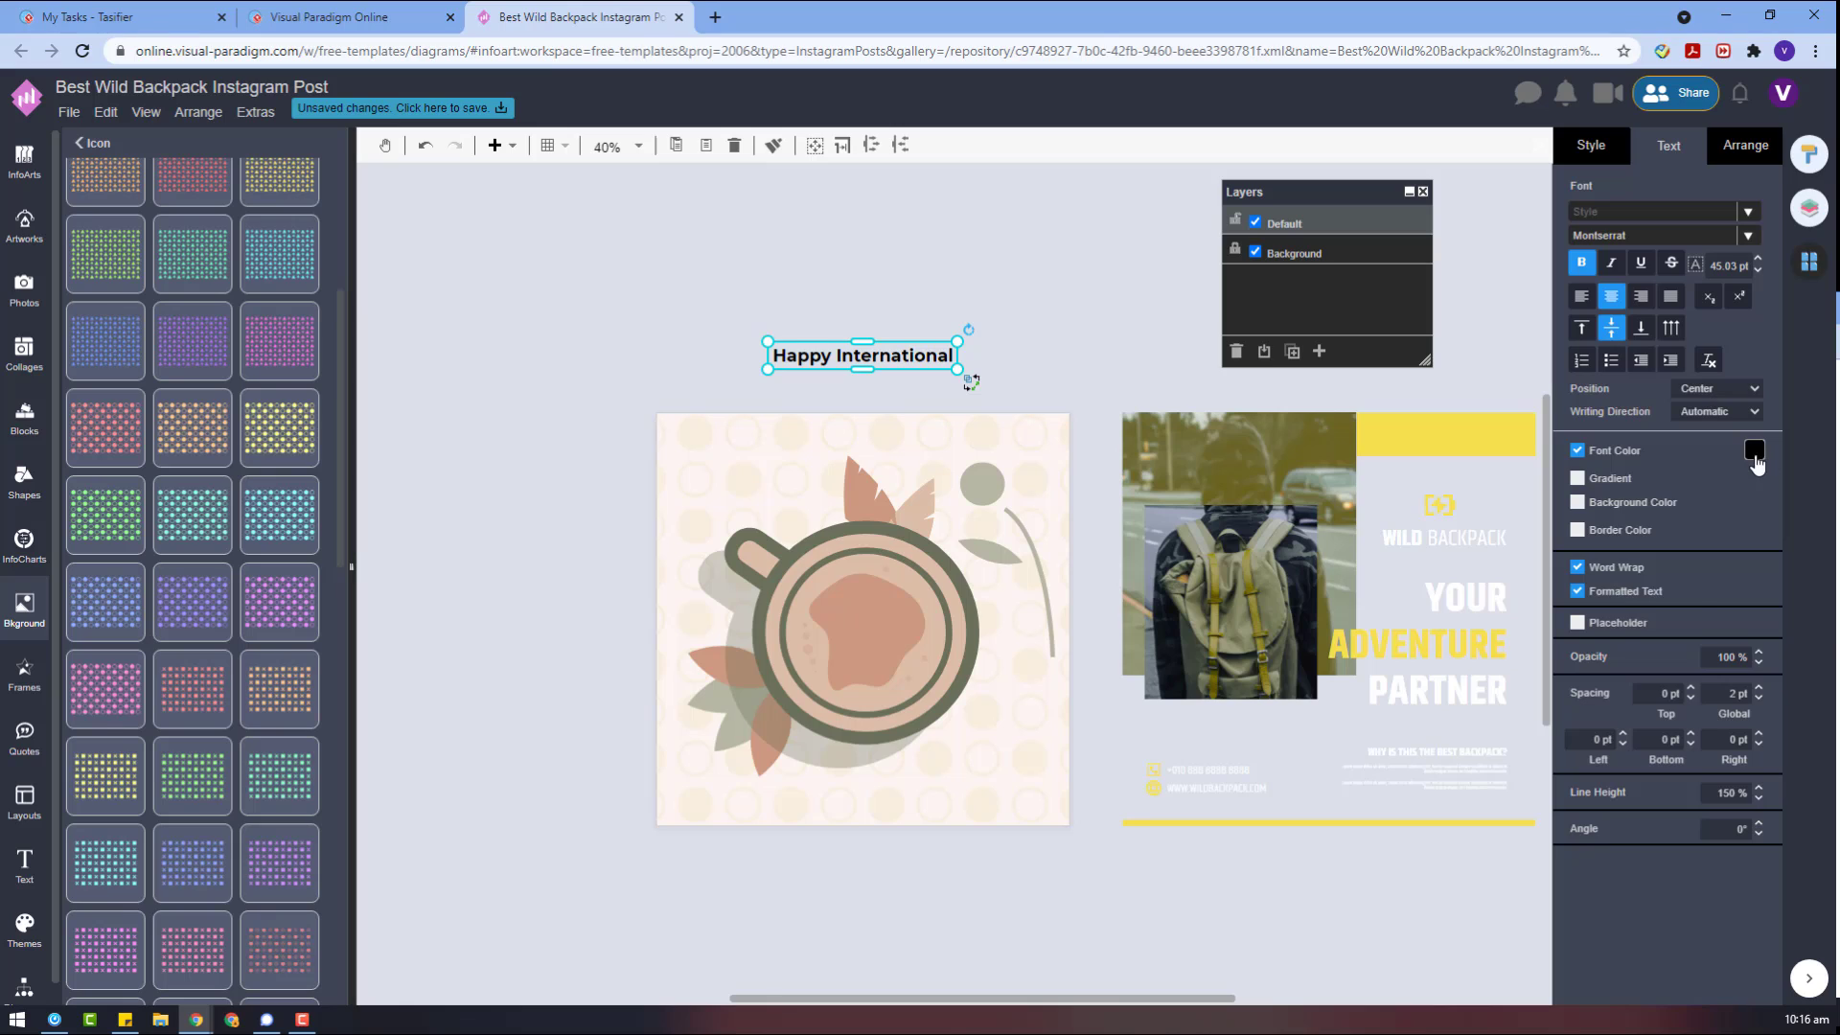
click(1755, 449)
click(1733, 489)
- Duplicate the white text above the original and change the copy to "Coffee Day"
drag(859, 324, 909, 250)
text(C)
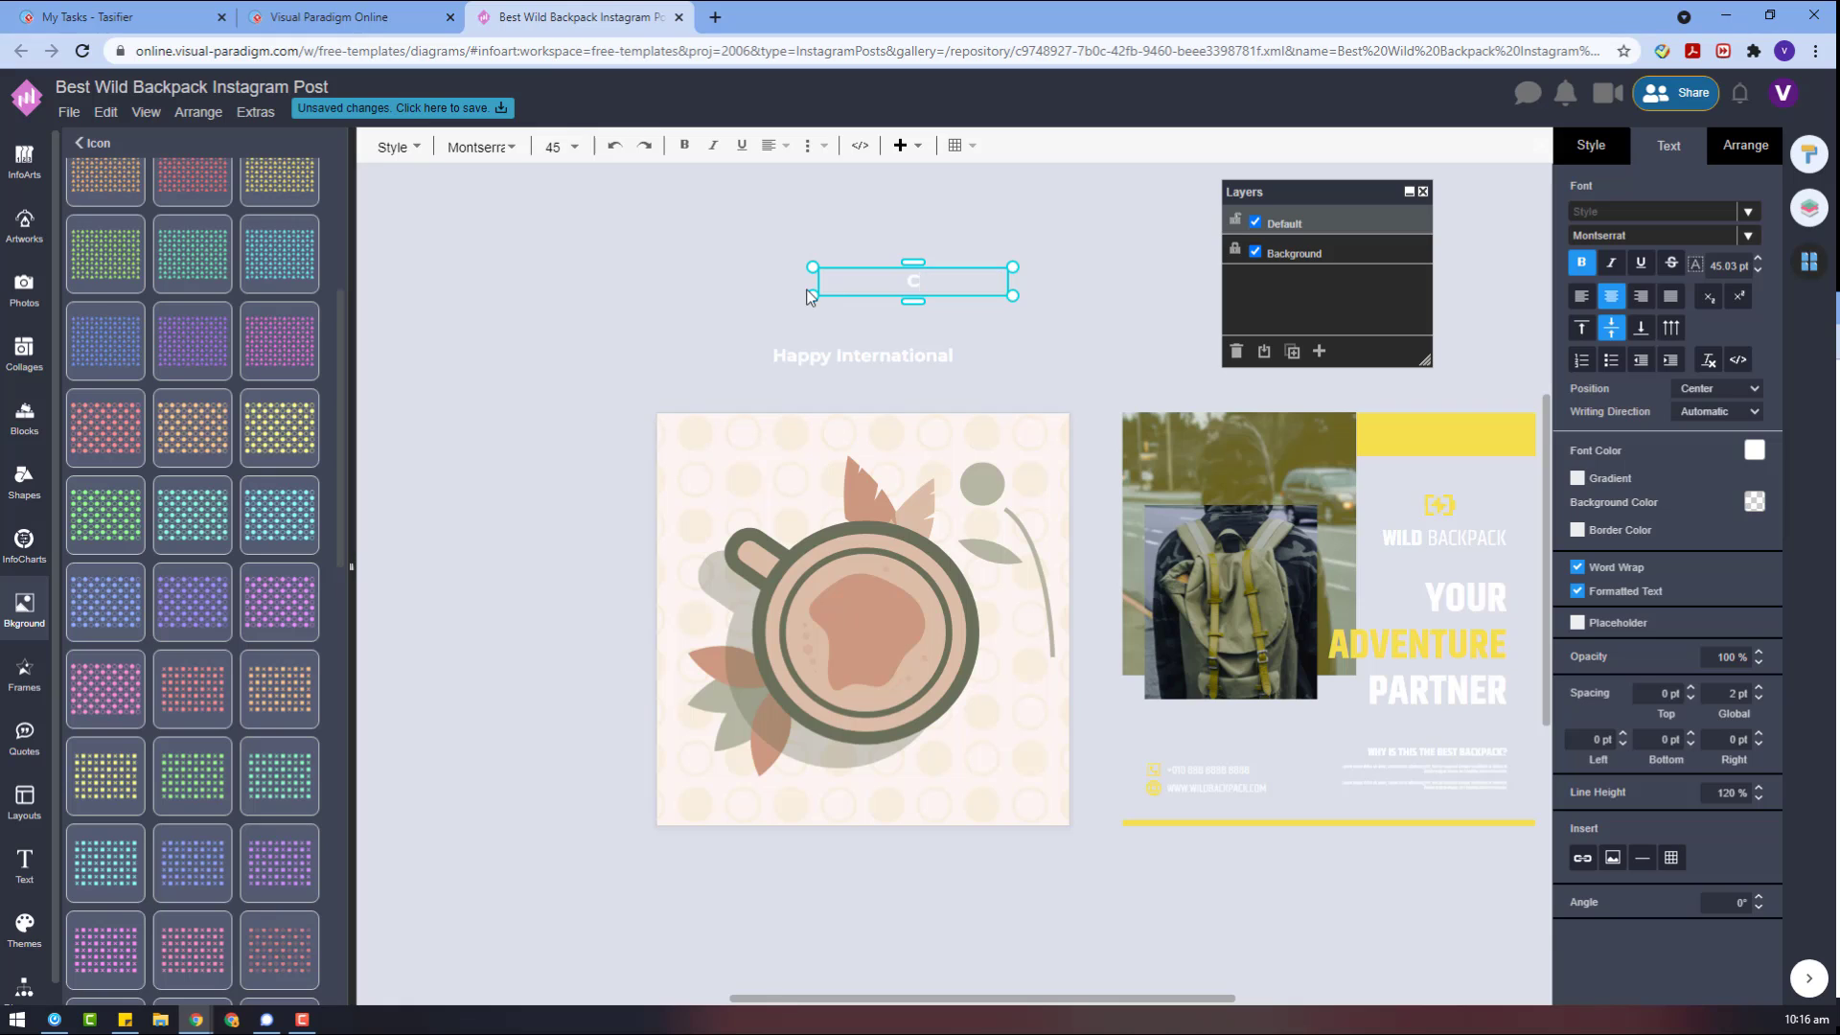
text(offee Day)
click(987, 305)
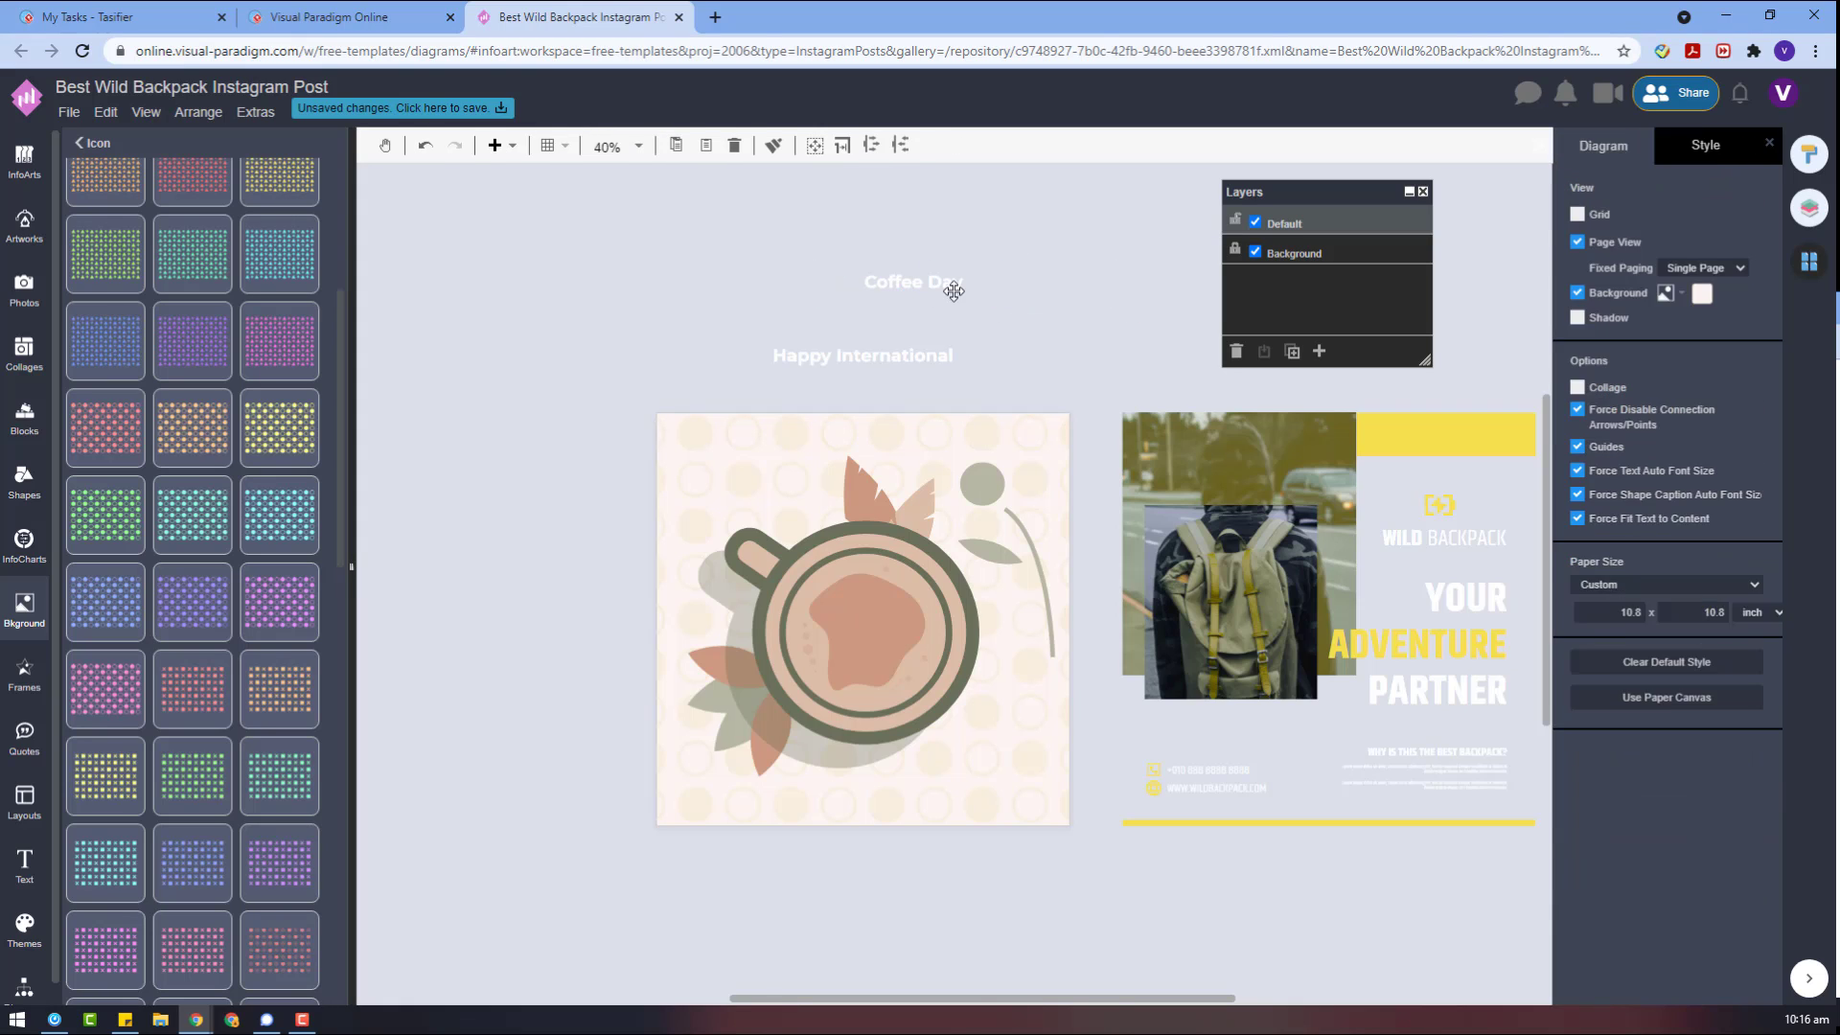
- Duplicate the "Coffee Day" text to its lower right, change the copy to "Day" and shorten the original to "Coffee"
drag(953, 292, 1079, 313)
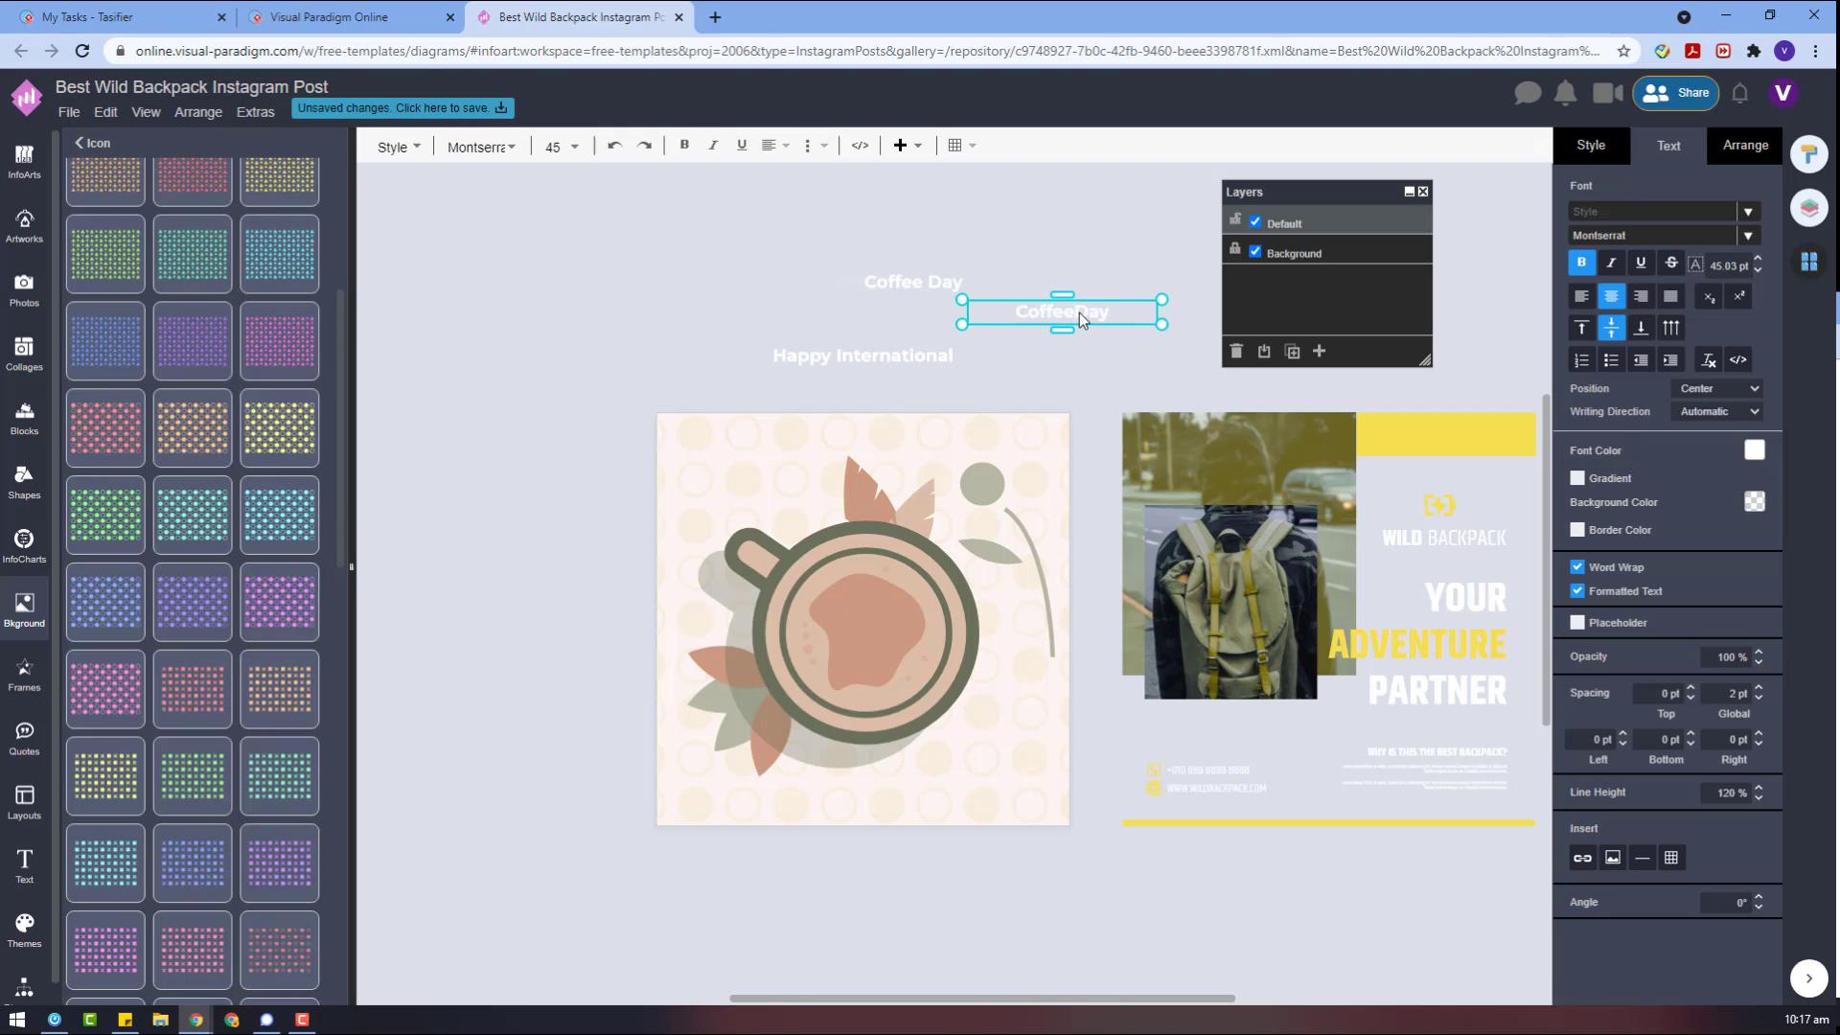
click(922, 284)
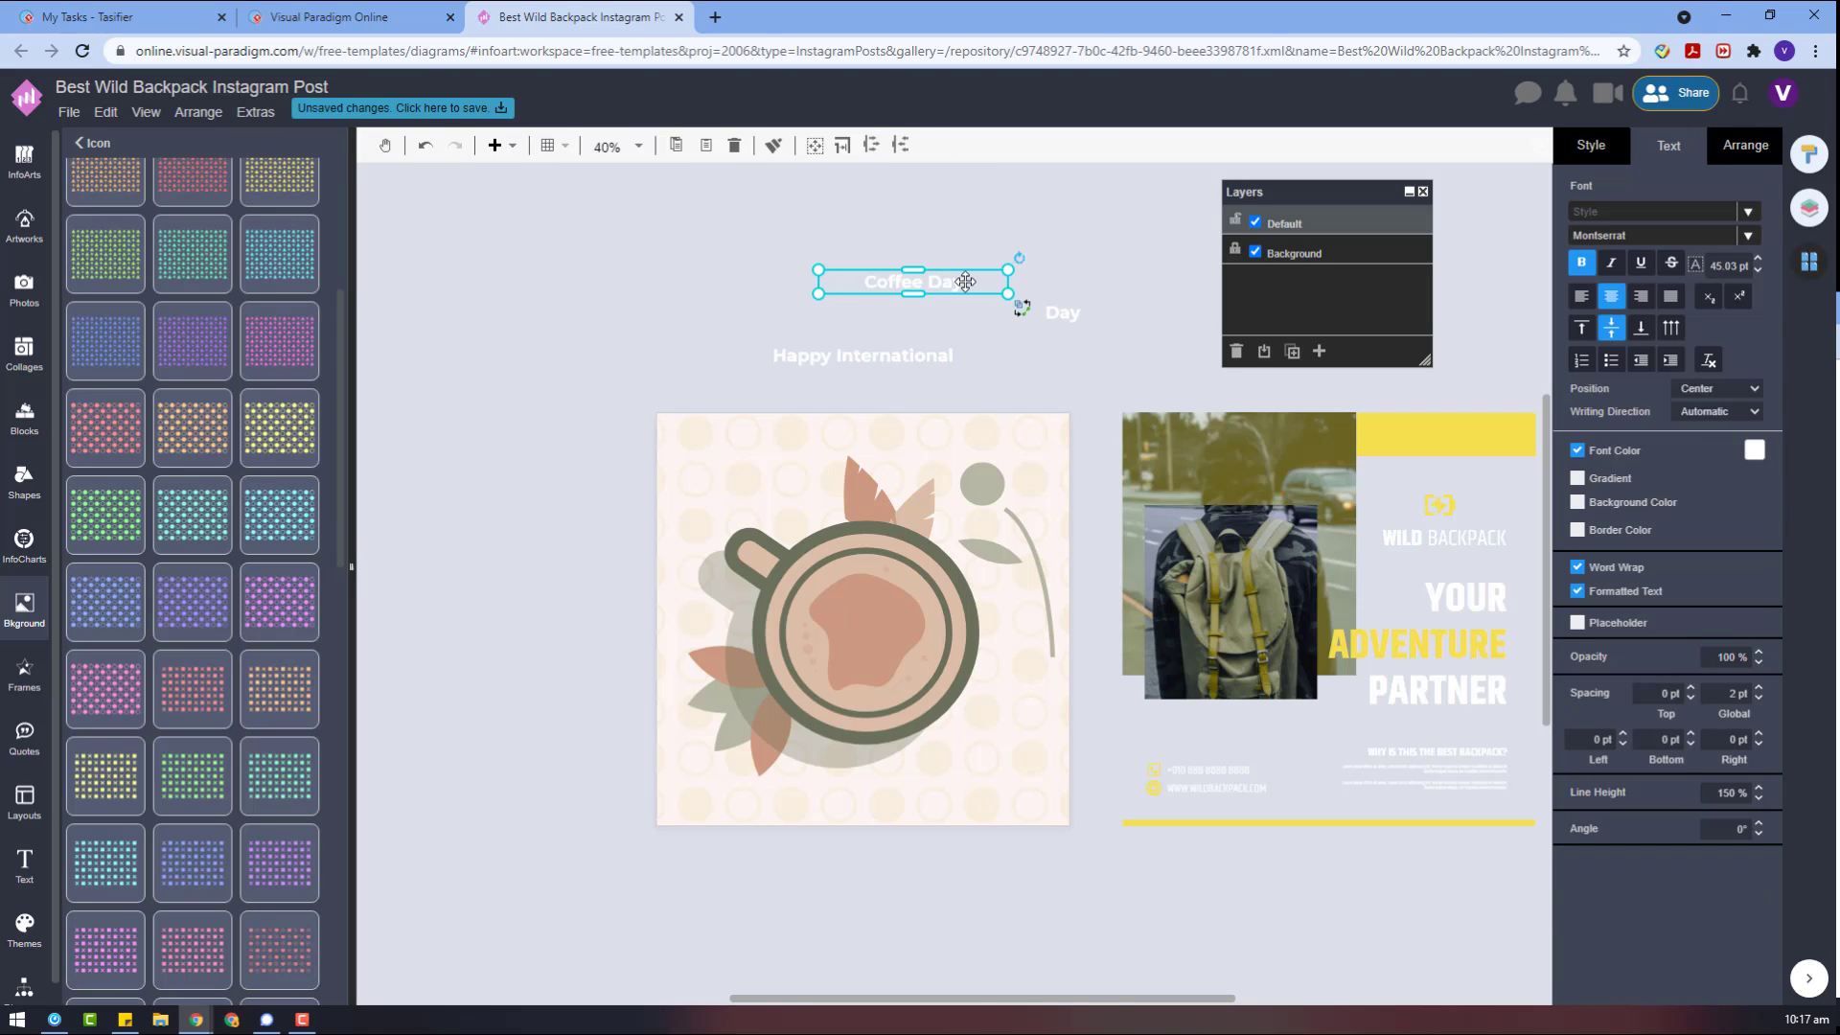
double_click(953, 282)
key(BackSpace)
key(BackSpace)
key(BackSpace)
key(BackSpace)
click(751, 370)
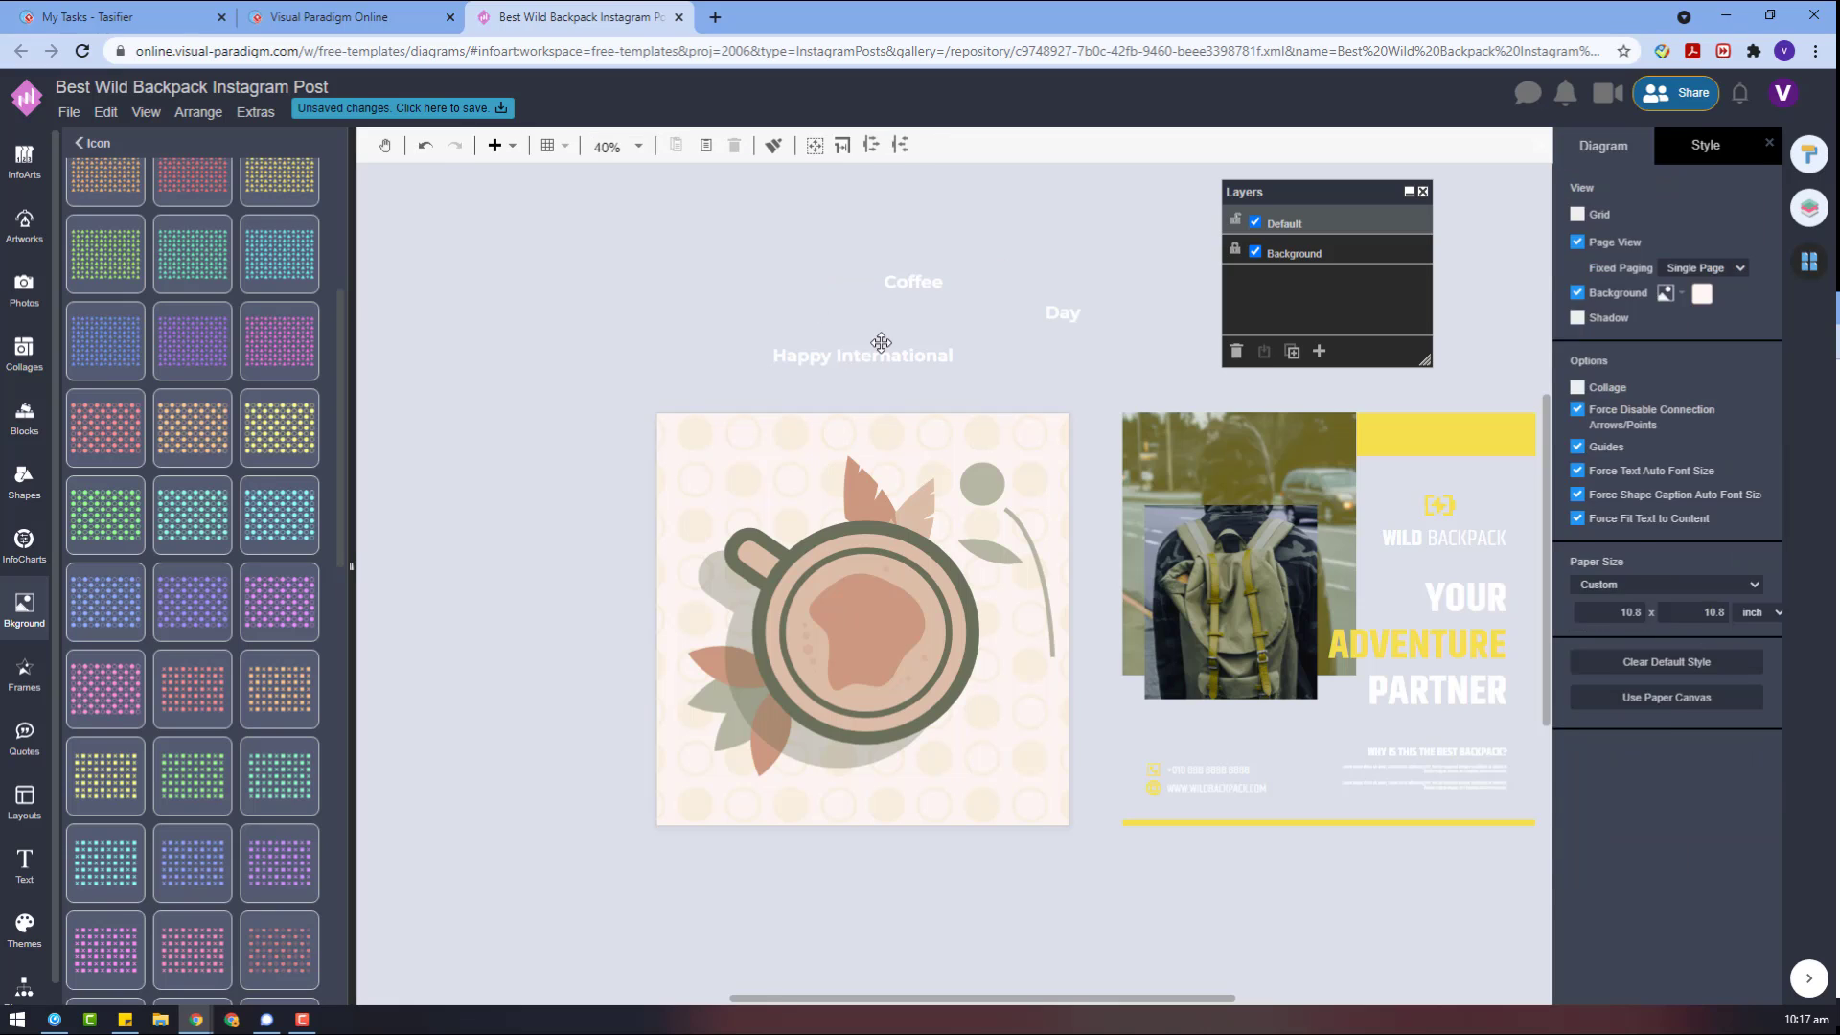
- Shrink the "Happy International" text, remove its bold formatting and shift it slightly up and to the left
click(862, 356)
drag(957, 369, 835, 338)
- Format the "Coffee" and "Day" texts together in Lily Script One at 100 pt without bold
click(927, 271)
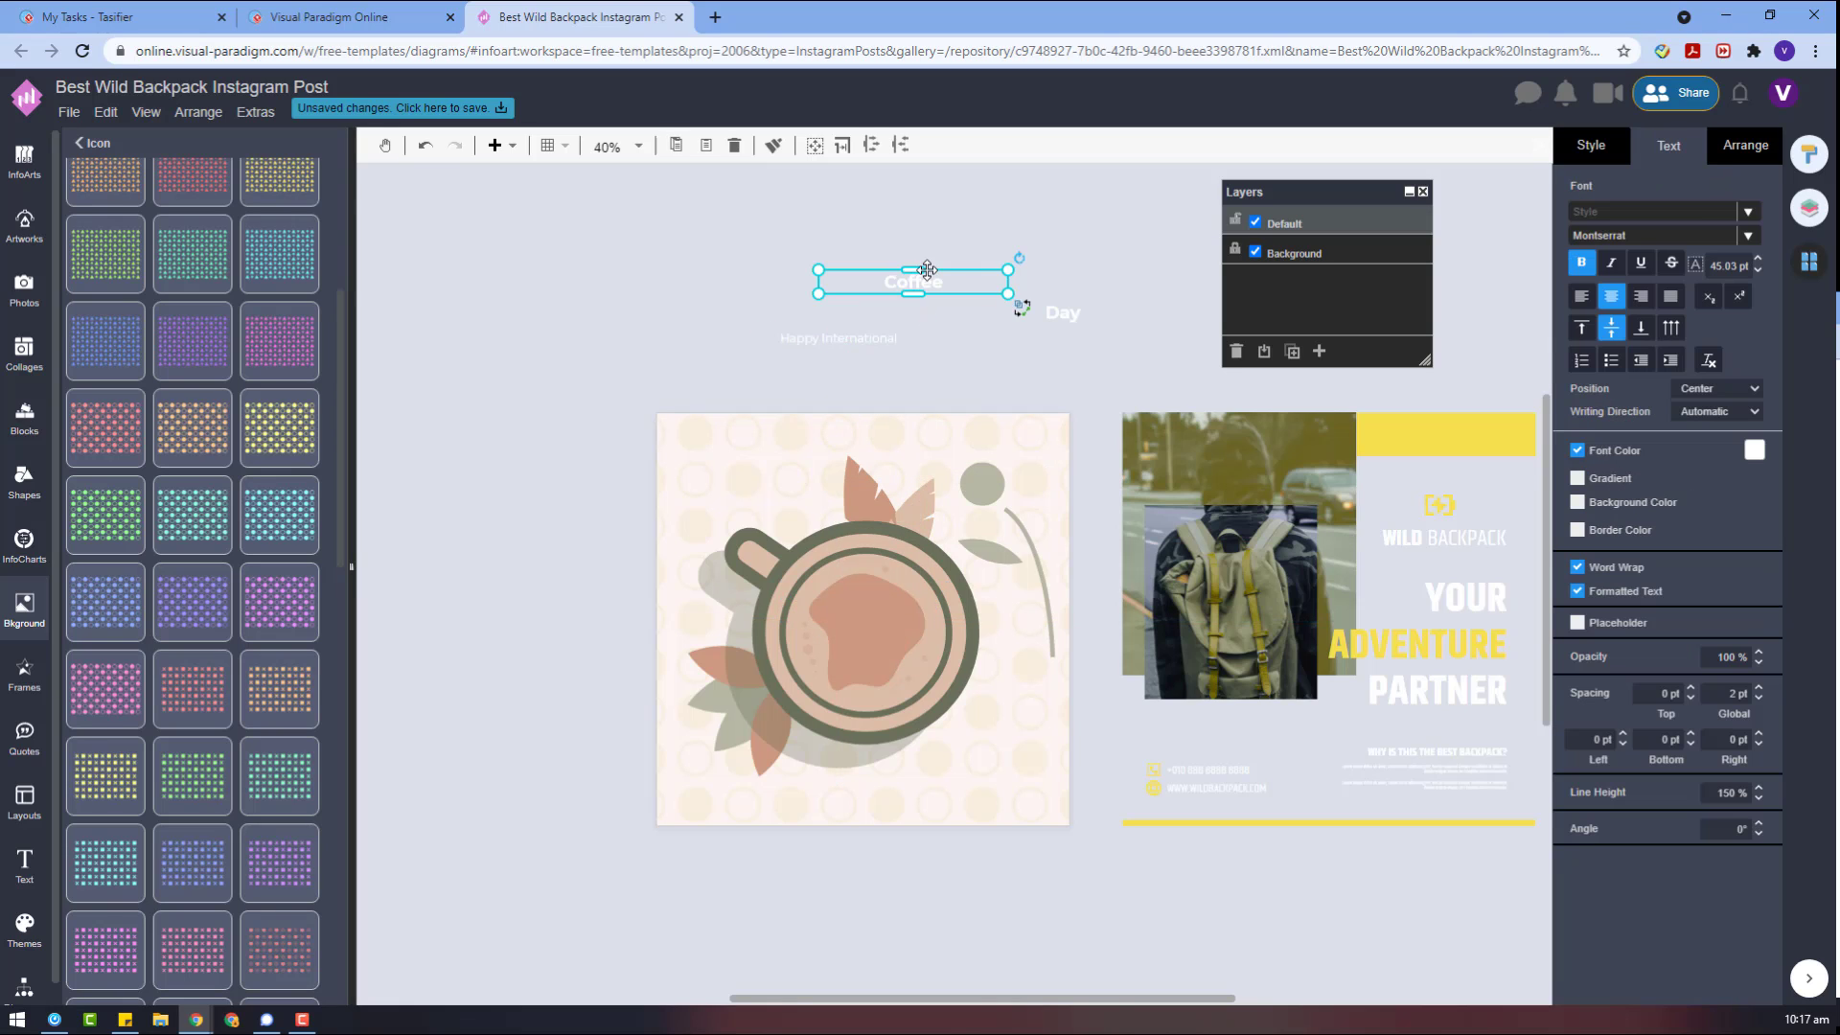
shift+click(1059, 312)
click(1688, 236)
text(script)
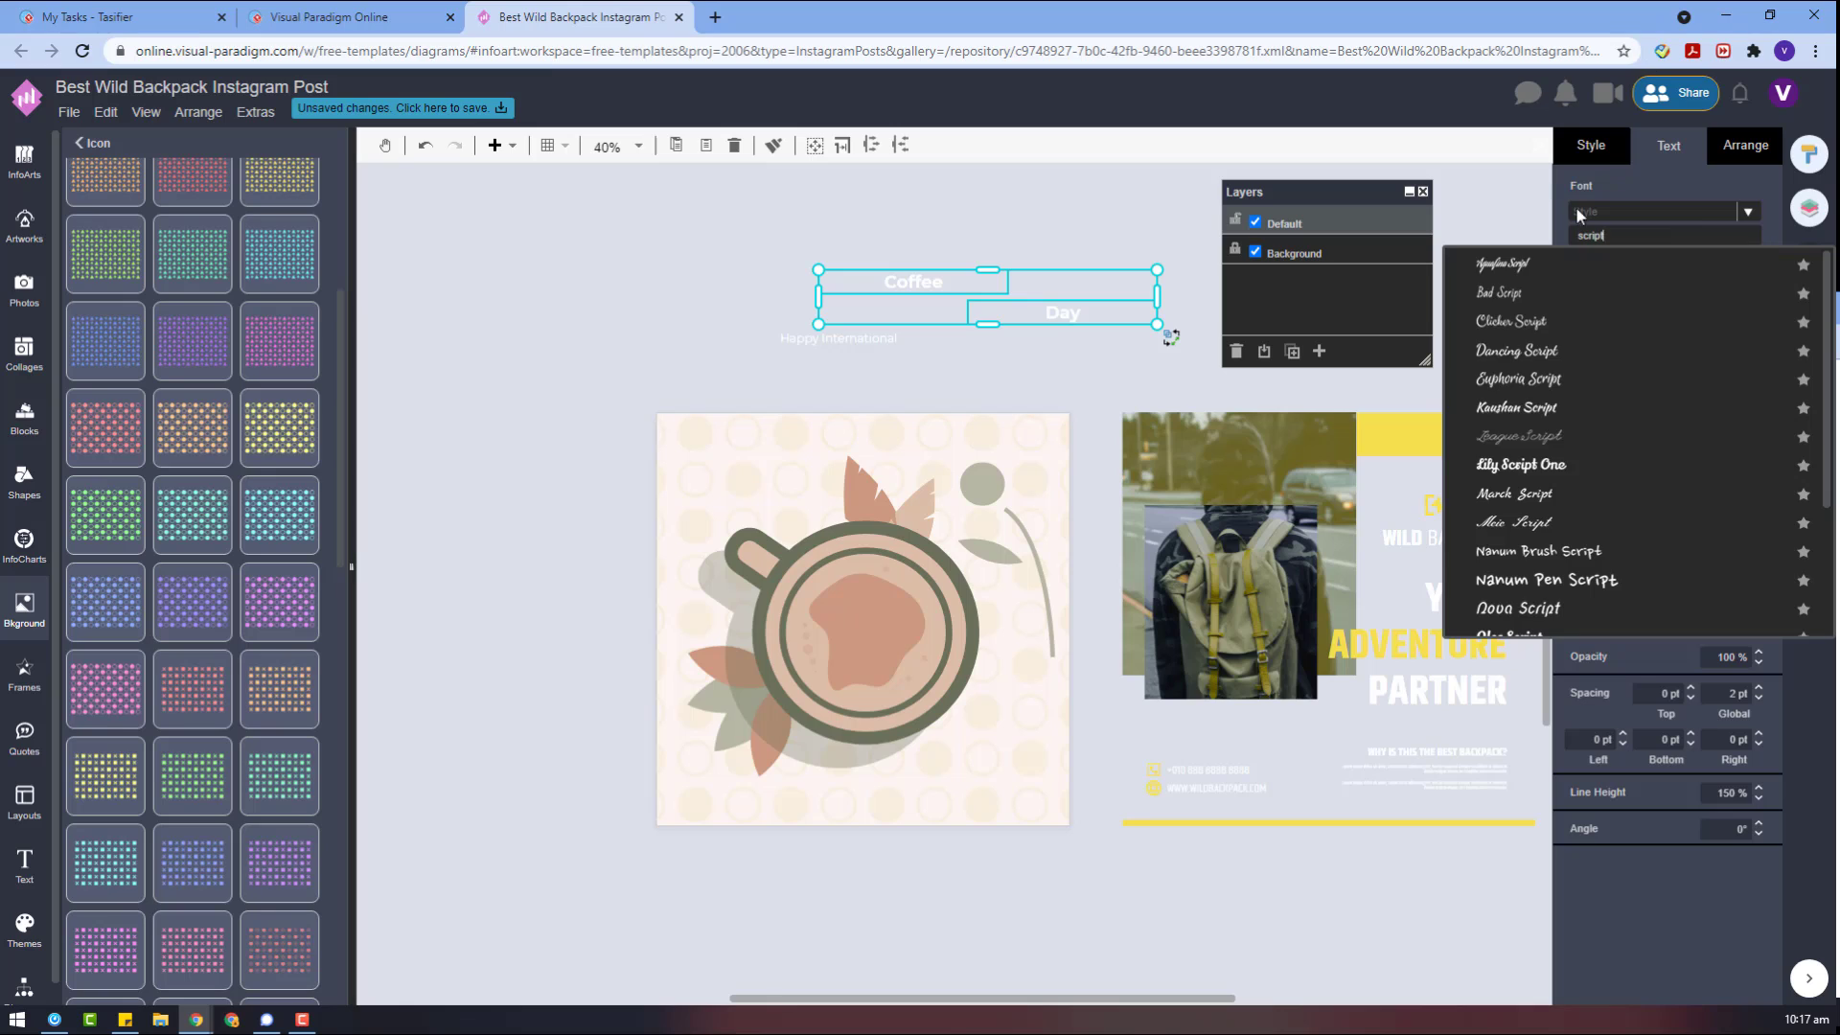
click(1522, 464)
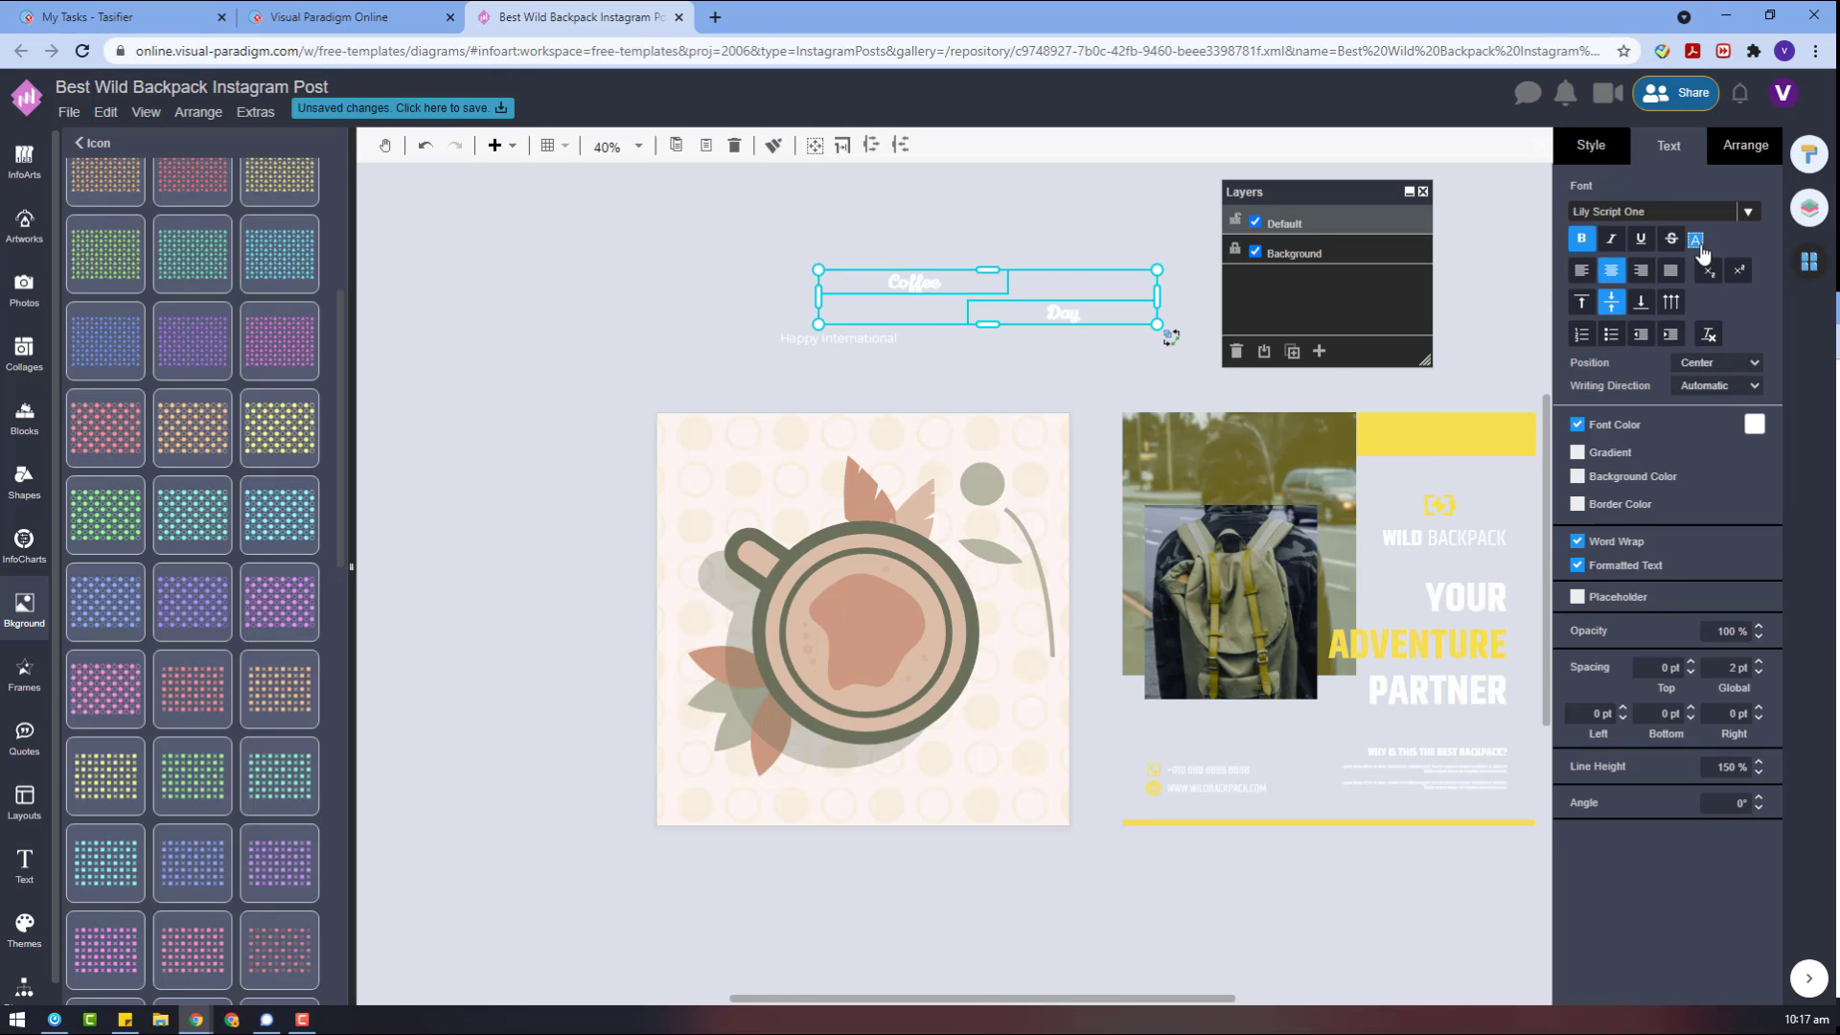
click(1758, 260)
text(100)
key(Return)
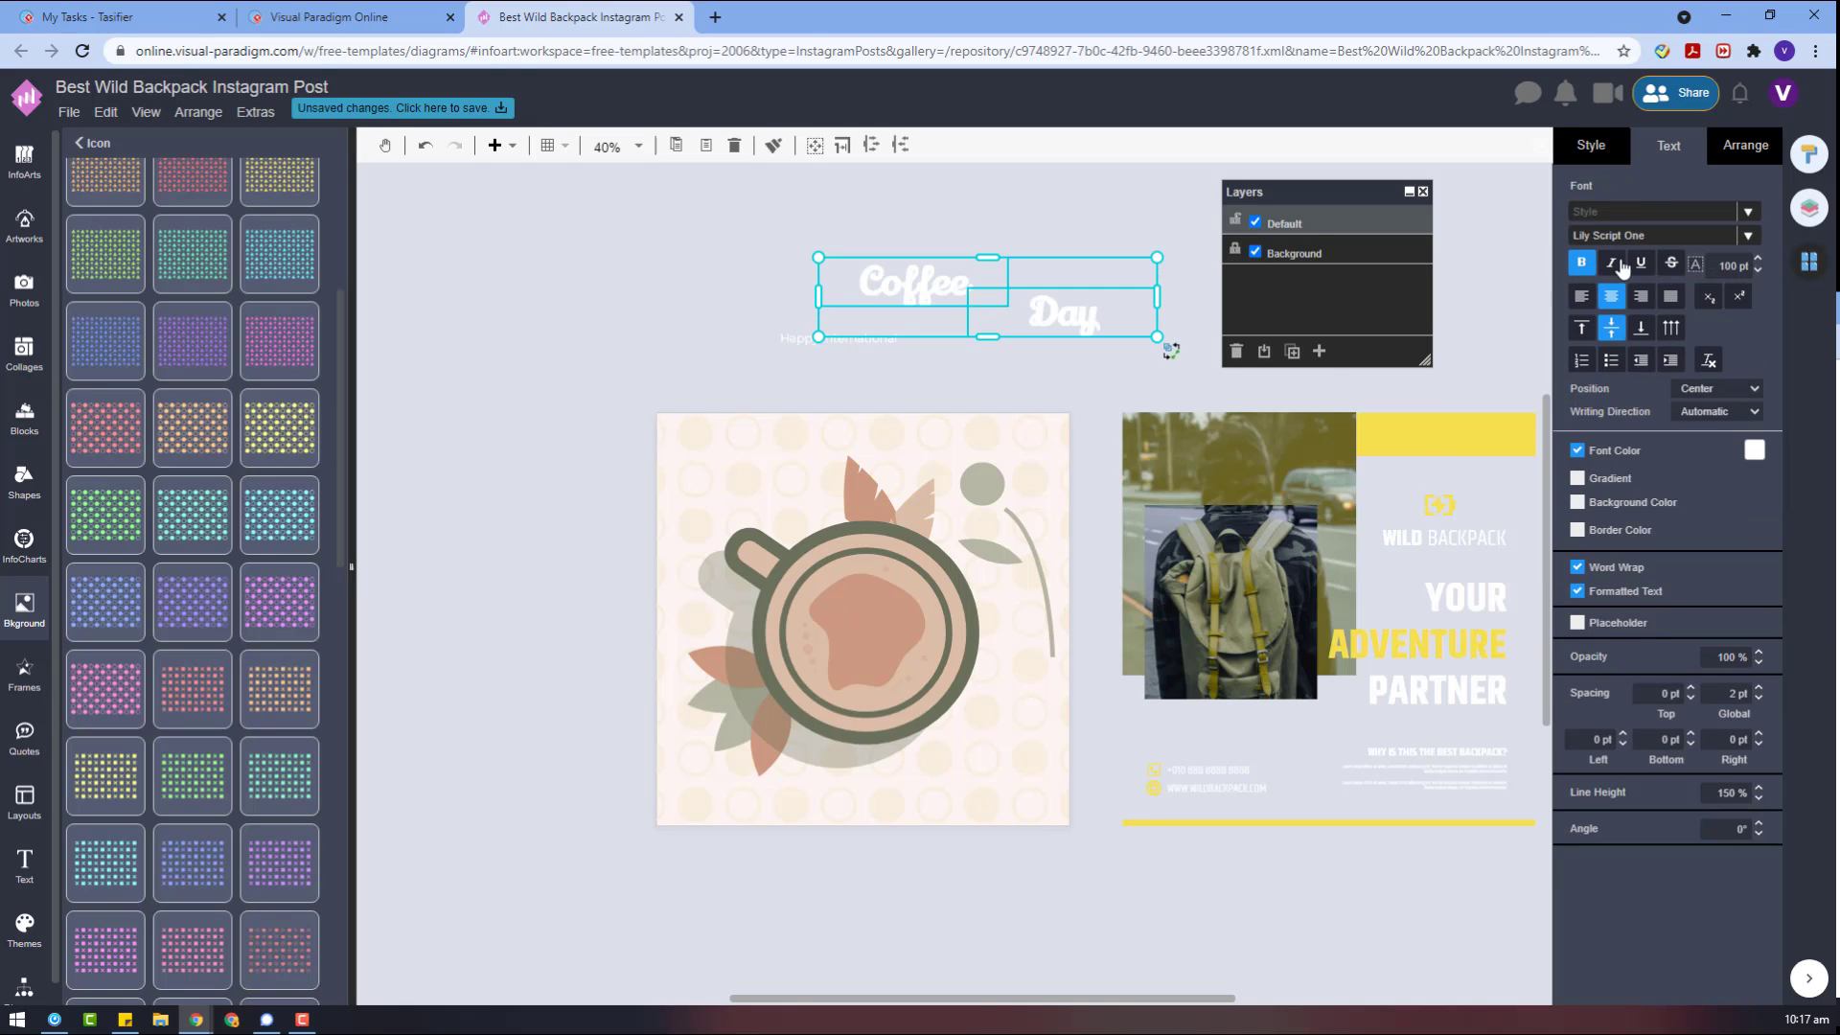
click(1583, 265)
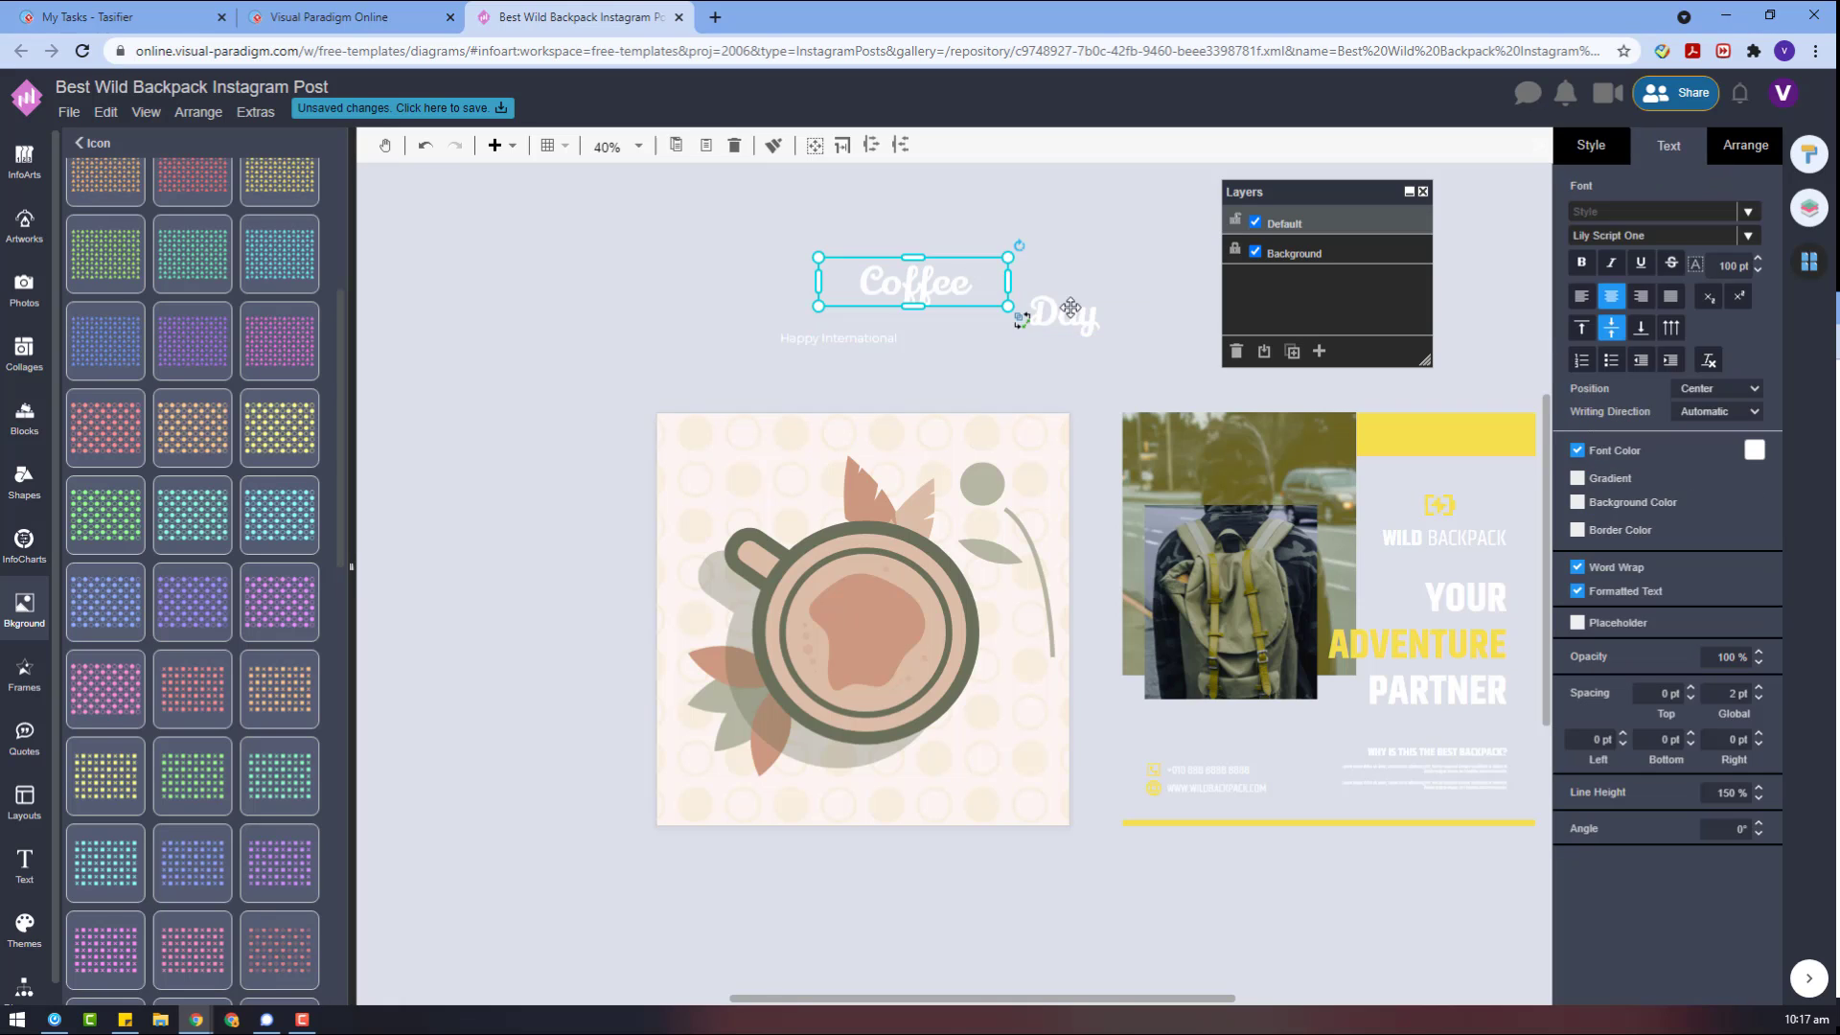
- Place "Day" right beside "Coffee" and try tilting the two words, "Day" to 350° and "Coffee" to 10°
drag(1074, 322, 1027, 295)
click(1745, 149)
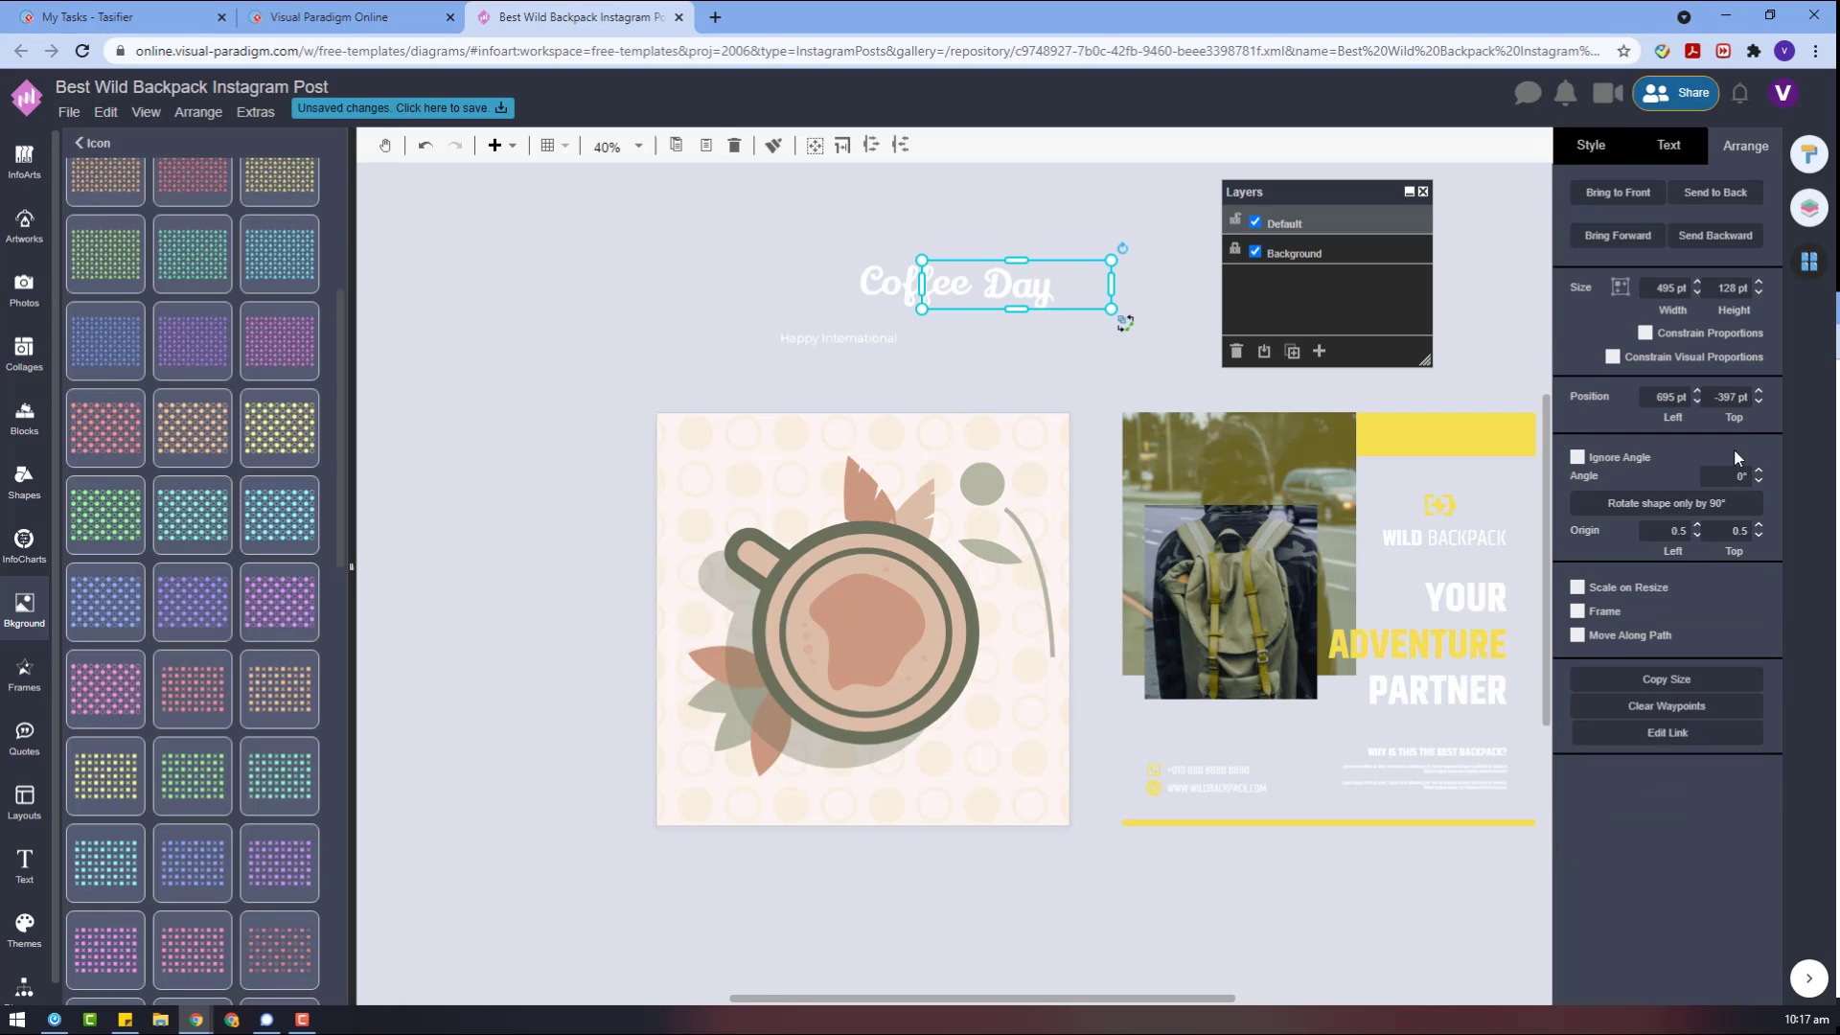
text(10)
key(Return)
key(ctrl+z)
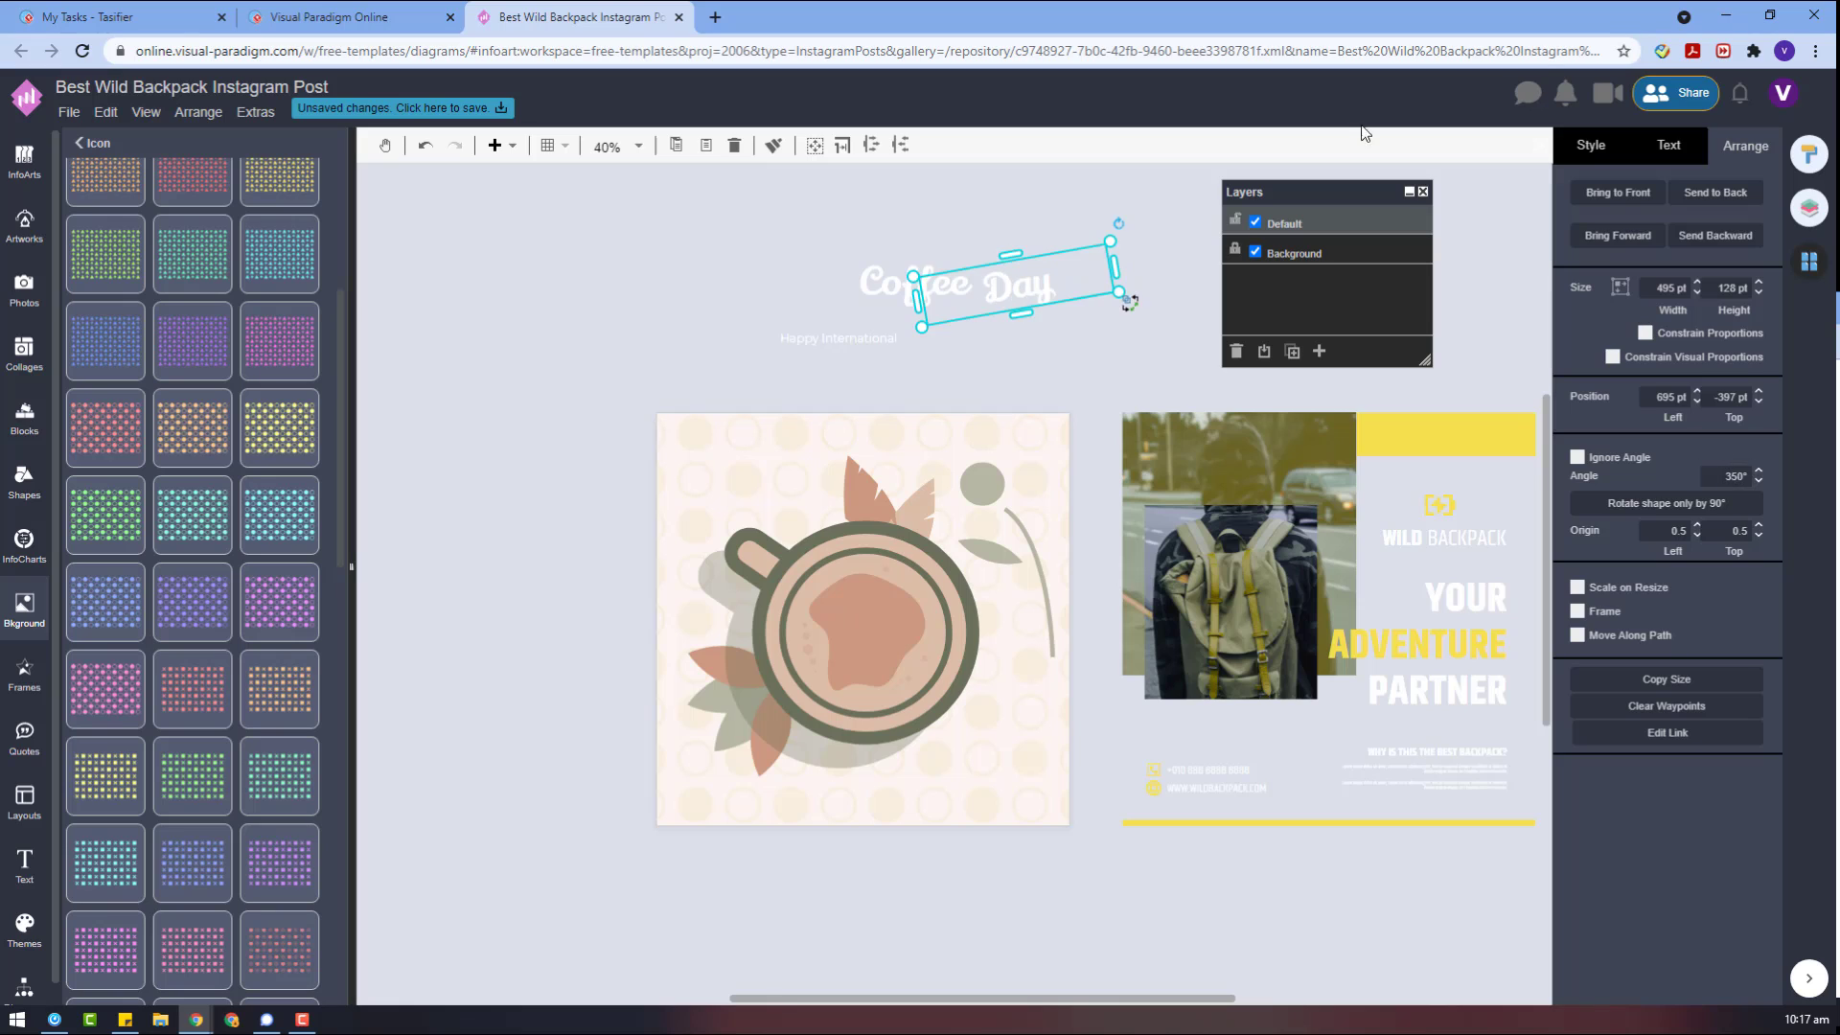
text(1)
key(Return)
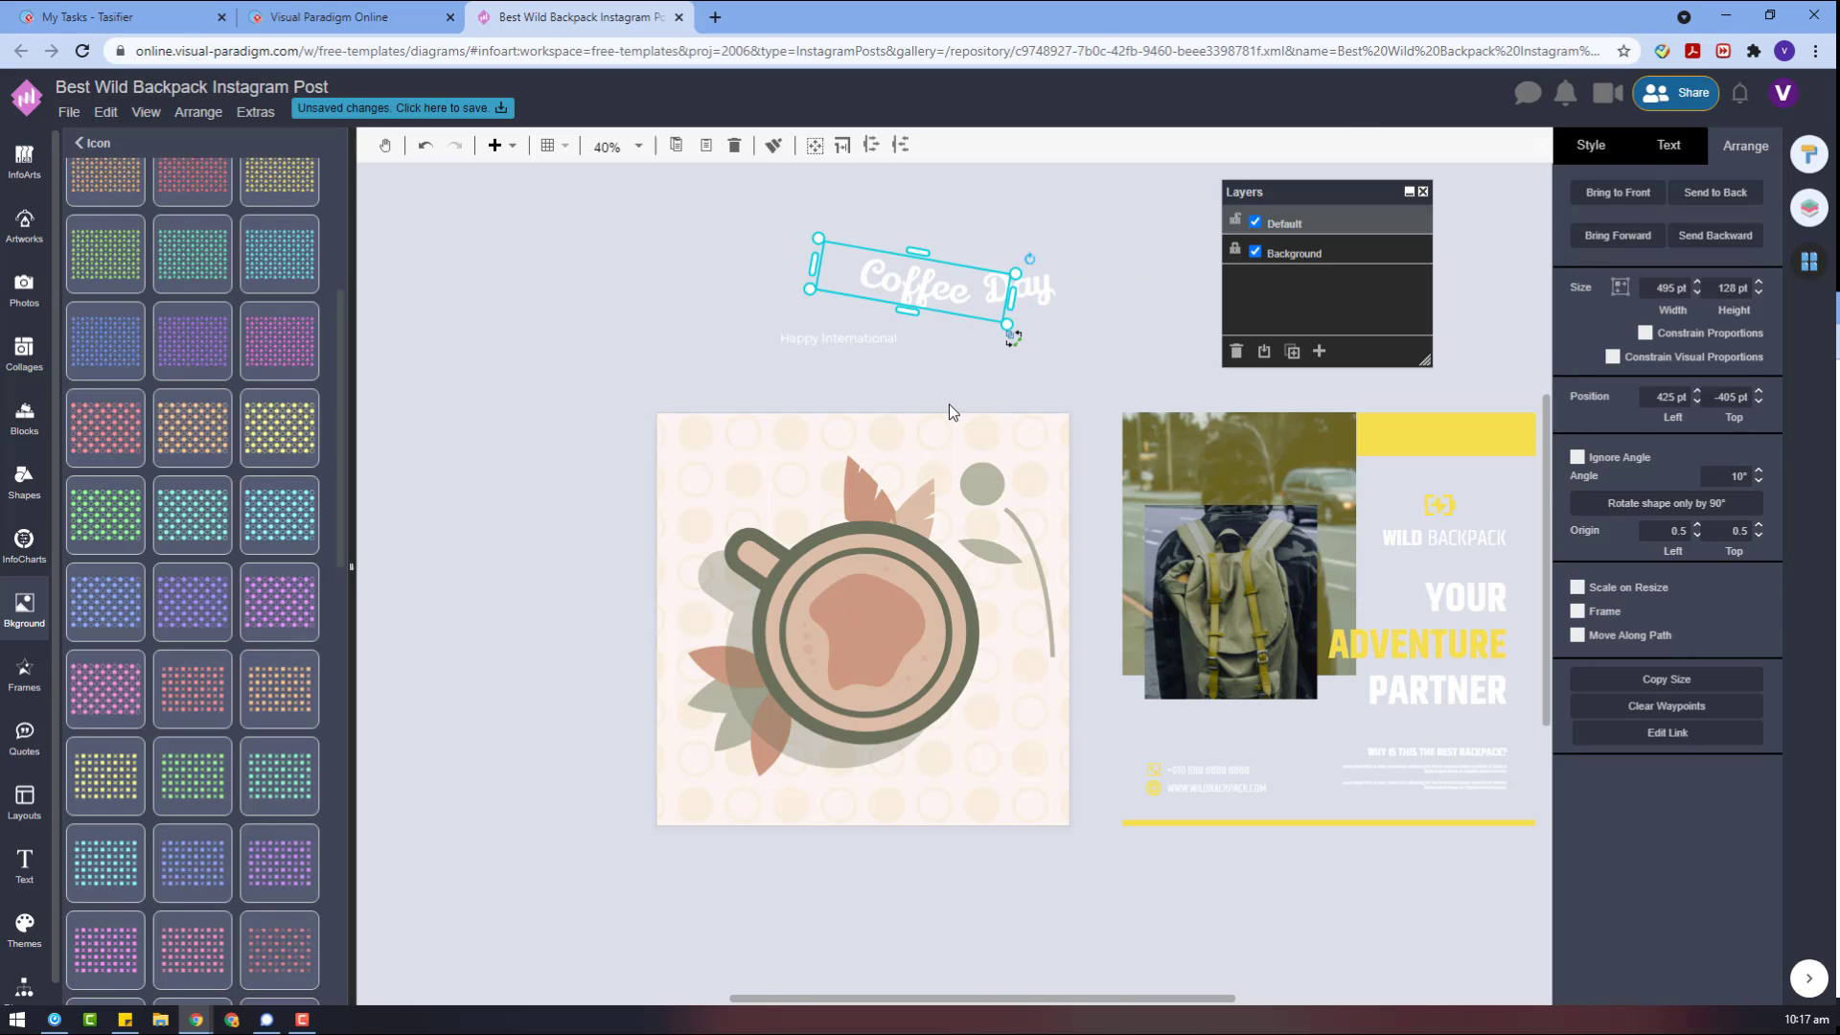
drag(1029, 258, 1020, 371)
click(1020, 374)
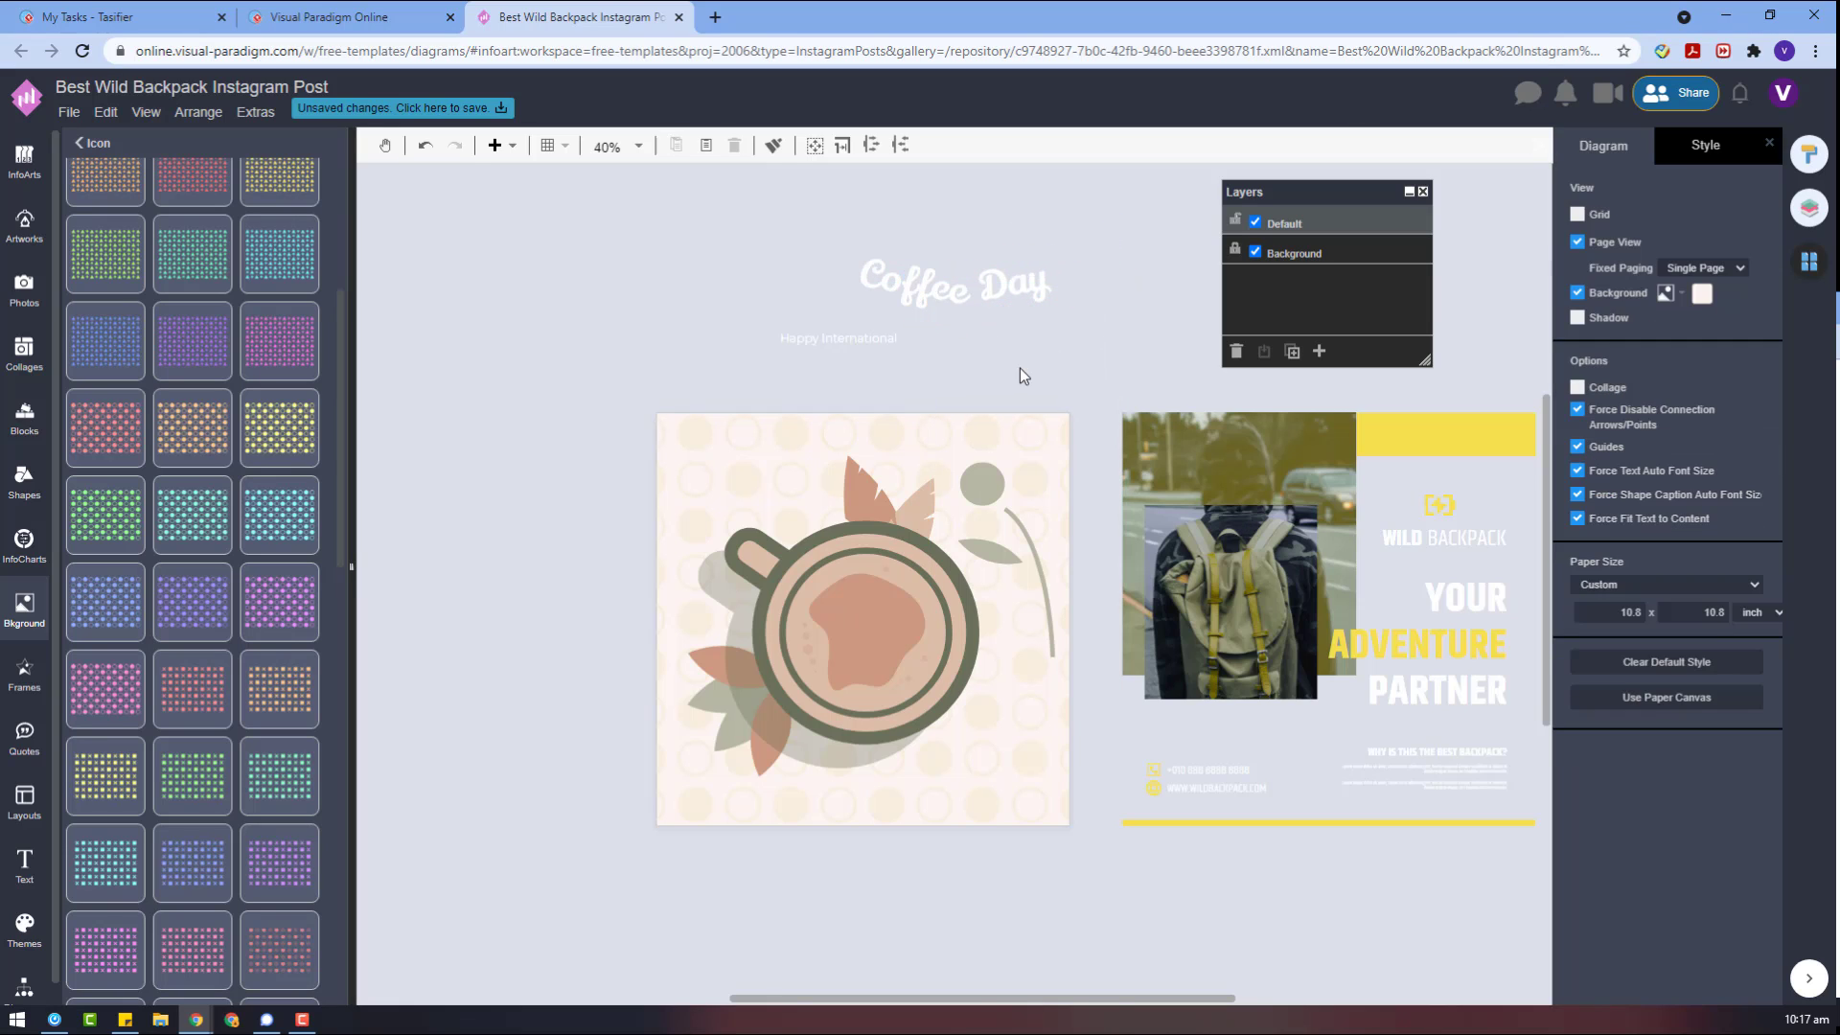
- Undo the latest headline changes and set the "Coffee" text's angle back to 0°
key(ctrl+z)
key(ctrl+z)
key(ctrl+y)
click(1714, 476)
text(0)
key(Return)
- Extend the "Coffee" text to "Coffee Day" and place it directly below "Happy International"
double_click(955, 295)
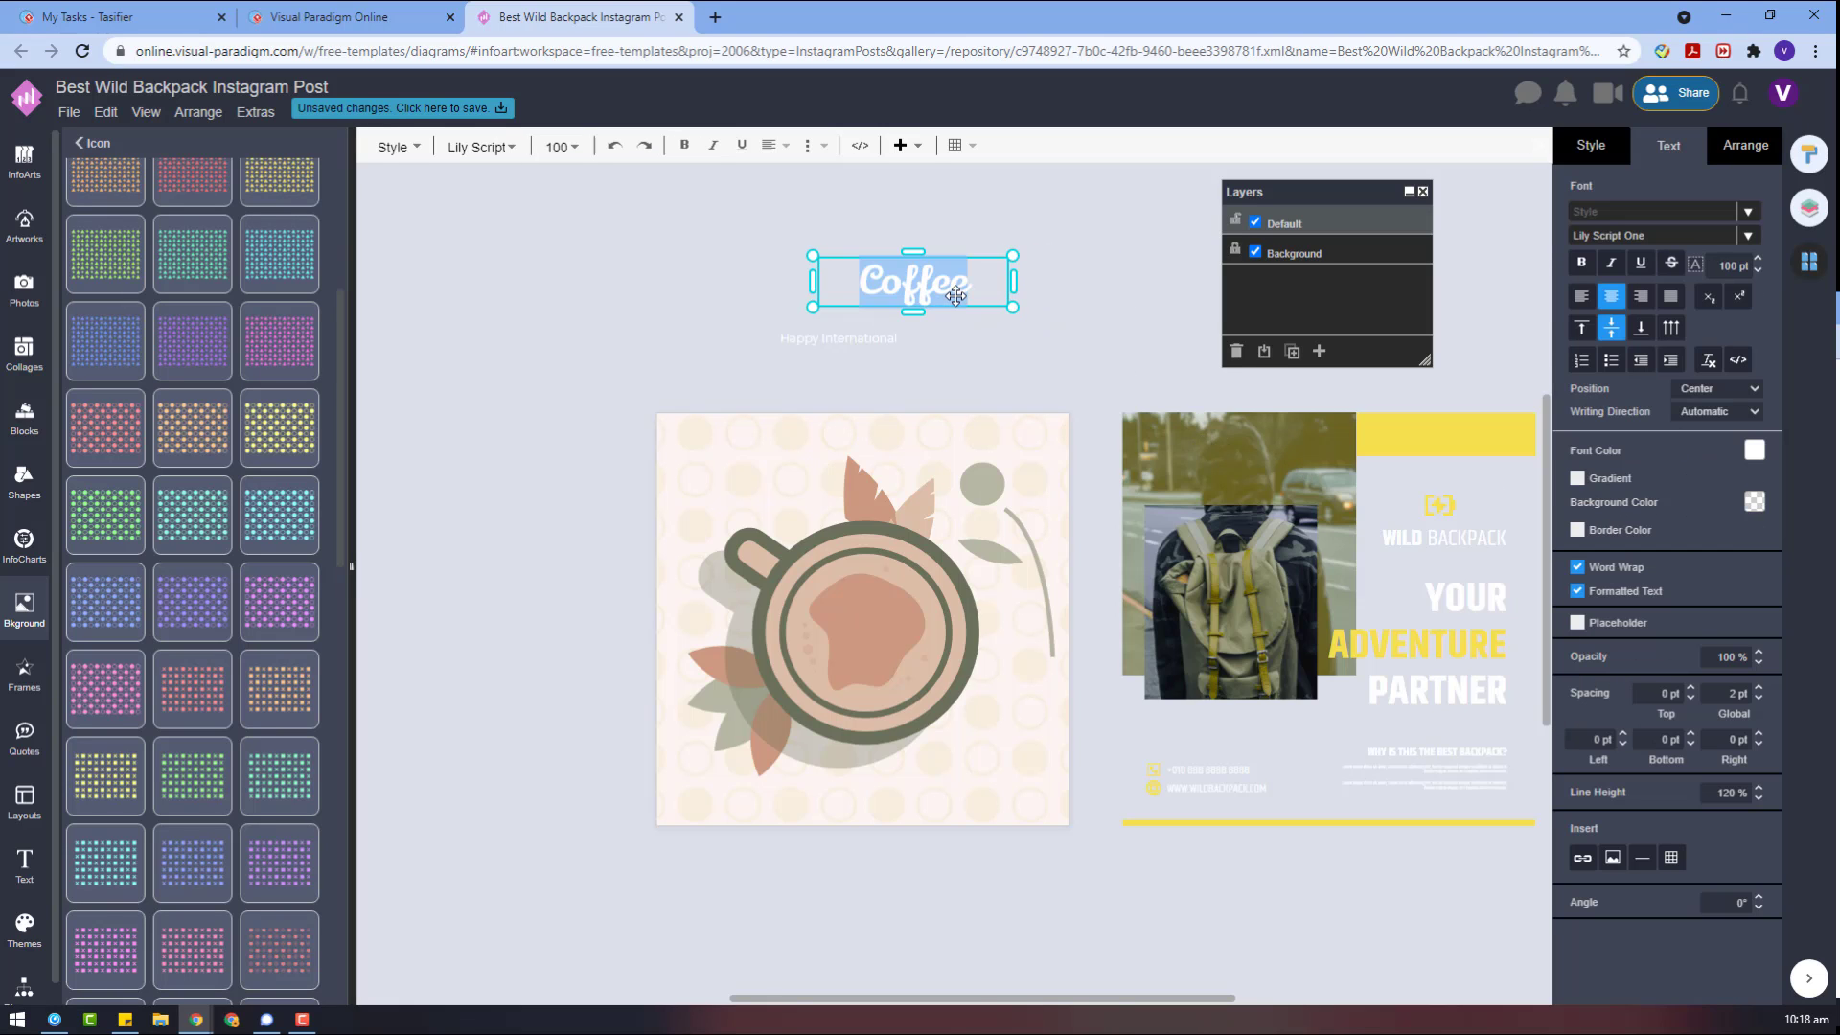
text(Day)
click(1084, 279)
drag(1000, 287, 931, 361)
- Change the "Coffee Day" text's font to Clicker Script and make it bold
click(1622, 247)
text(script)
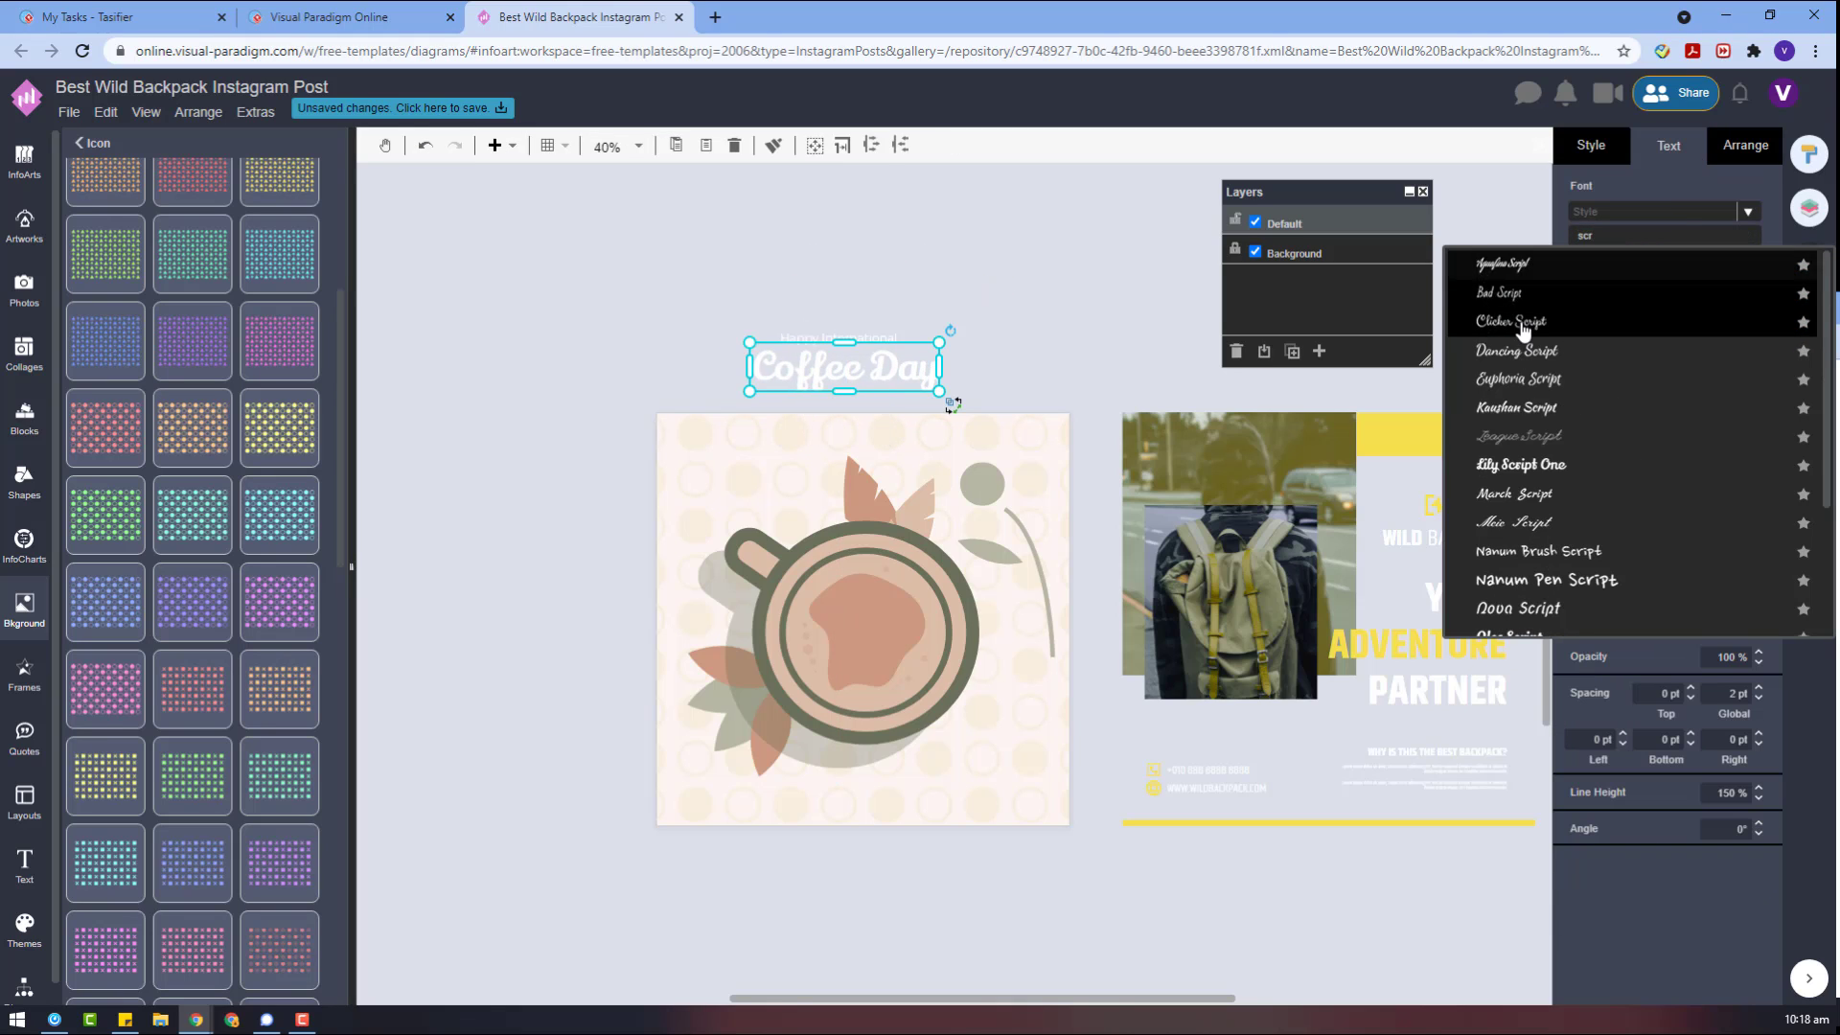
click(1531, 318)
click(1582, 268)
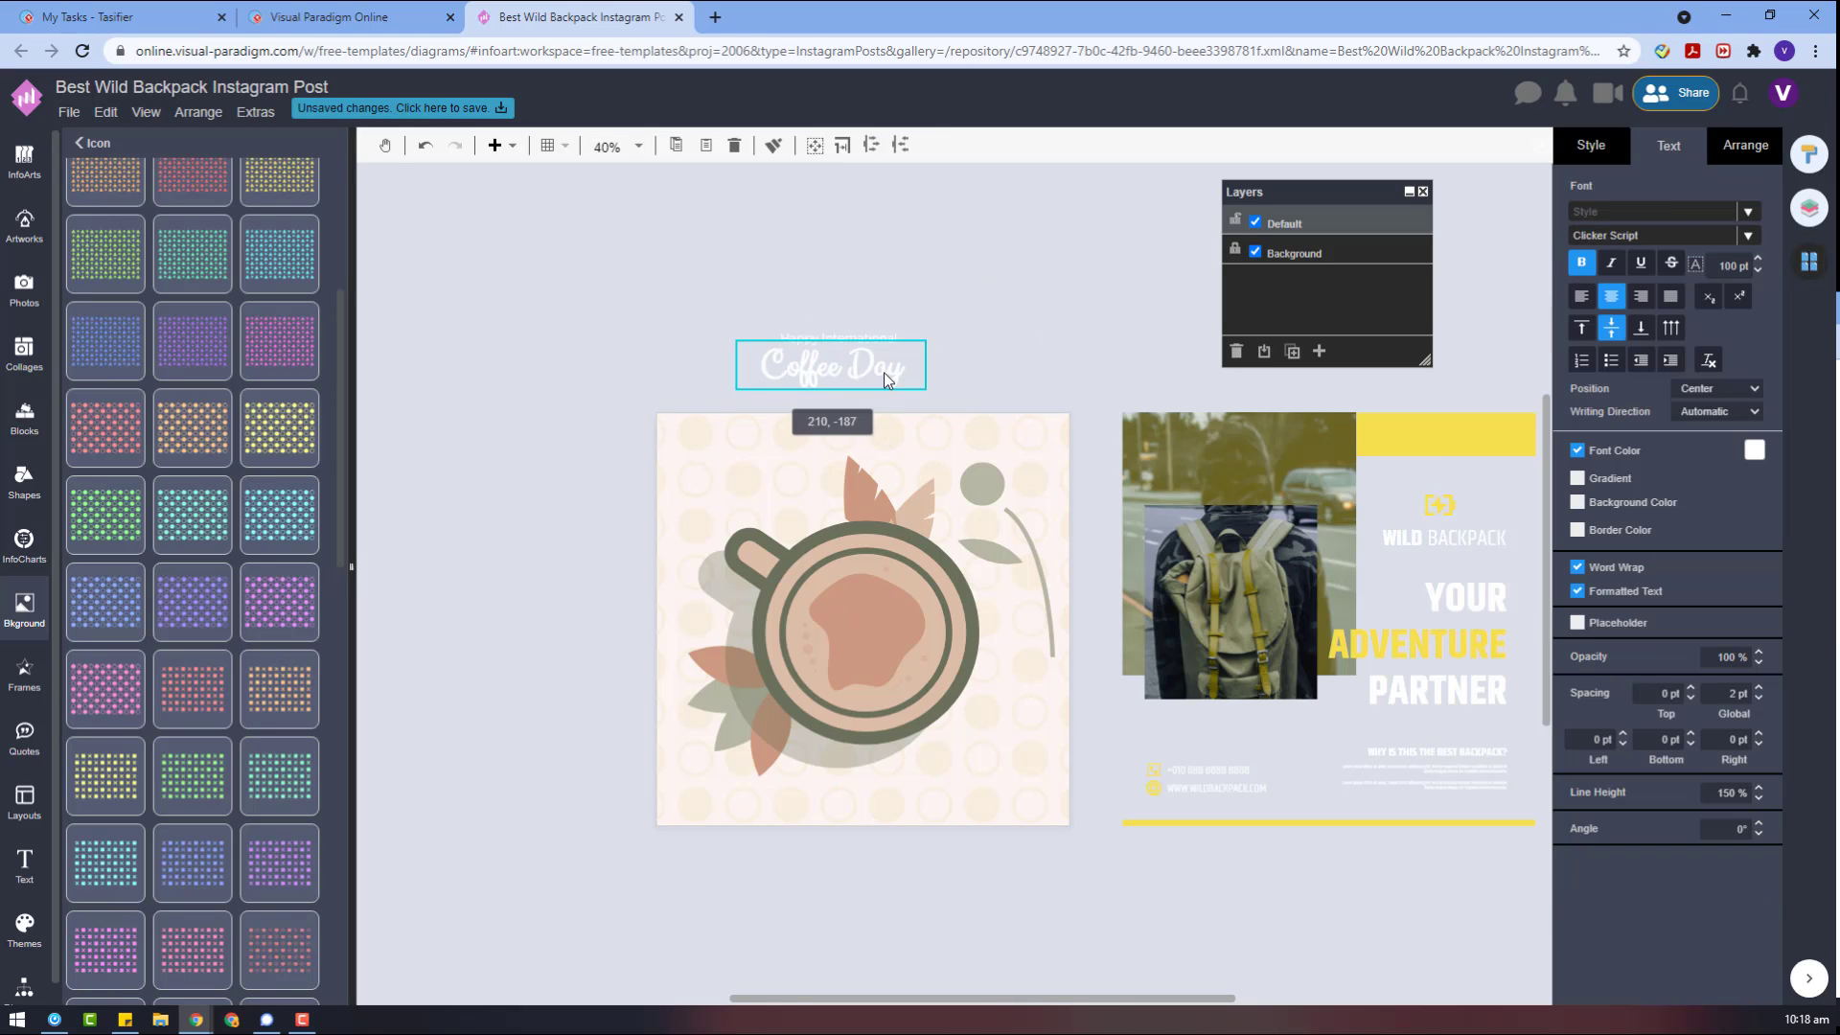
- Set both headline texts to a width of 400 pt and move them together onto the centre of the mug
drag(698, 296, 975, 417)
click(709, 304)
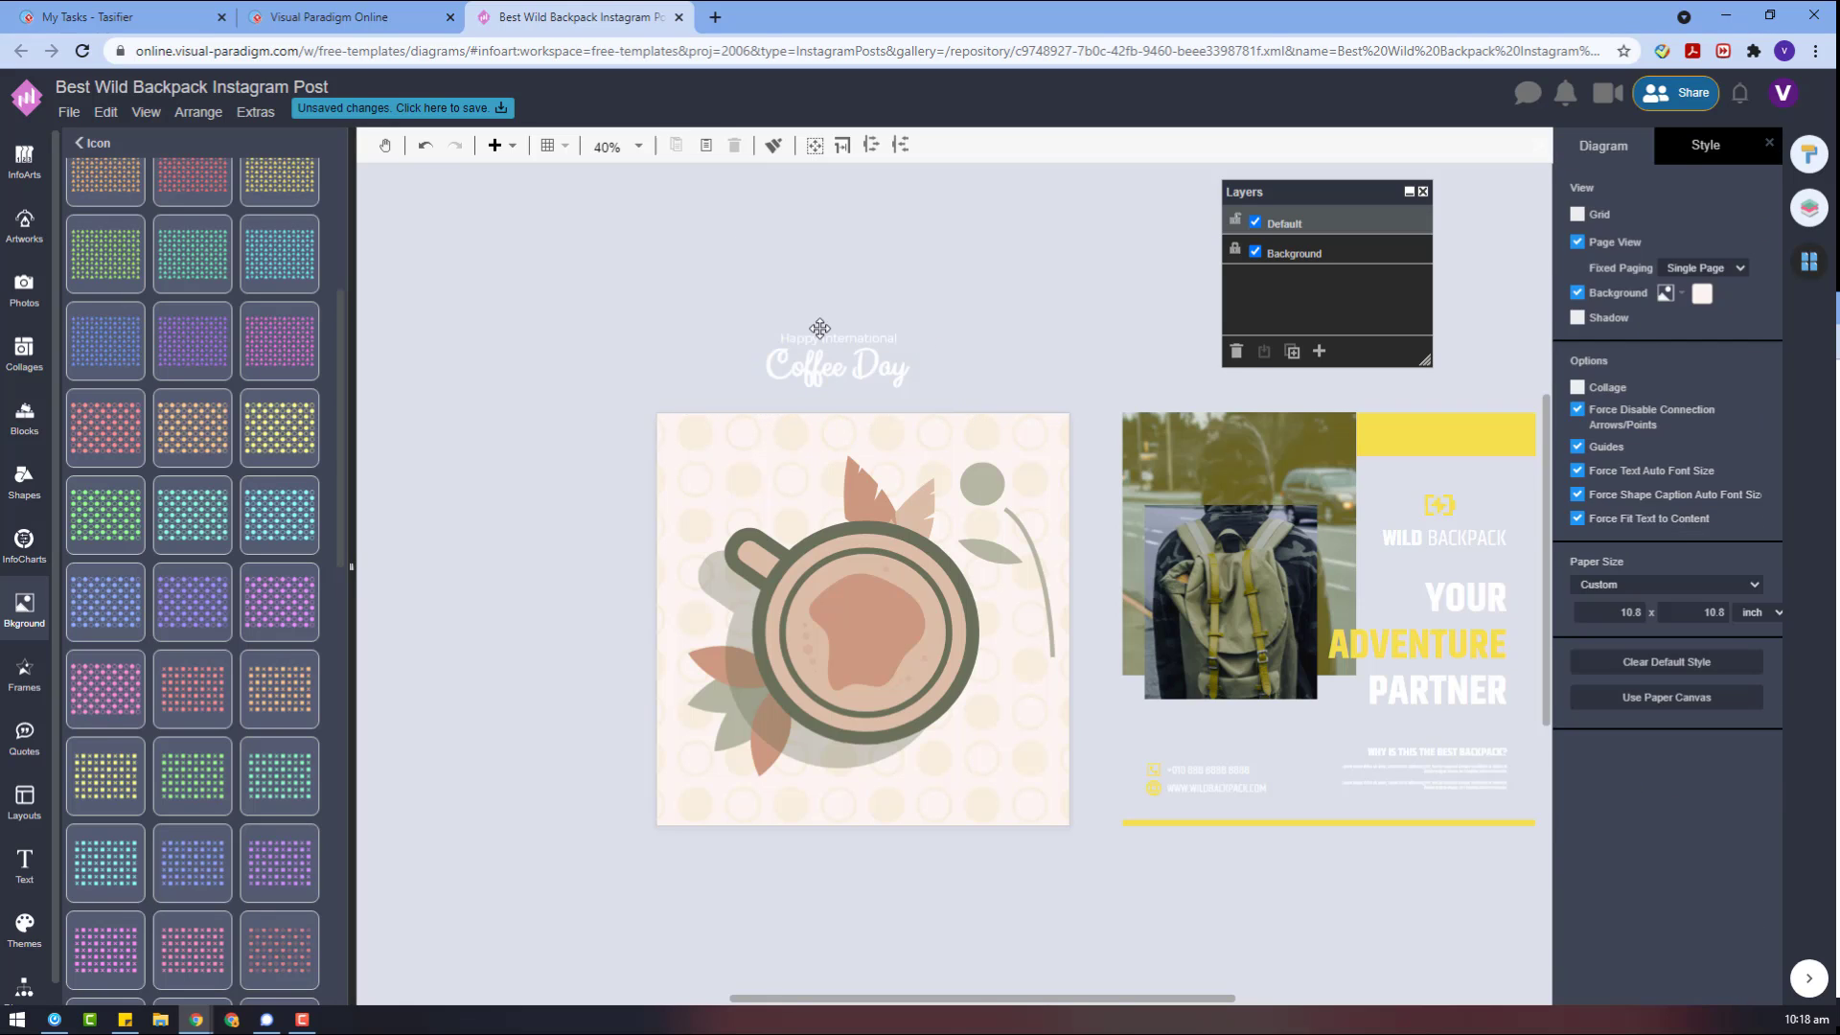
drag(713, 307, 1014, 403)
click(1683, 287)
text(350)
key(Return)
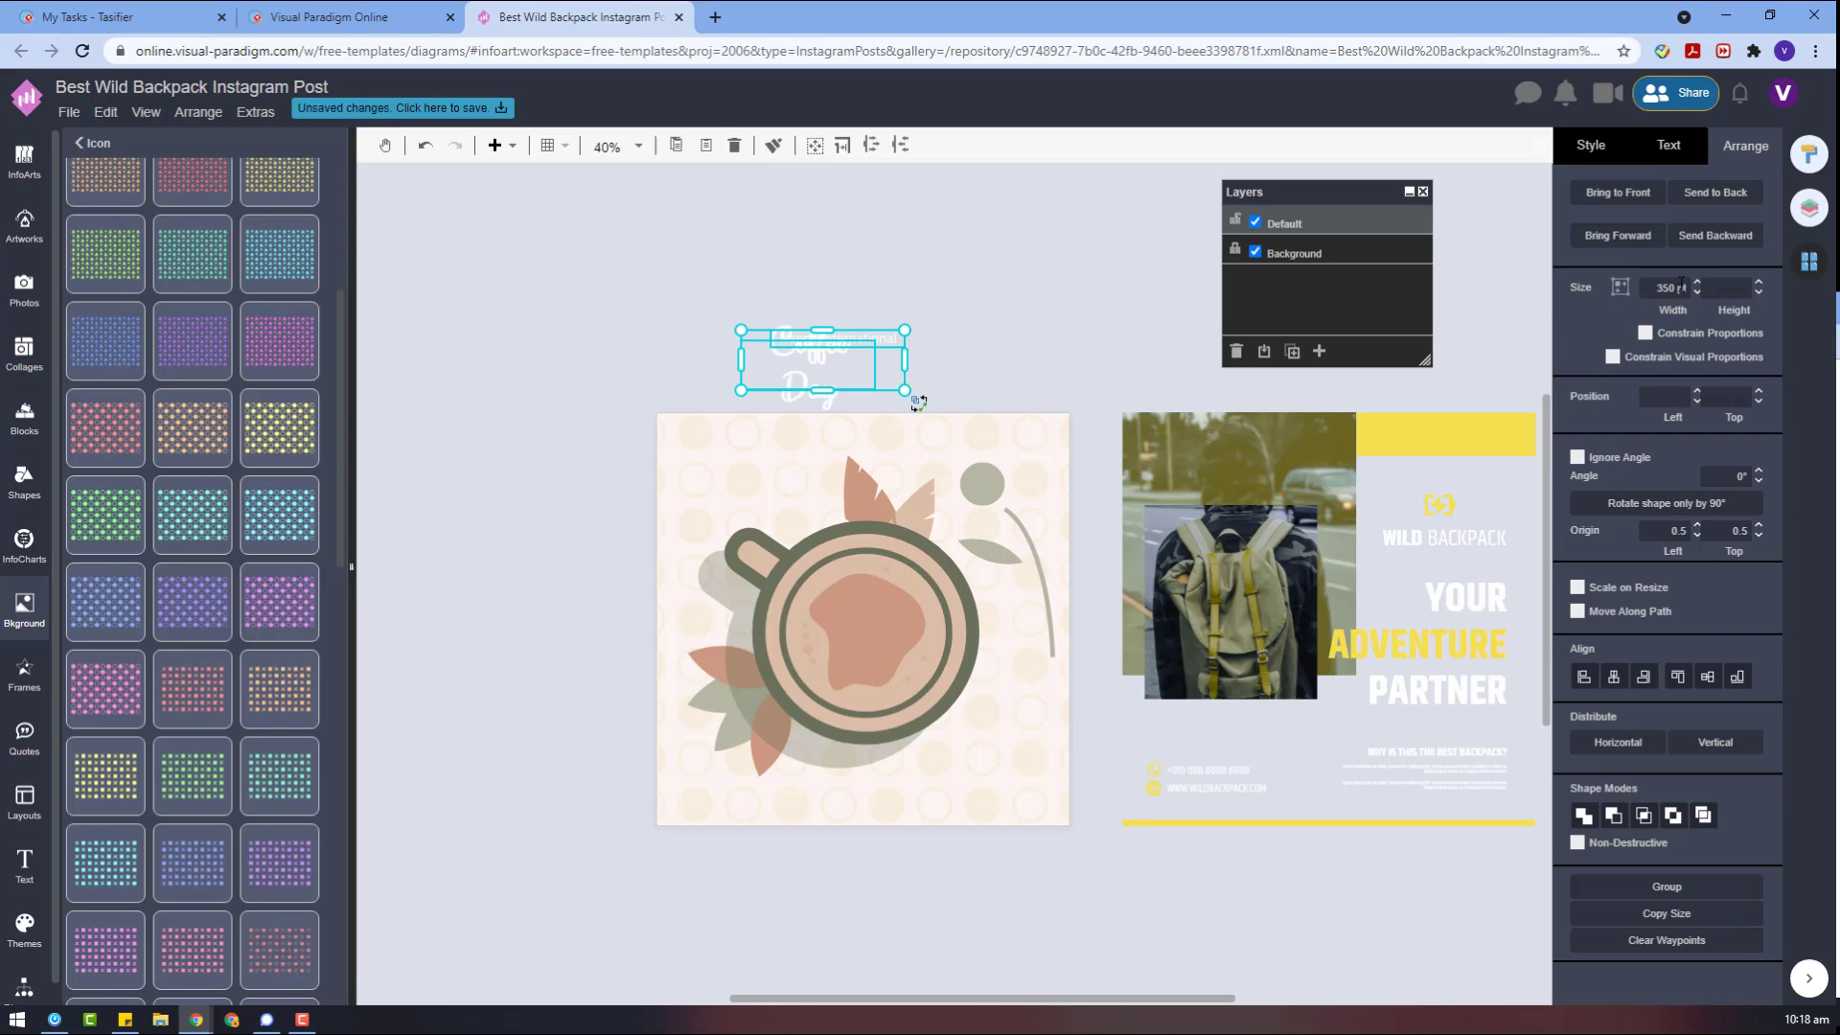
click(1664, 287)
text(400)
key(Return)
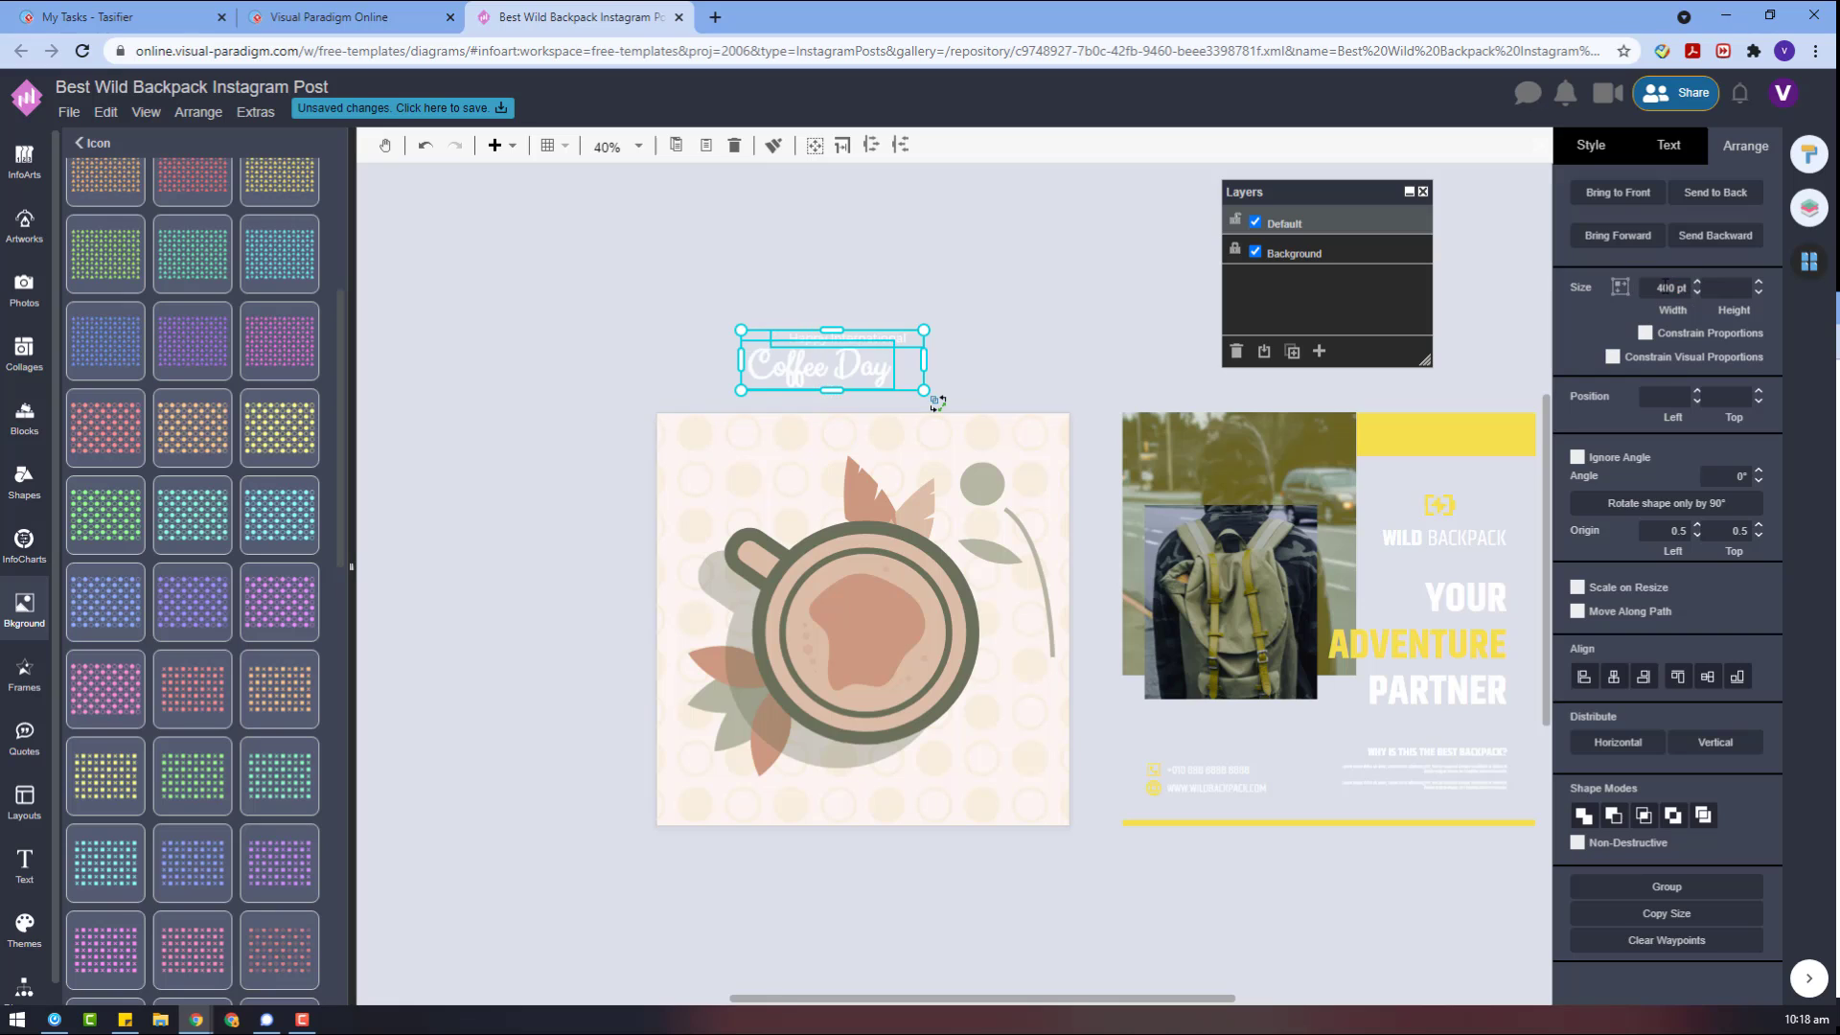
drag(872, 360, 883, 628)
click(1027, 744)
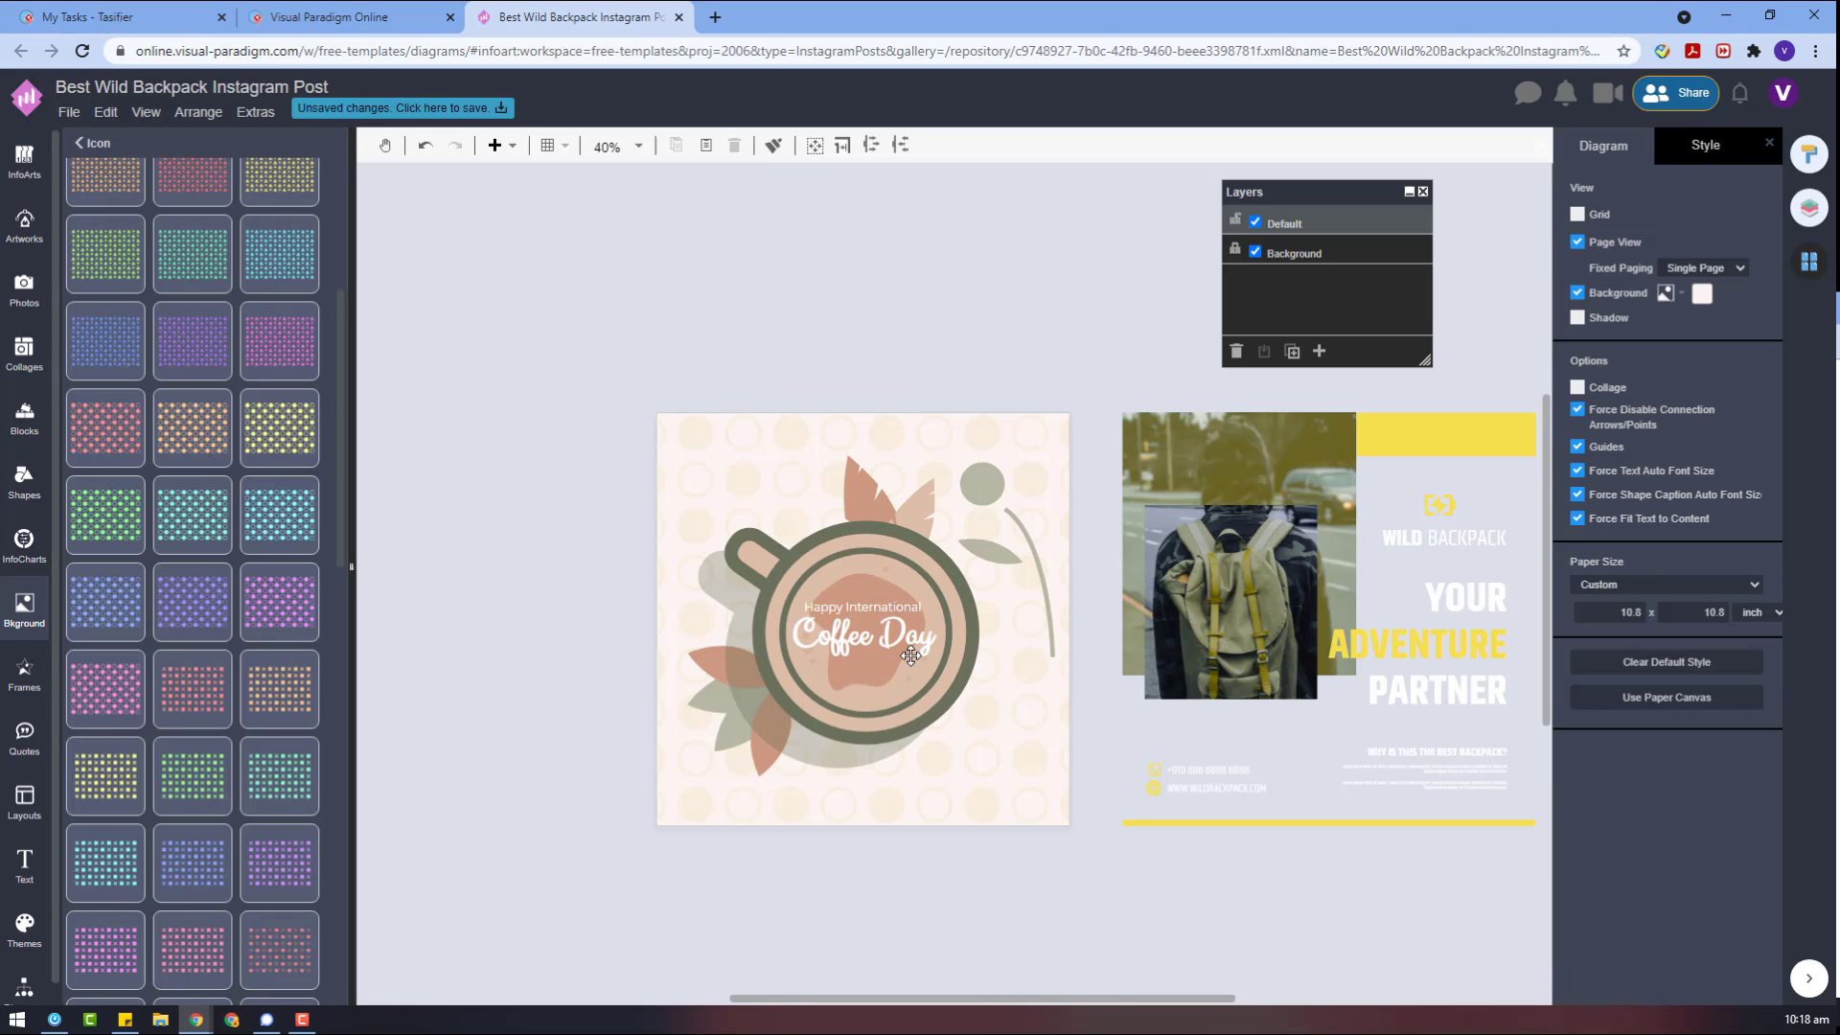
- Keep the phone number text below the page and delete the rest of the old backpack template beside the design
drag(1100, 372, 1193, 899)
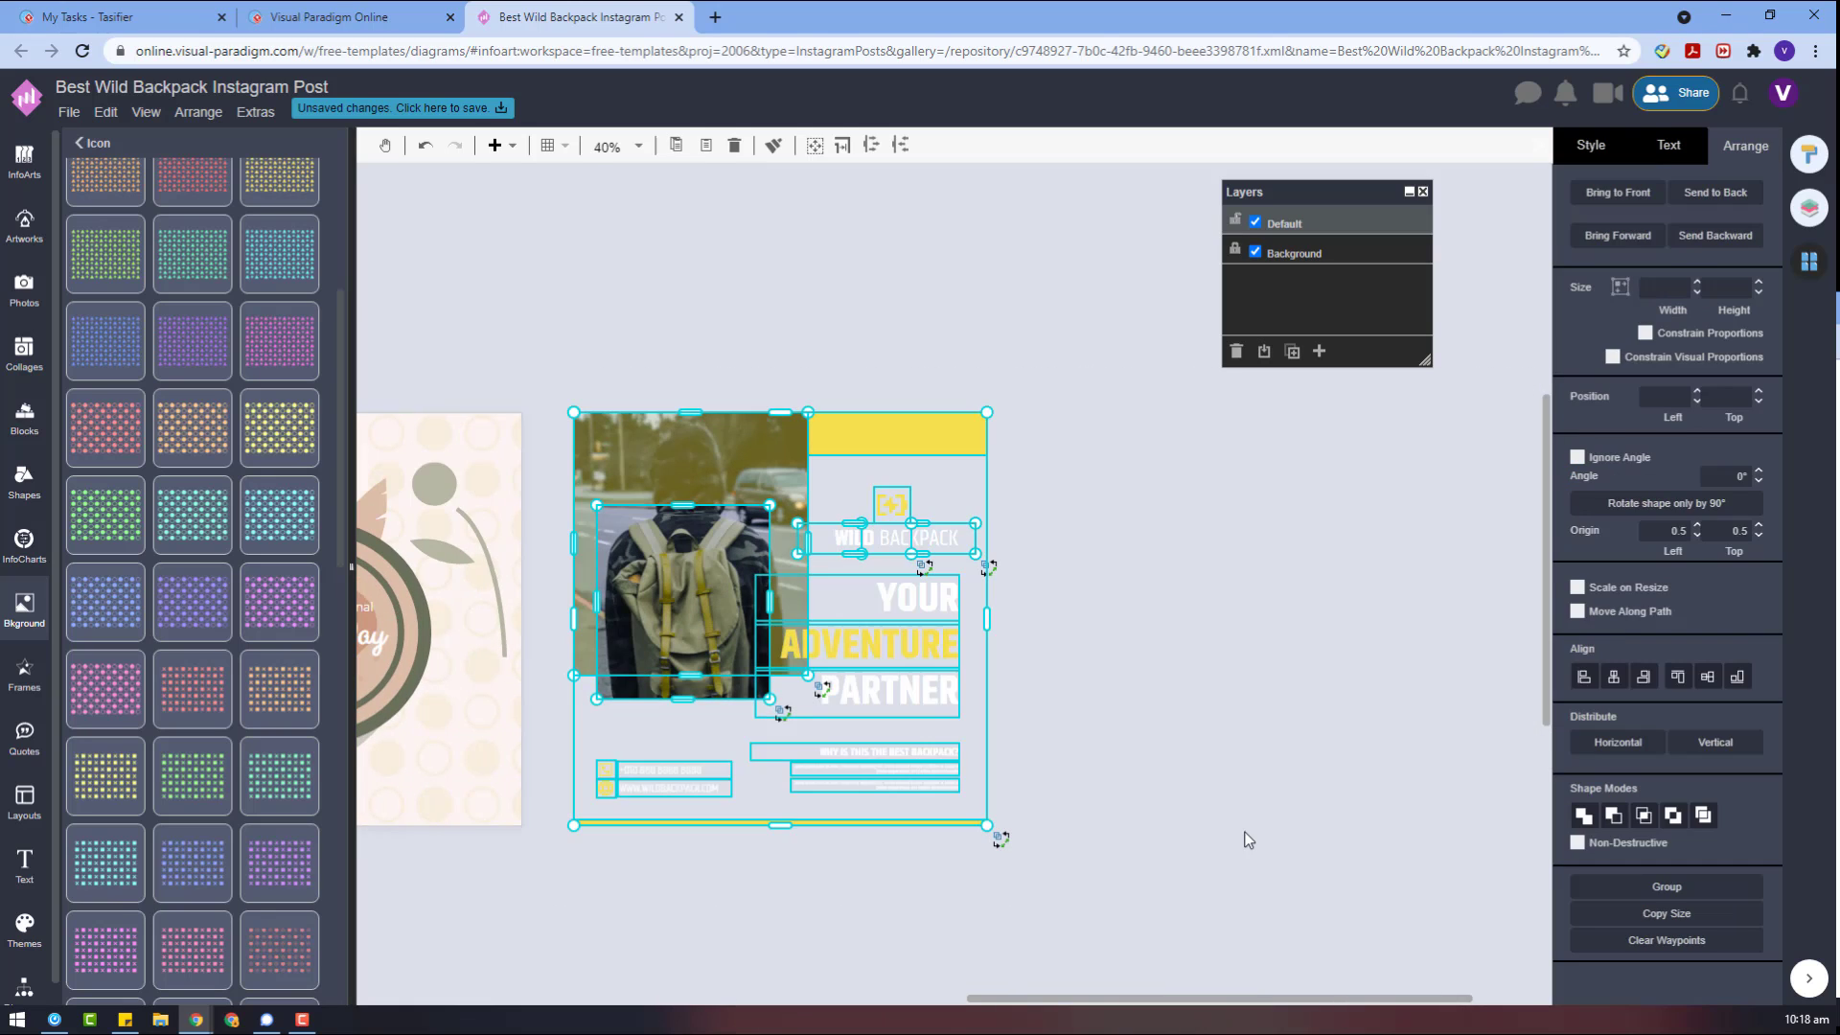
drag(1188, 998, 1018, 1003)
click(755, 870)
drag(1459, 884, 857, 296)
key(Delete)
- Centre the leftover phone number text and give it the mug's olive green as font colour
click(758, 865)
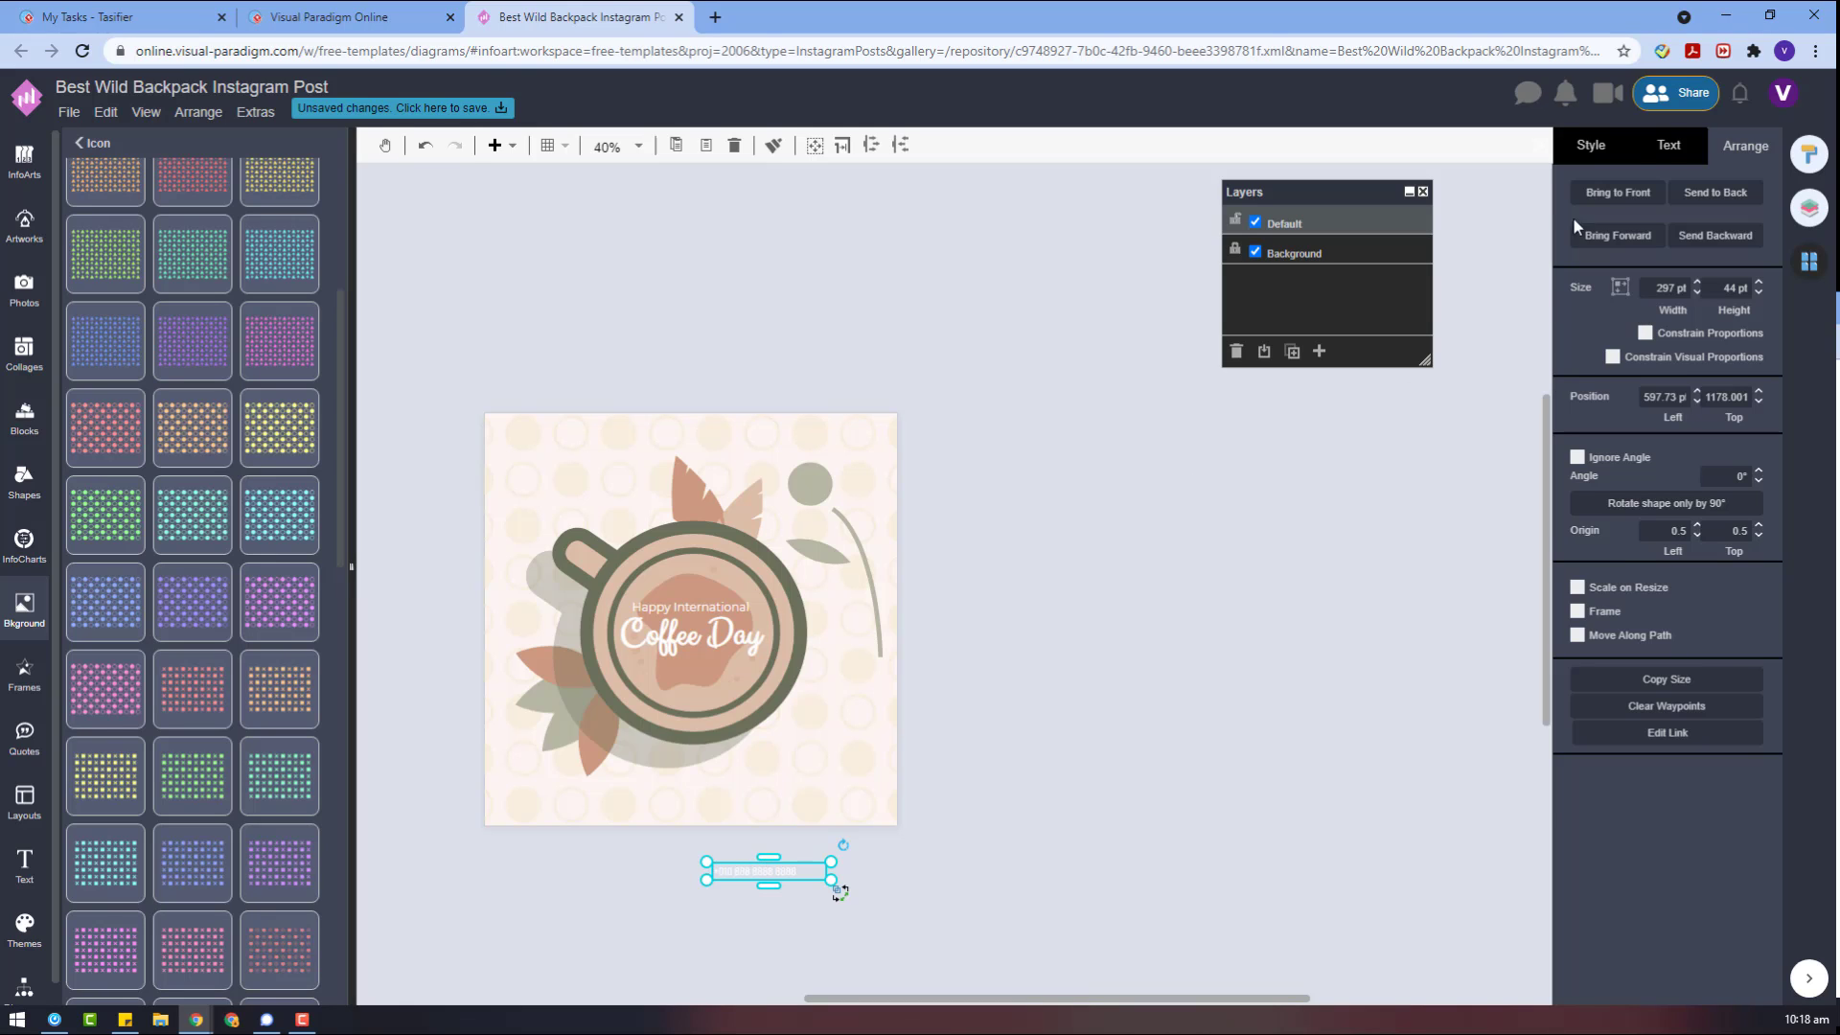
click(1668, 145)
click(1612, 299)
click(1753, 450)
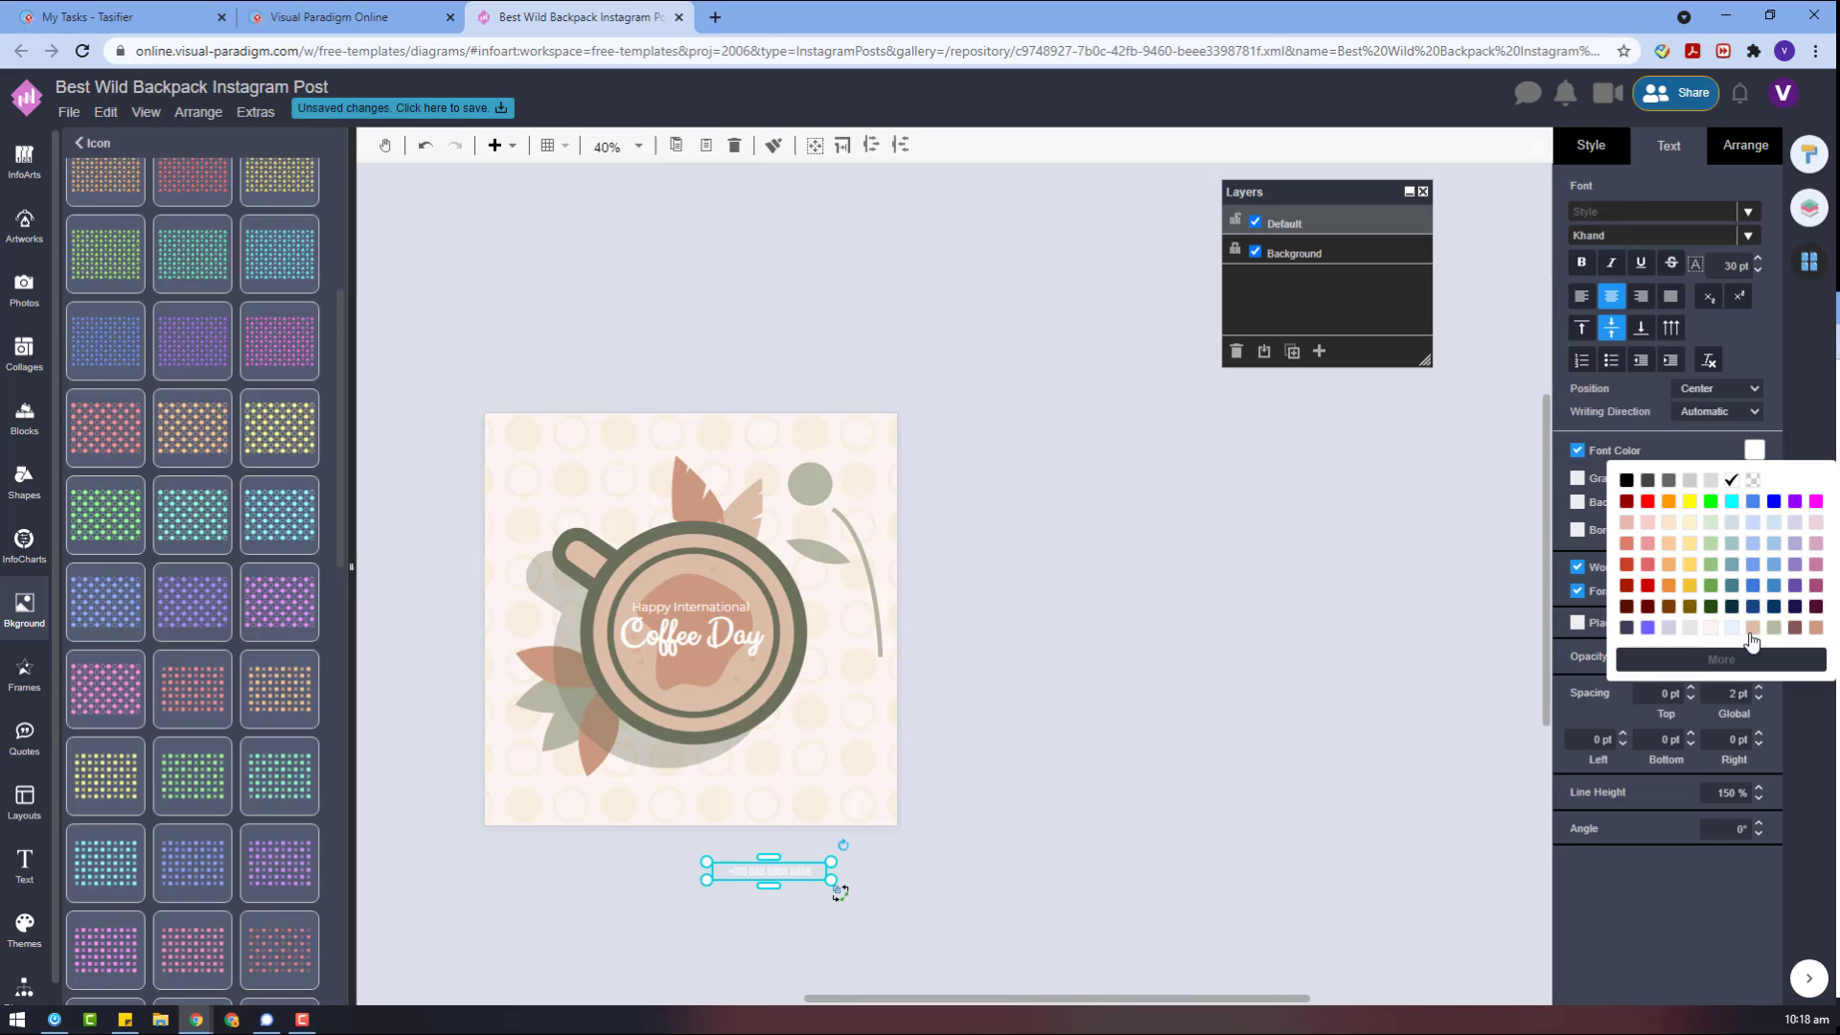
click(1751, 644)
click(1574, 165)
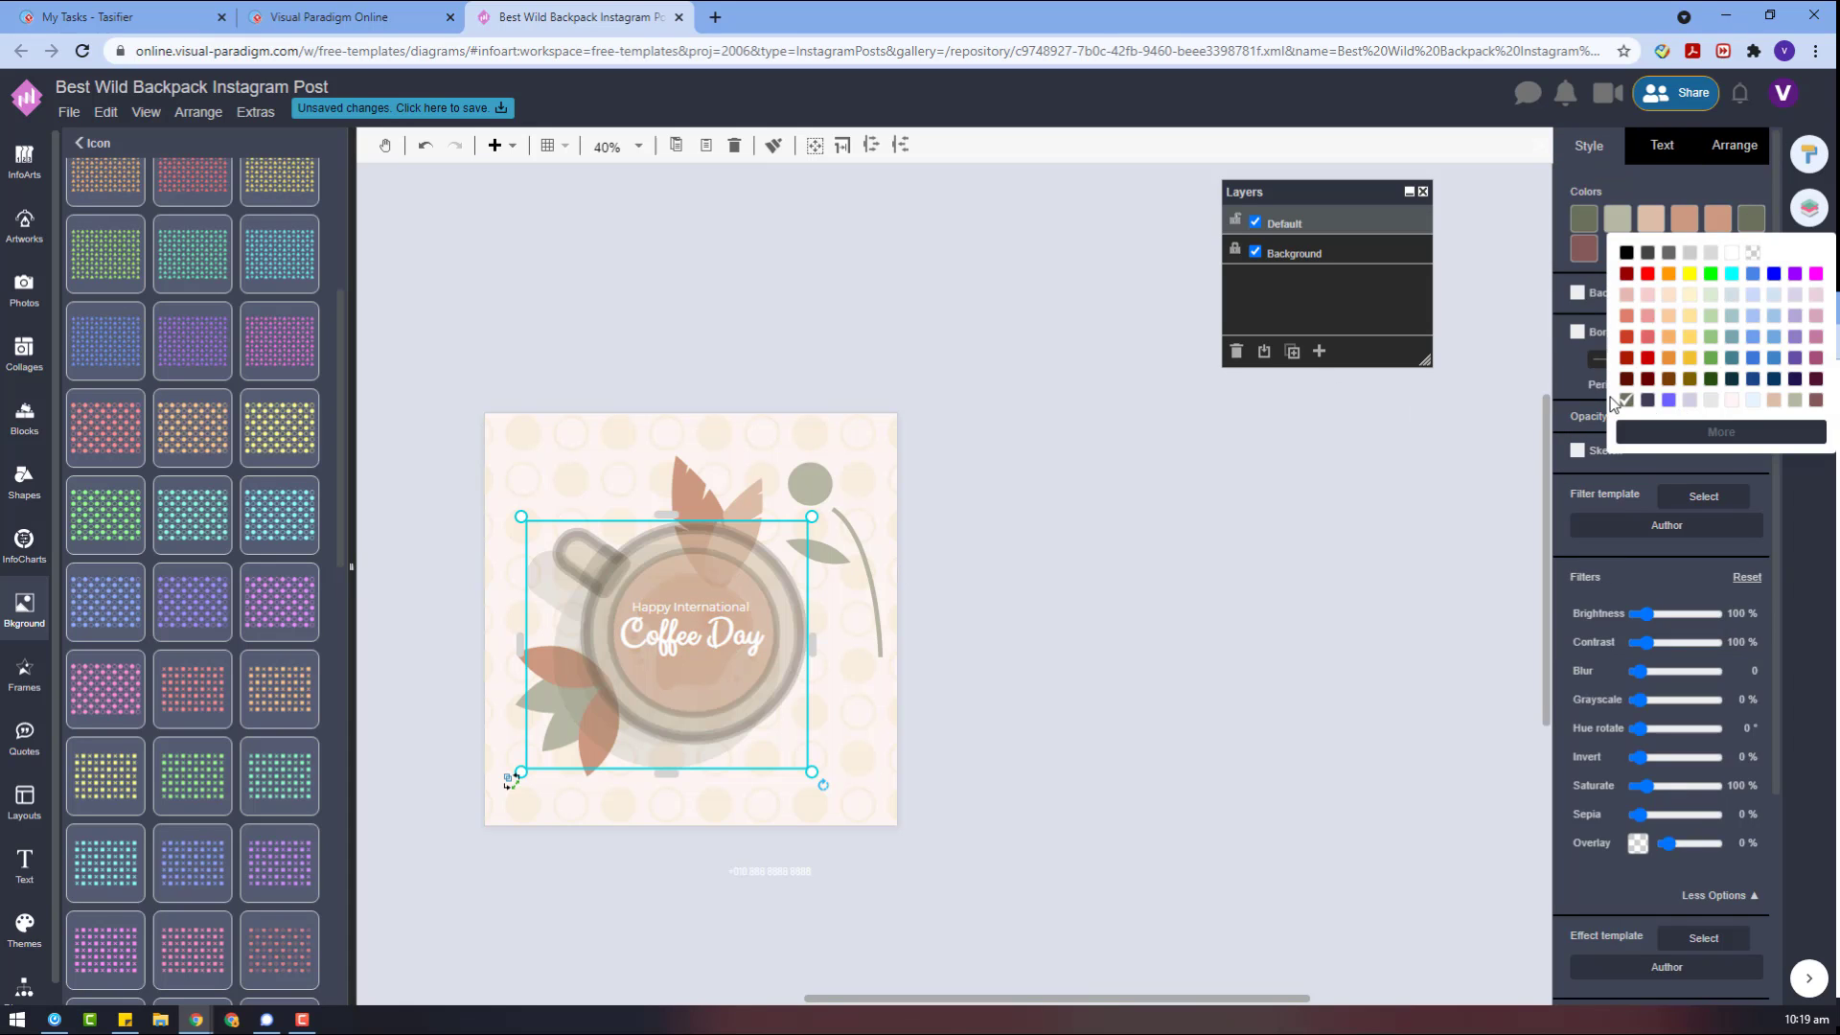
click(814, 871)
click(1668, 156)
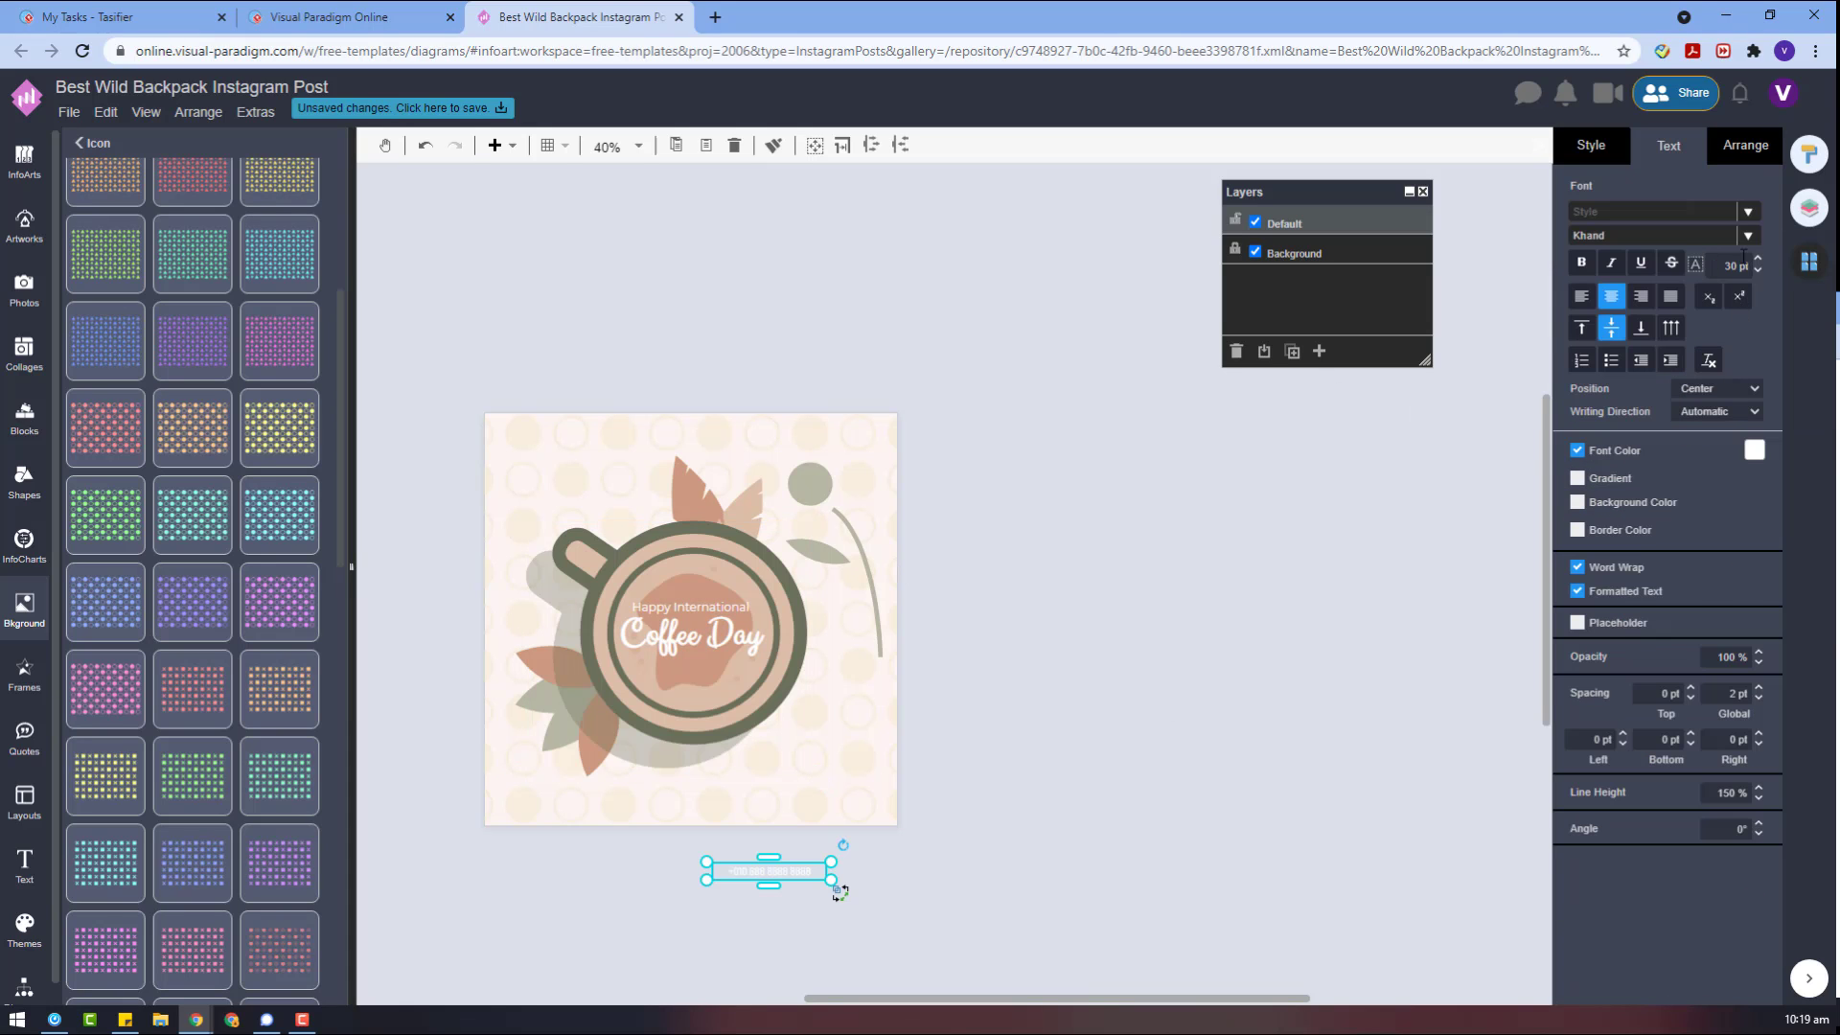
double_click(801, 869)
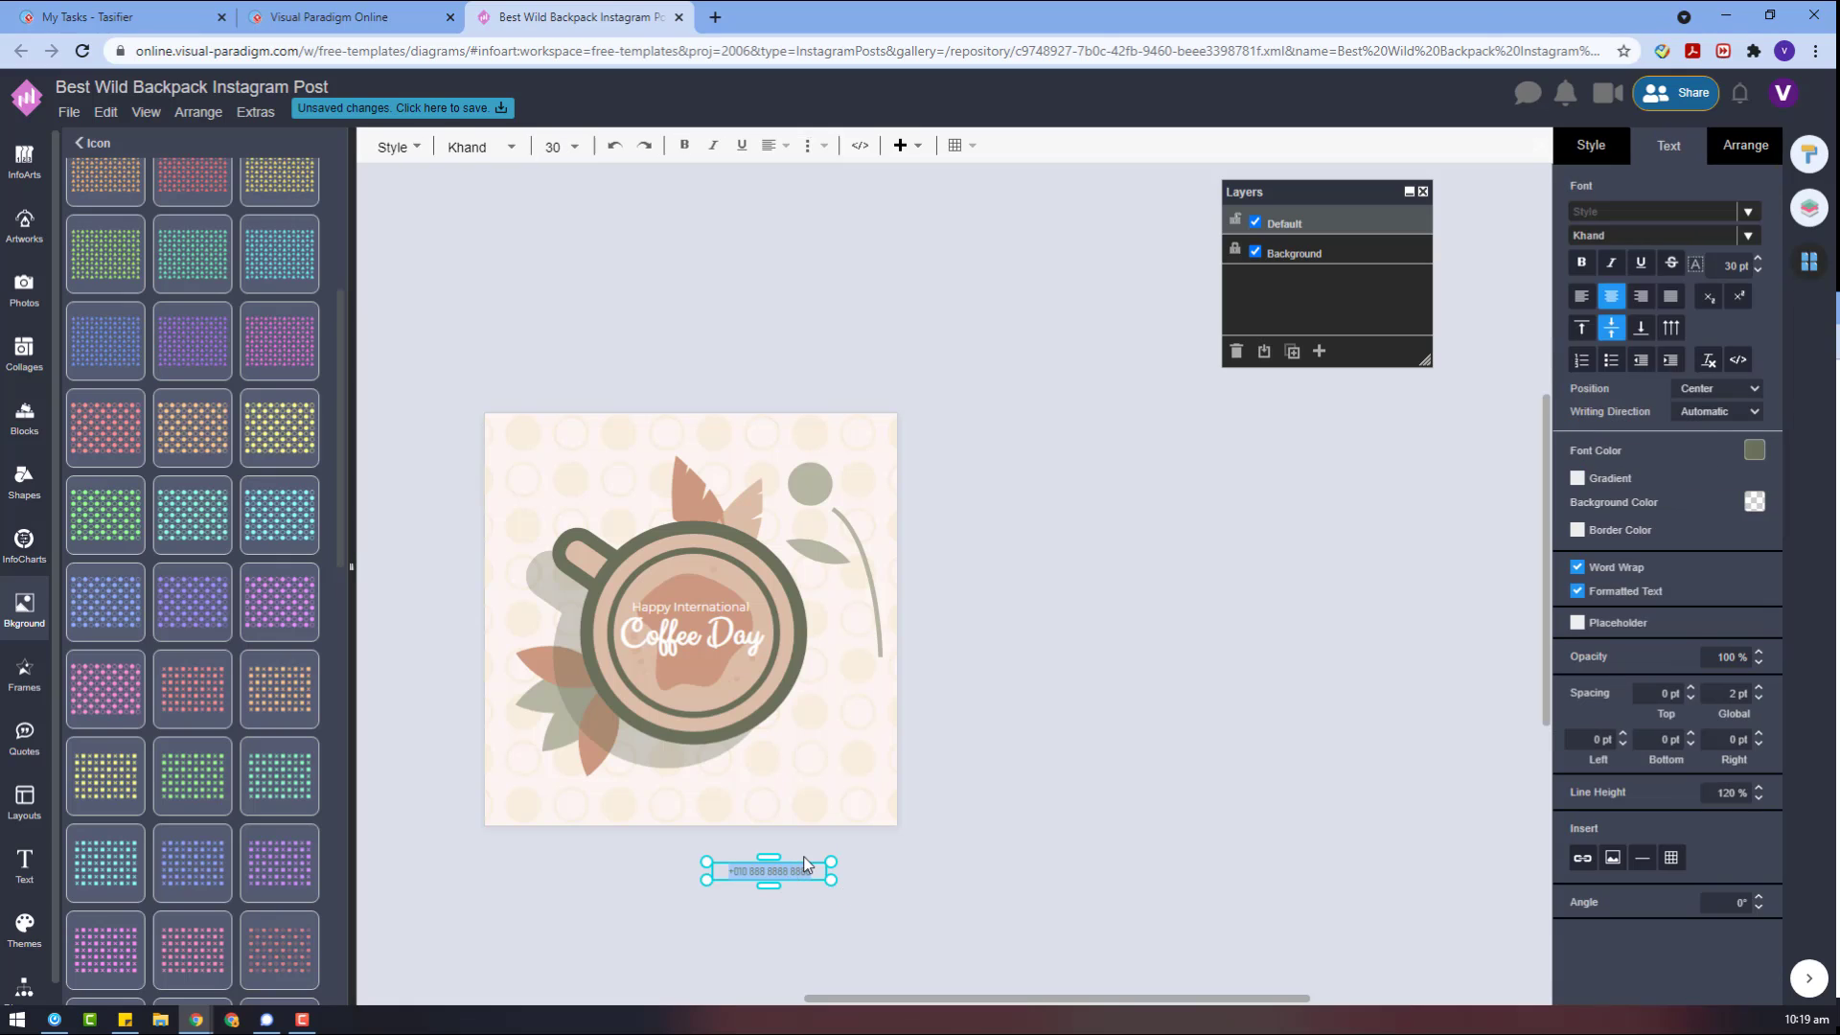
text(@maxwellcafe)
click(809, 866)
drag(772, 871, 695, 807)
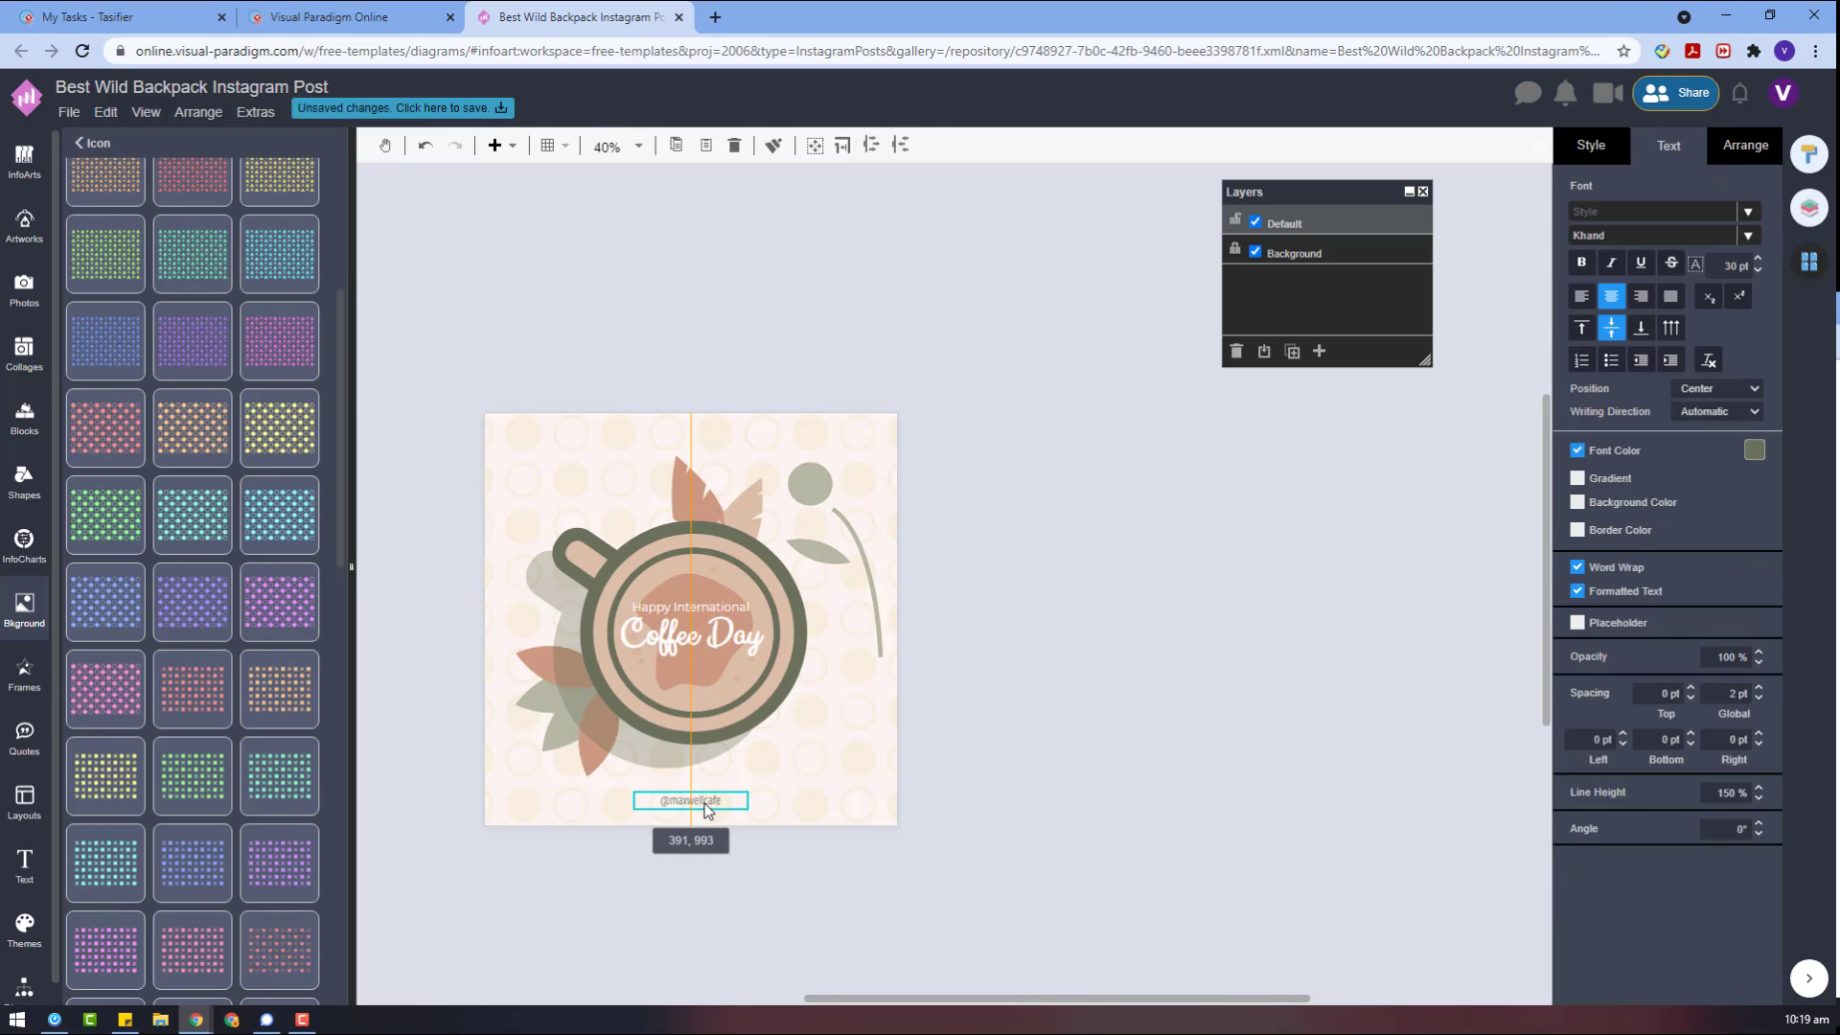
click(1591, 145)
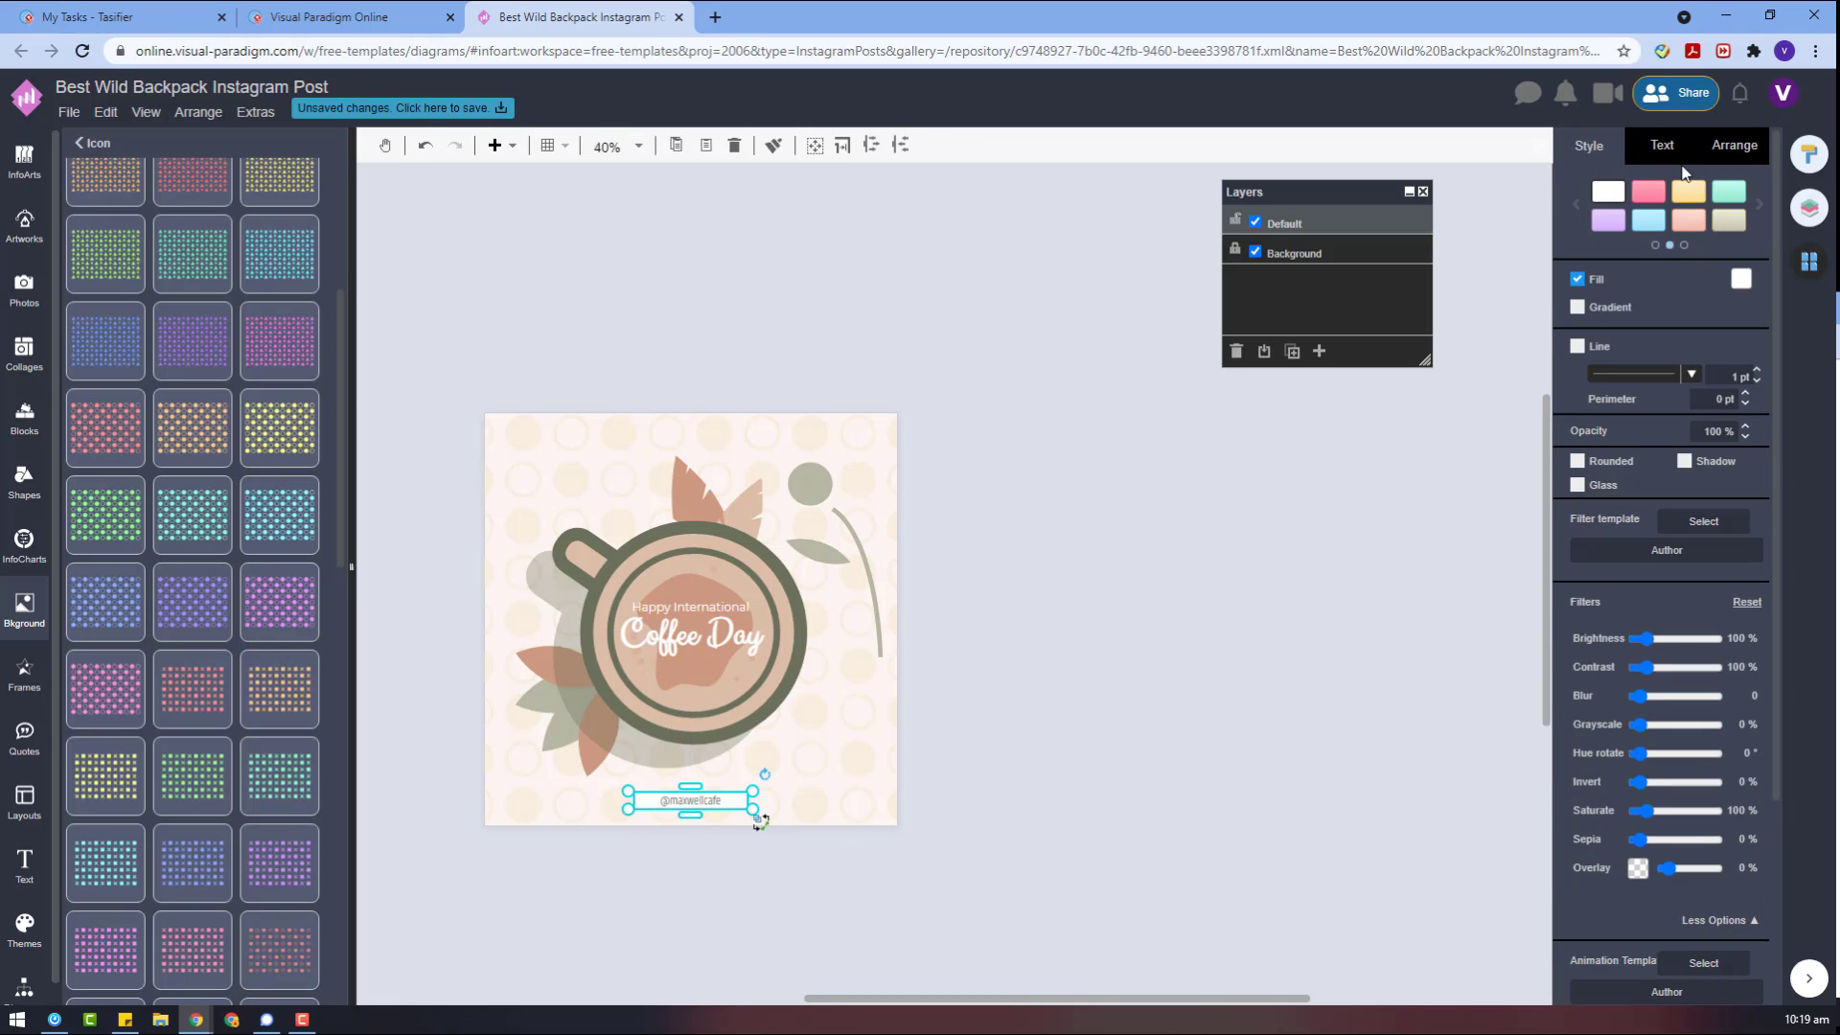
click(636, 860)
scroll(751, 830, up, 3)
click(1042, 786)
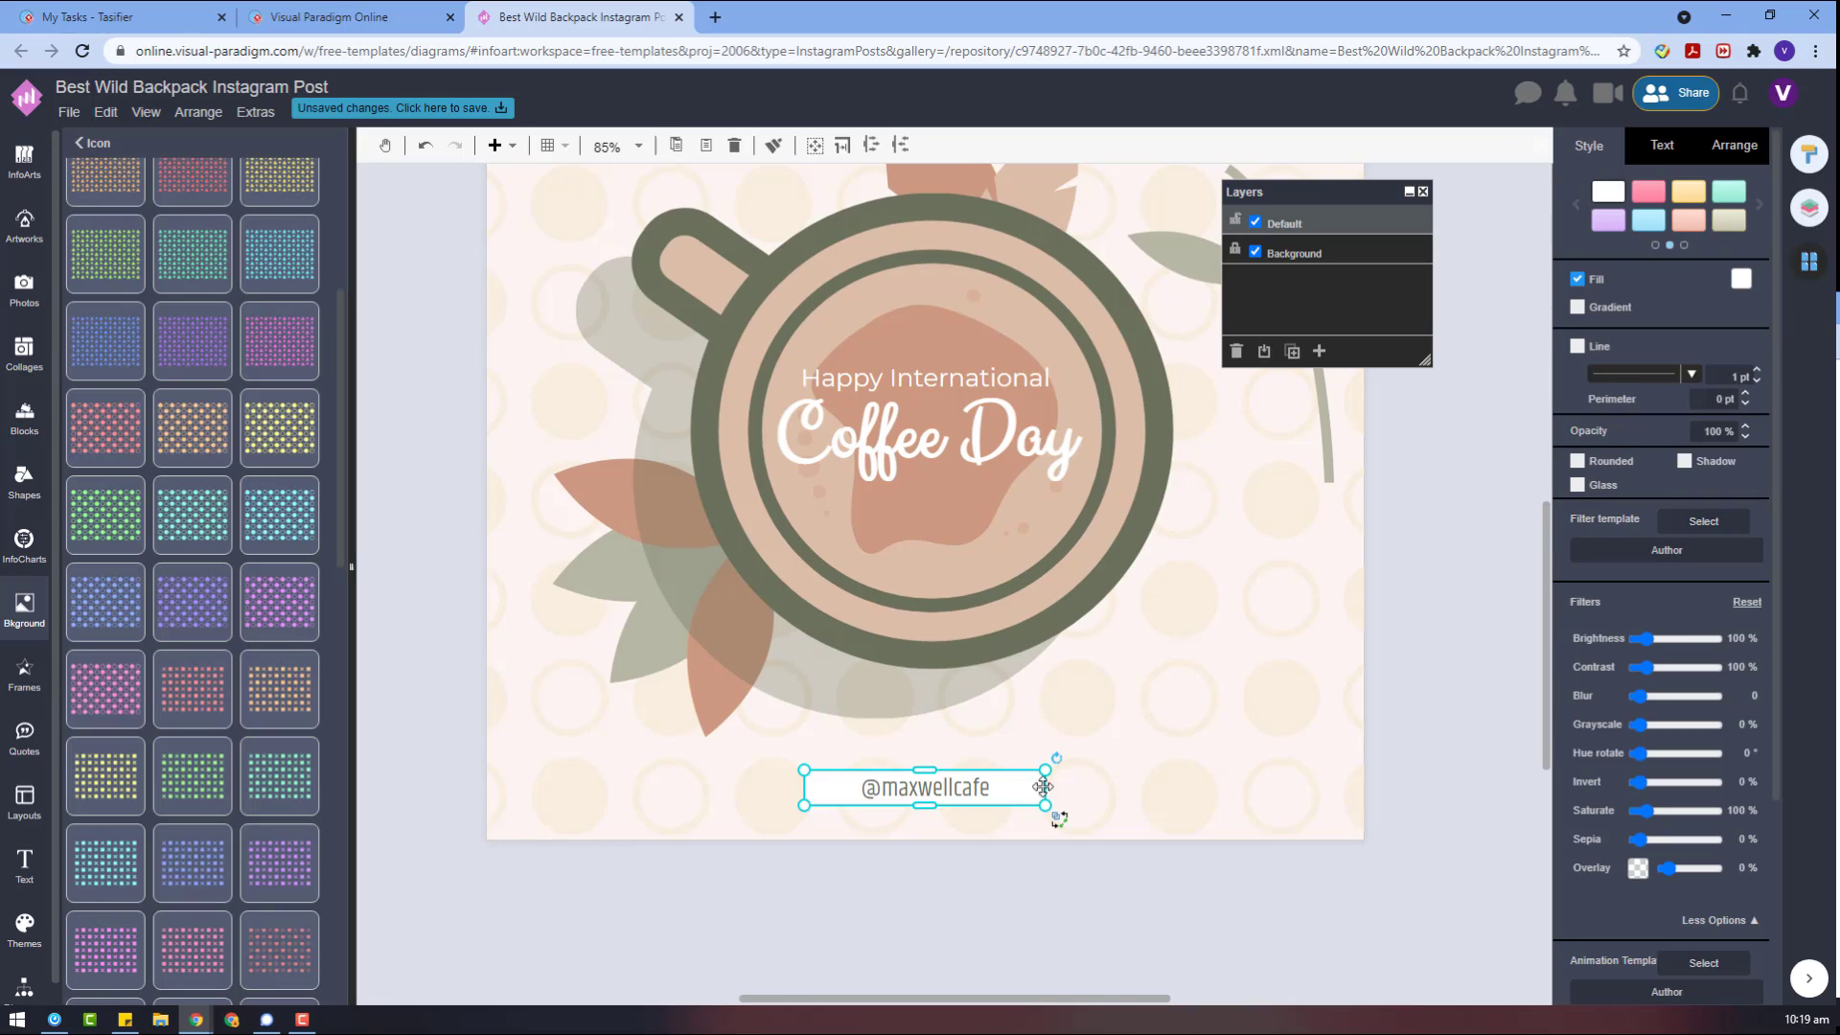
drag(1046, 787, 939, 822)
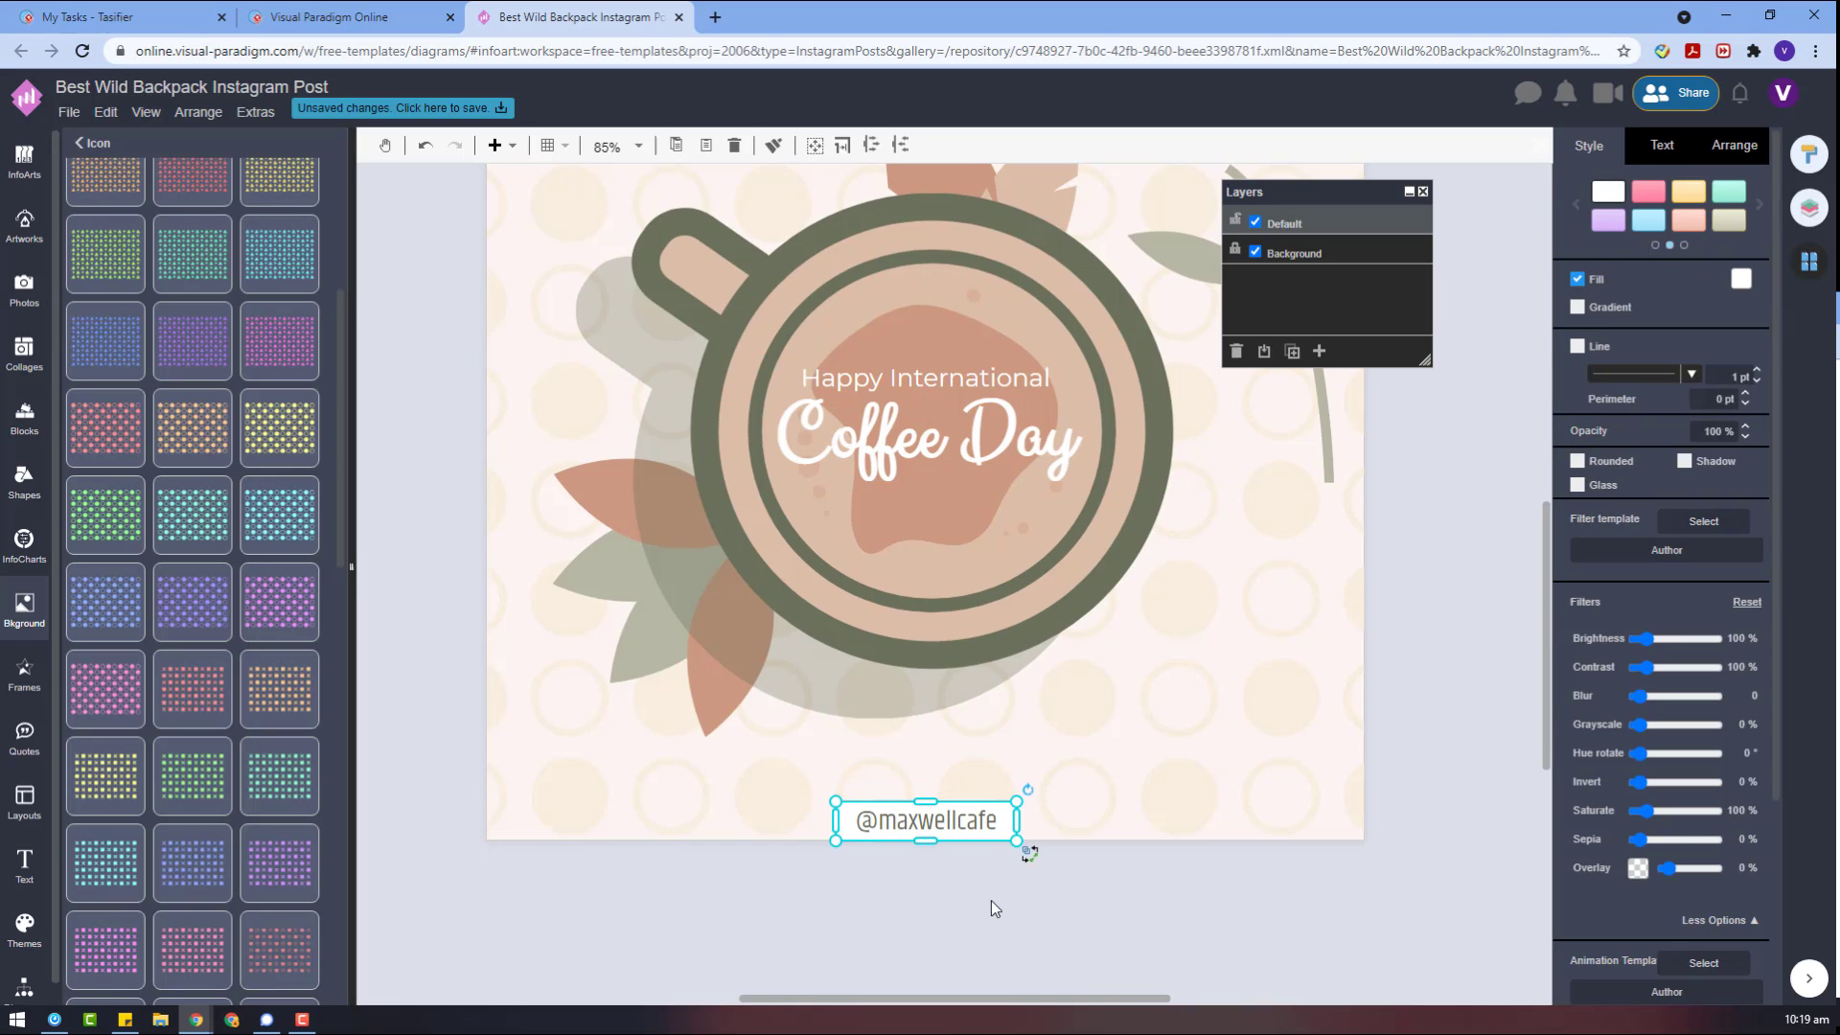
click(991, 899)
click(930, 822)
click(853, 877)
click(908, 822)
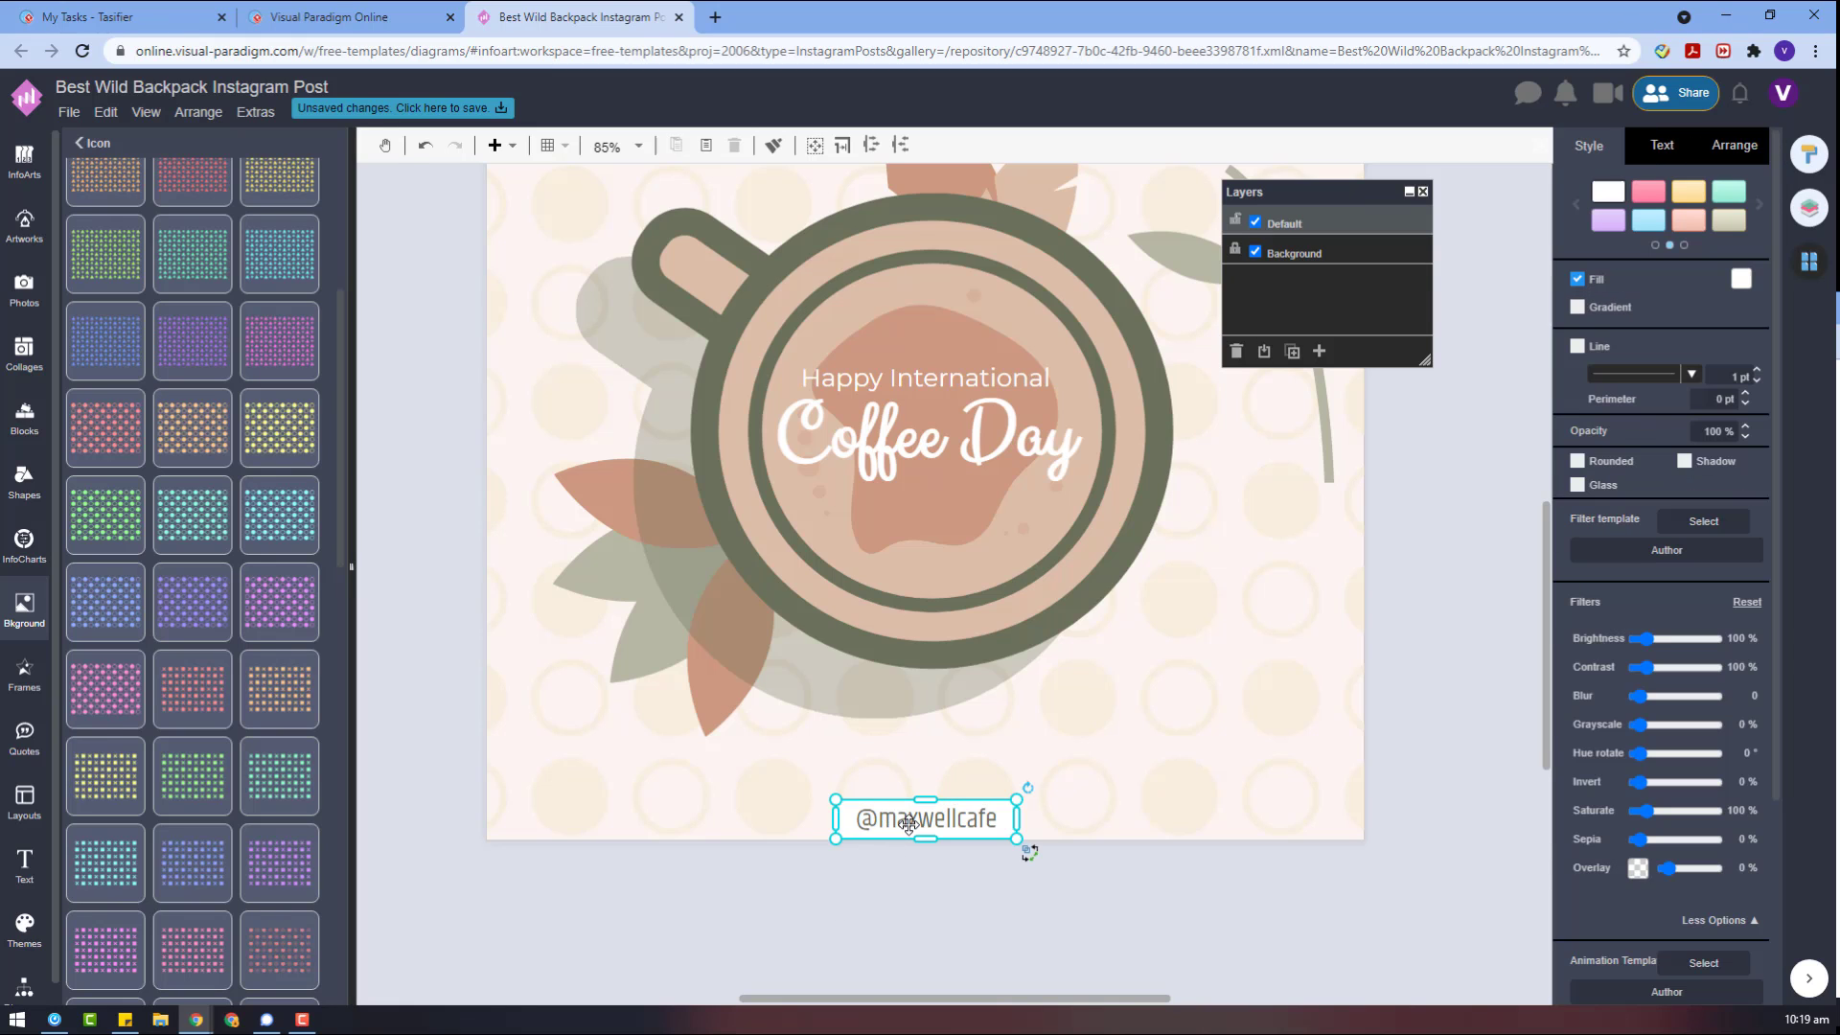
scroll(1052, 783, down, 3)
click(1246, 728)
click(1044, 822)
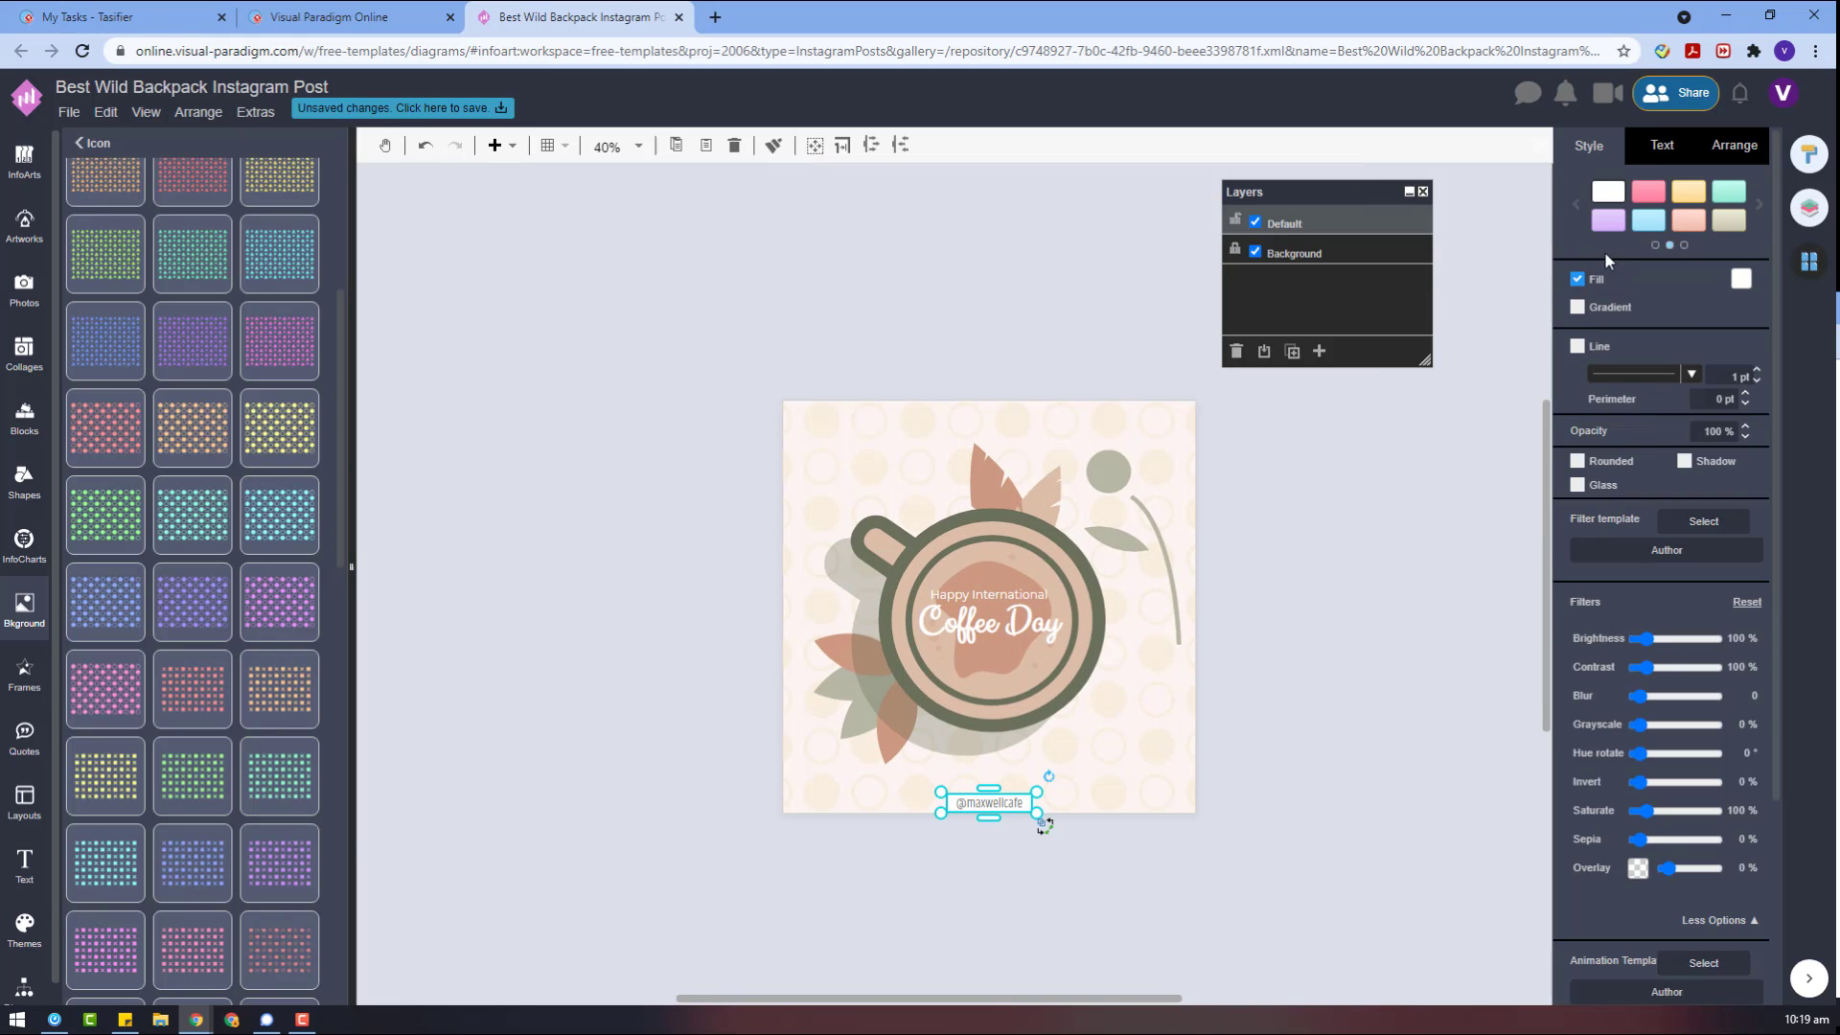
click(1578, 280)
click(1027, 786)
drag(1026, 789, 881, 387)
click(985, 479)
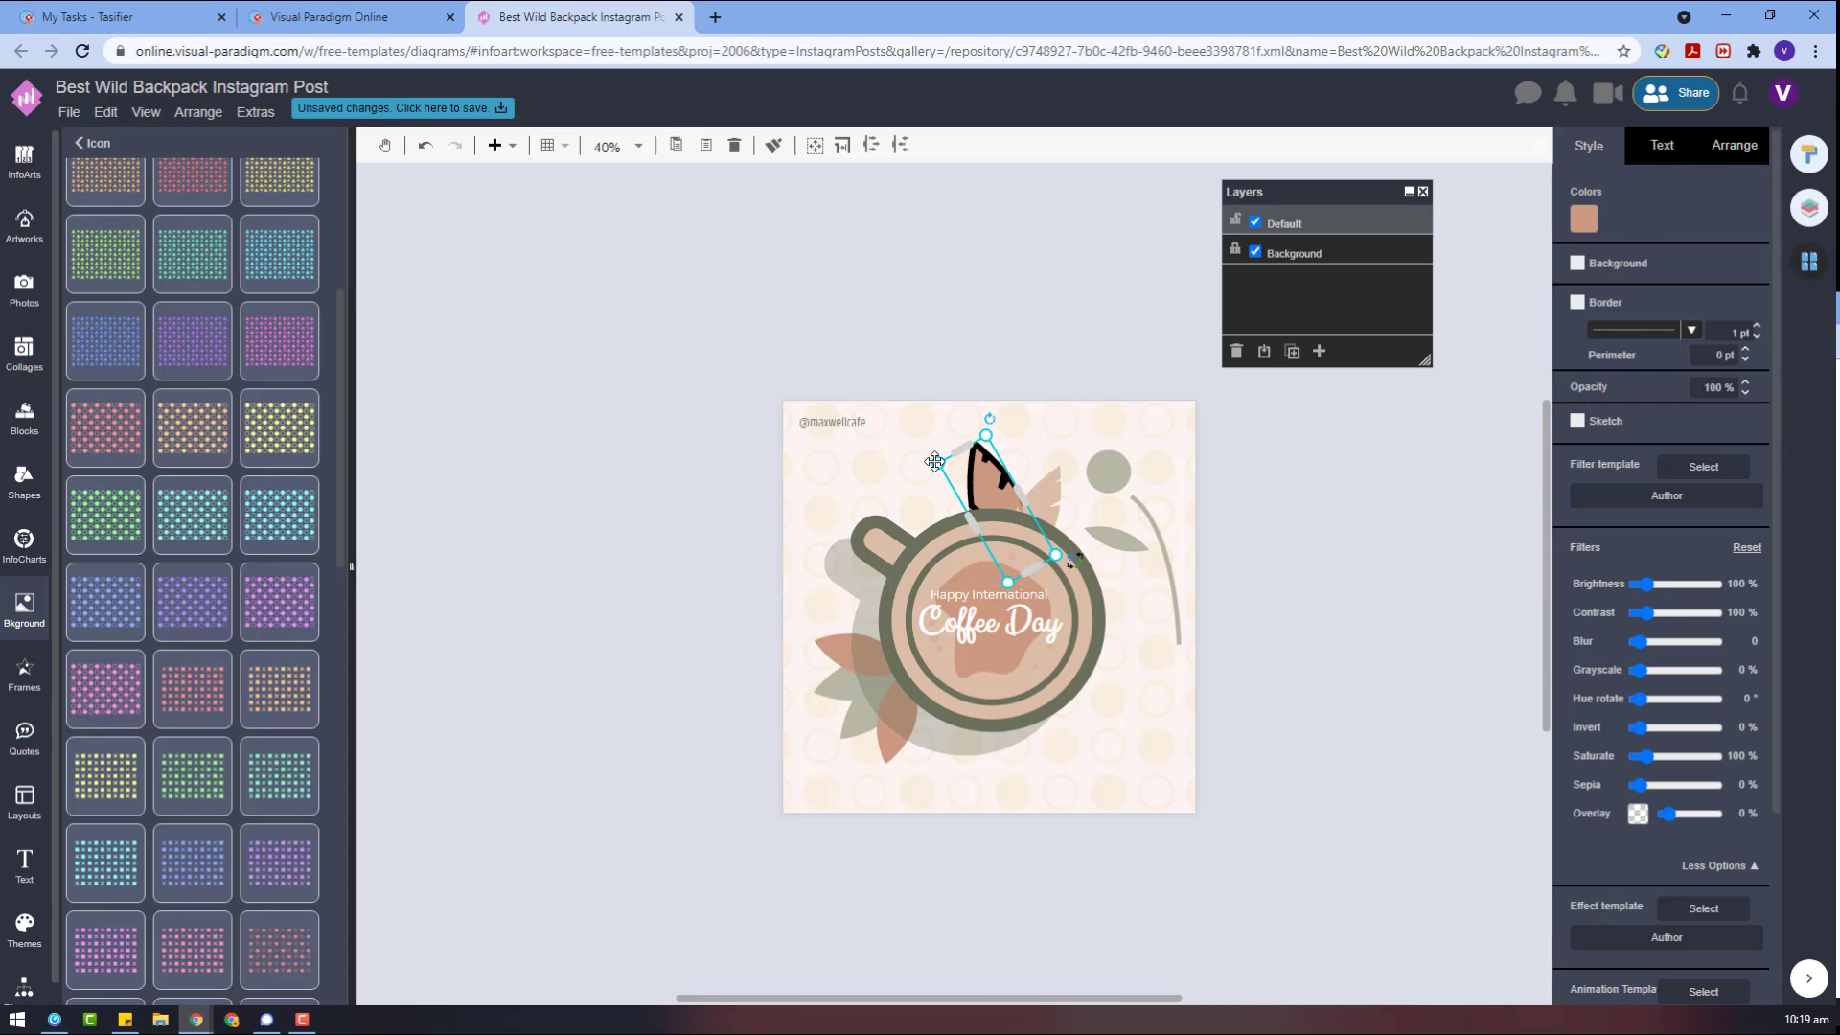
click(867, 428)
click(1668, 145)
click(1753, 450)
click(1624, 629)
click(908, 364)
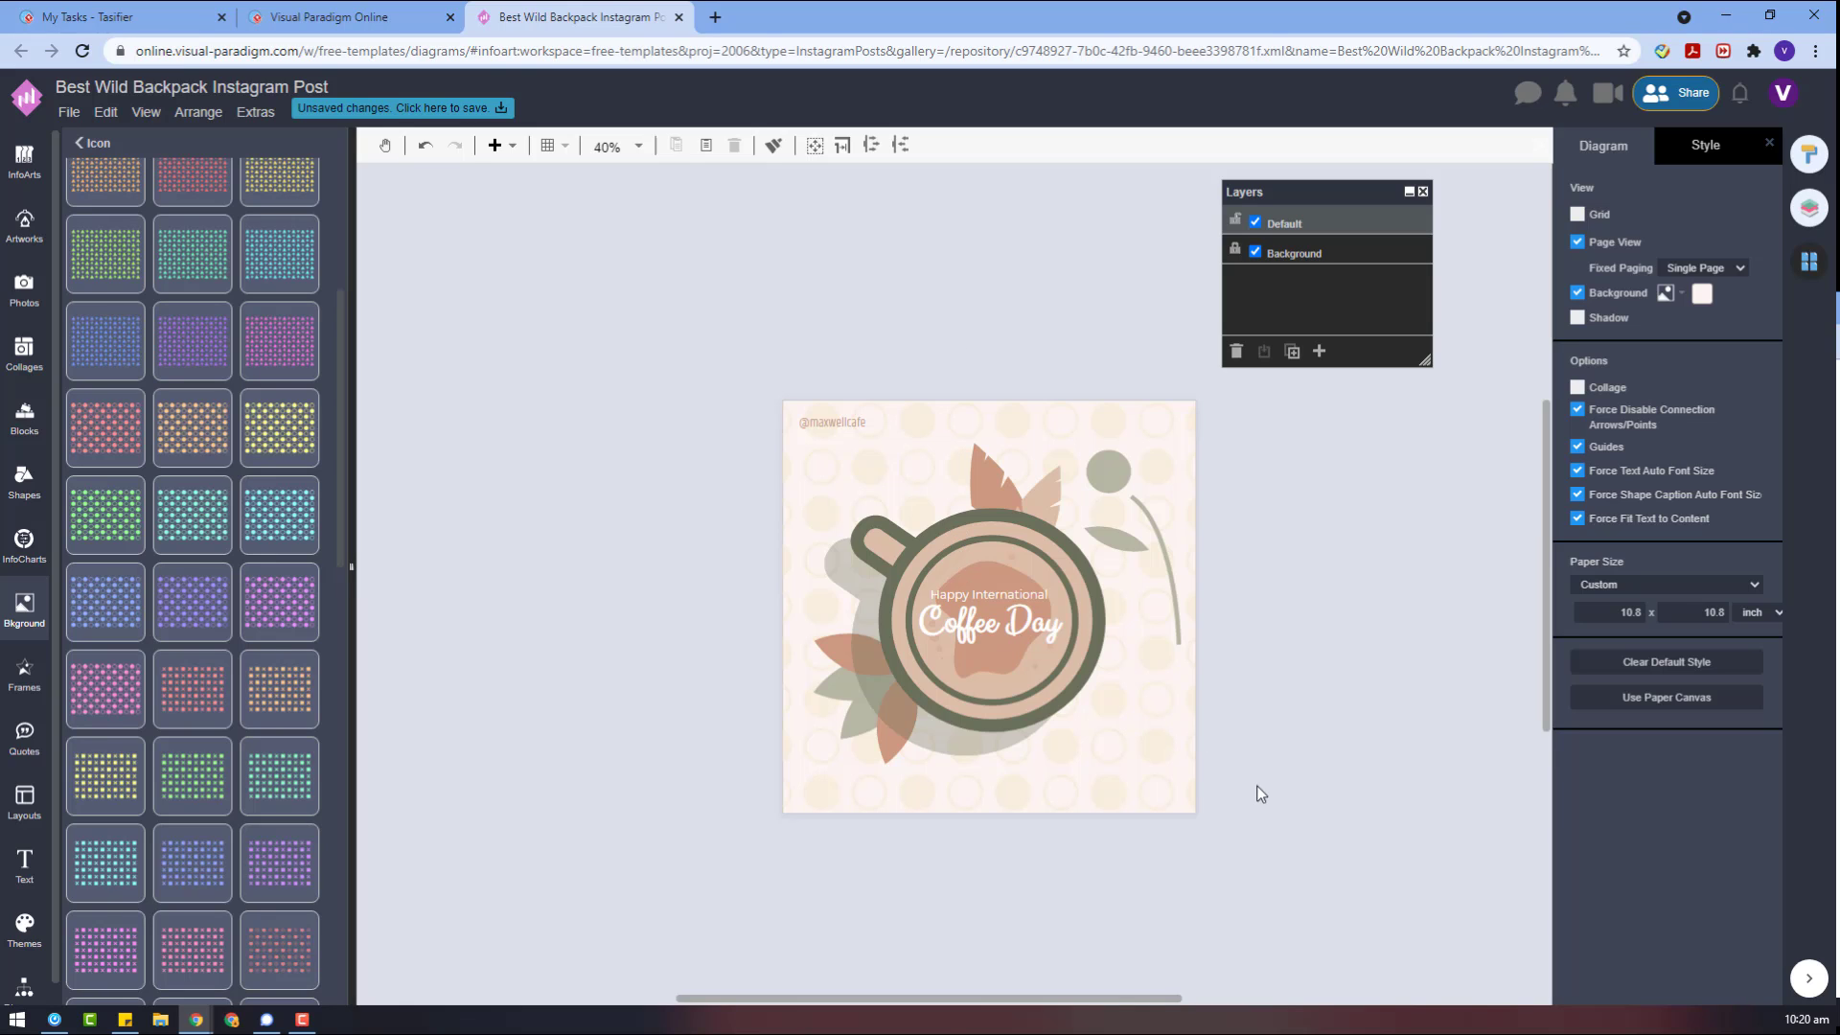
- Move the green circle, leaf and stem group slightly left, closer to the mug
click(1147, 526)
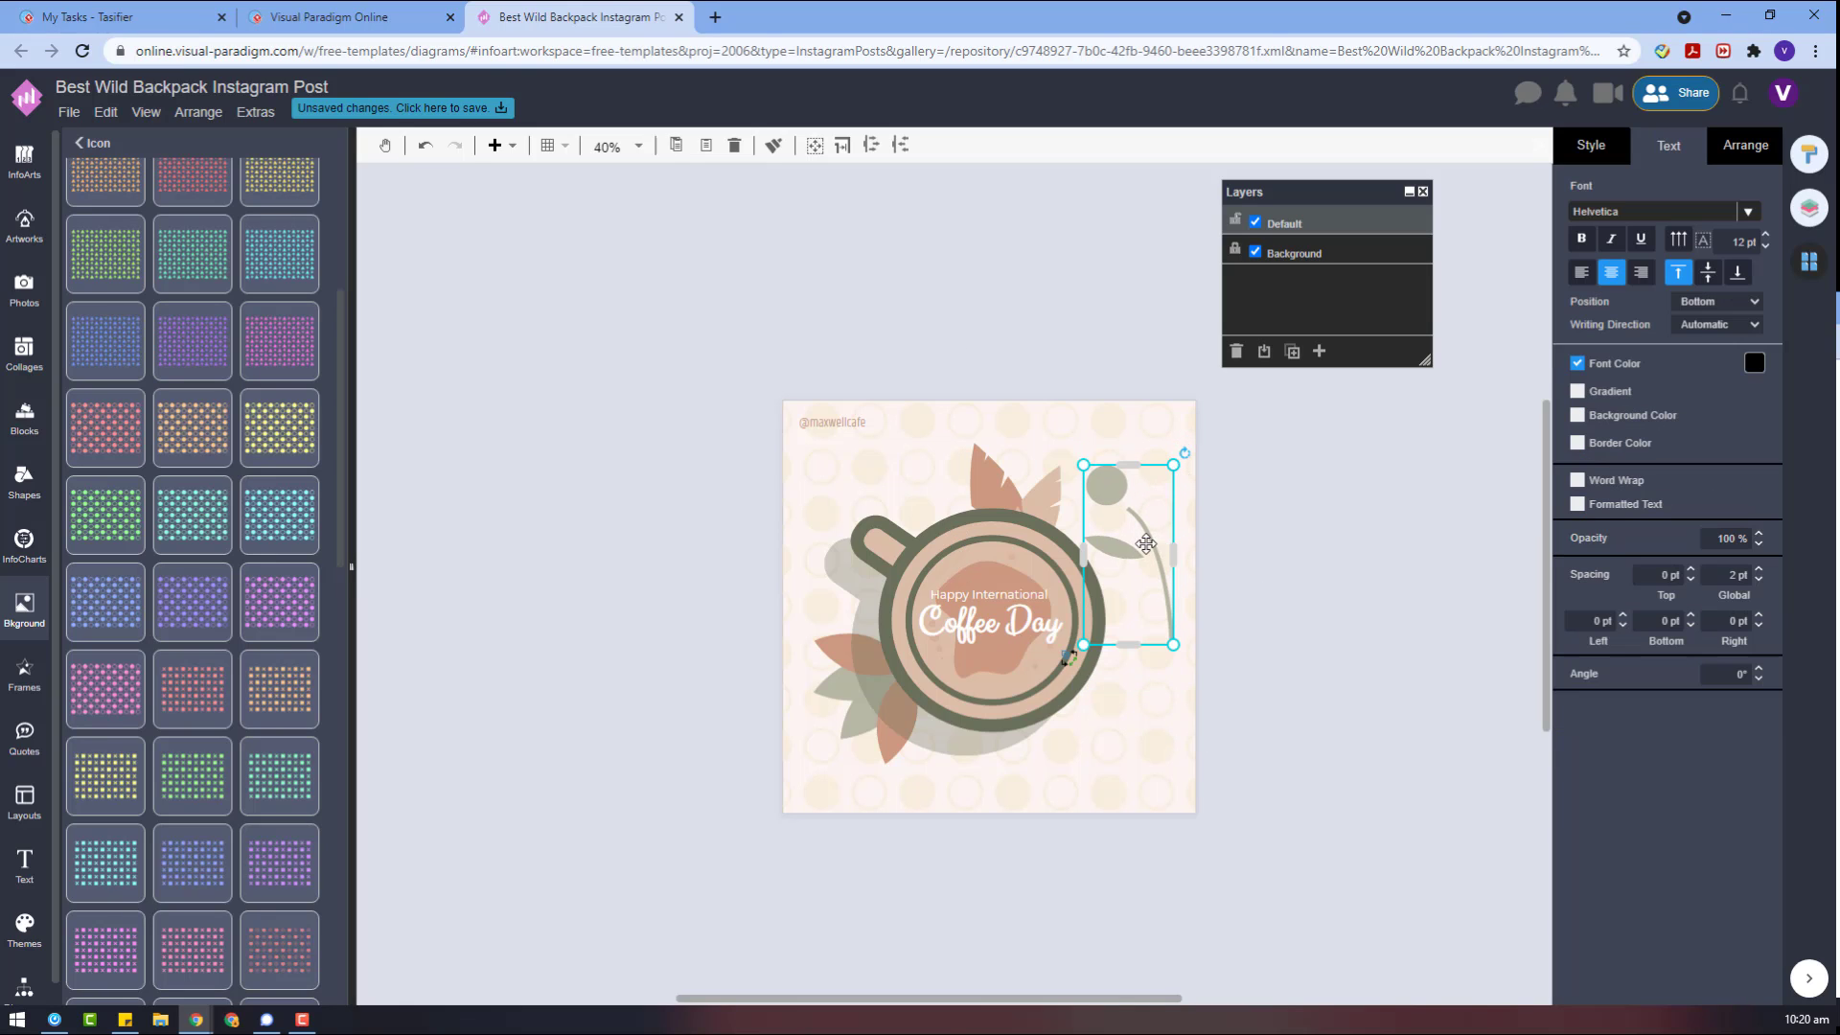
drag(1146, 543, 1137, 544)
- Try shifting the leaves above the mug to the left and the green stem group upward
click(939, 464)
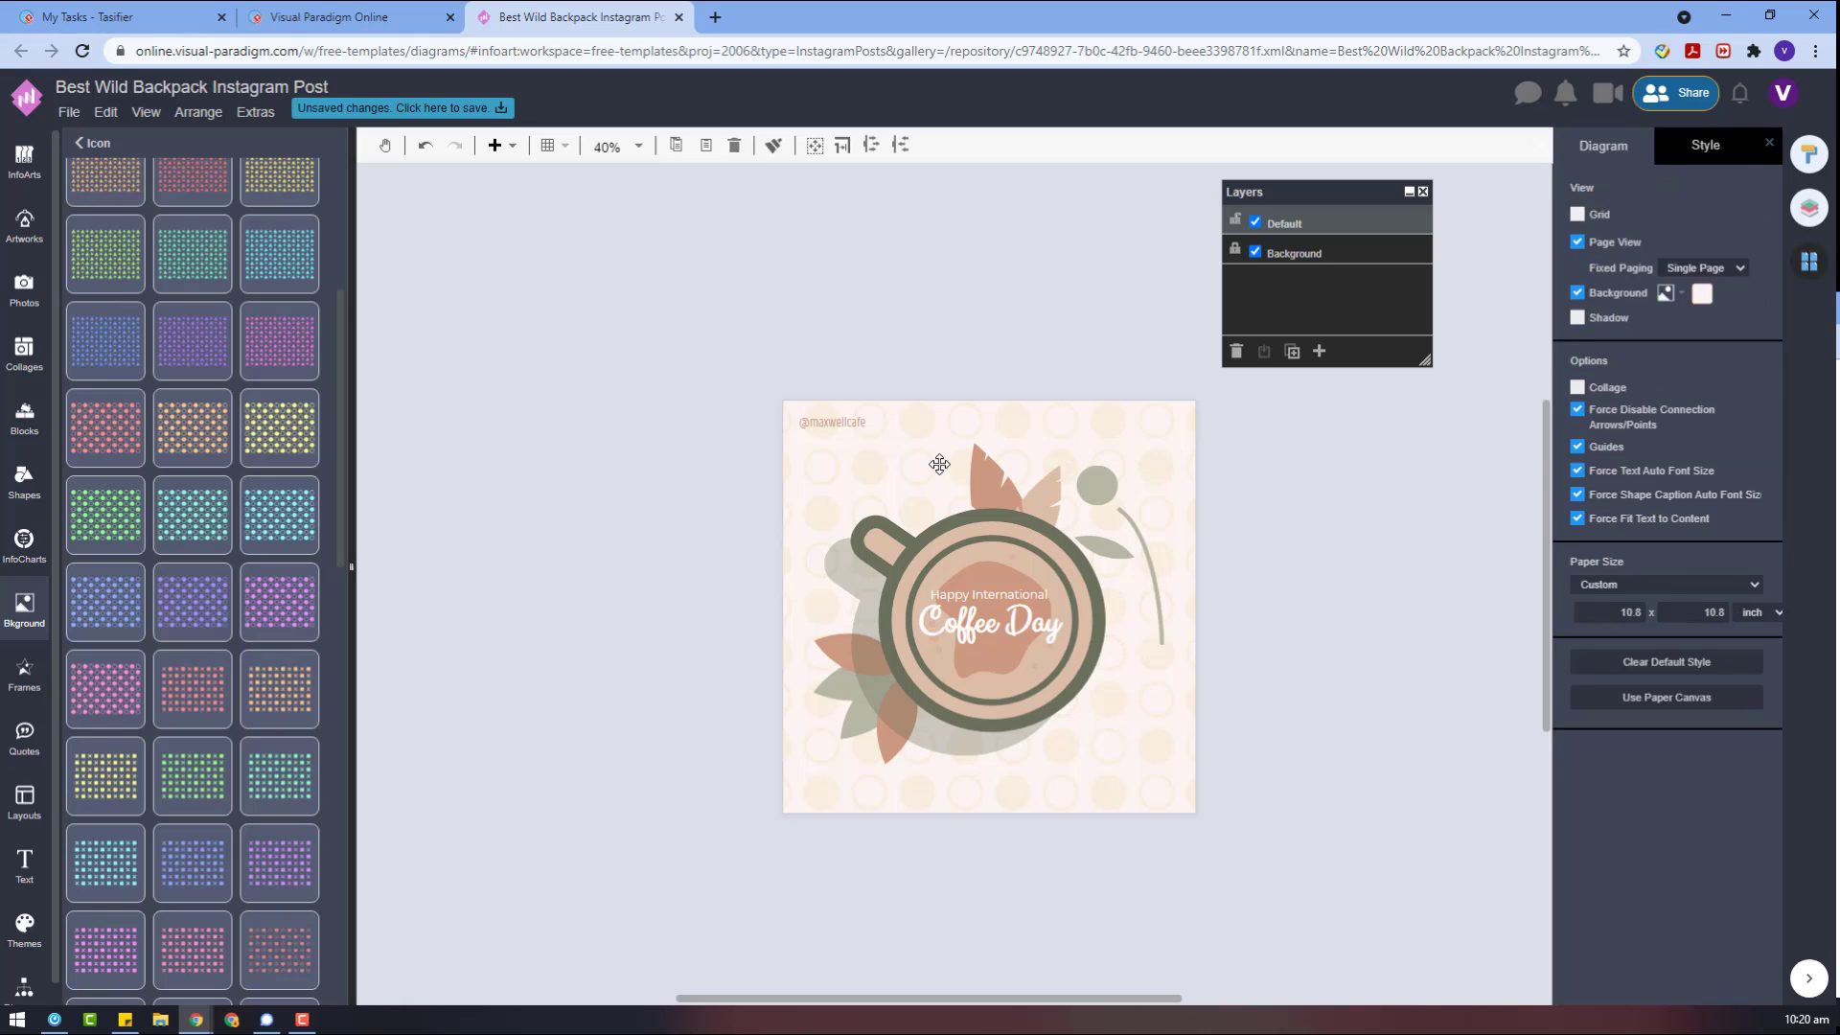
drag(939, 464, 900, 471)
click(1139, 554)
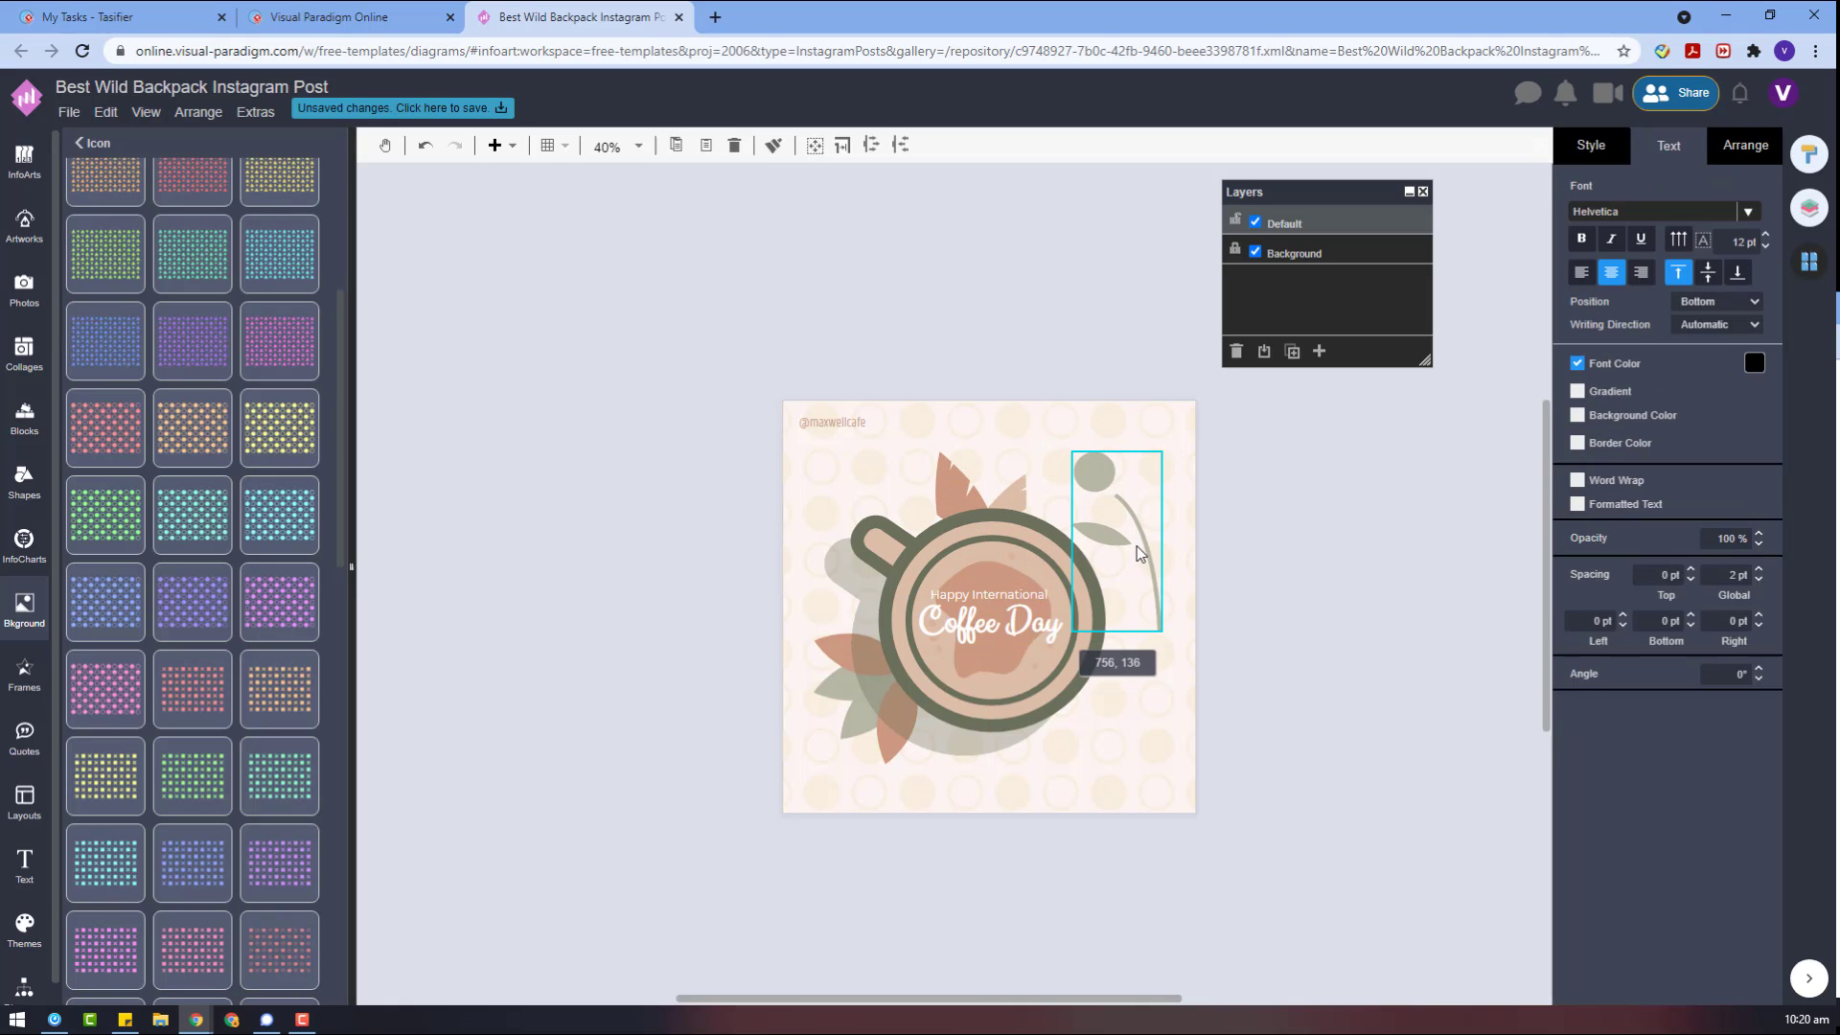
key(ctrl+z)
click(1258, 559)
key(ctrl+z)
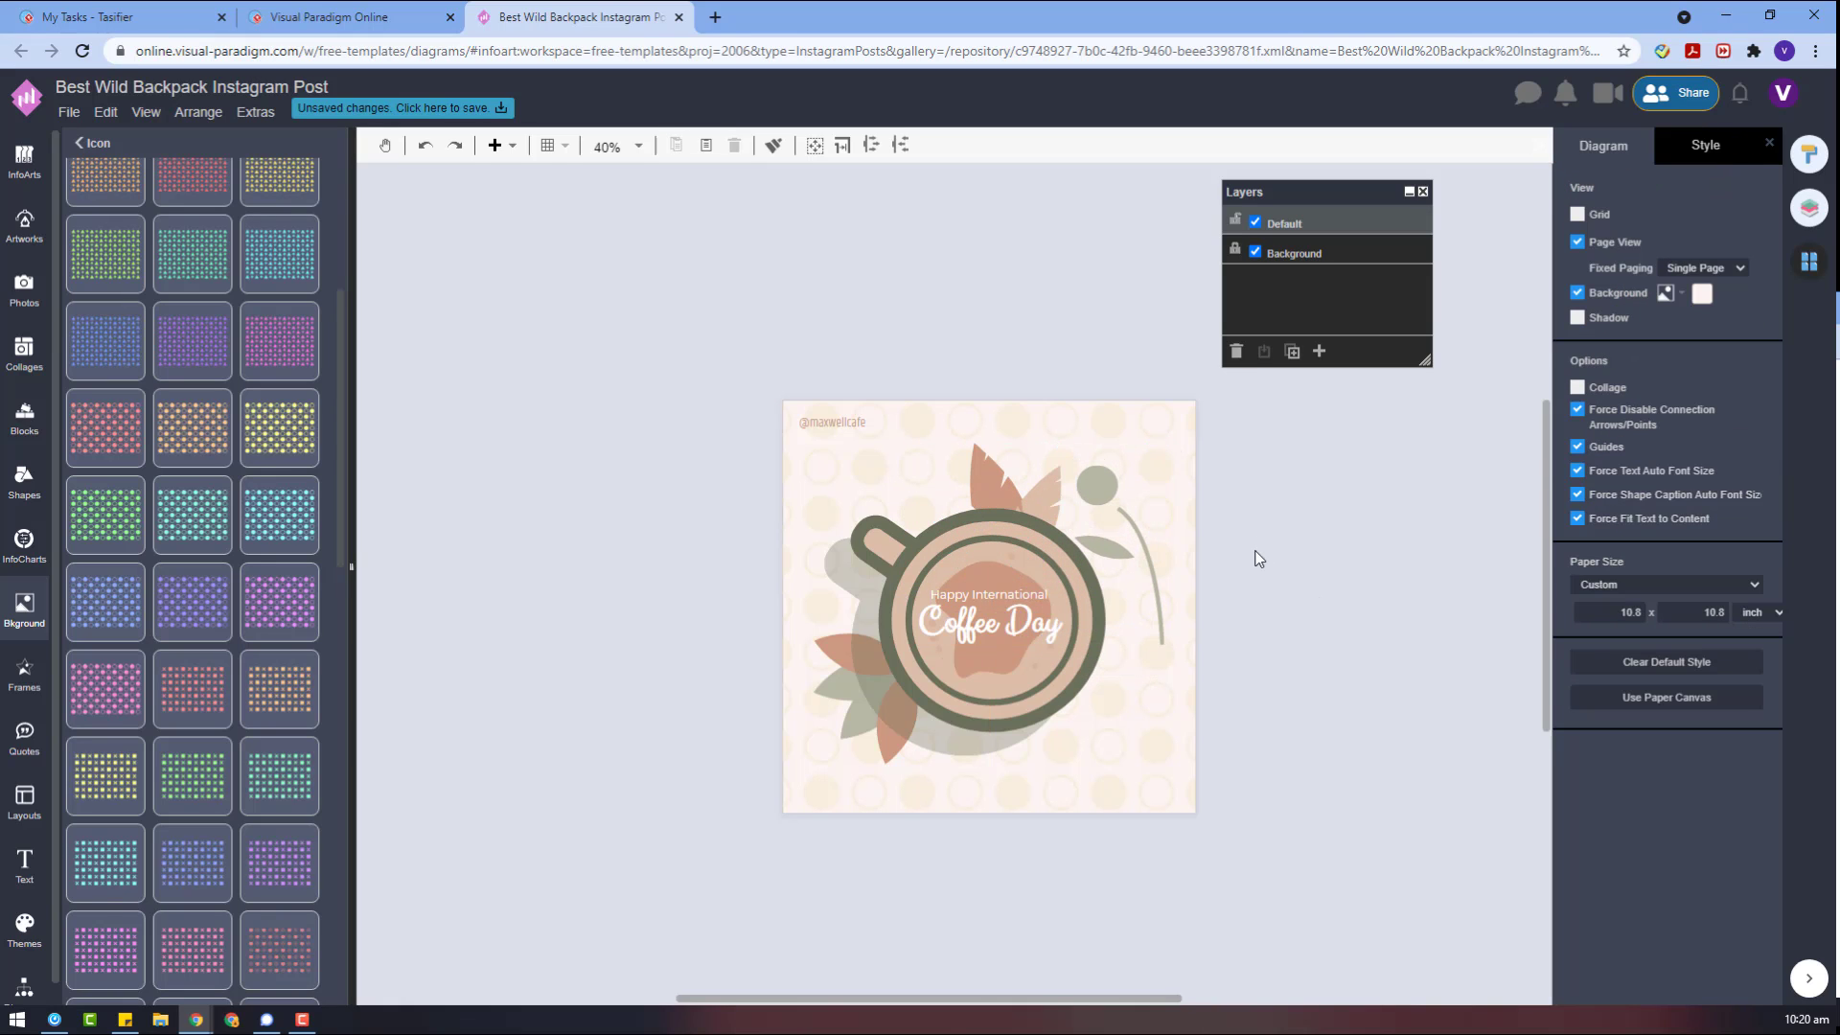
- Select both lines of the "Happy International Coffee Day" headline and shift them slightly right inside the mug
click(1011, 599)
key(Escape)
click(989, 595)
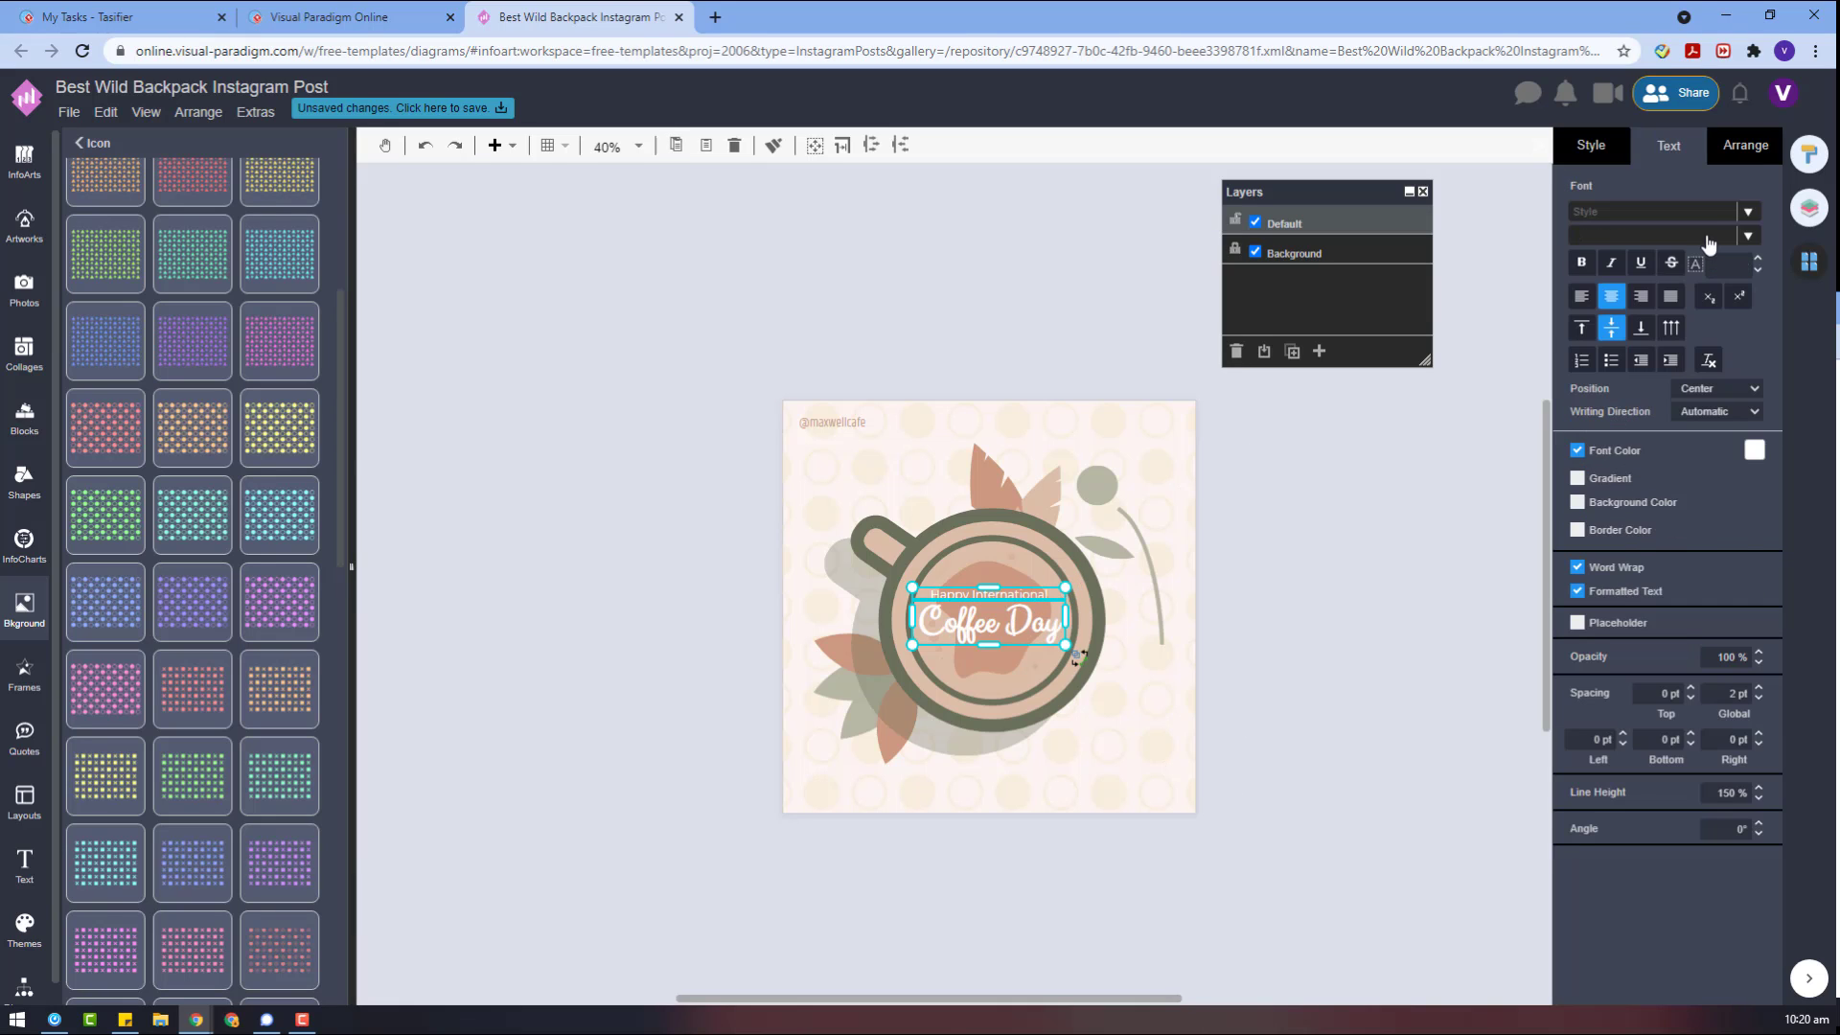
click(1744, 144)
drag(980, 611, 985, 611)
drag(983, 611, 986, 612)
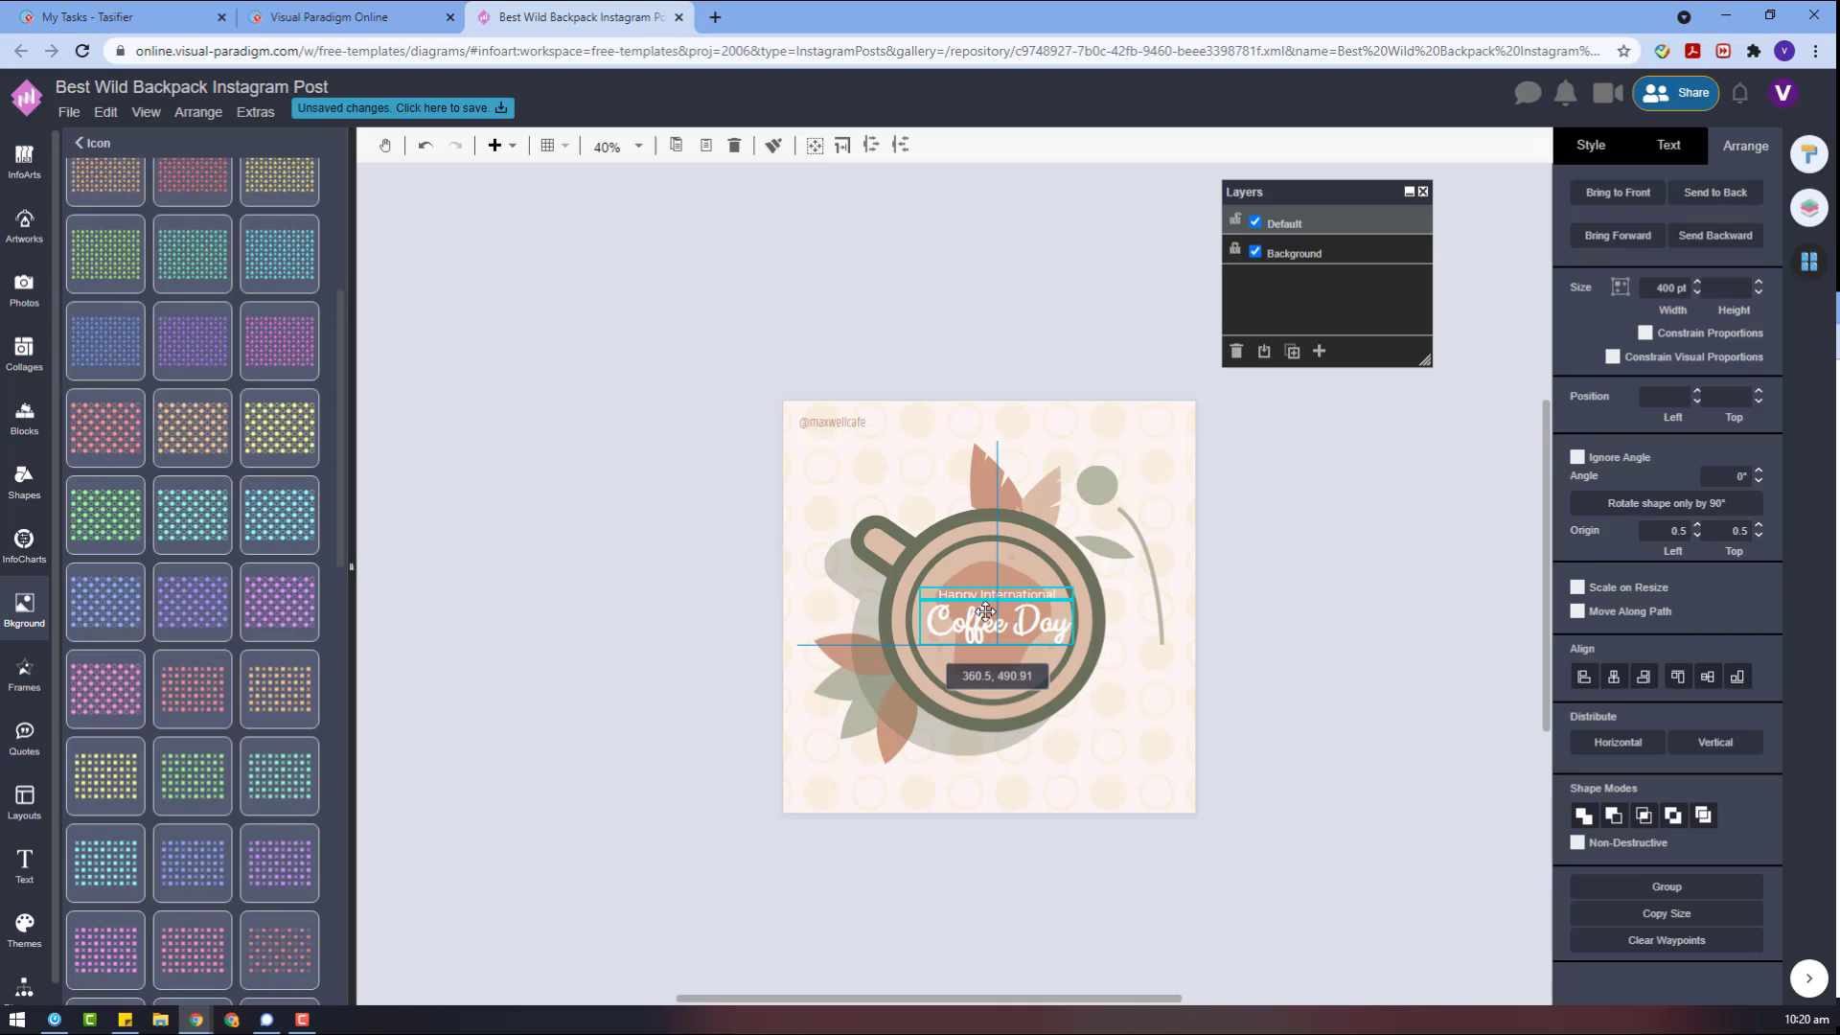
click(986, 612)
- Nudge the "Happy International" and "Coffee Day" lines slightly left together to centre them in the mug
click(1012, 596)
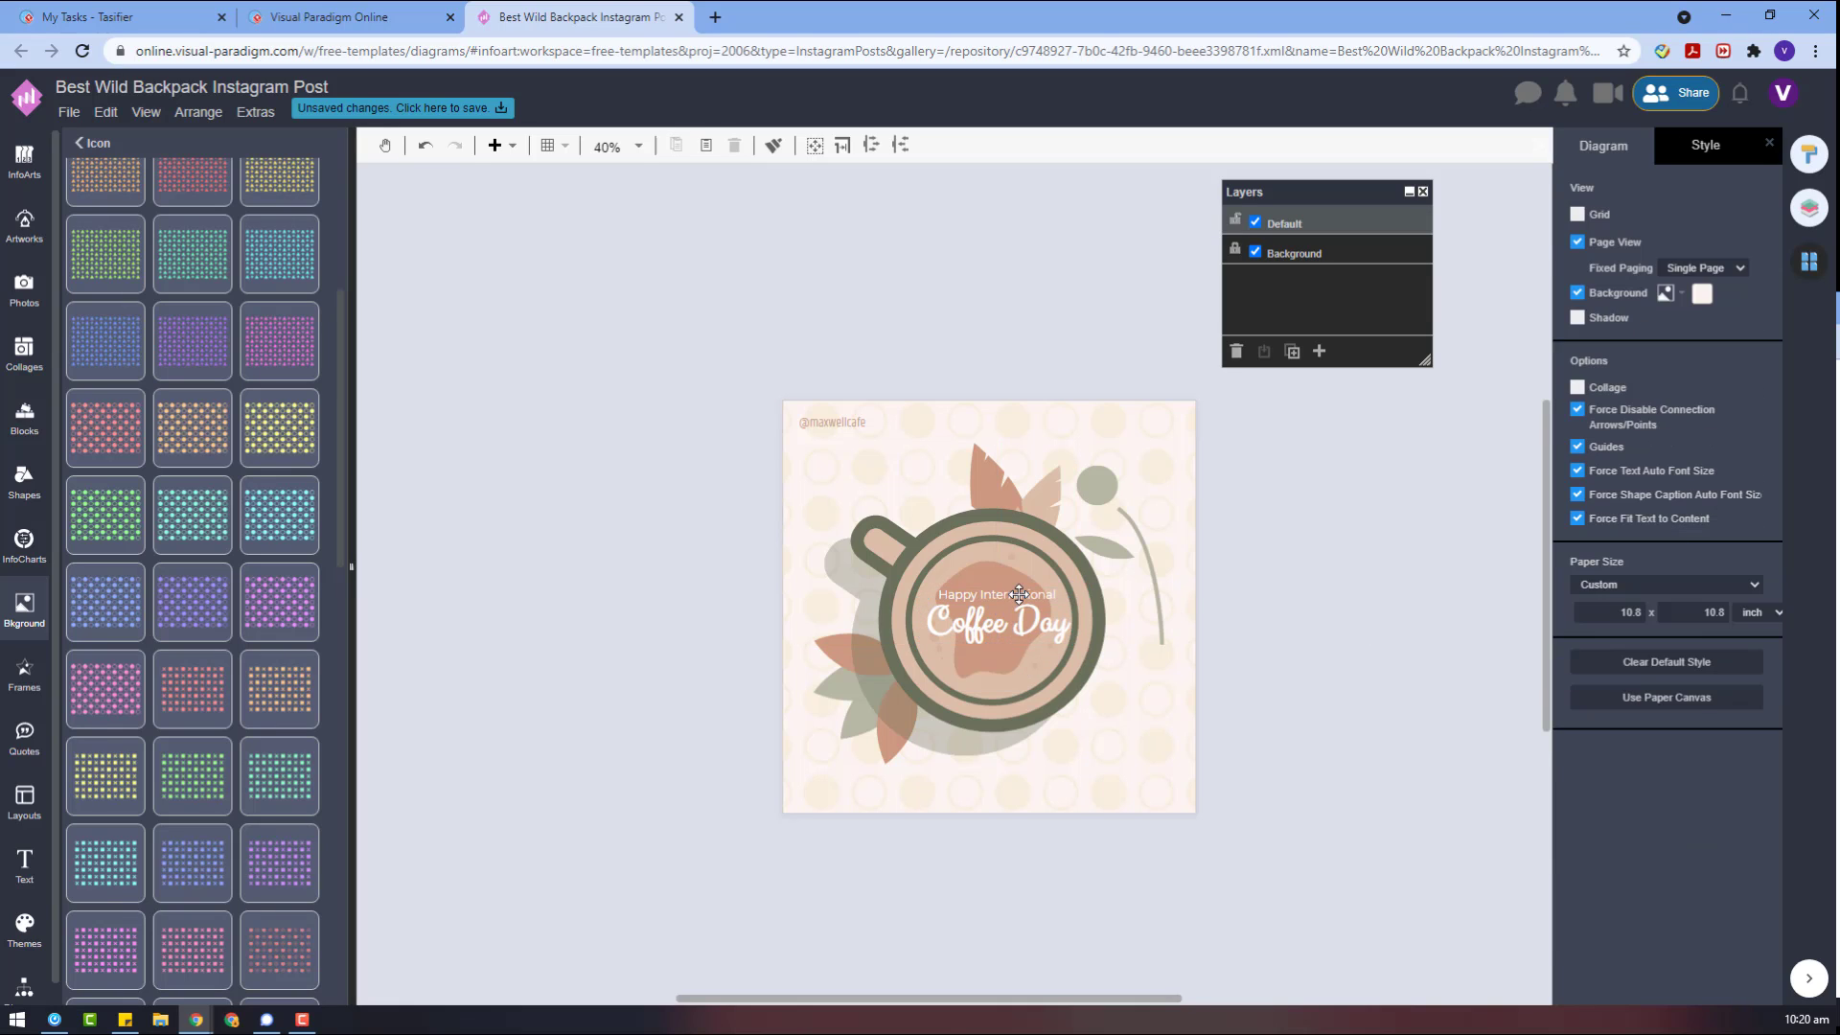
shift+click(1008, 621)
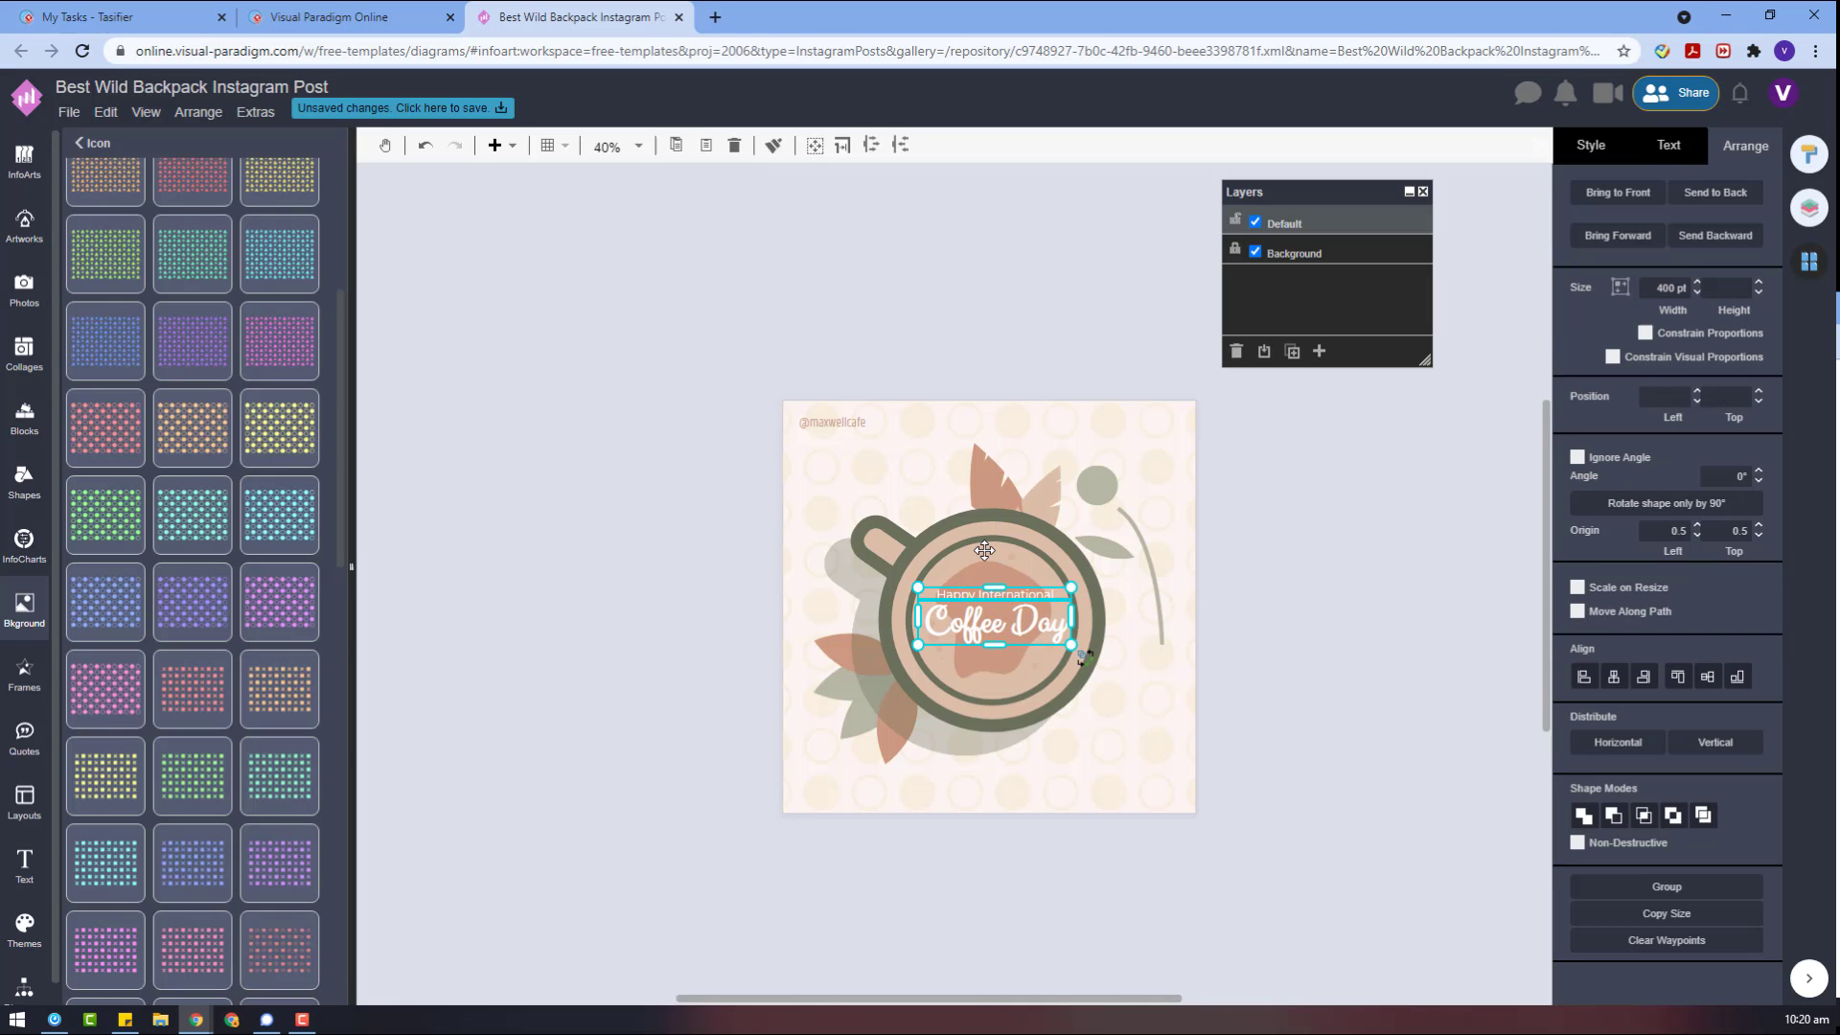
click(984, 550)
click(1008, 621)
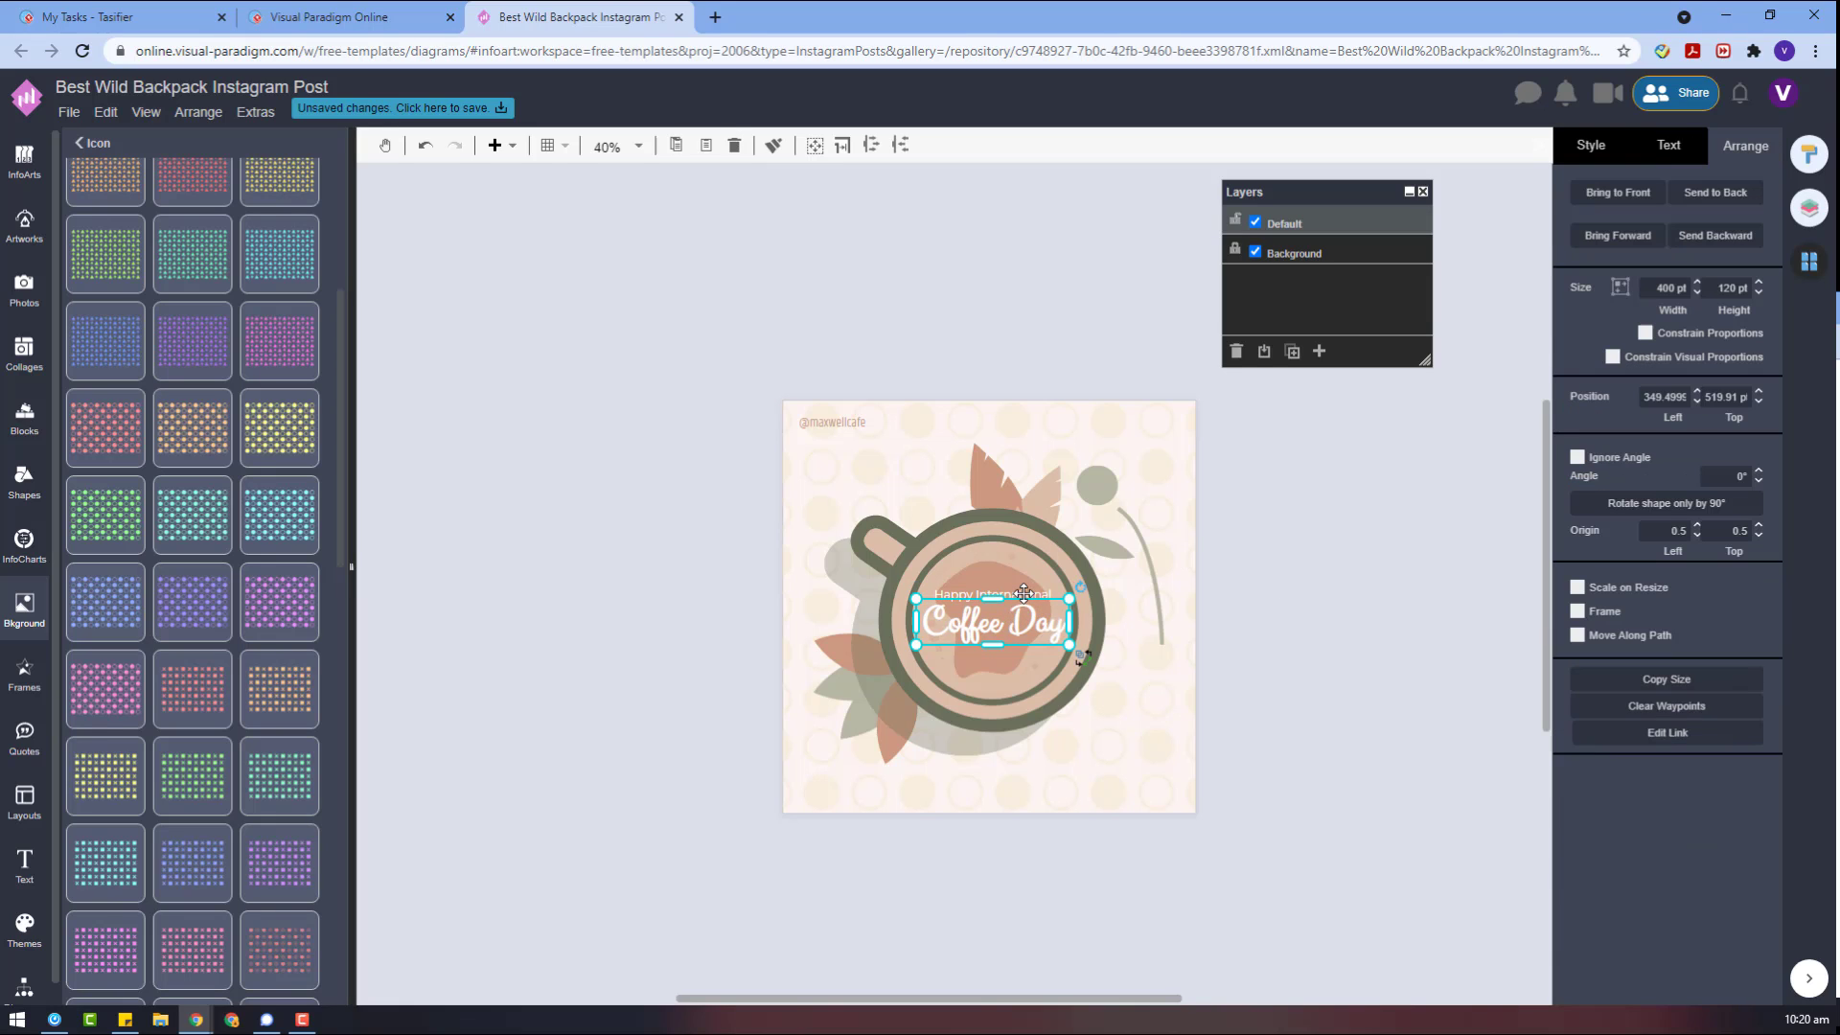
shift+click(1024, 593)
click(1173, 486)
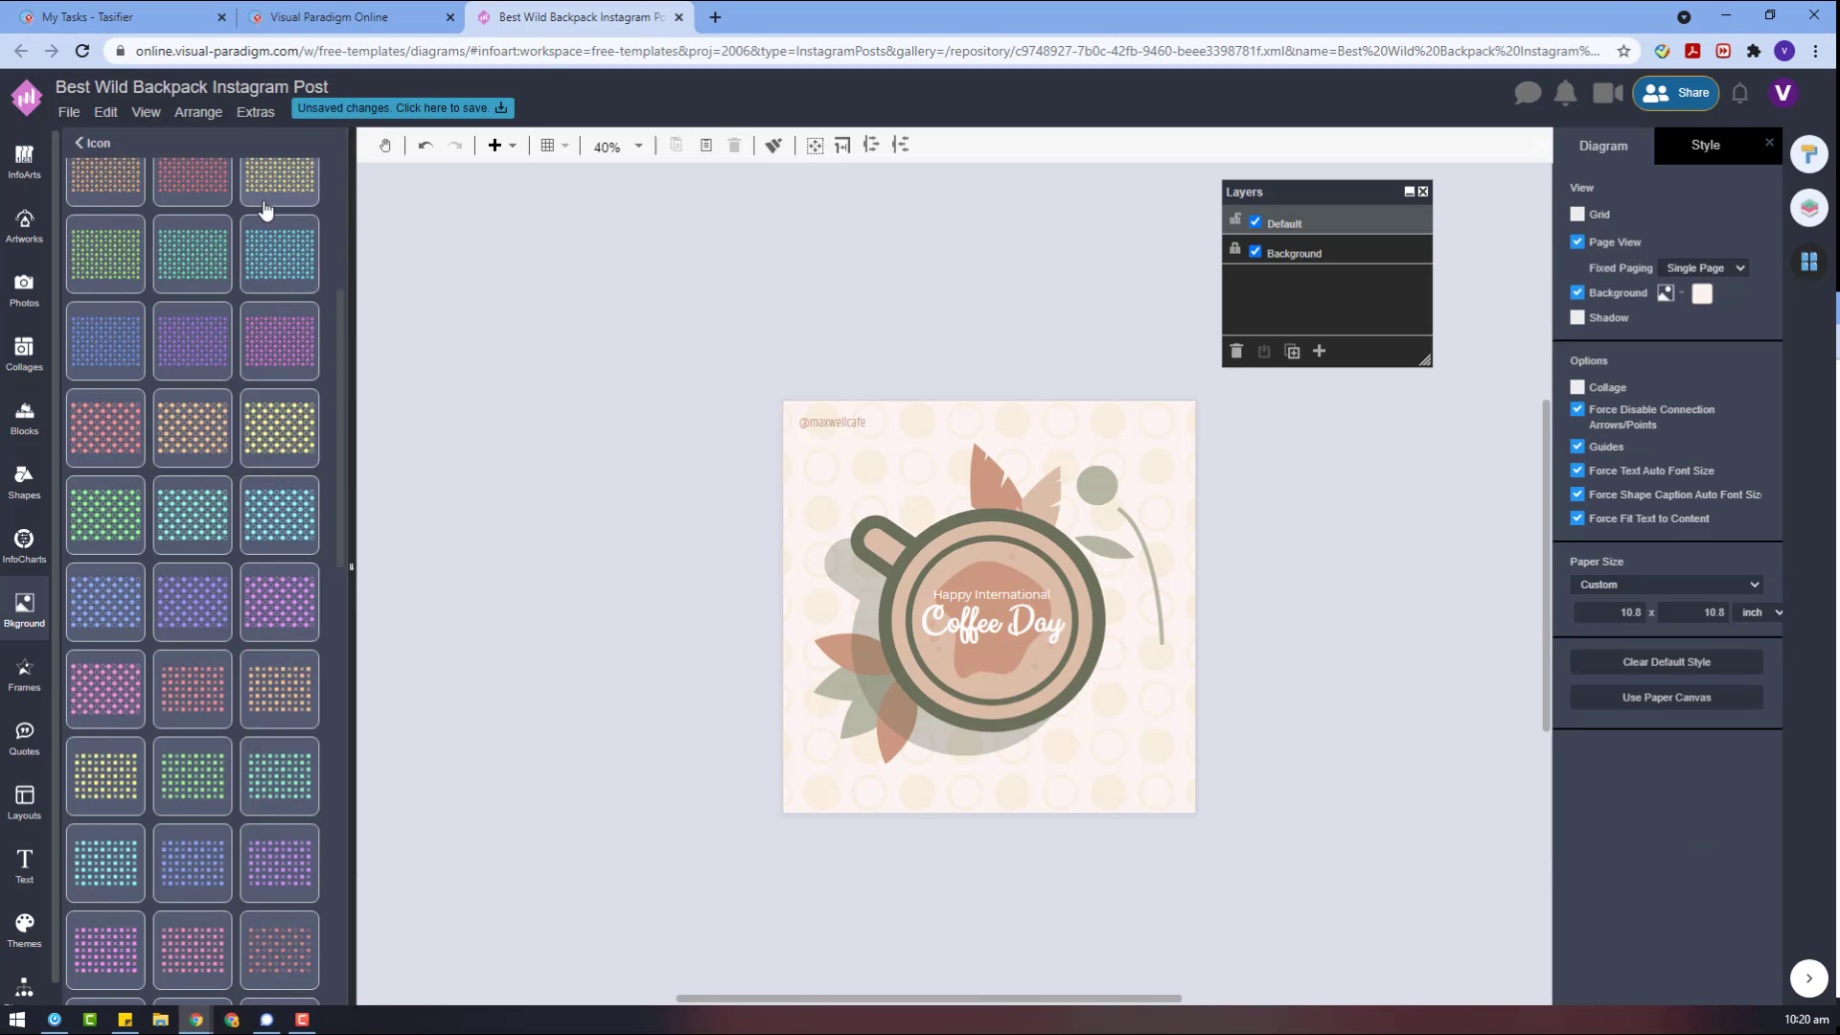
- Rename the design file as "International Coffee Day Instagram Post"
click(192, 88)
drag(1000, 402, 365, 372)
key(BackSpace)
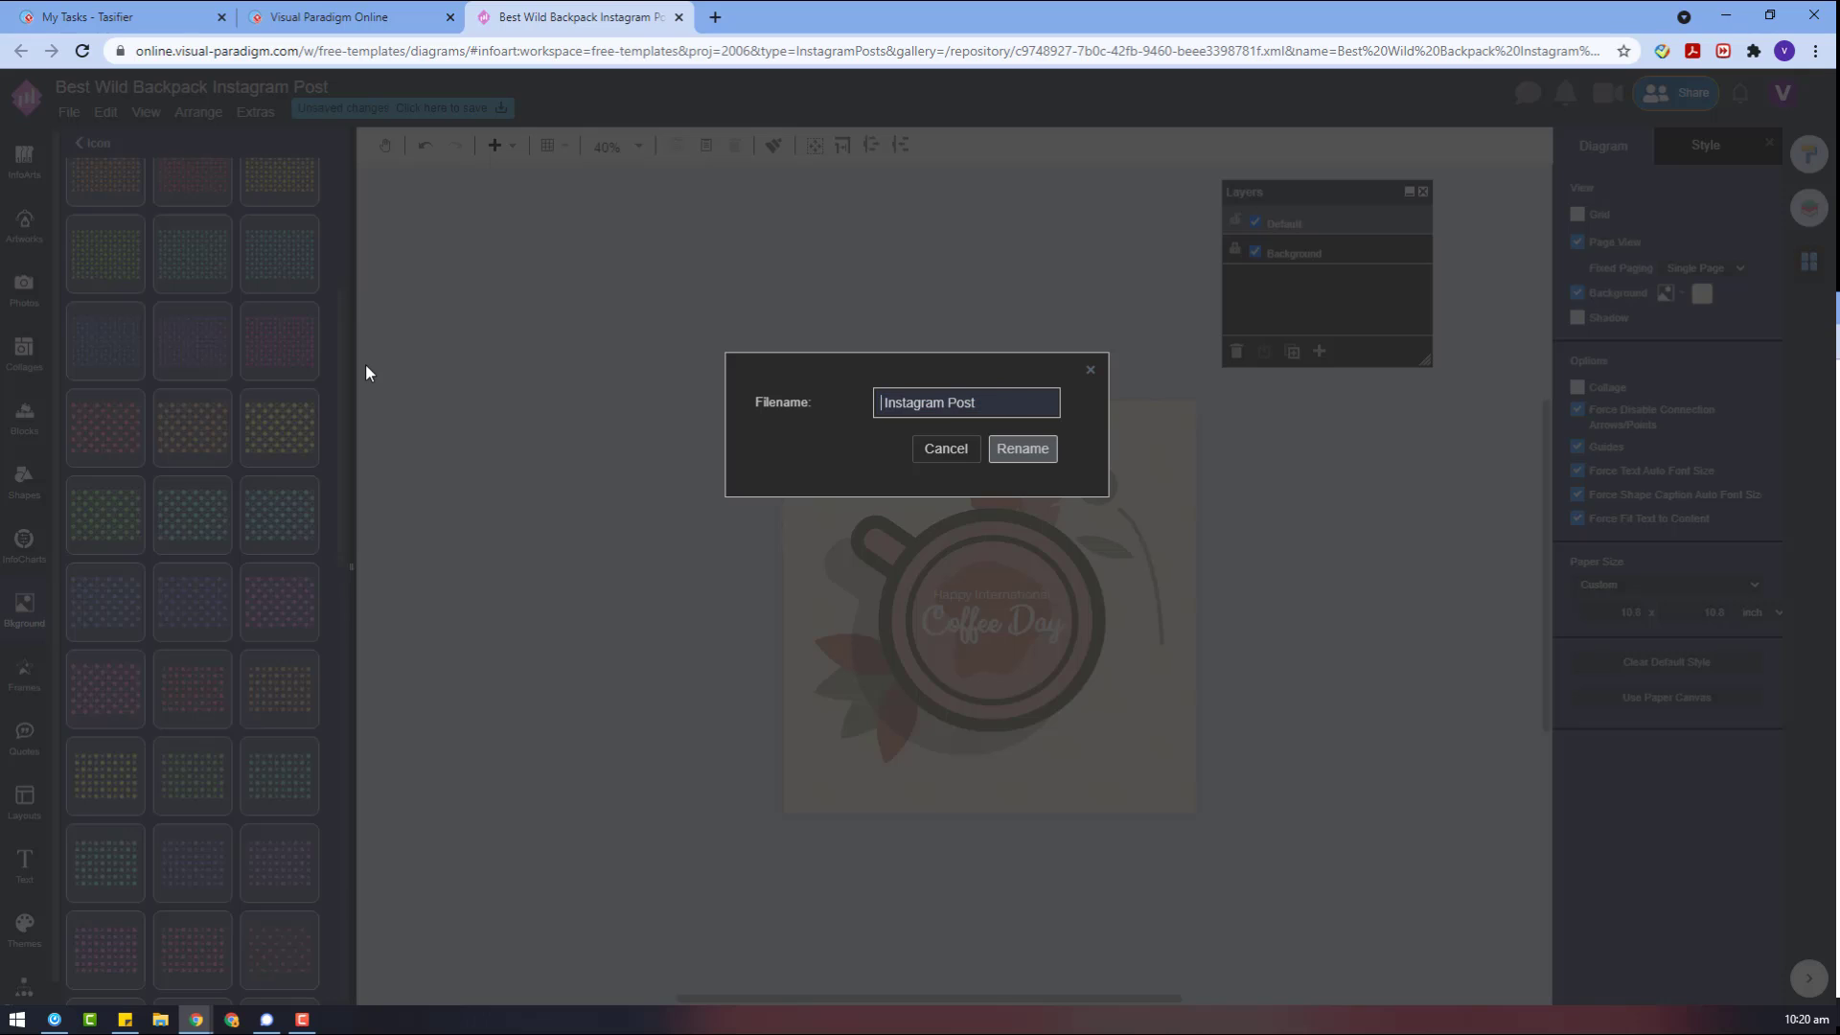
text(Inationa l)
key(Left)
key(Left)
key(Left)
key(Left)
key(Left)
key(Left)
key(Left)
text(ternational Coffee Day)
click(1021, 449)
- Save the design to VP Online storage under the filename "International Coffee Day From Café Instagram Post"
click(69, 111)
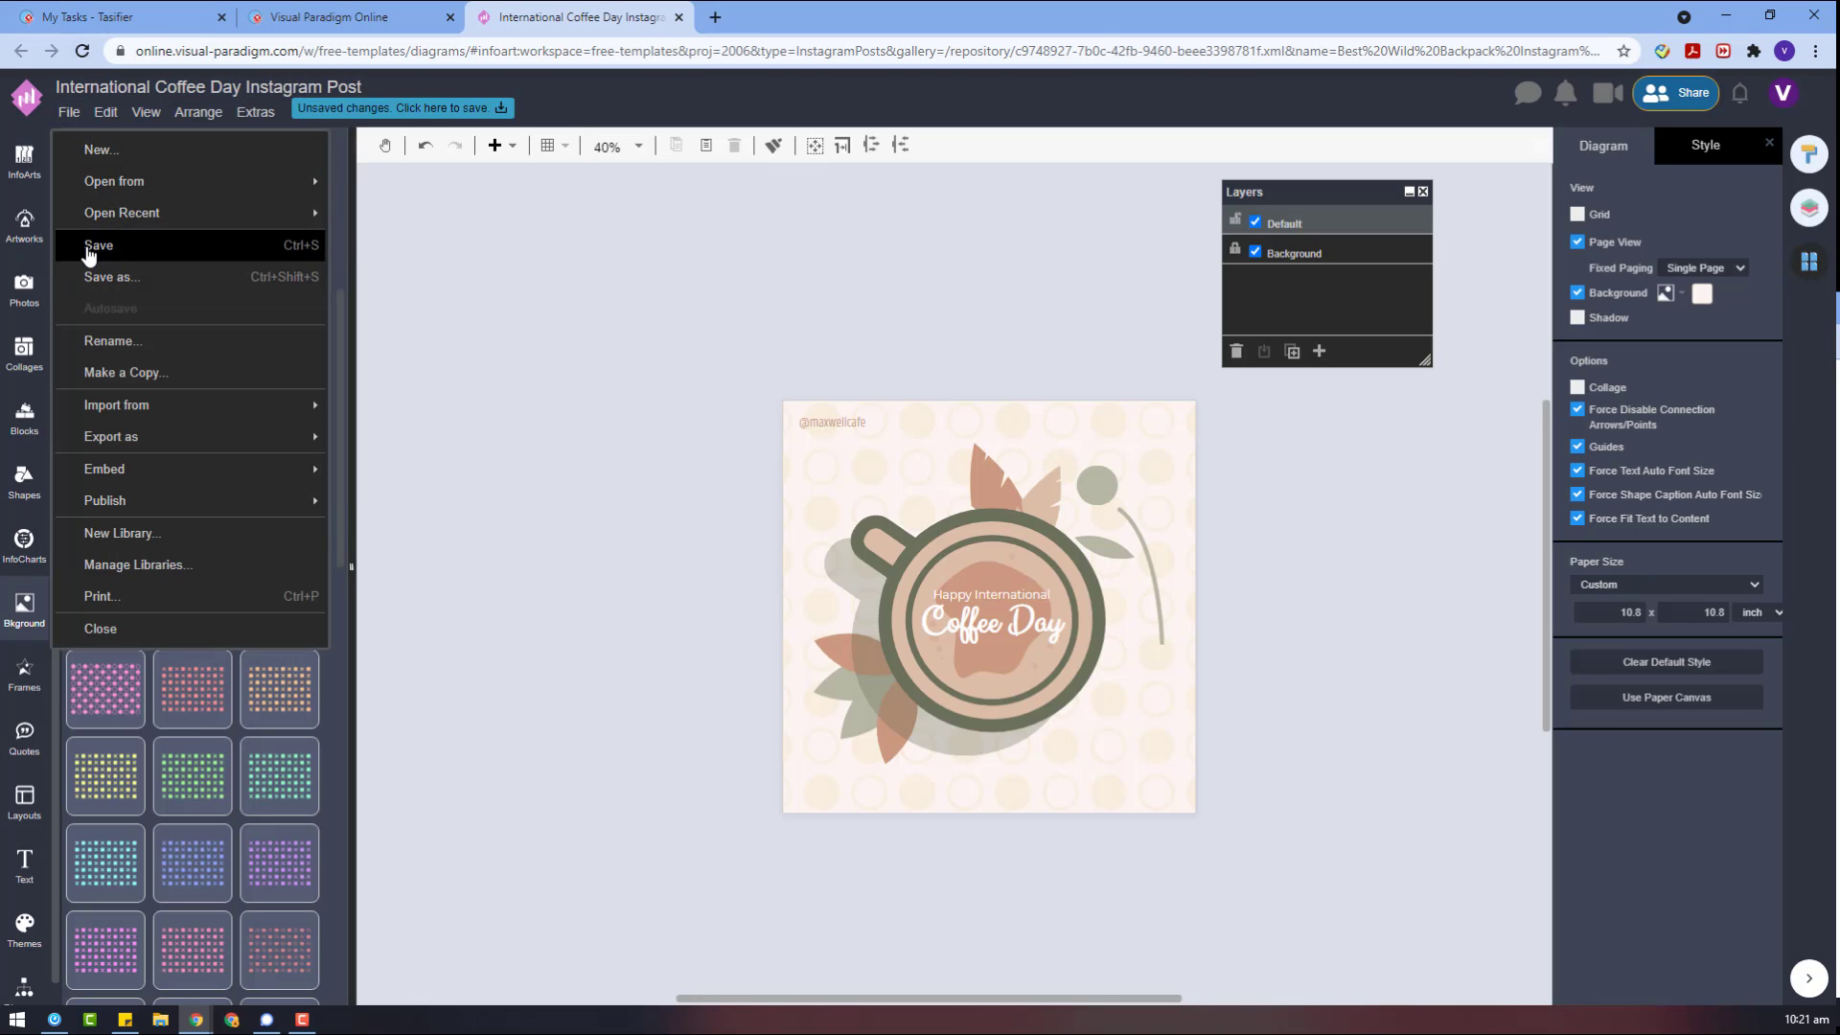
click(89, 247)
click(947, 362)
text(F)
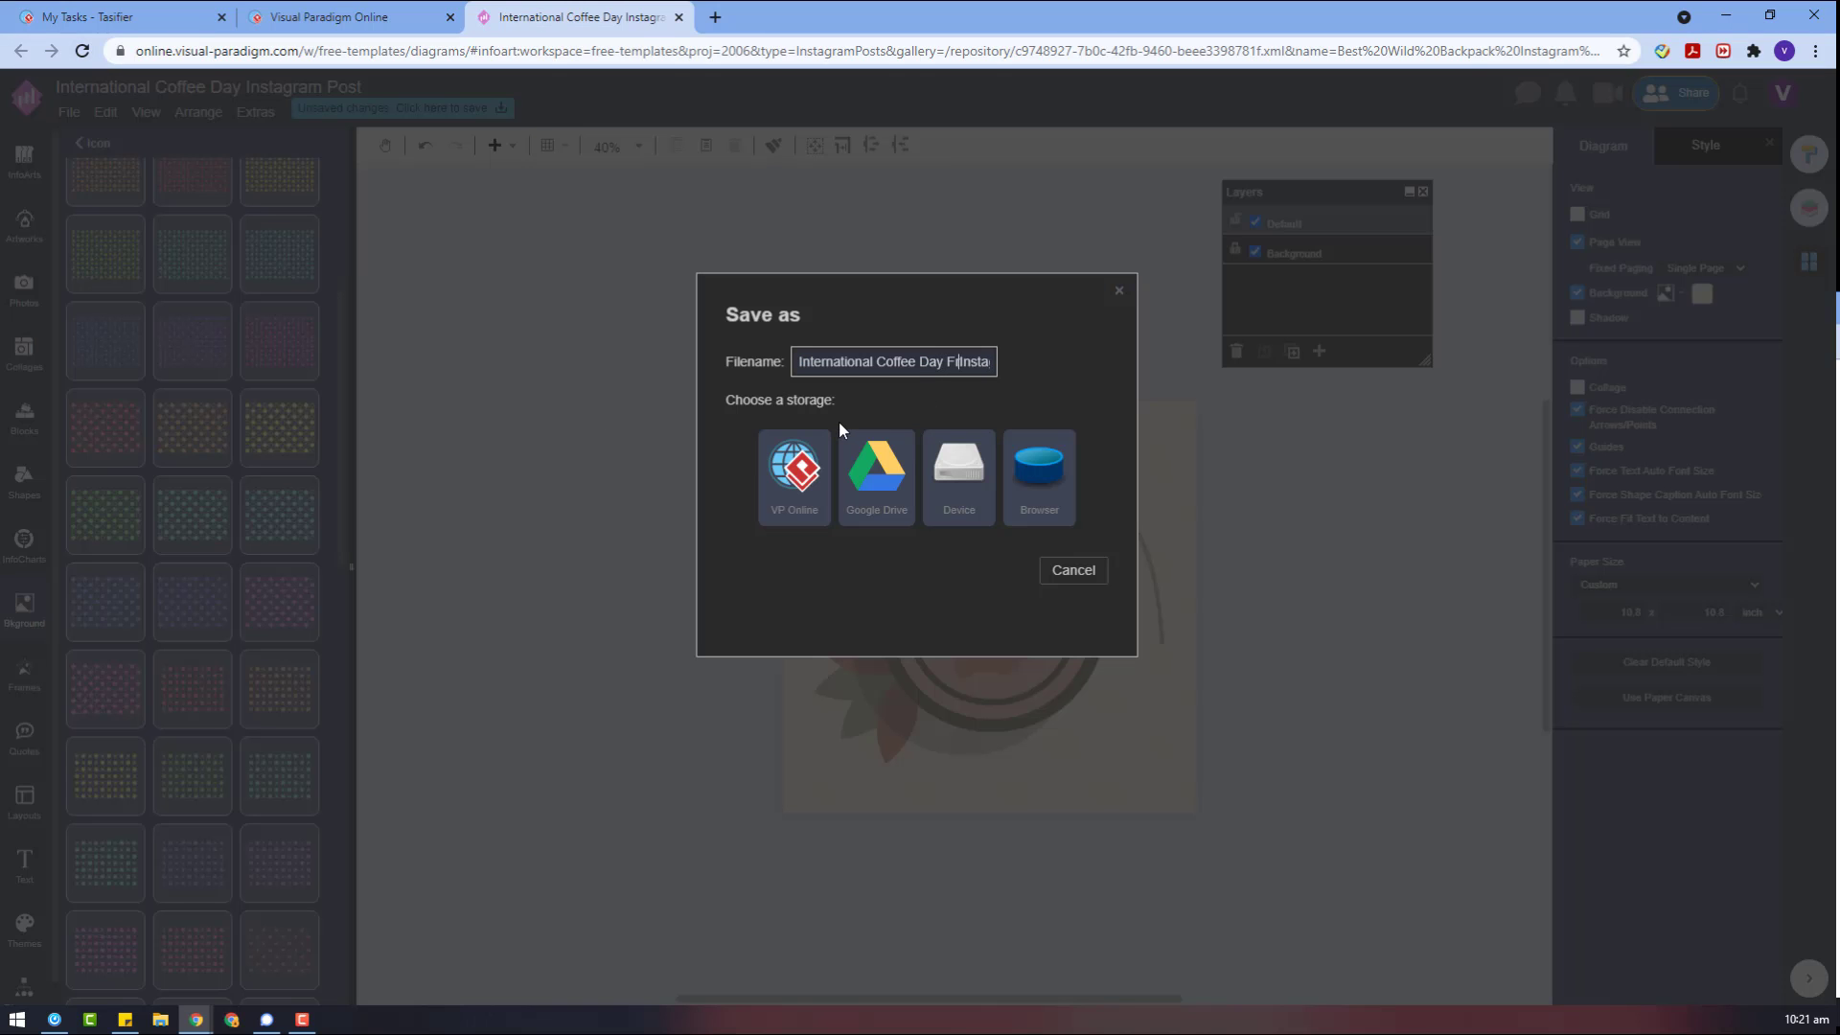
text(rom Cafe)
right_click(988, 363)
click(1001, 382)
click(830, 524)
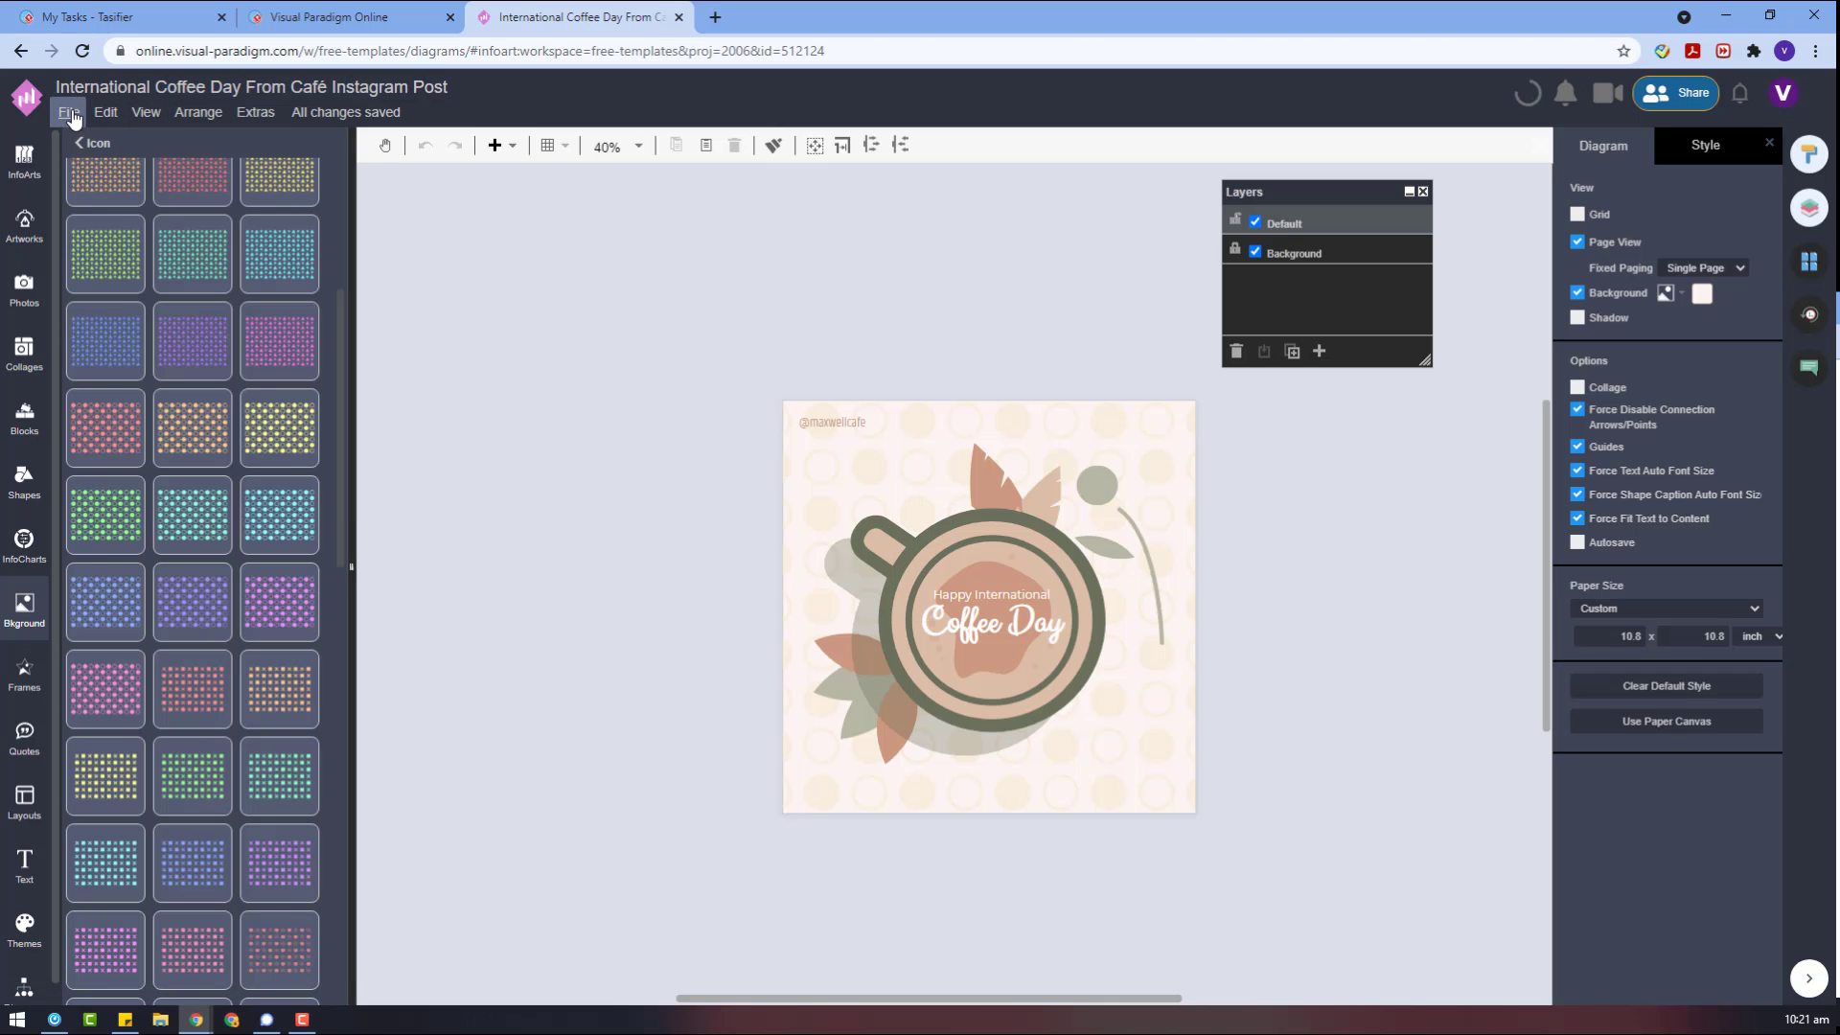
- Export the finished coffee day design as an image and download it
click(72, 116)
mouse_move(172, 435)
click(381, 470)
click(963, 555)
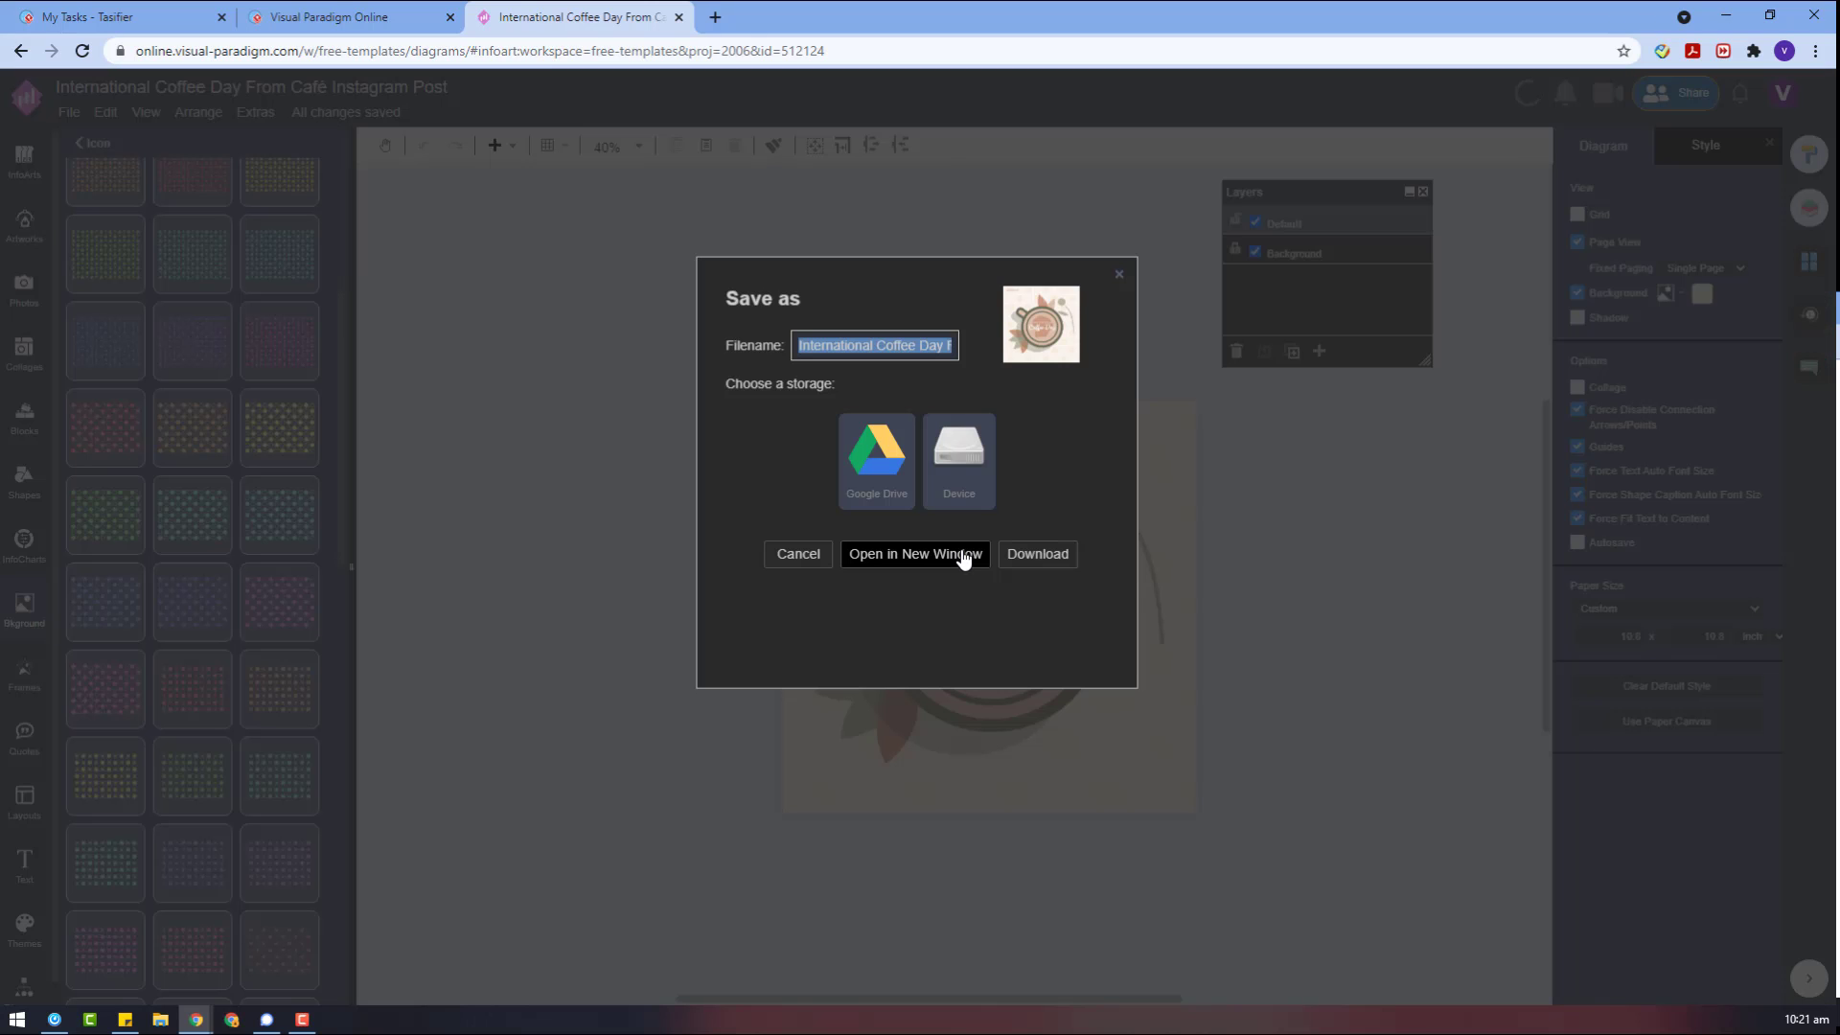
click(1038, 554)
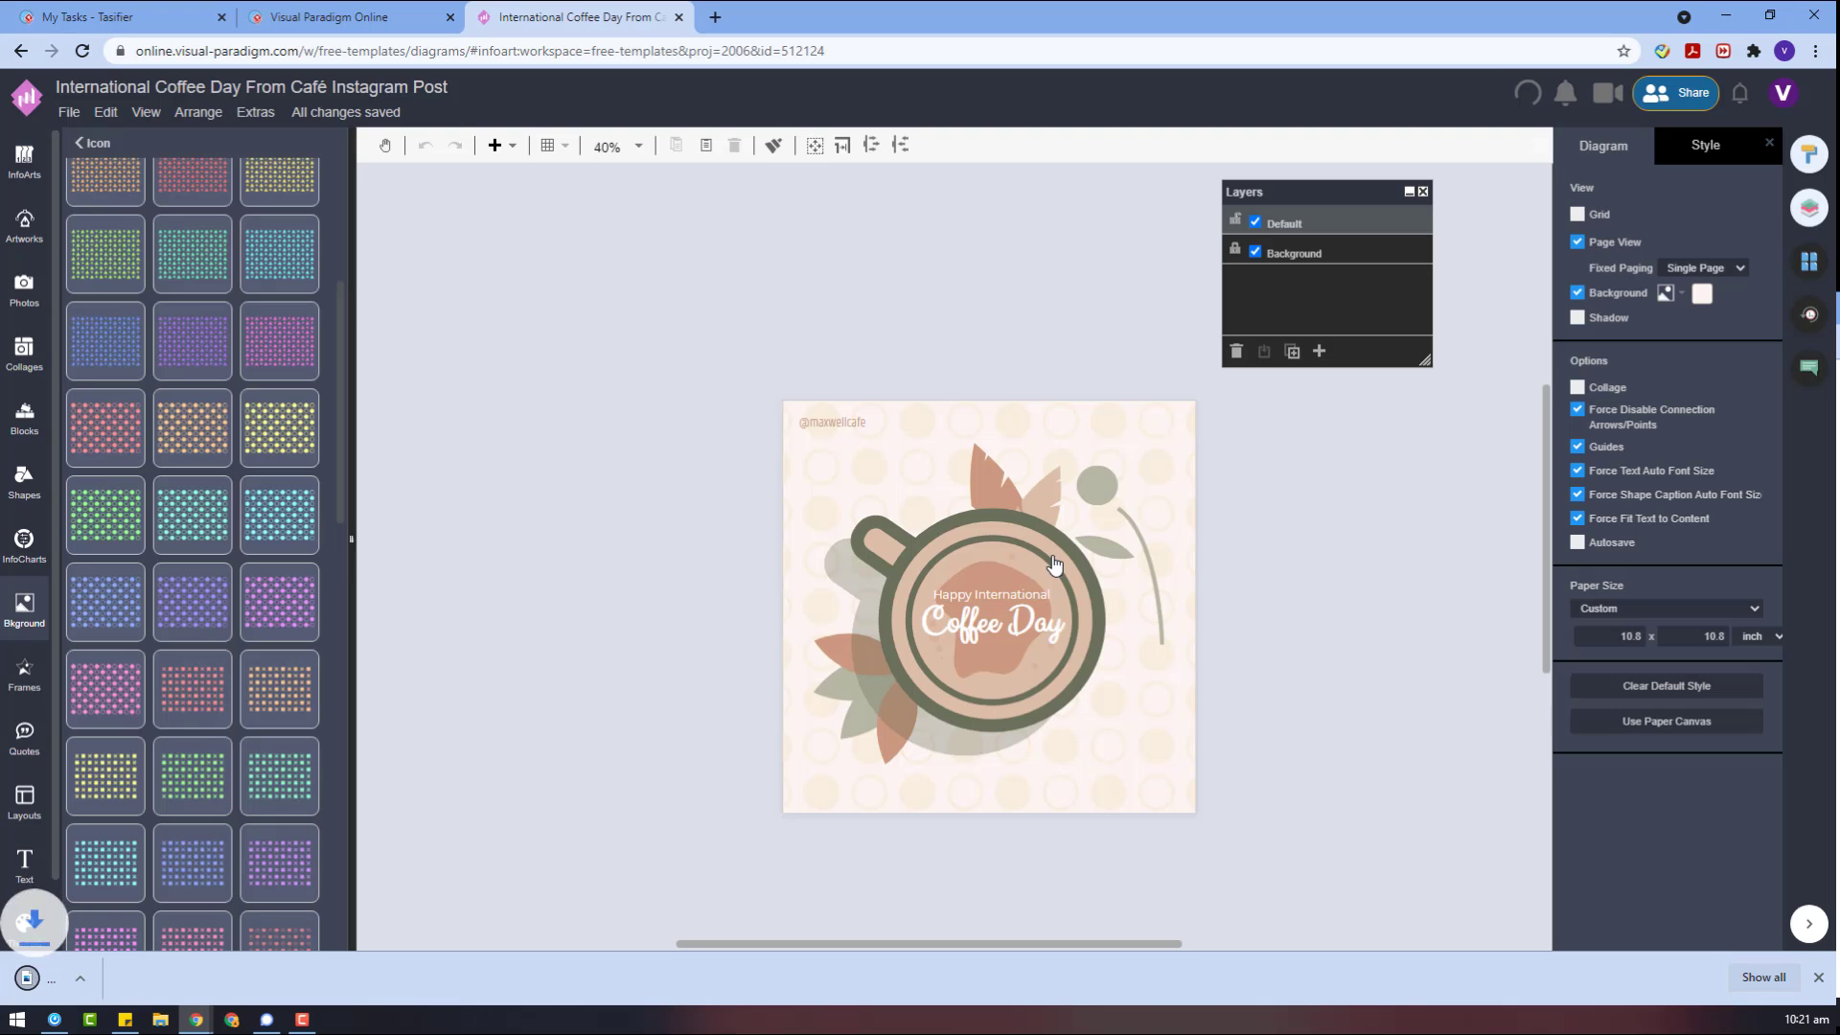